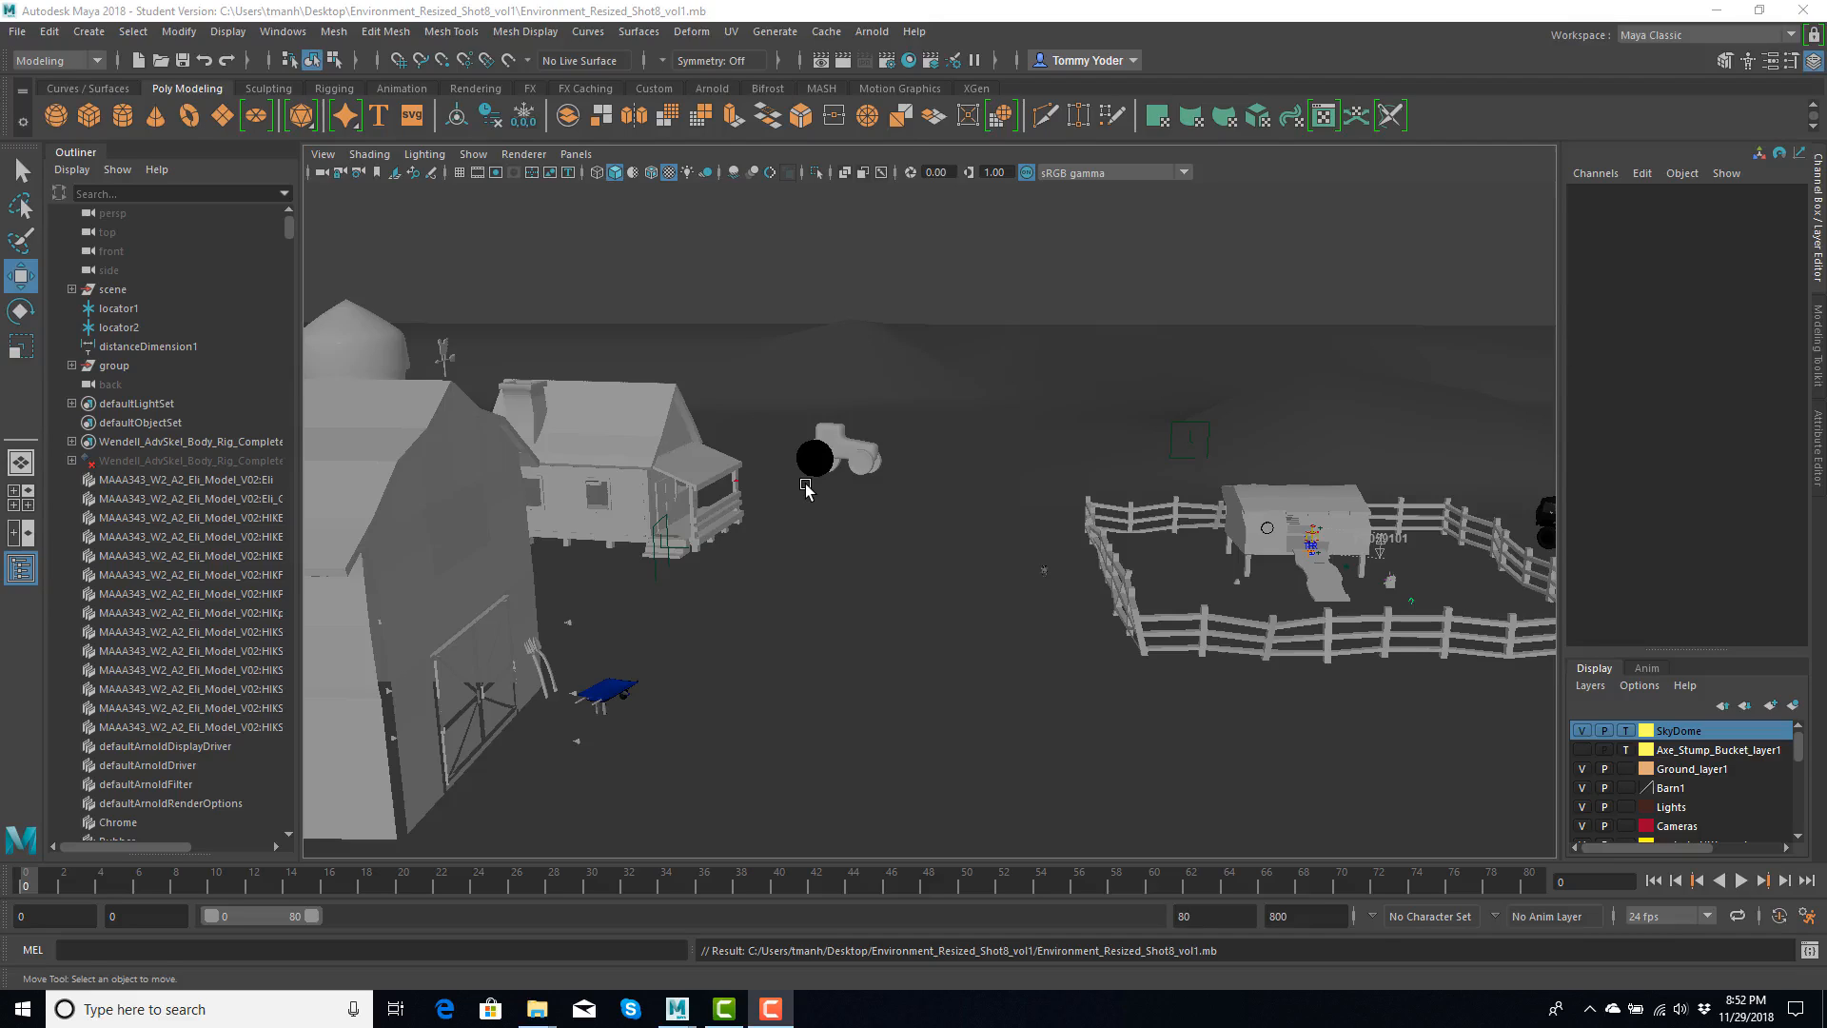
# - Move the rooster weather vane on the barn roof to Translate Z 29.876 and examine its mesh from several angles
pyautogui.click(442, 357)
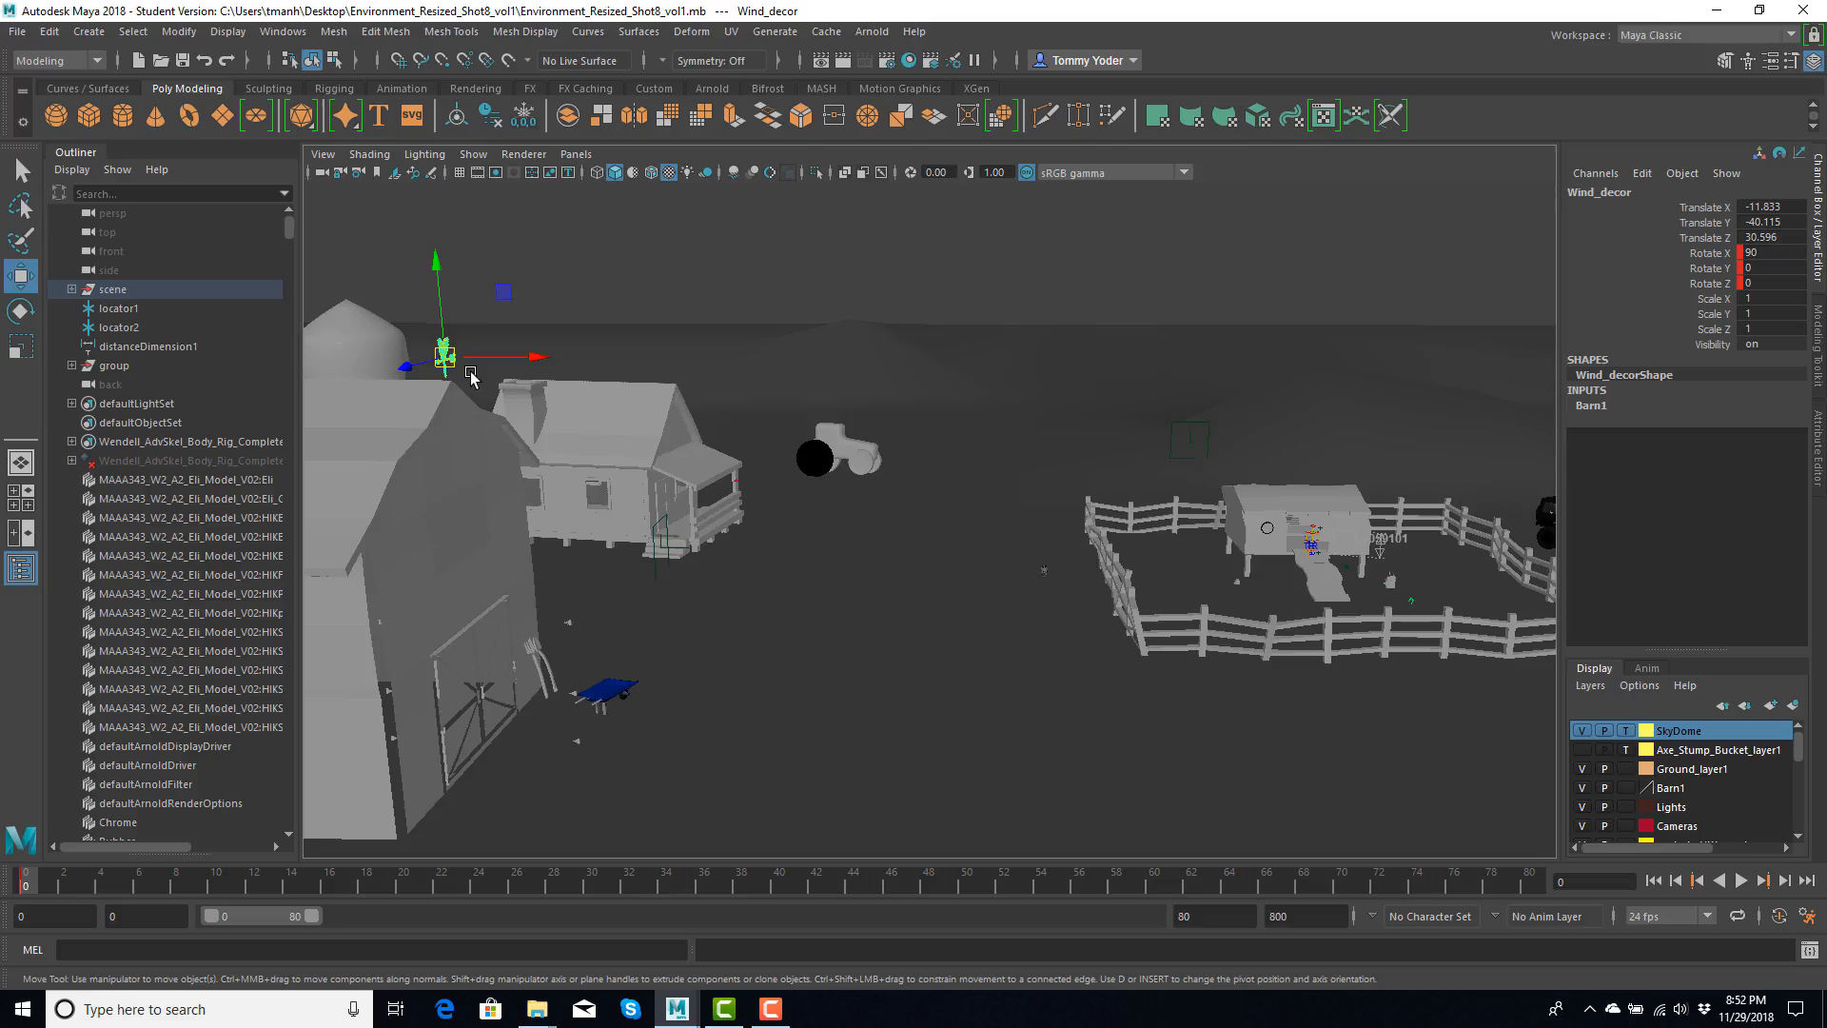
pyautogui.press('f')
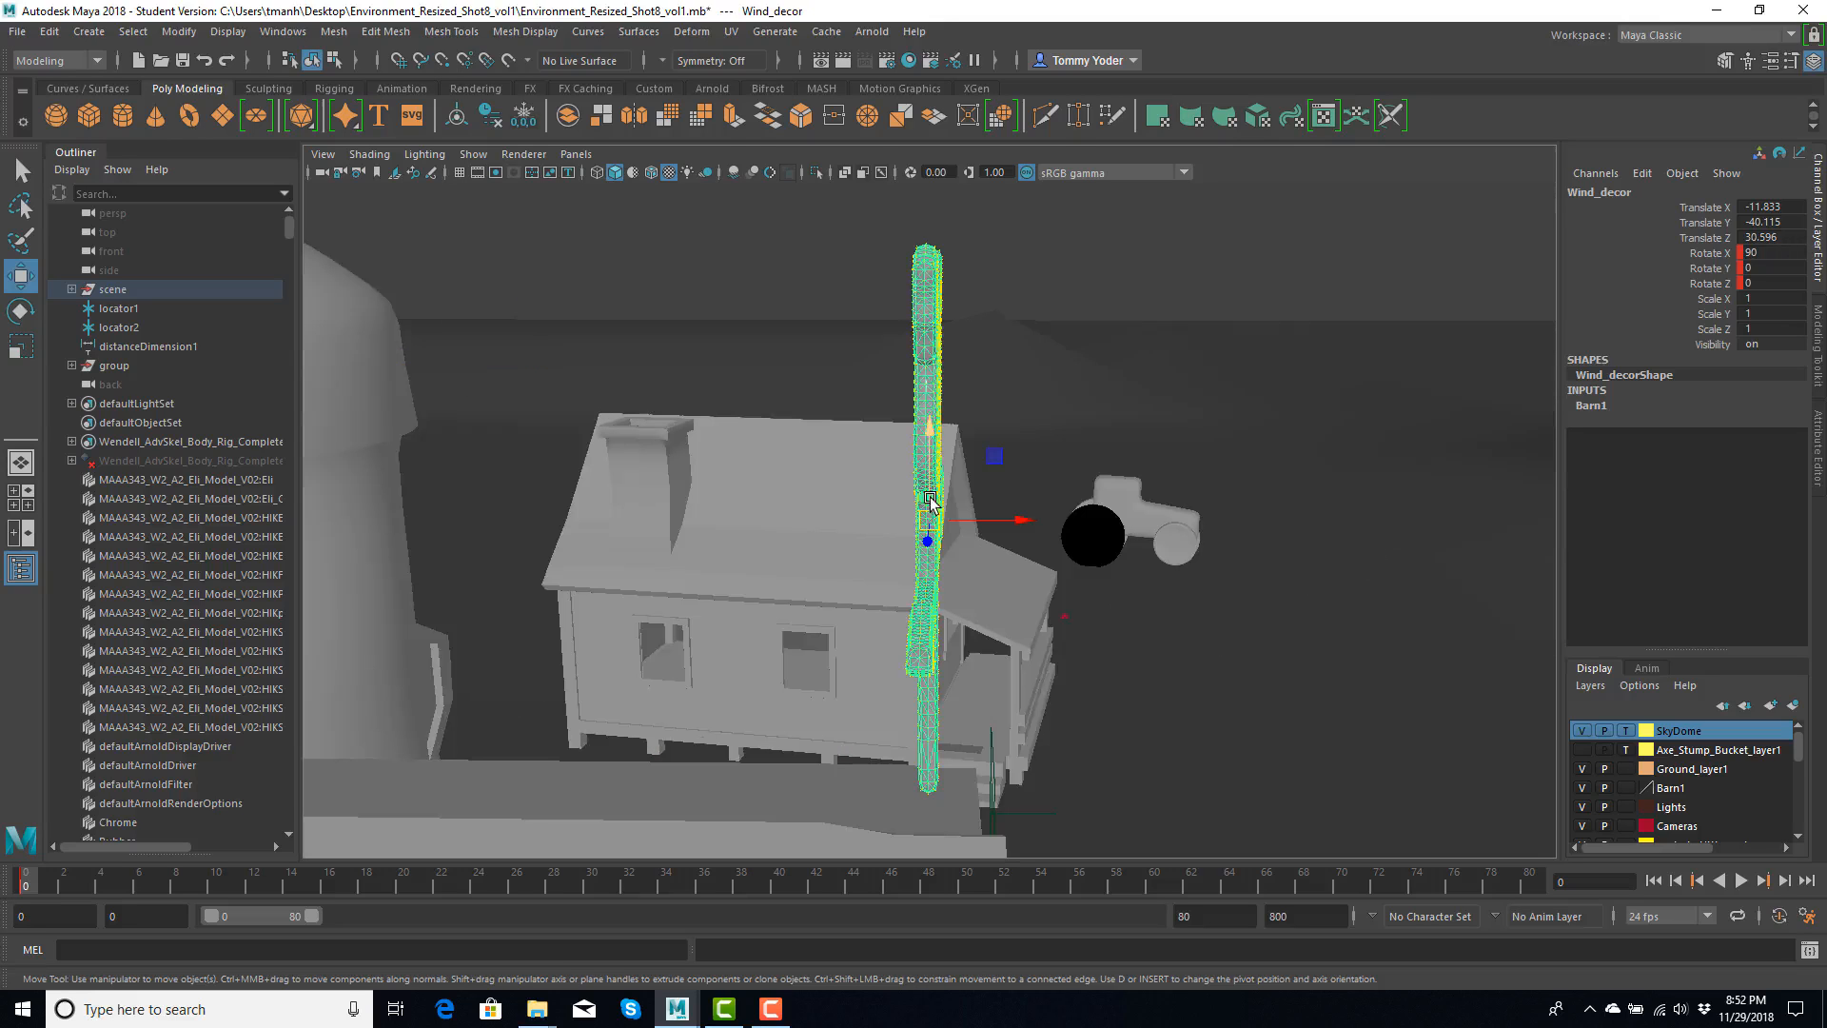
pyautogui.keyDown('alt'); pyautogui.moveTo(1009, 488); pyautogui.dragTo(930, 512); pyautogui.keyUp('alt')
pyautogui.scroll(2, 928, 514)
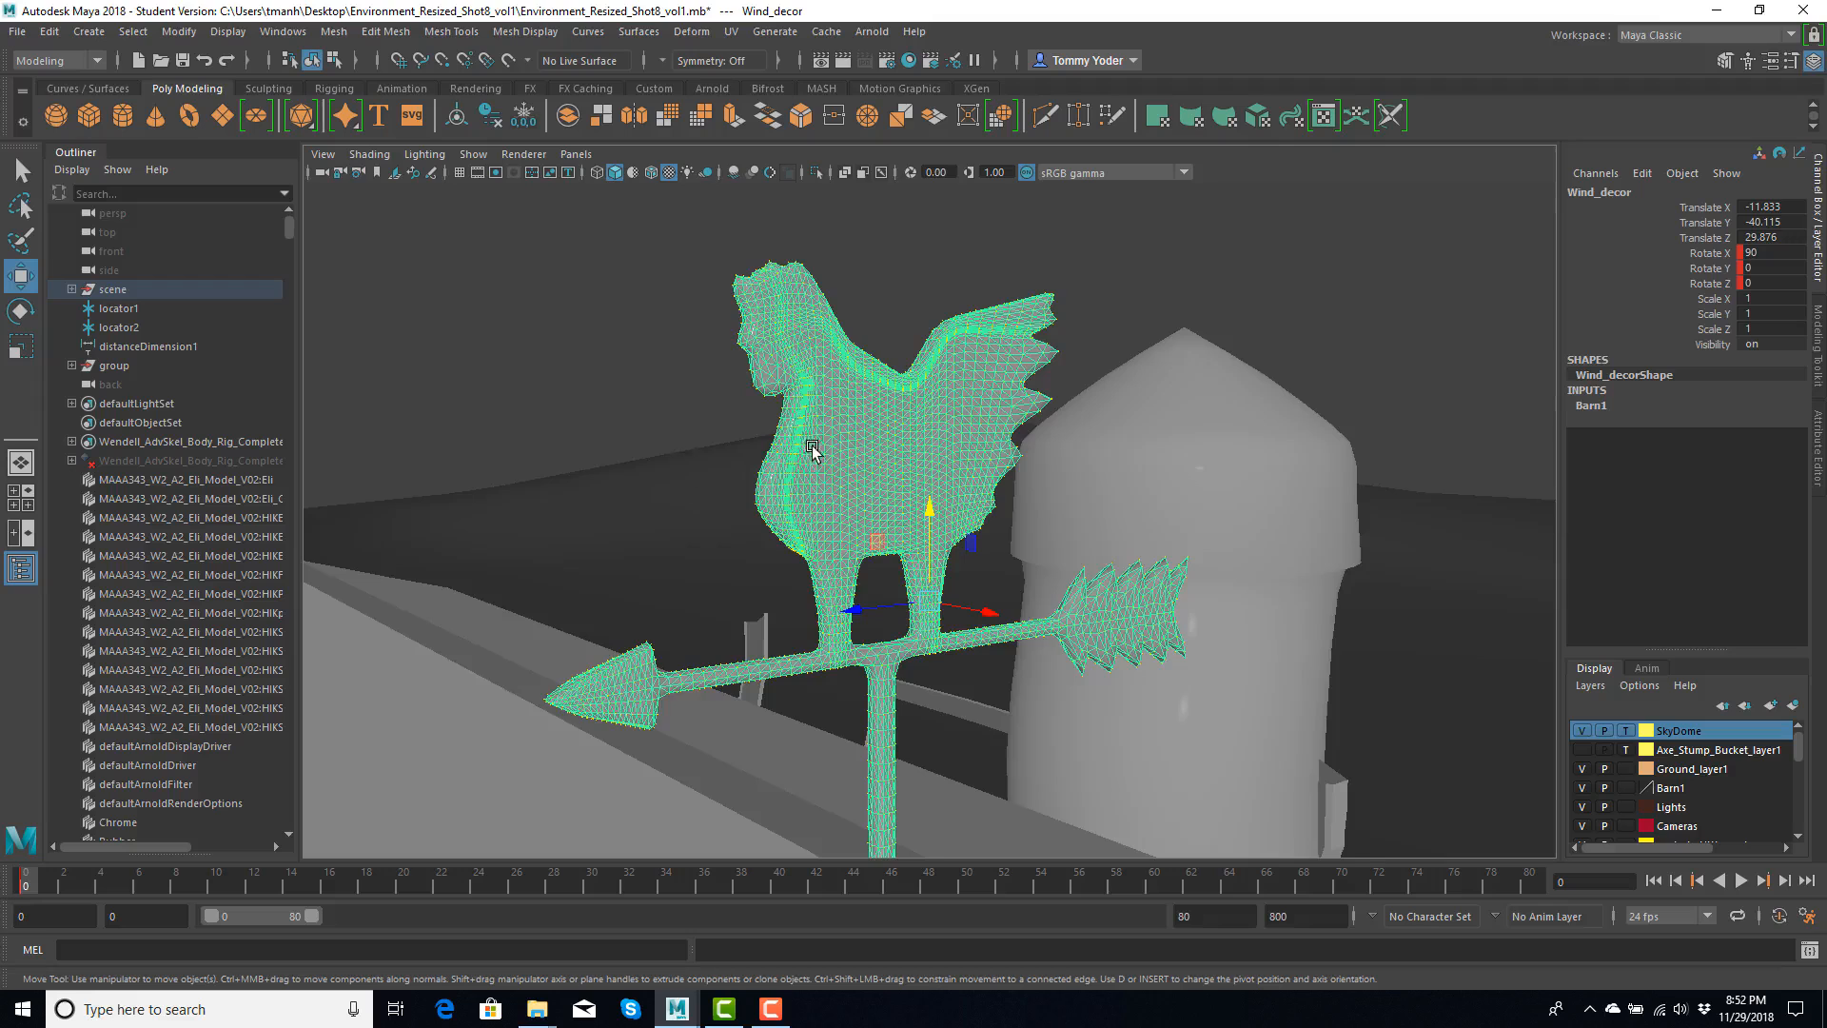
pyautogui.scroll(1, 811, 448)
pyautogui.scroll(-1, 776, 495)
pyautogui.scroll(-1, 776, 495)
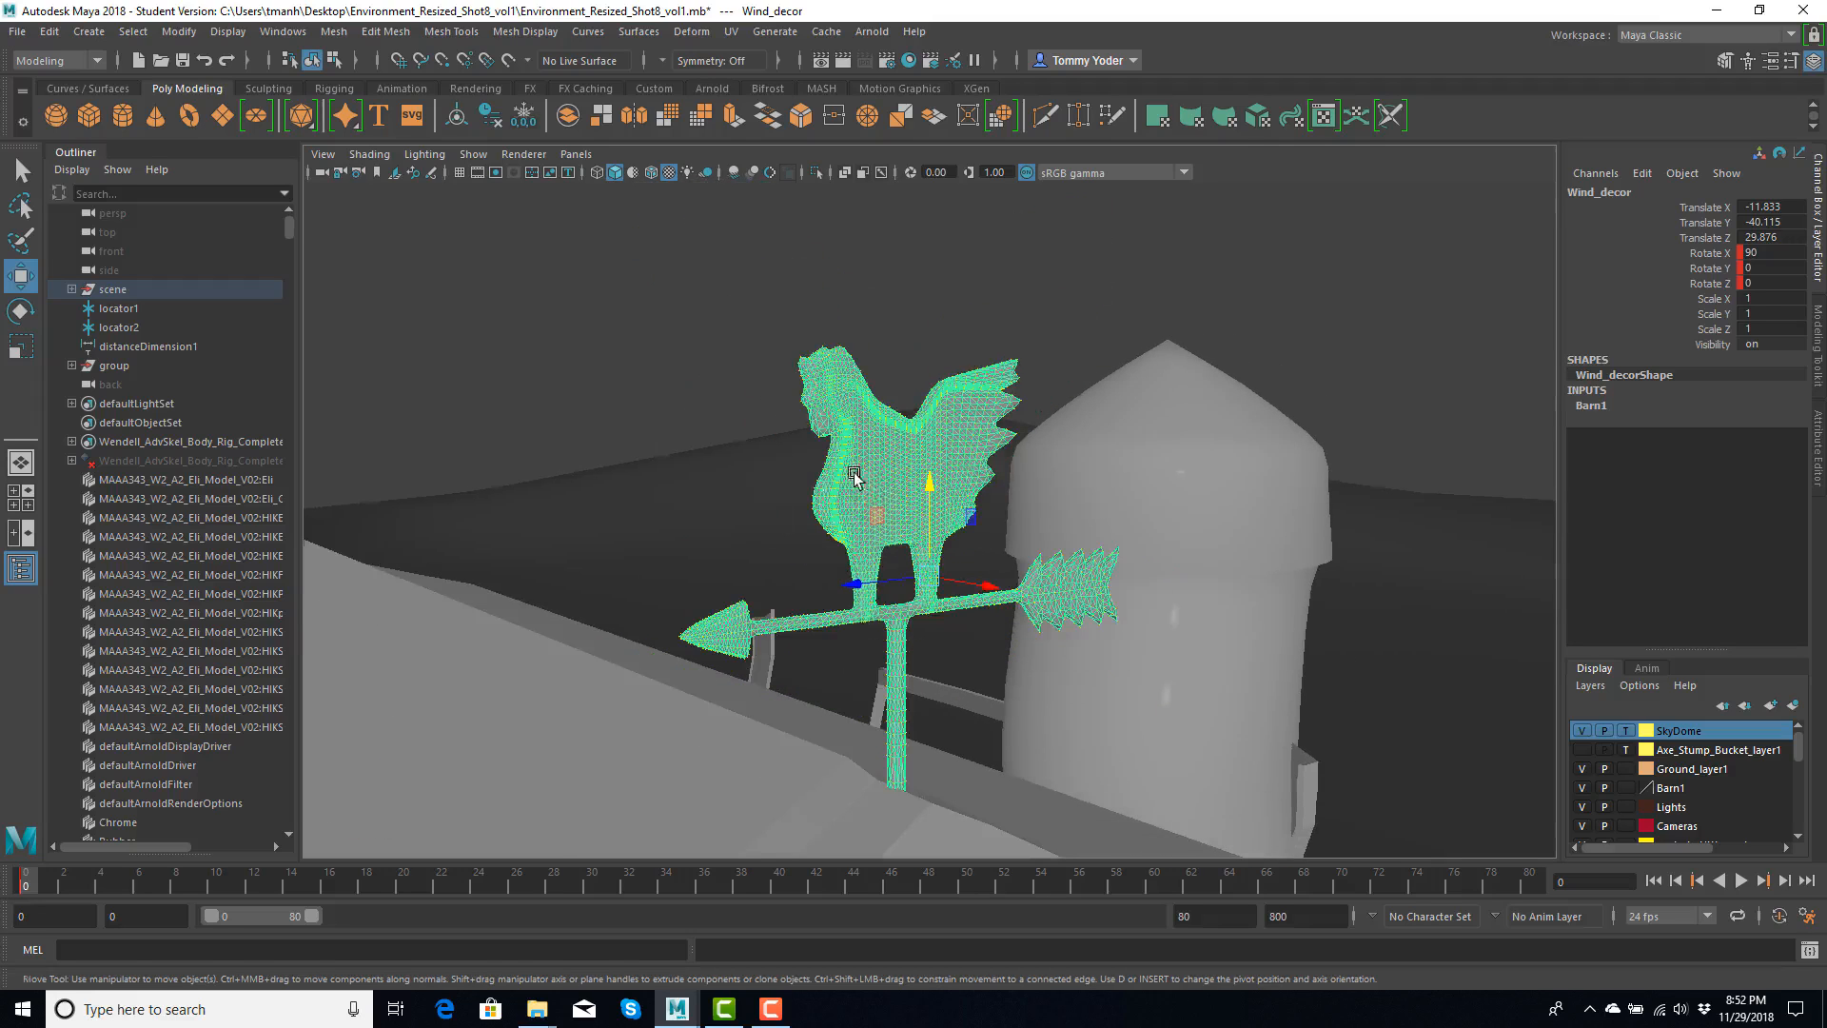
pyautogui.keyDown('alt'); pyautogui.moveTo(851, 490); pyautogui.dragTo(843, 485); pyautogui.keyUp('alt')
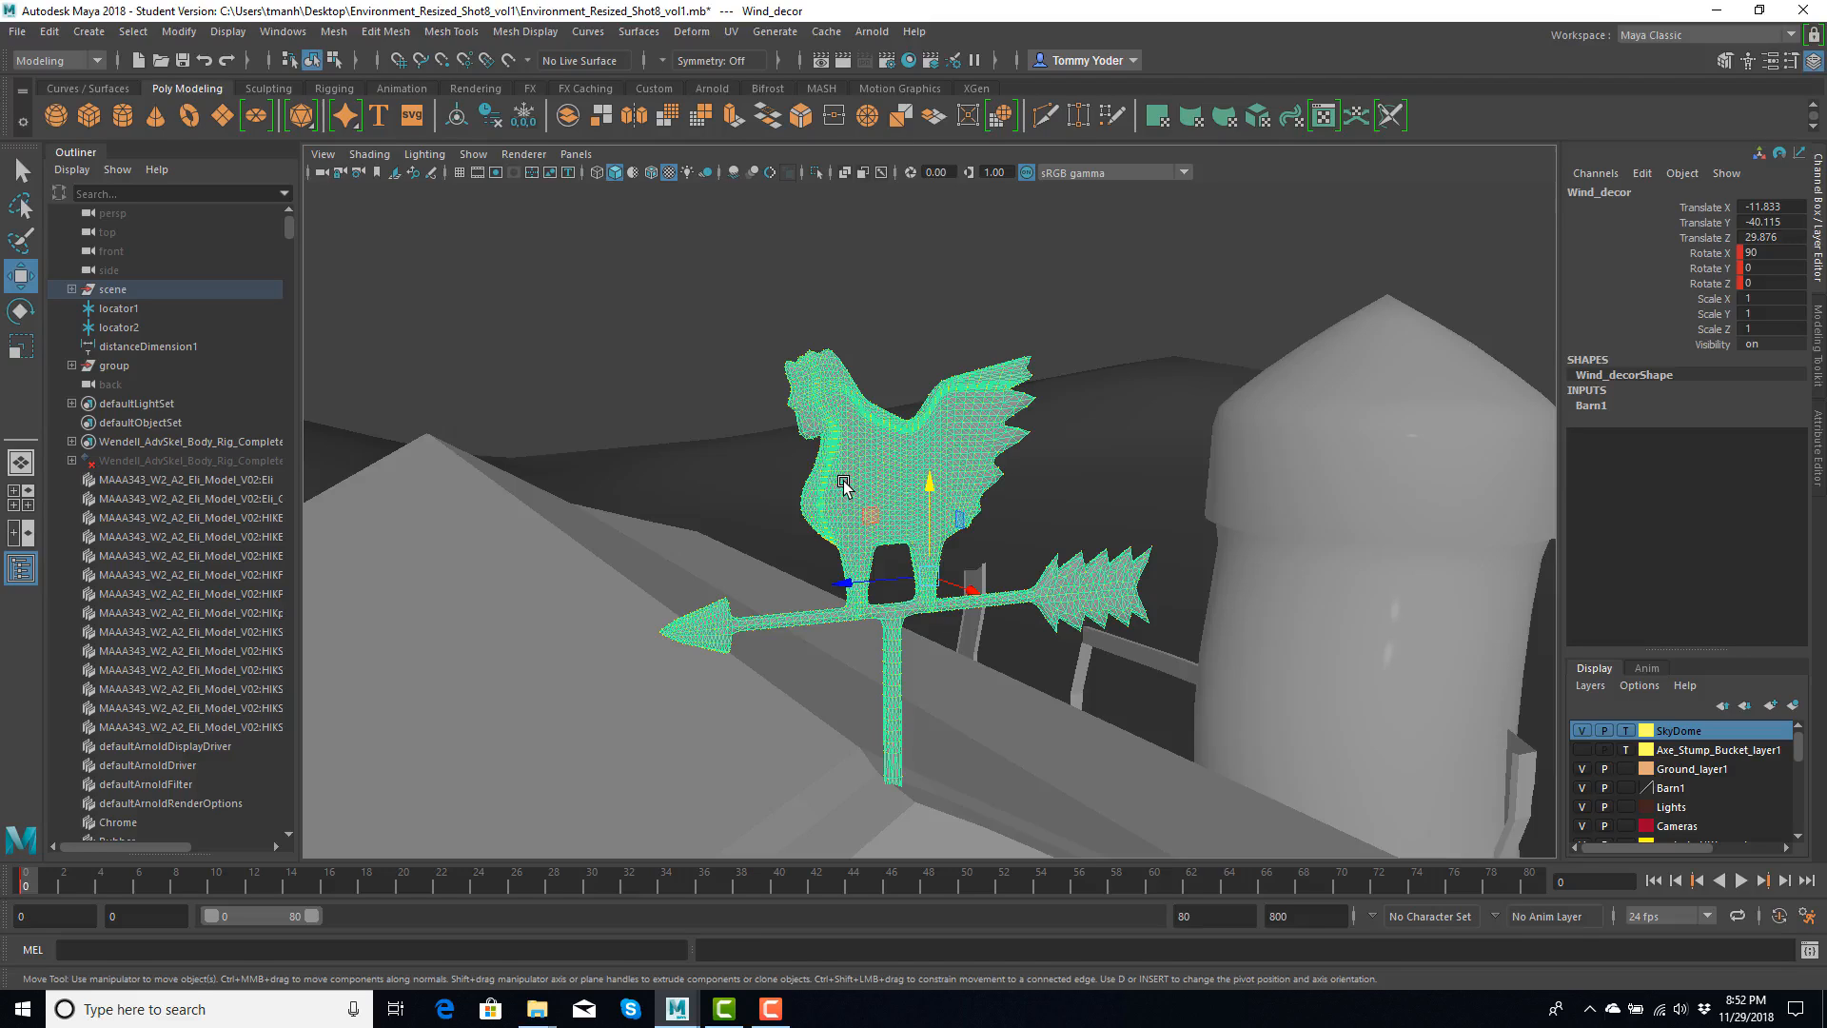
pyautogui.keyDown('alt'); pyautogui.moveTo(843, 486); pyautogui.dragTo(843, 473); pyautogui.keyUp('alt')
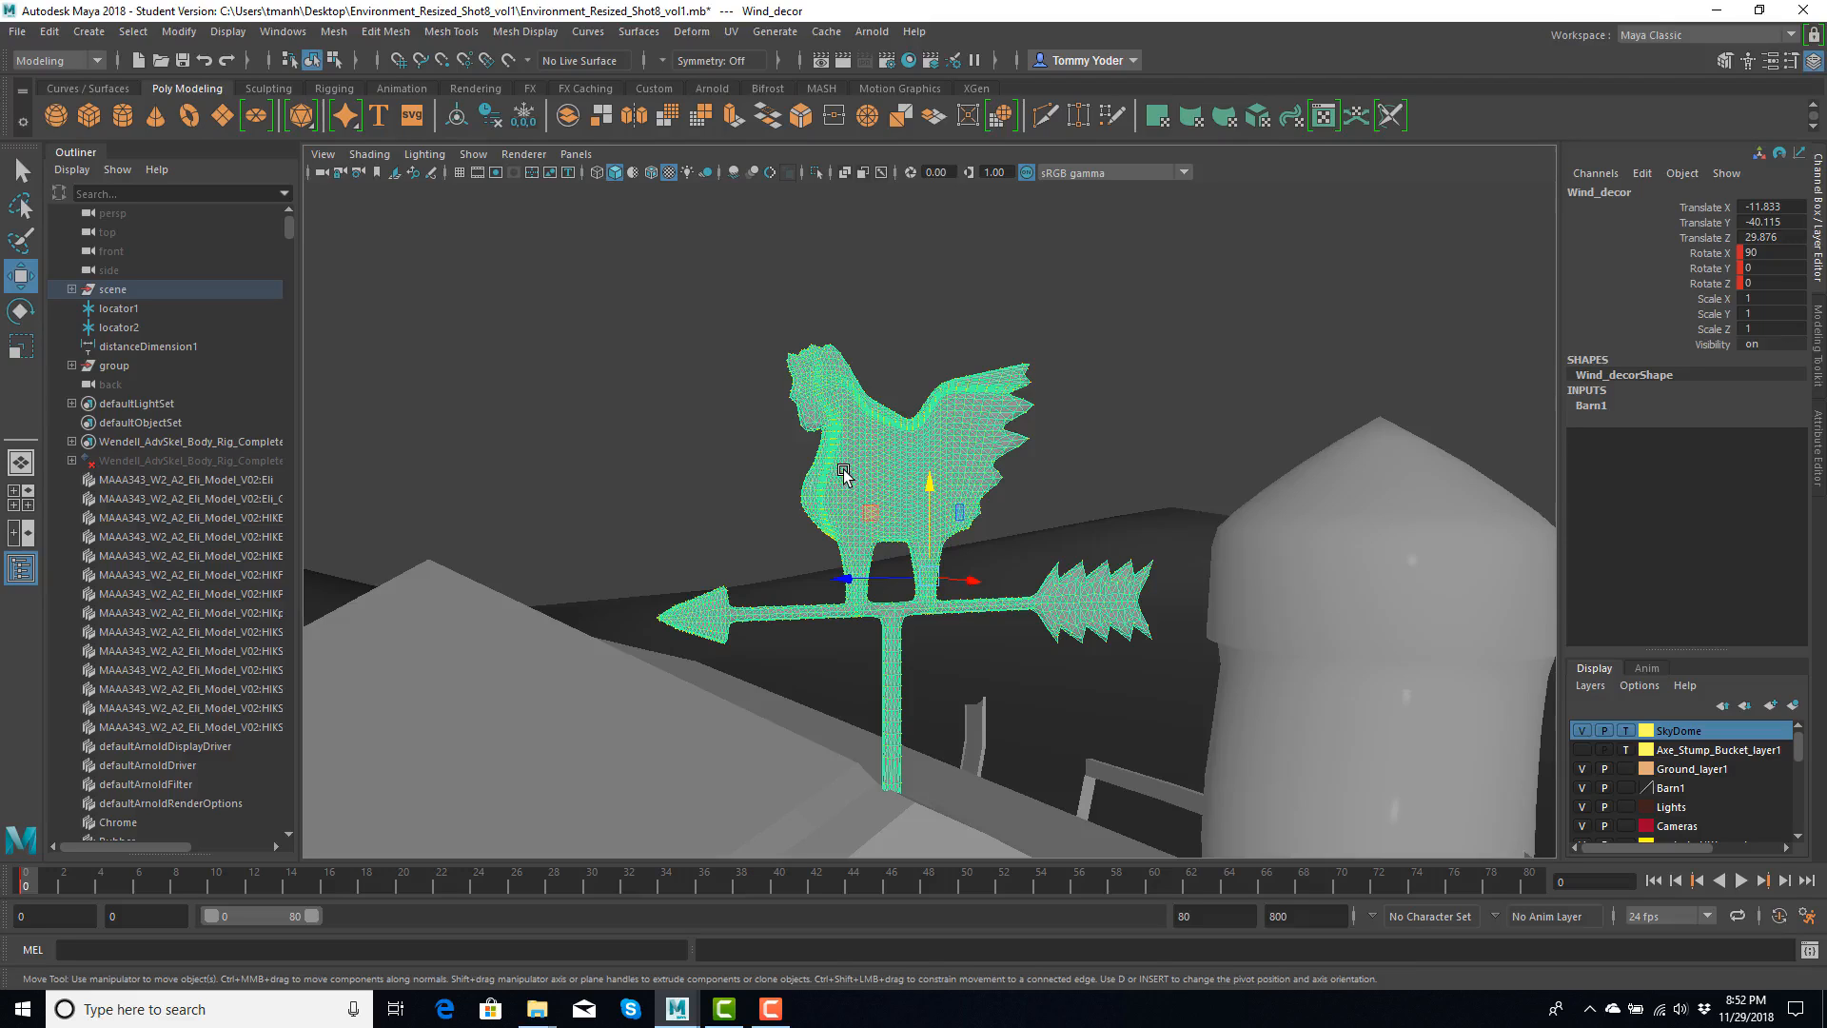
# - Select all faces of the weather vane and quadrangulate them with an angle threshold of 180
pyautogui.moveTo(843, 473); pyautogui.dragTo(849, 529, button='right')
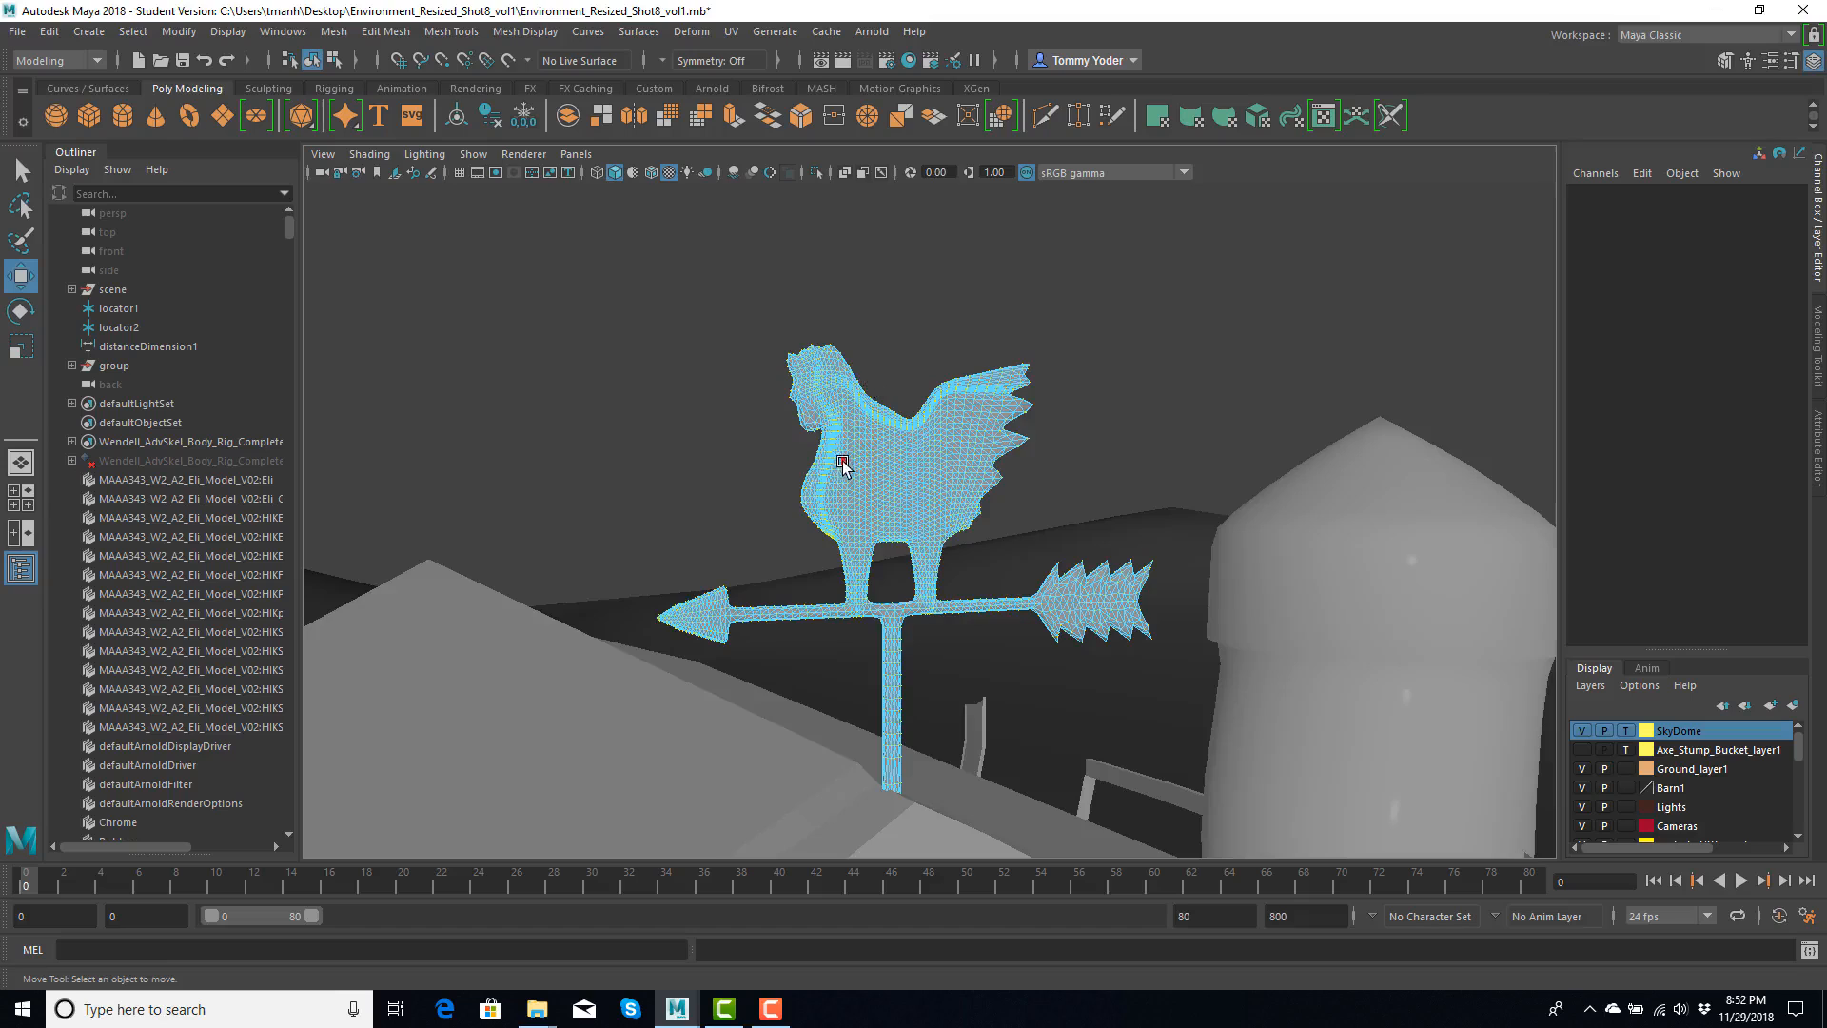
pyautogui.scroll(-3, 837, 467)
pyautogui.moveTo(712, 352); pyautogui.dragTo(1229, 805)
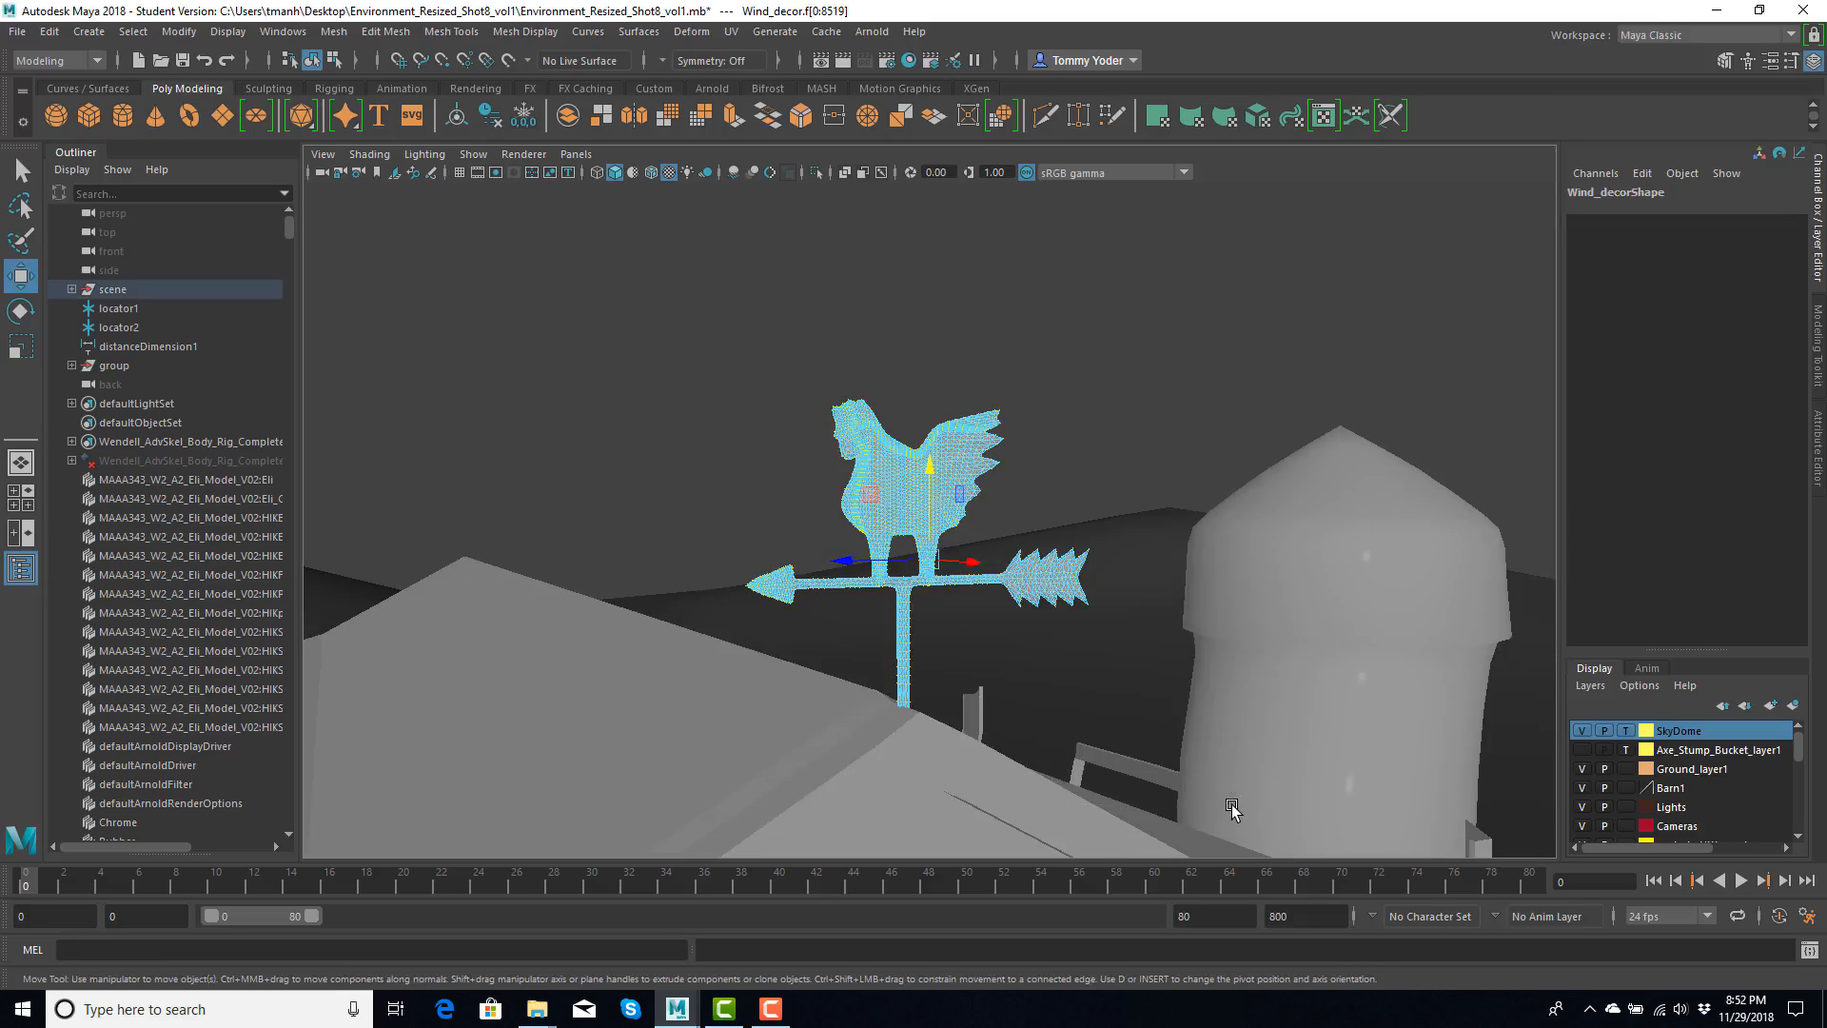
pyautogui.scroll(5, 857, 429)
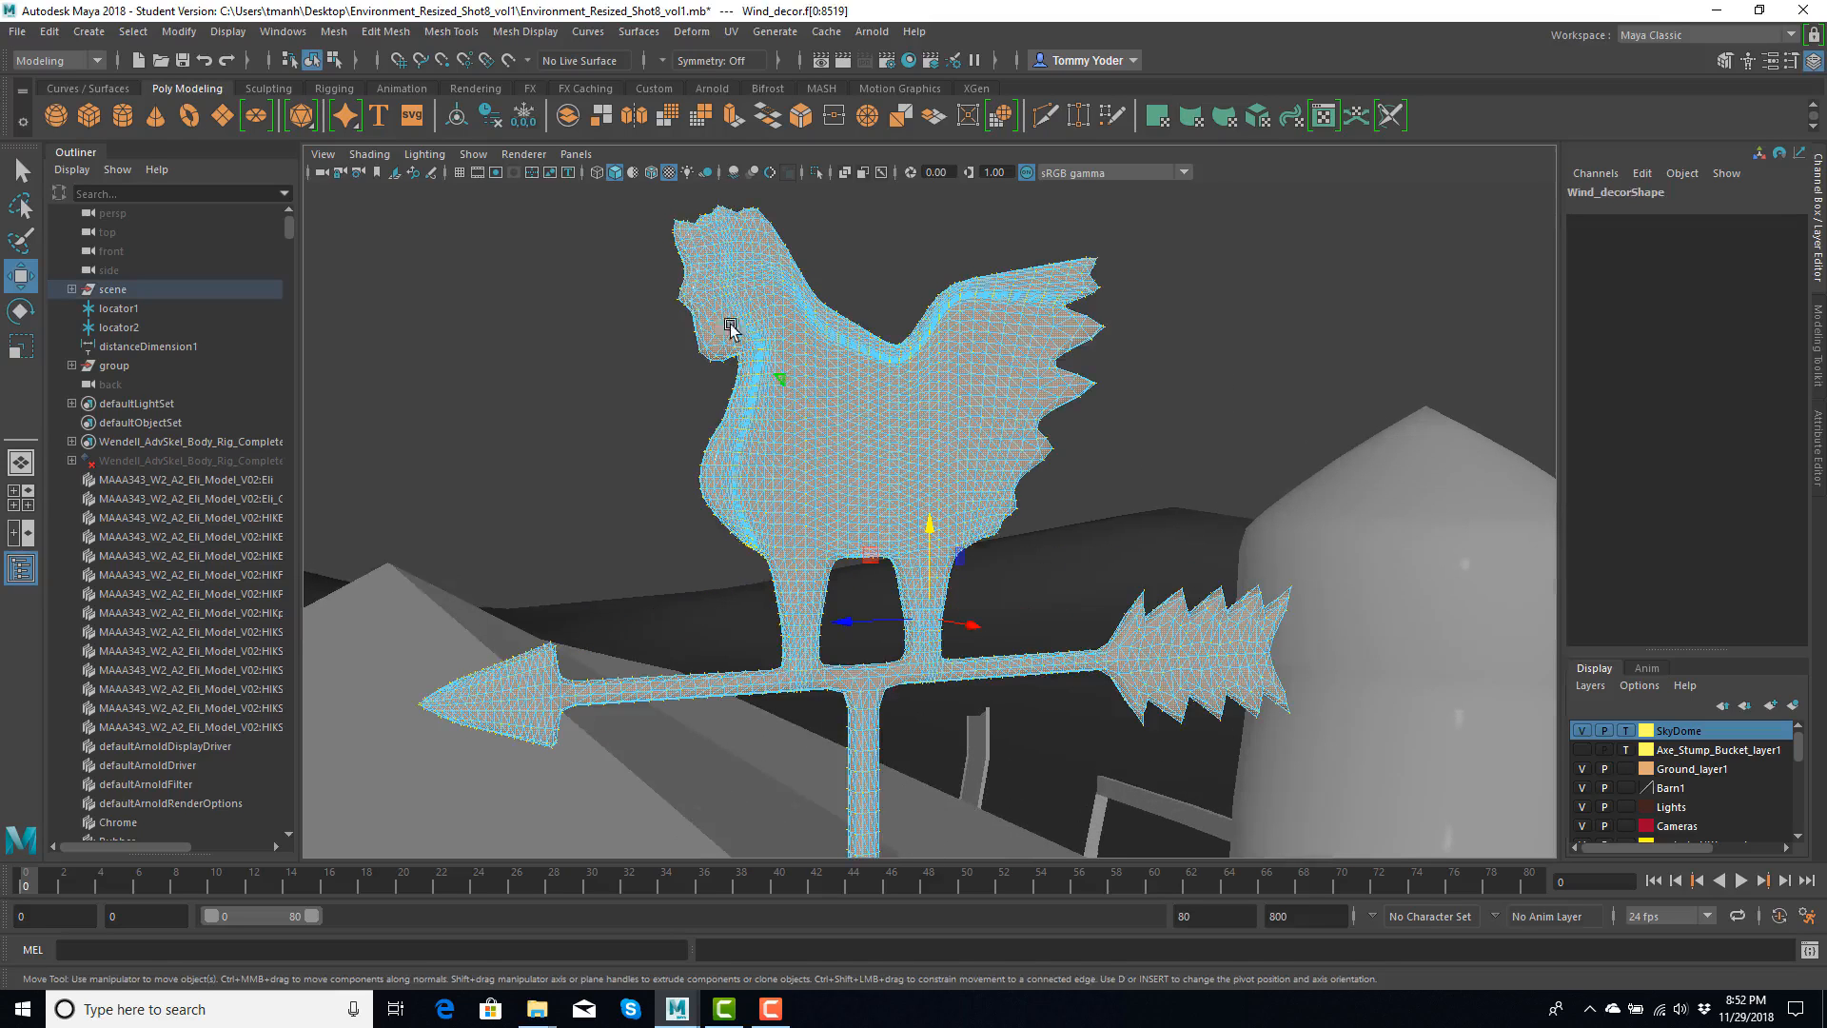
pyautogui.click(334, 31)
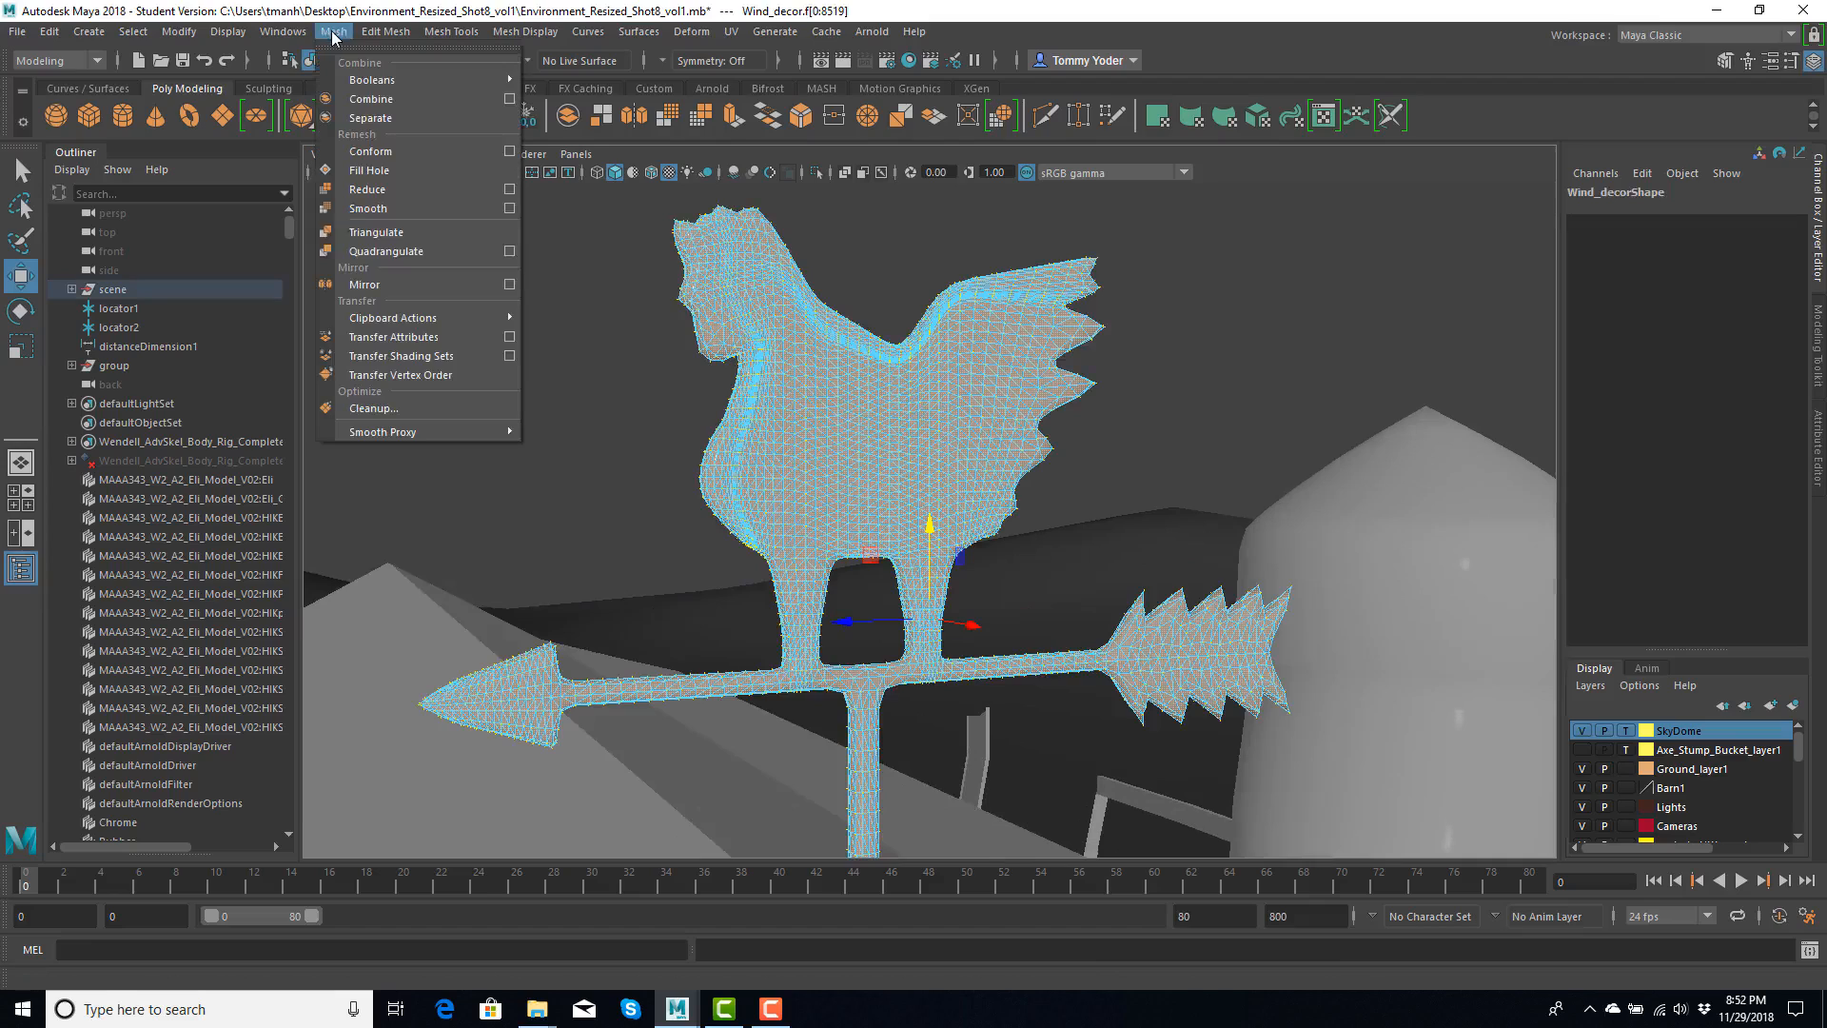
pyautogui.click(509, 251)
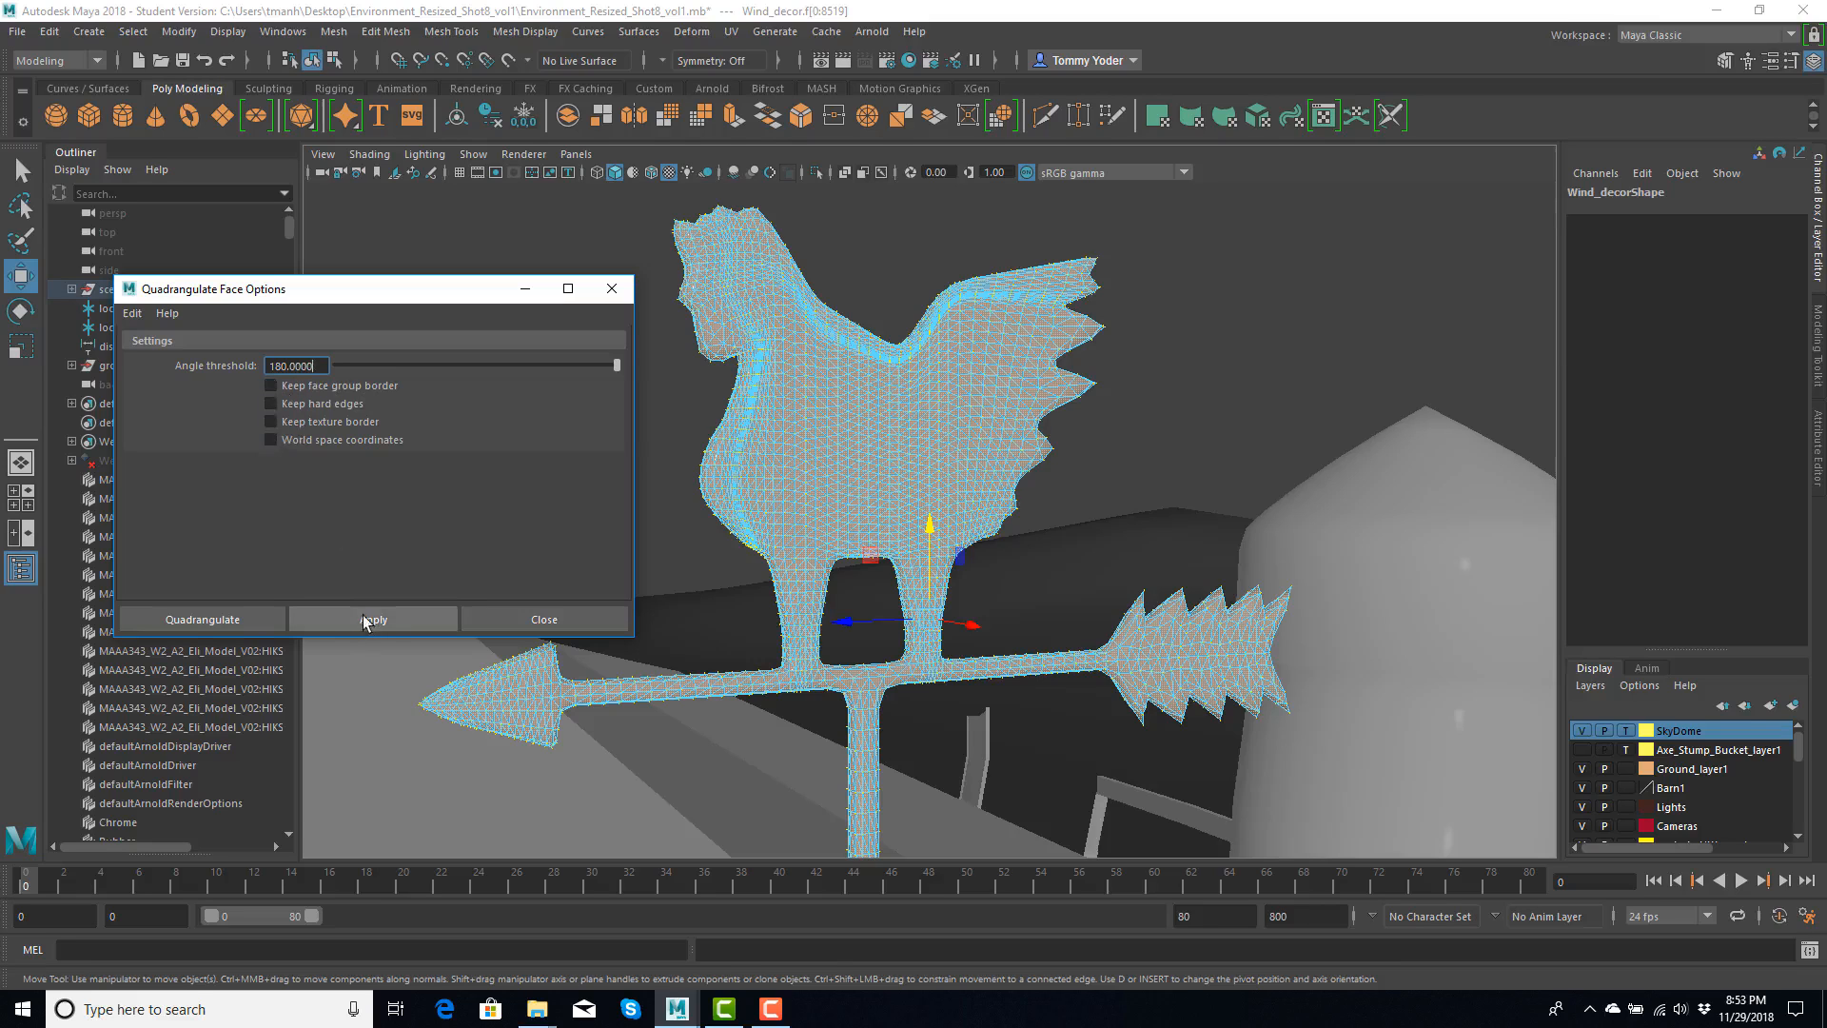
pyautogui.click(231, 614)
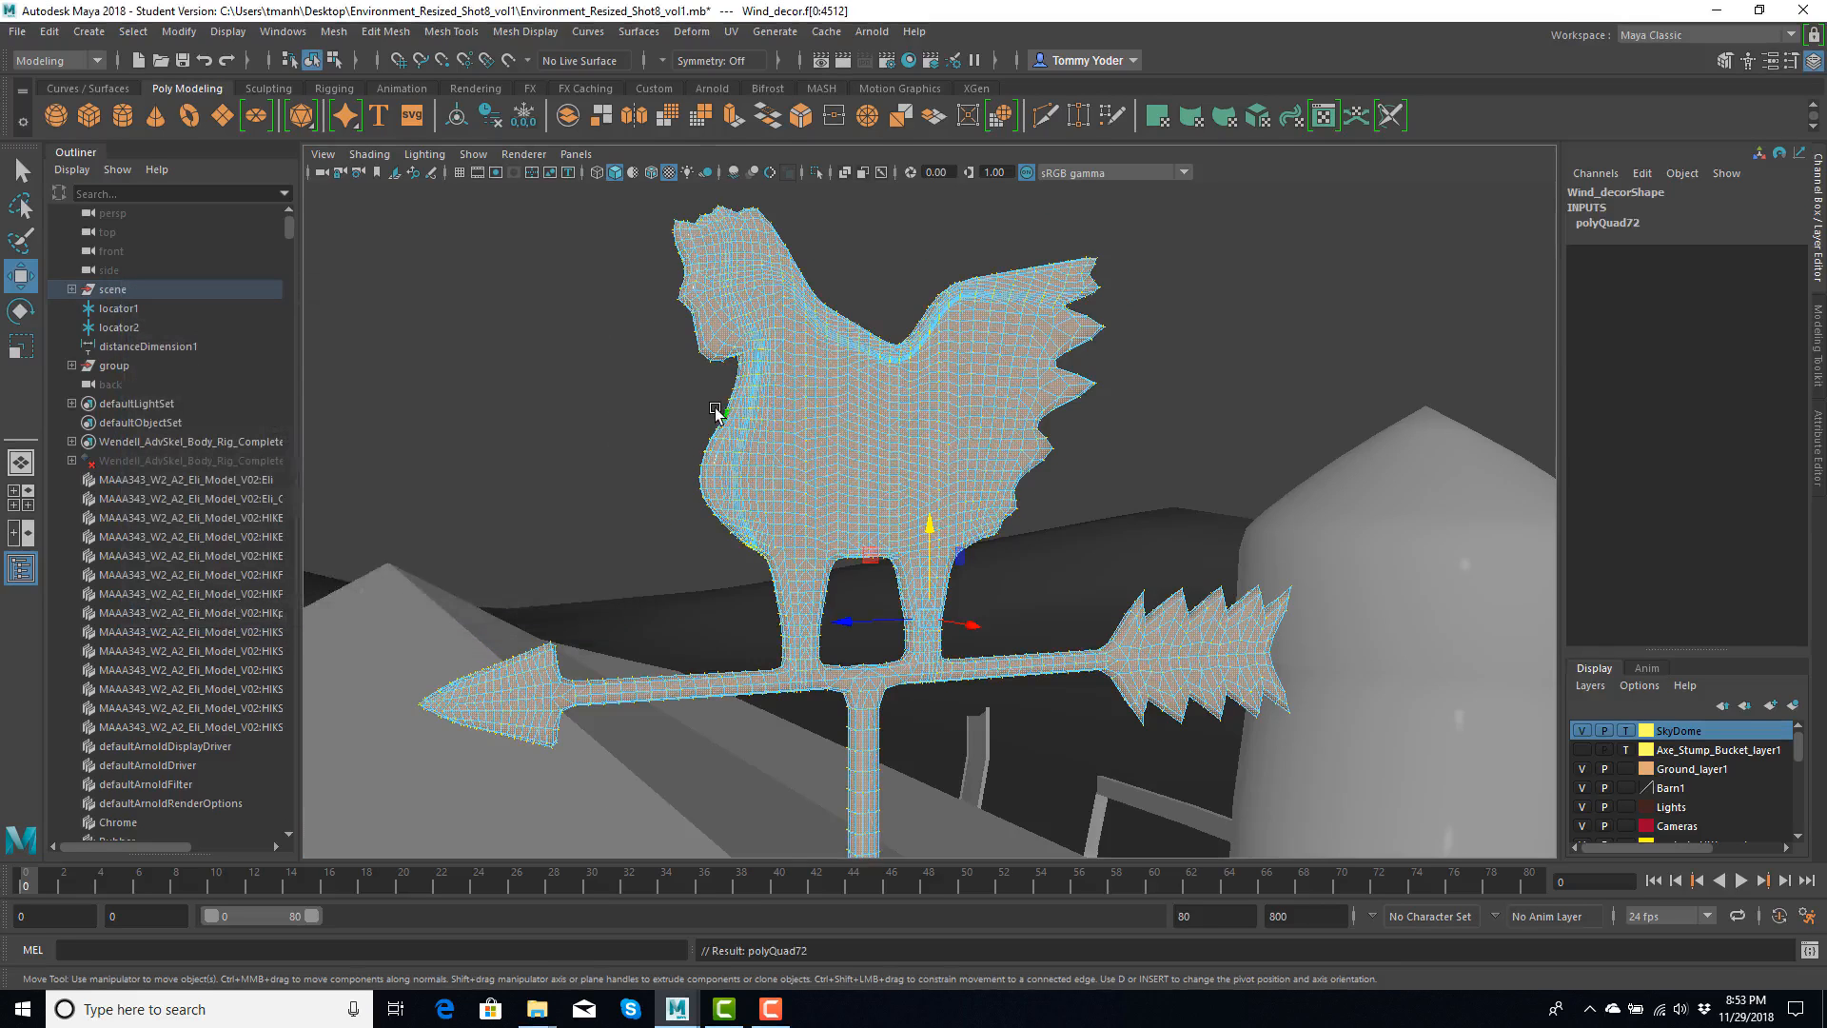
# - Examine the weather vane's face layout up close, return to object mode and view the surrounding farm
pyautogui.scroll(5, 714, 409)
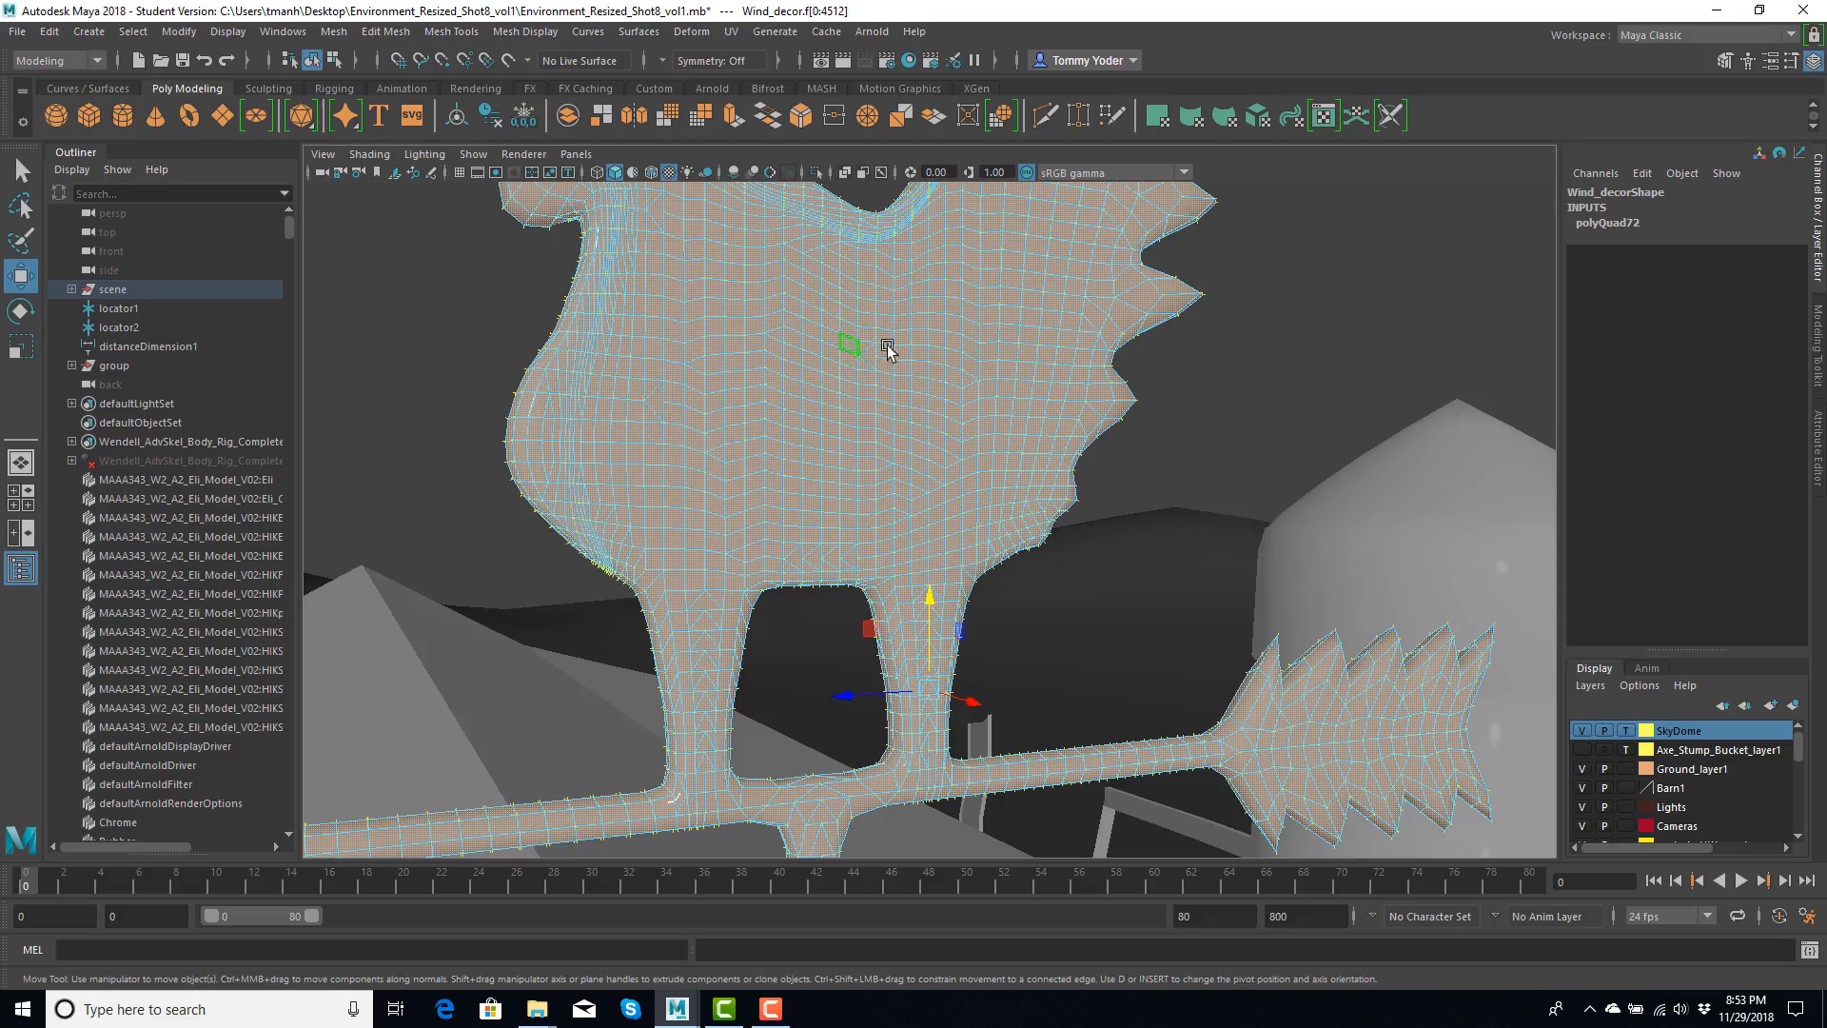
pyautogui.scroll(-3, 785, 766)
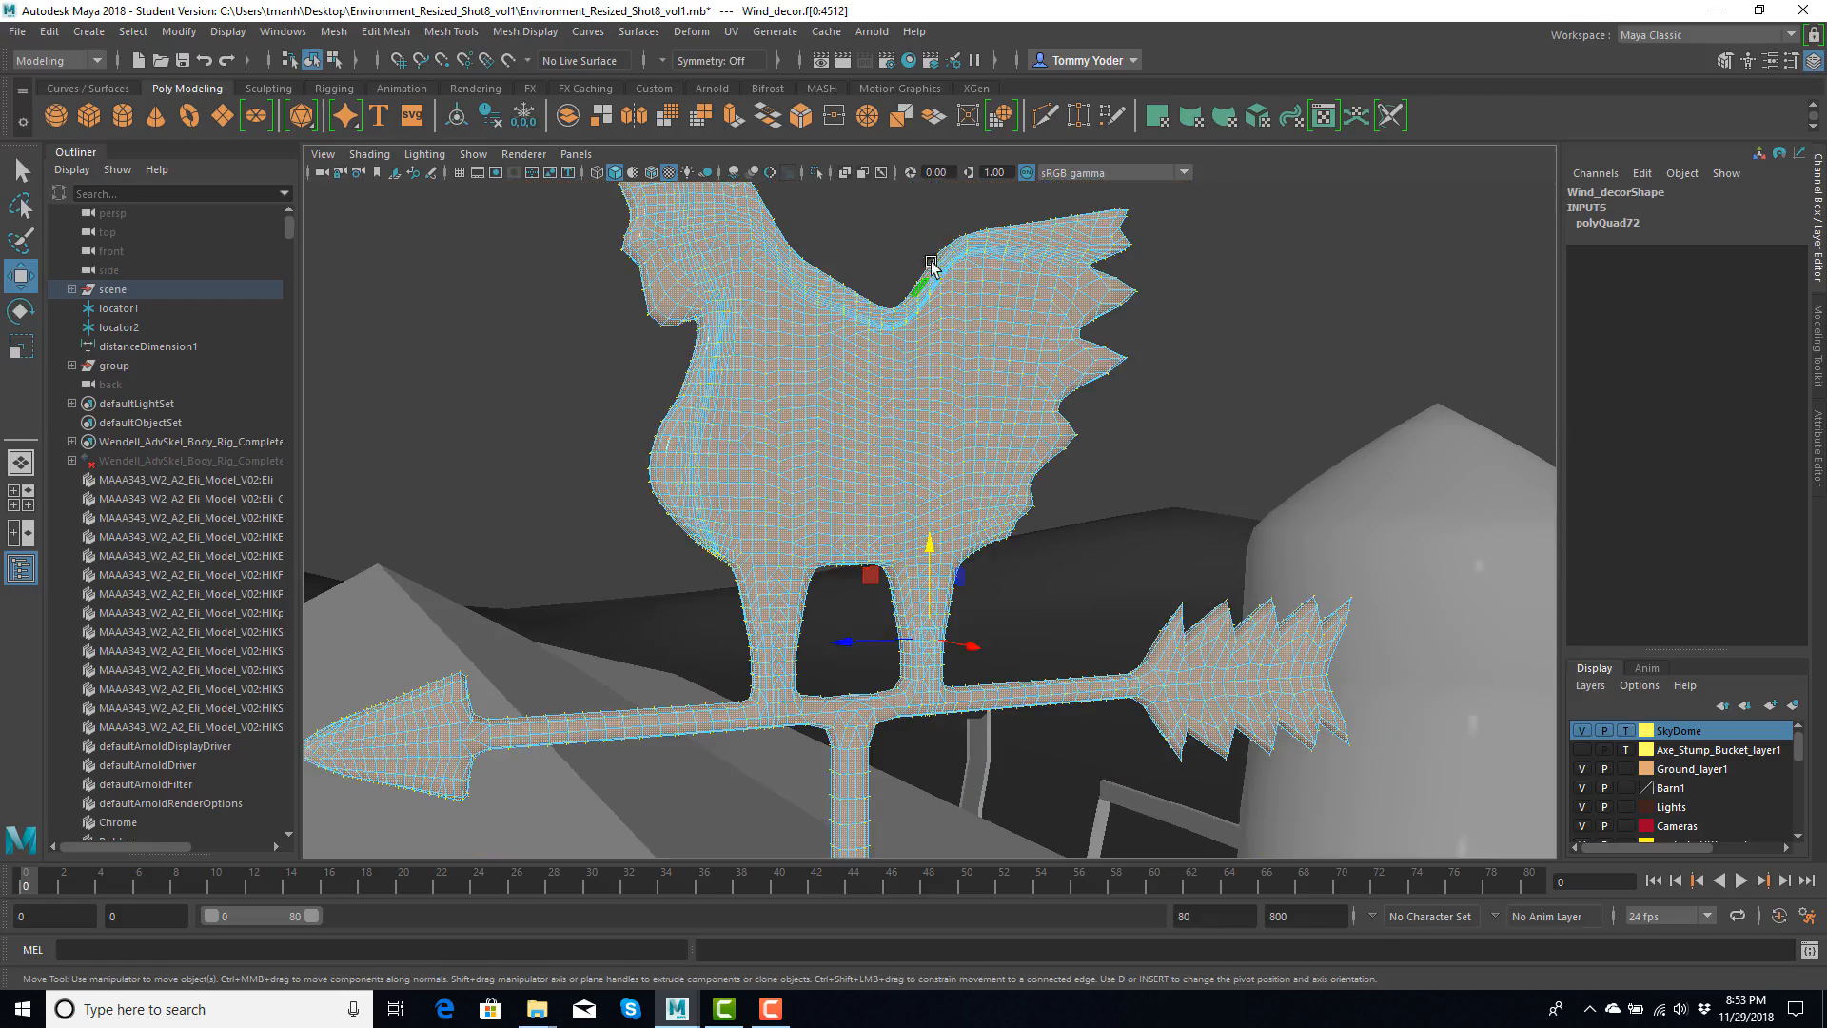
pyautogui.keyDown('alt'); pyautogui.moveTo(672, 360); pyautogui.dragTo(1053, 457); pyautogui.keyUp('alt')
pyautogui.scroll(-5, 696, 372)
pyautogui.moveTo(1052, 451); pyautogui.dragTo(1118, 421, button='right')
pyautogui.scroll(-5, 1155, 491)
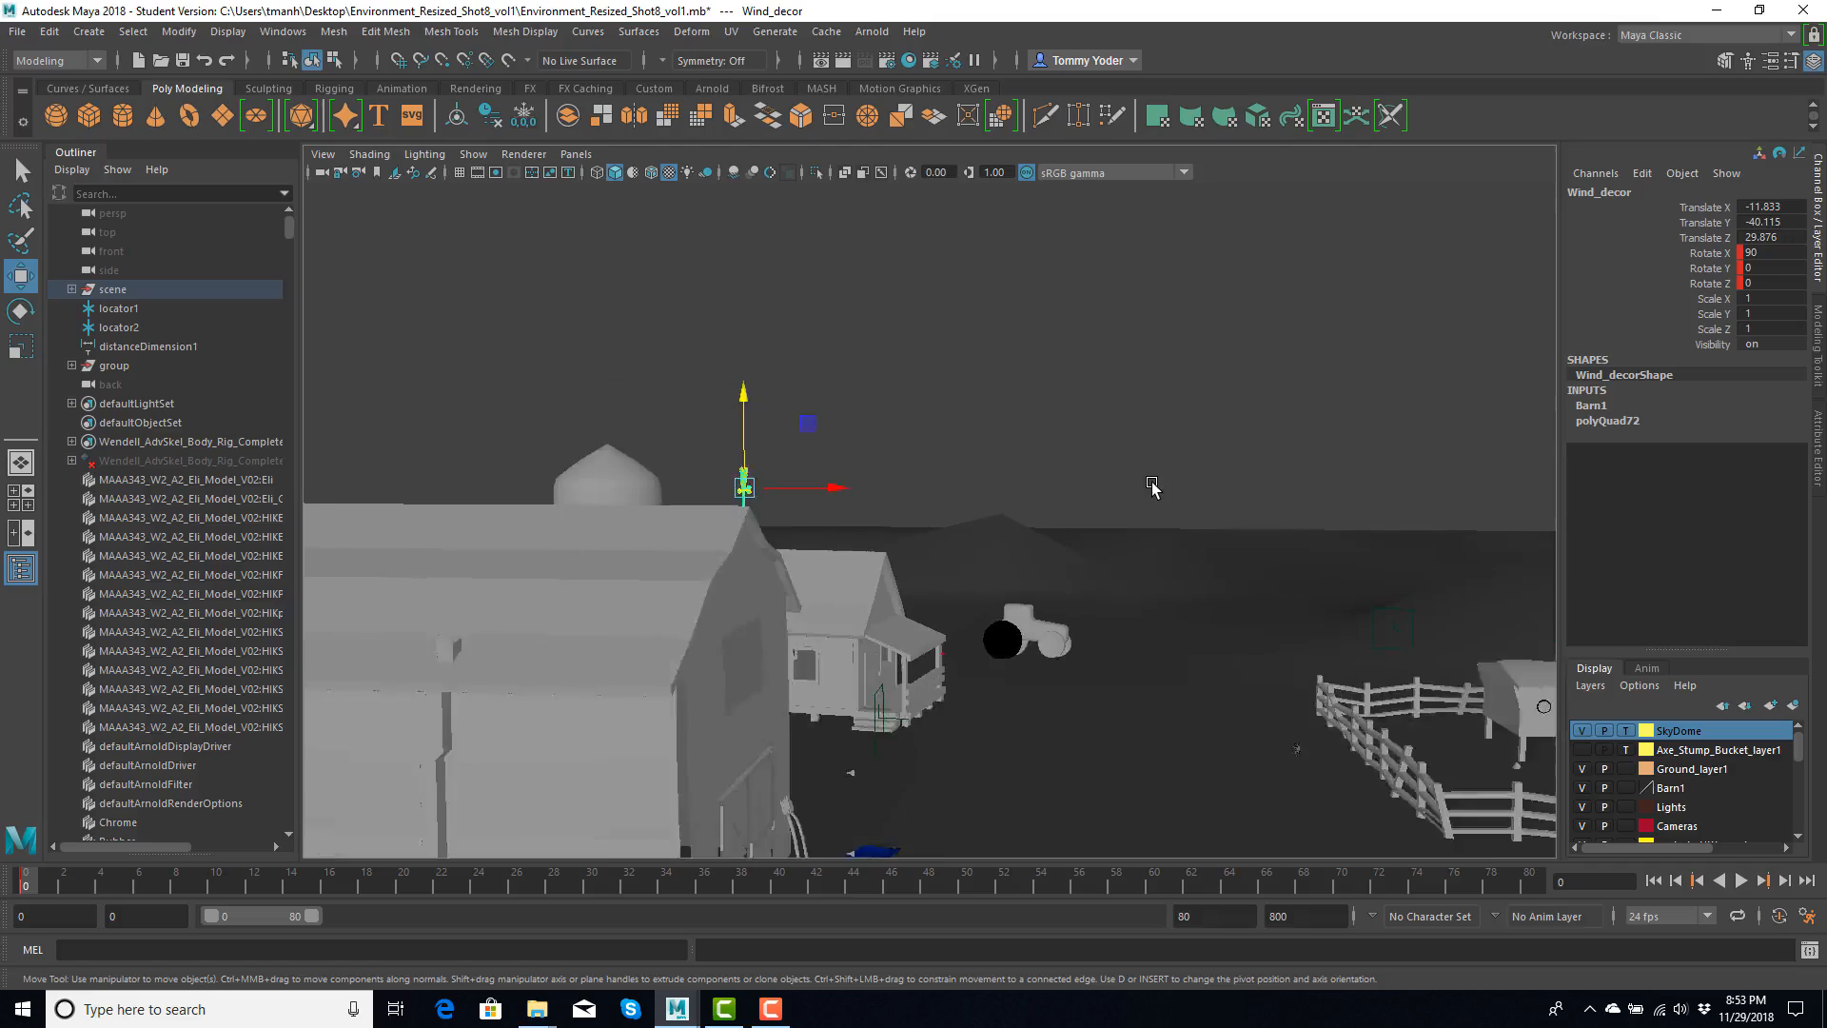
pyautogui.scroll(3, 1154, 491)
pyautogui.keyDown('alt'); pyautogui.moveTo(1143, 481); pyautogui.dragTo(1155, 490); pyautogui.keyUp('alt')
pyautogui.keyDown('alt'); pyautogui.moveTo(1155, 490); pyautogui.dragTo(913, 375, button='middle'); pyautogui.keyUp('alt')
pyautogui.keyDown('alt'); pyautogui.moveTo(912, 375); pyautogui.dragTo(901, 365); pyautogui.keyUp('alt')
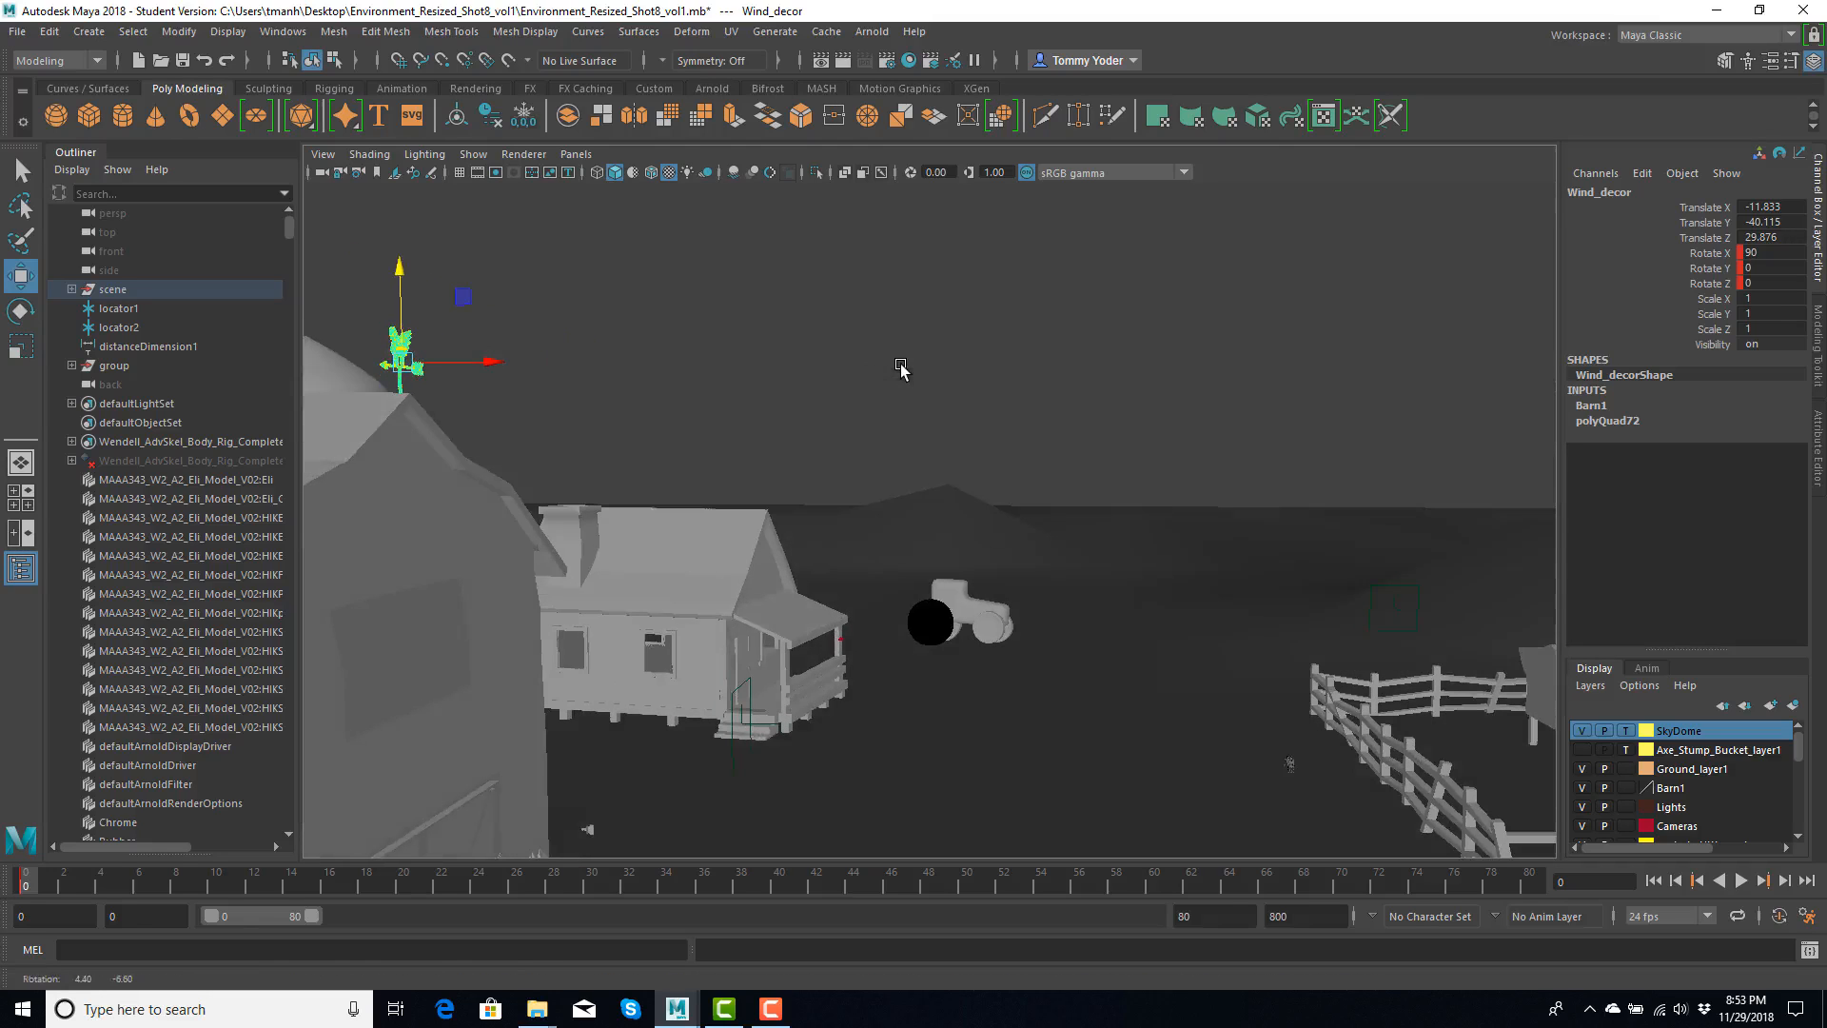
# - Import Wooden Stand.FBX from the Desktop folder into the farm scene, using the FBX file type
pyautogui.click(16, 32)
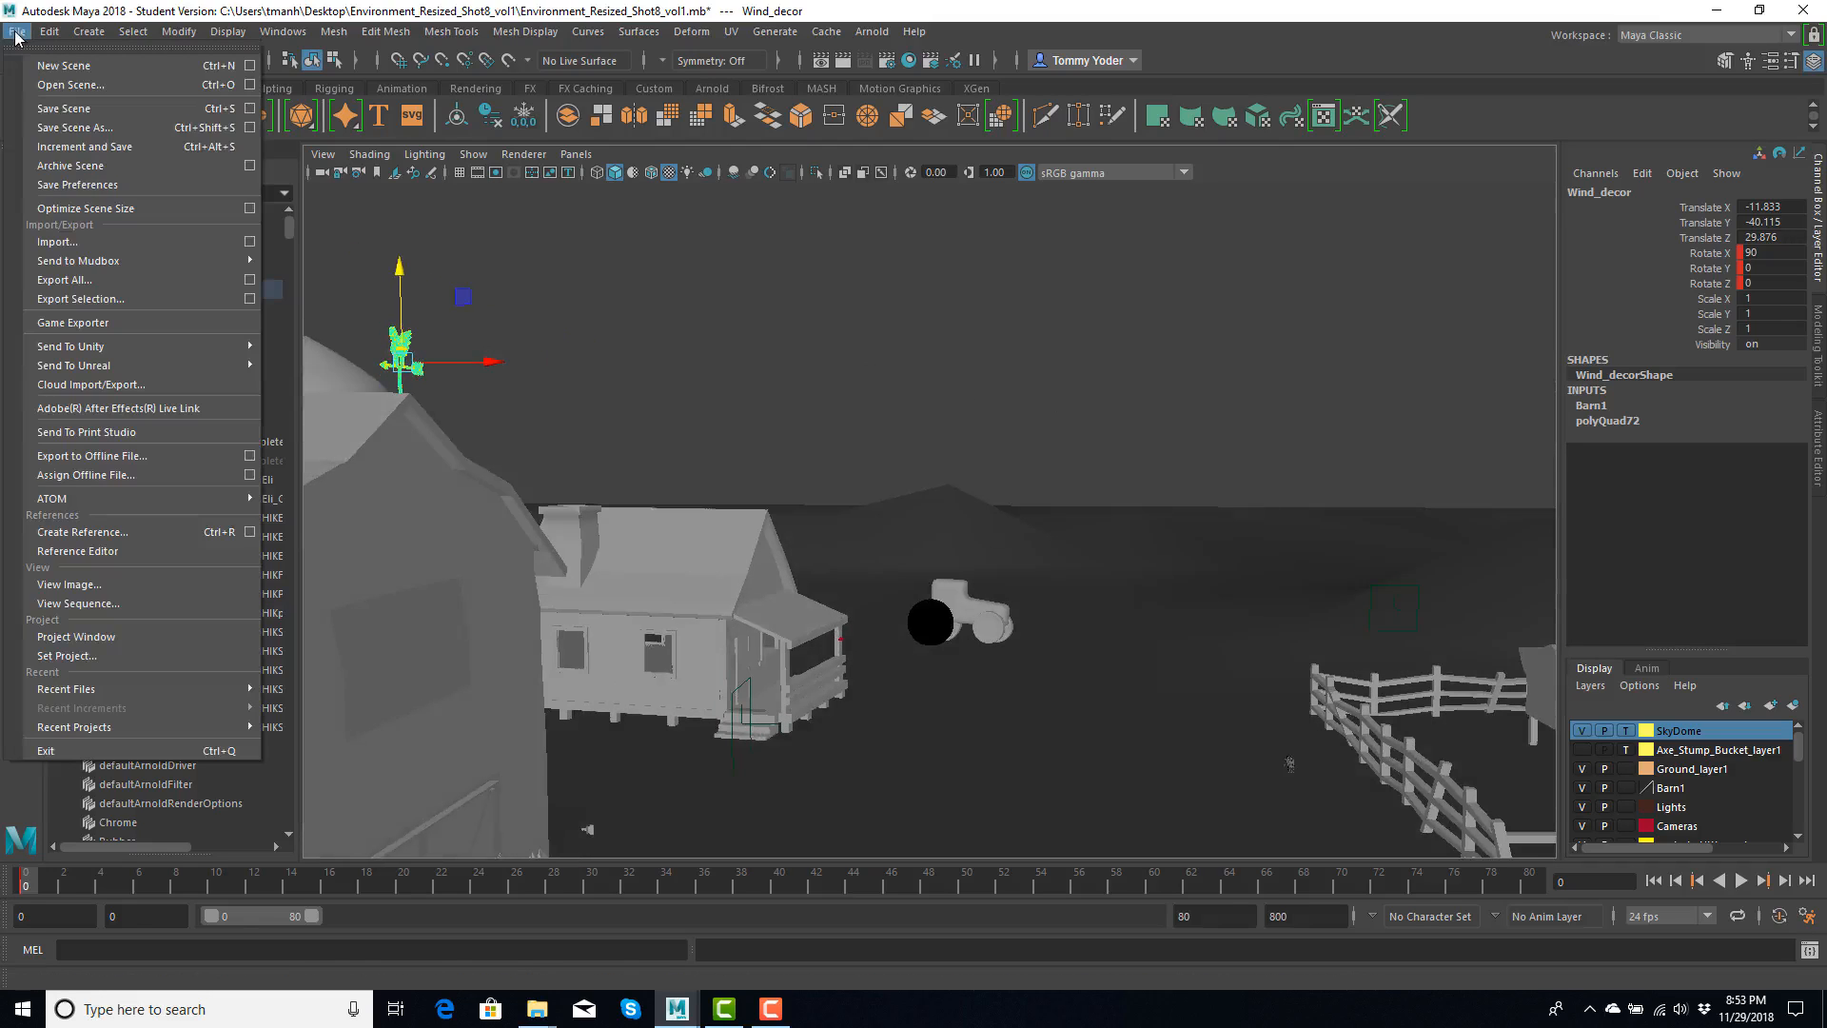
pyautogui.click(91, 244)
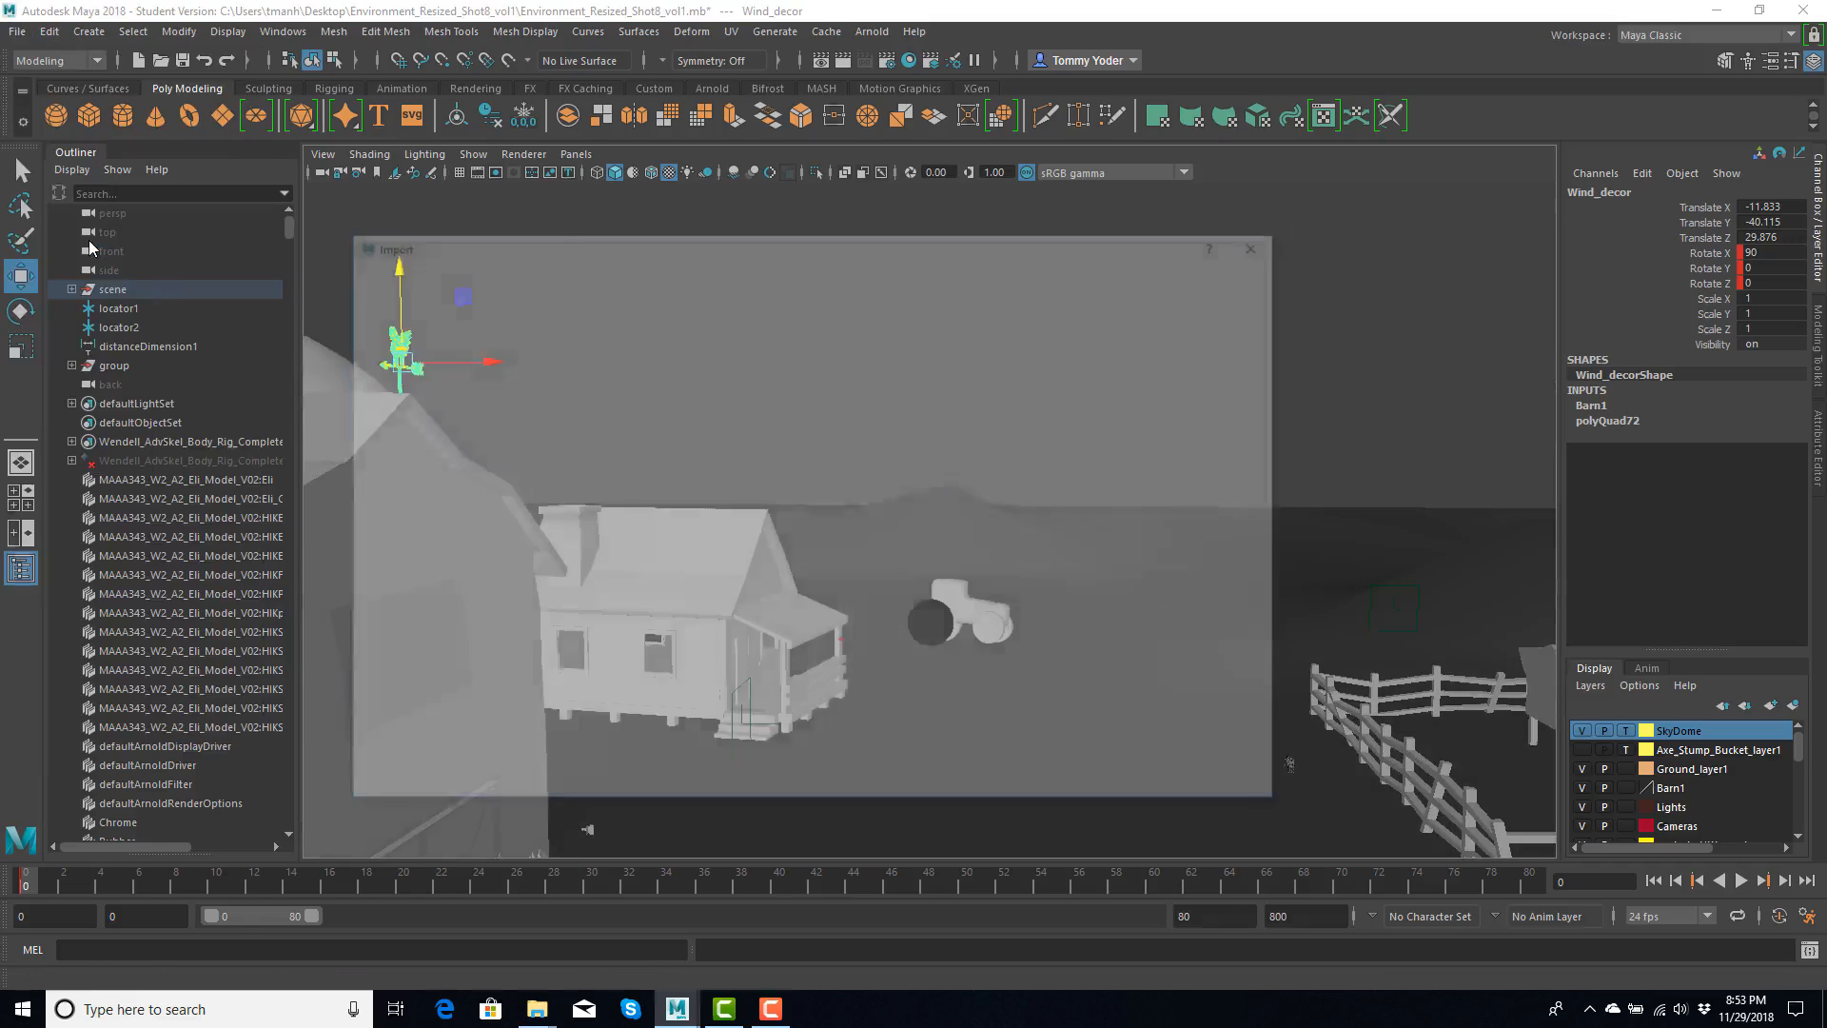
pyautogui.click(386, 333)
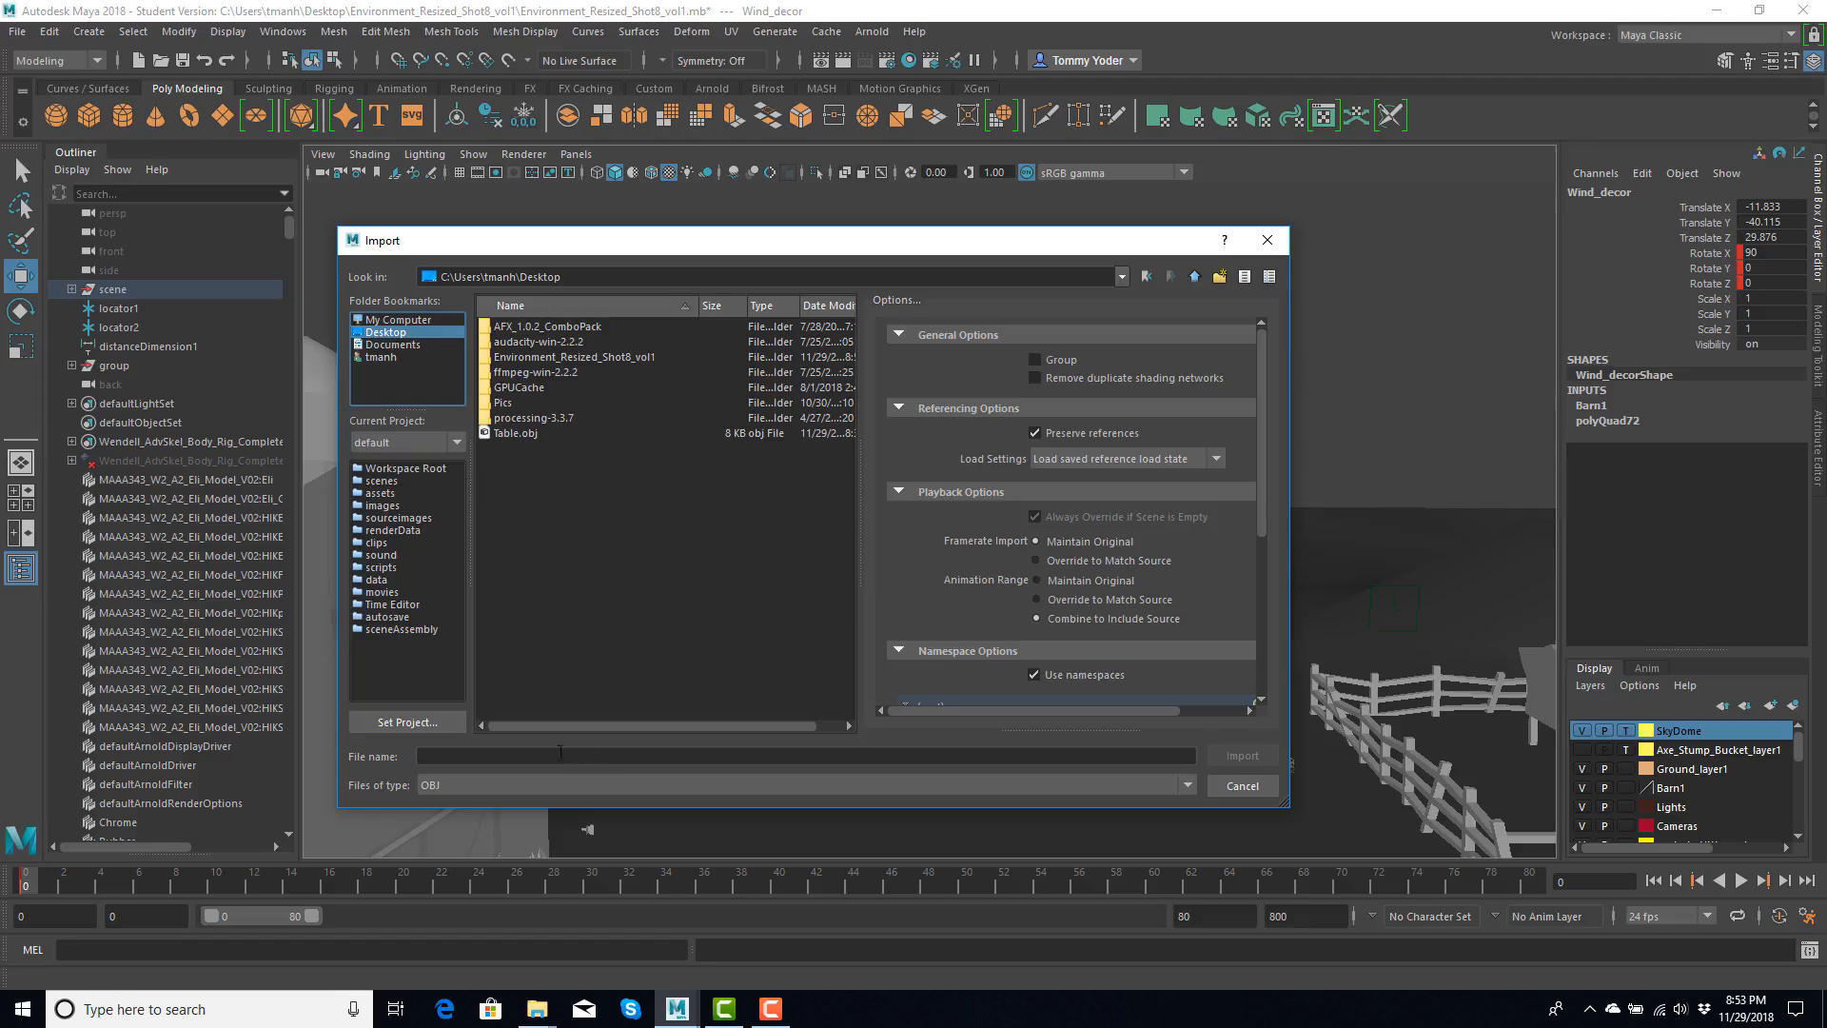
pyautogui.click(486, 785)
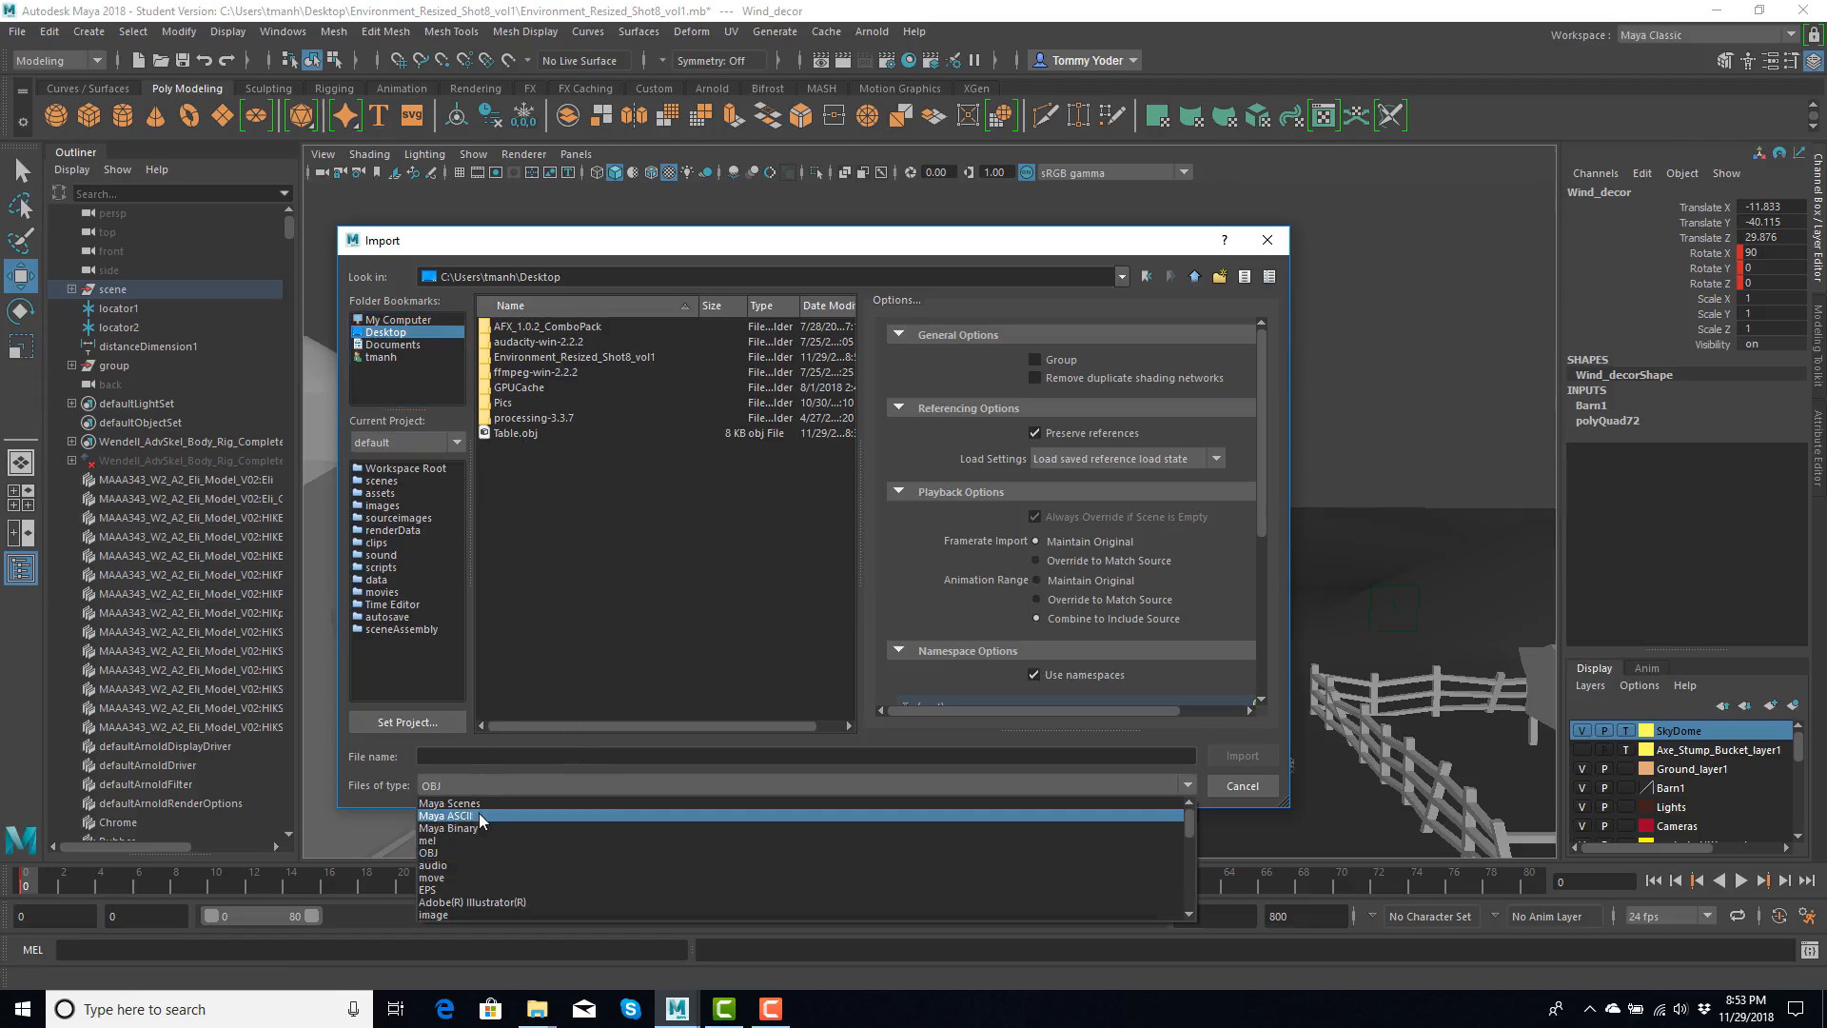
pyautogui.scroll(-2, 481, 858)
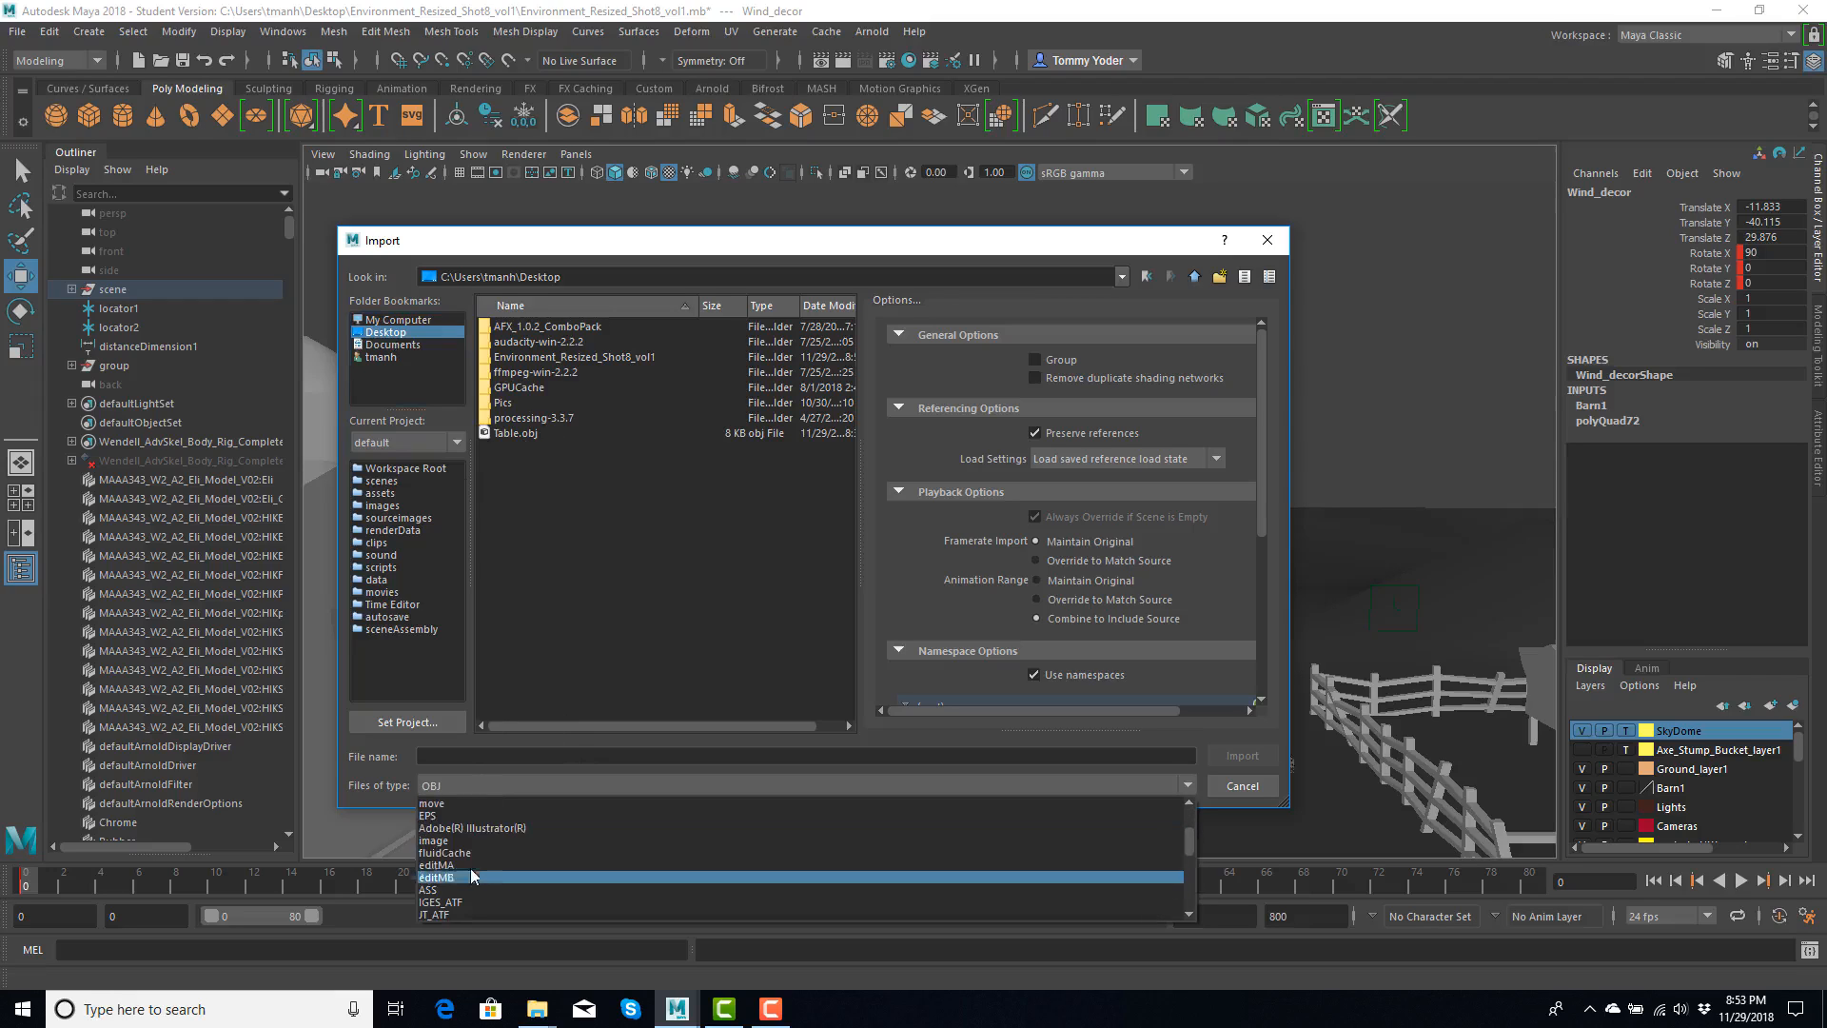
pyautogui.scroll(-3, 476, 866)
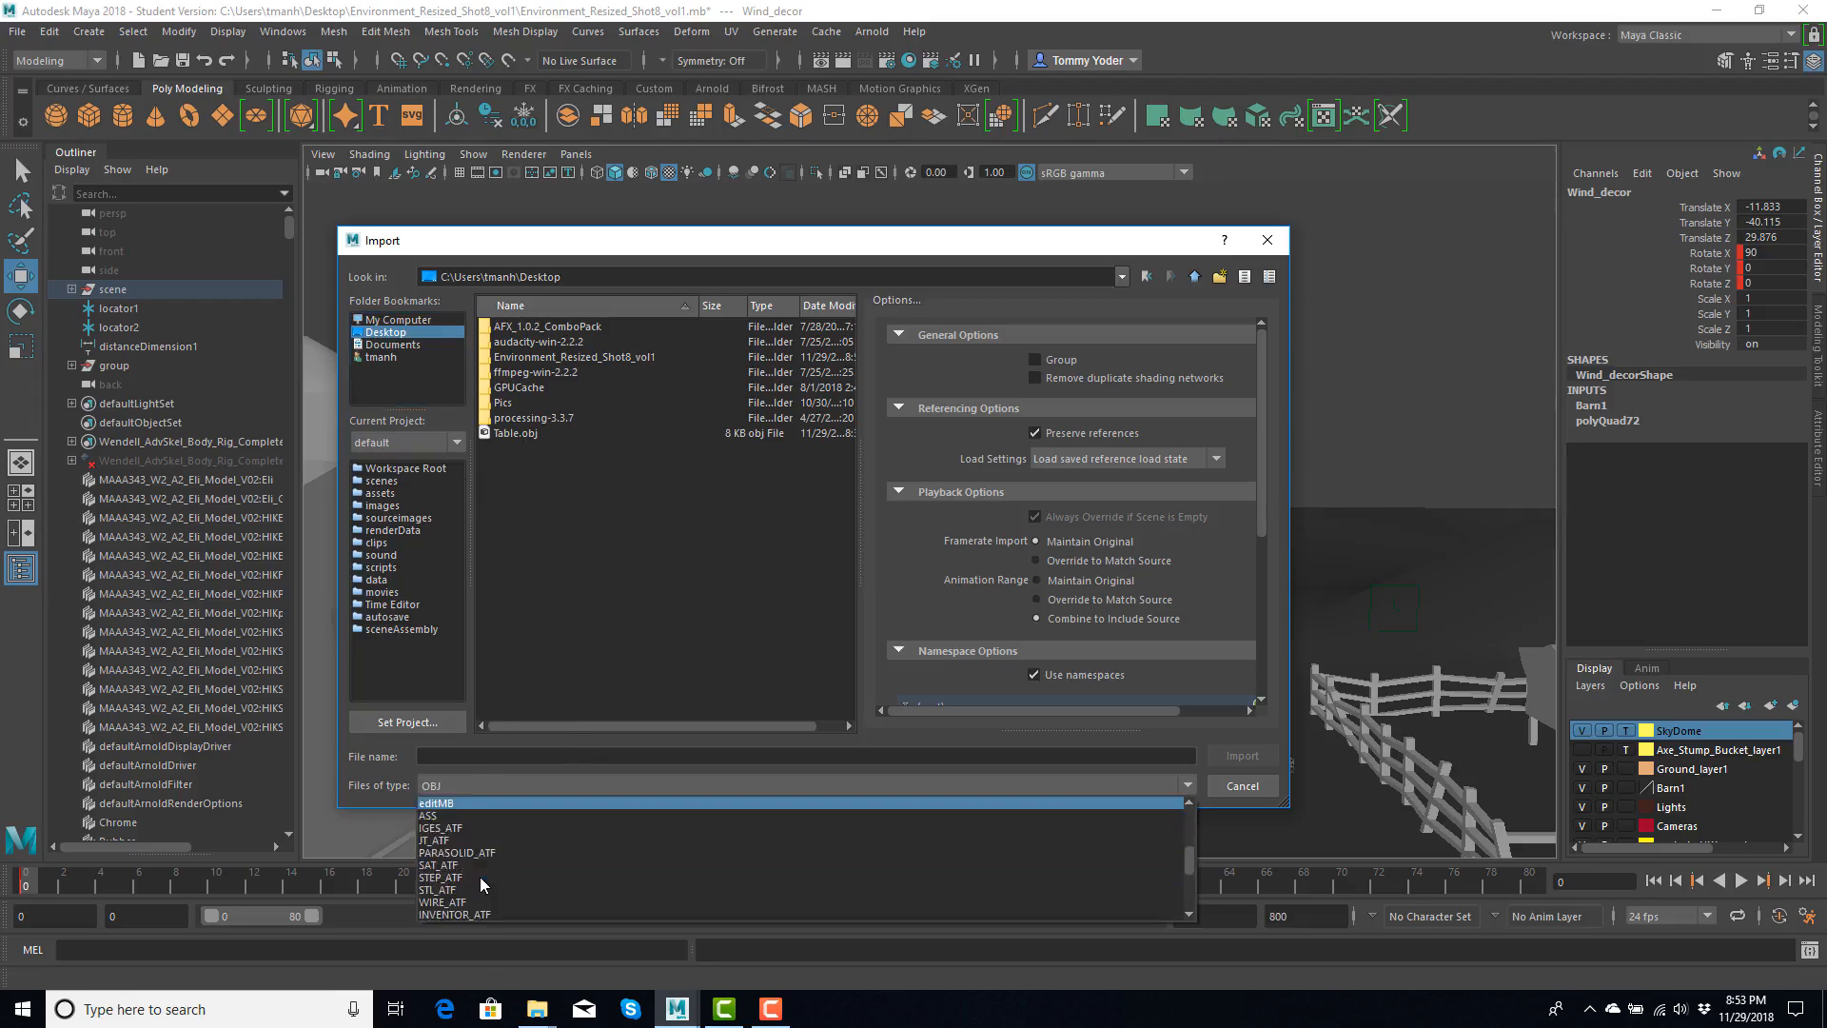
pyautogui.scroll(-3, 480, 883)
pyautogui.click(455, 864)
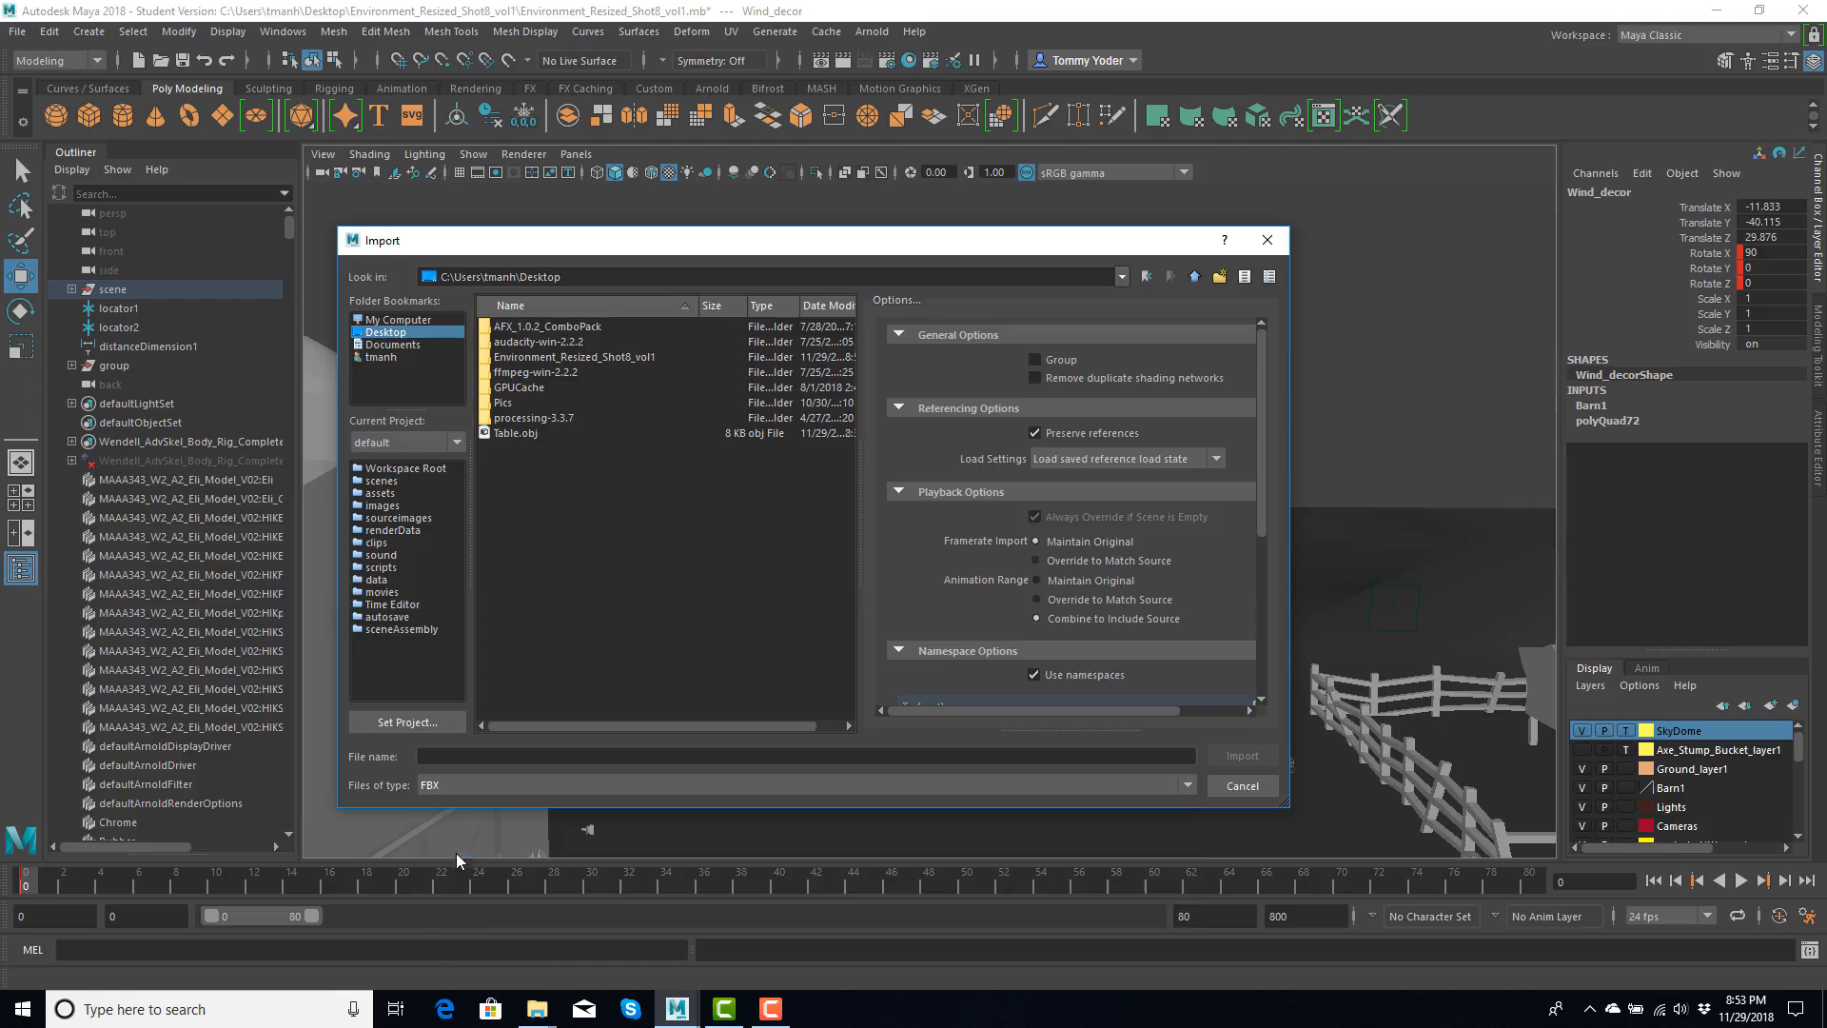
pyautogui.click(517, 433)
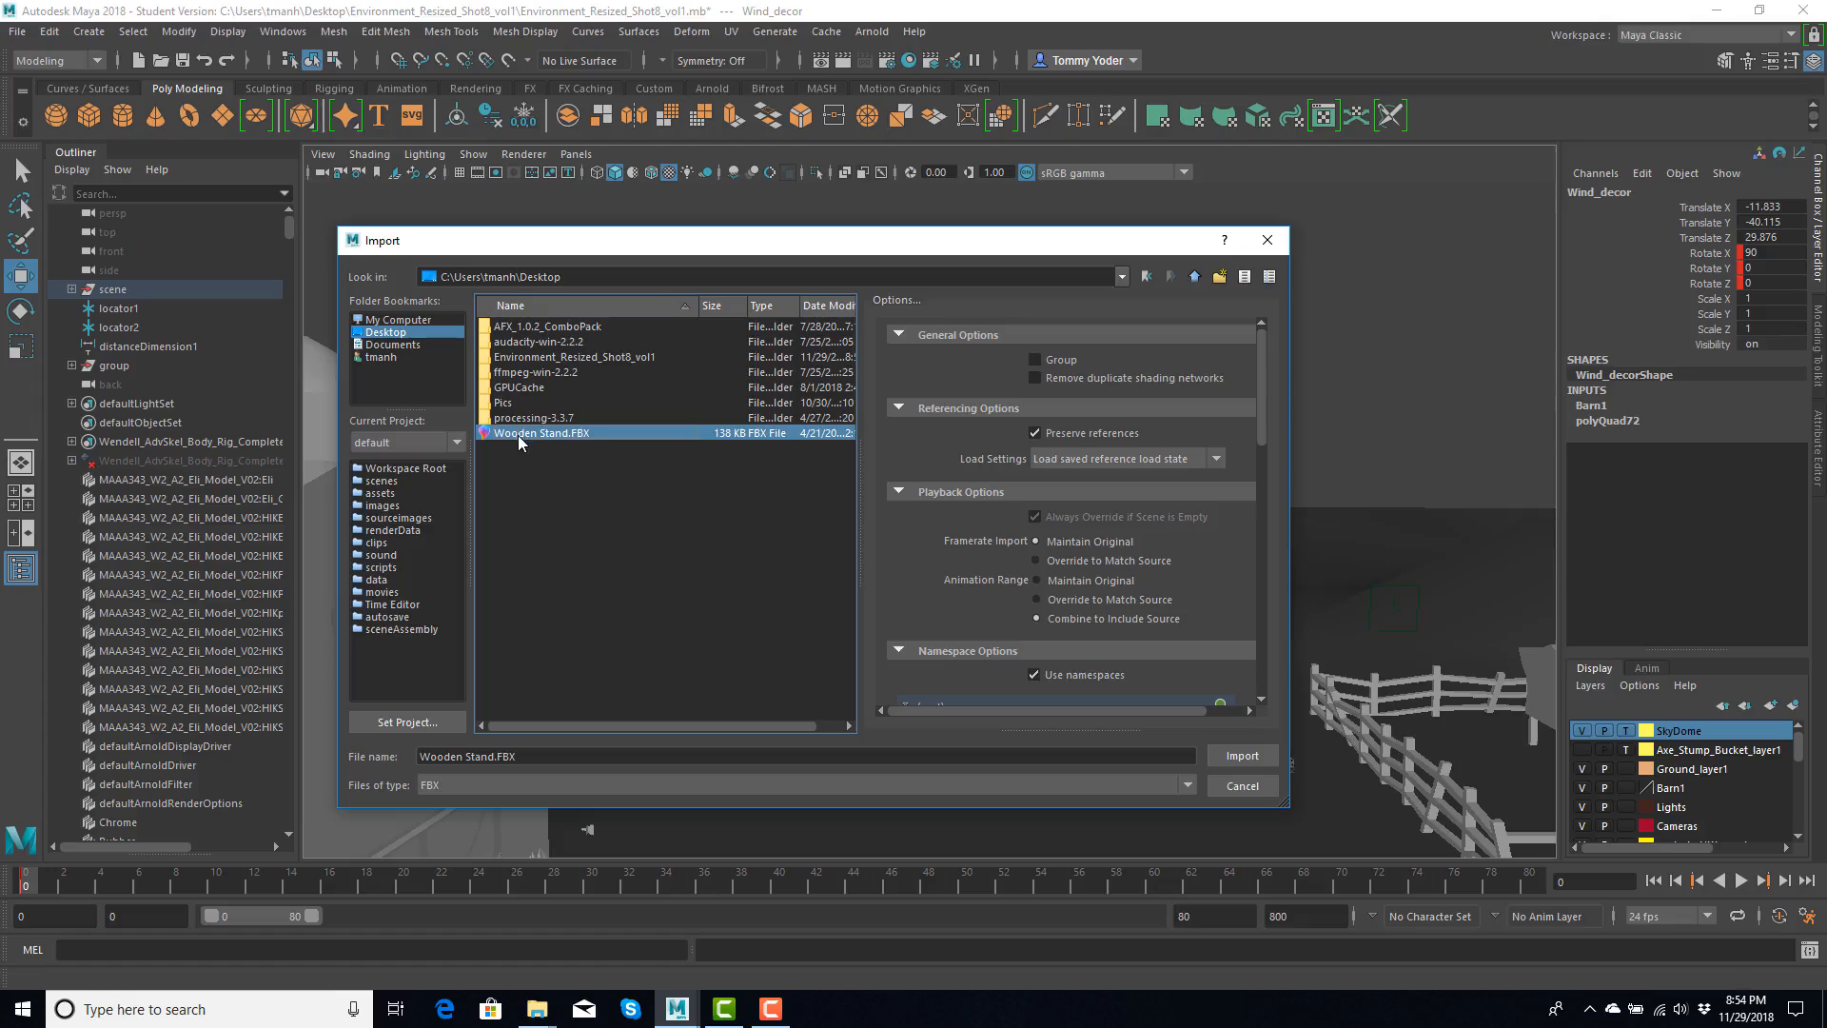
pyautogui.click(1241, 756)
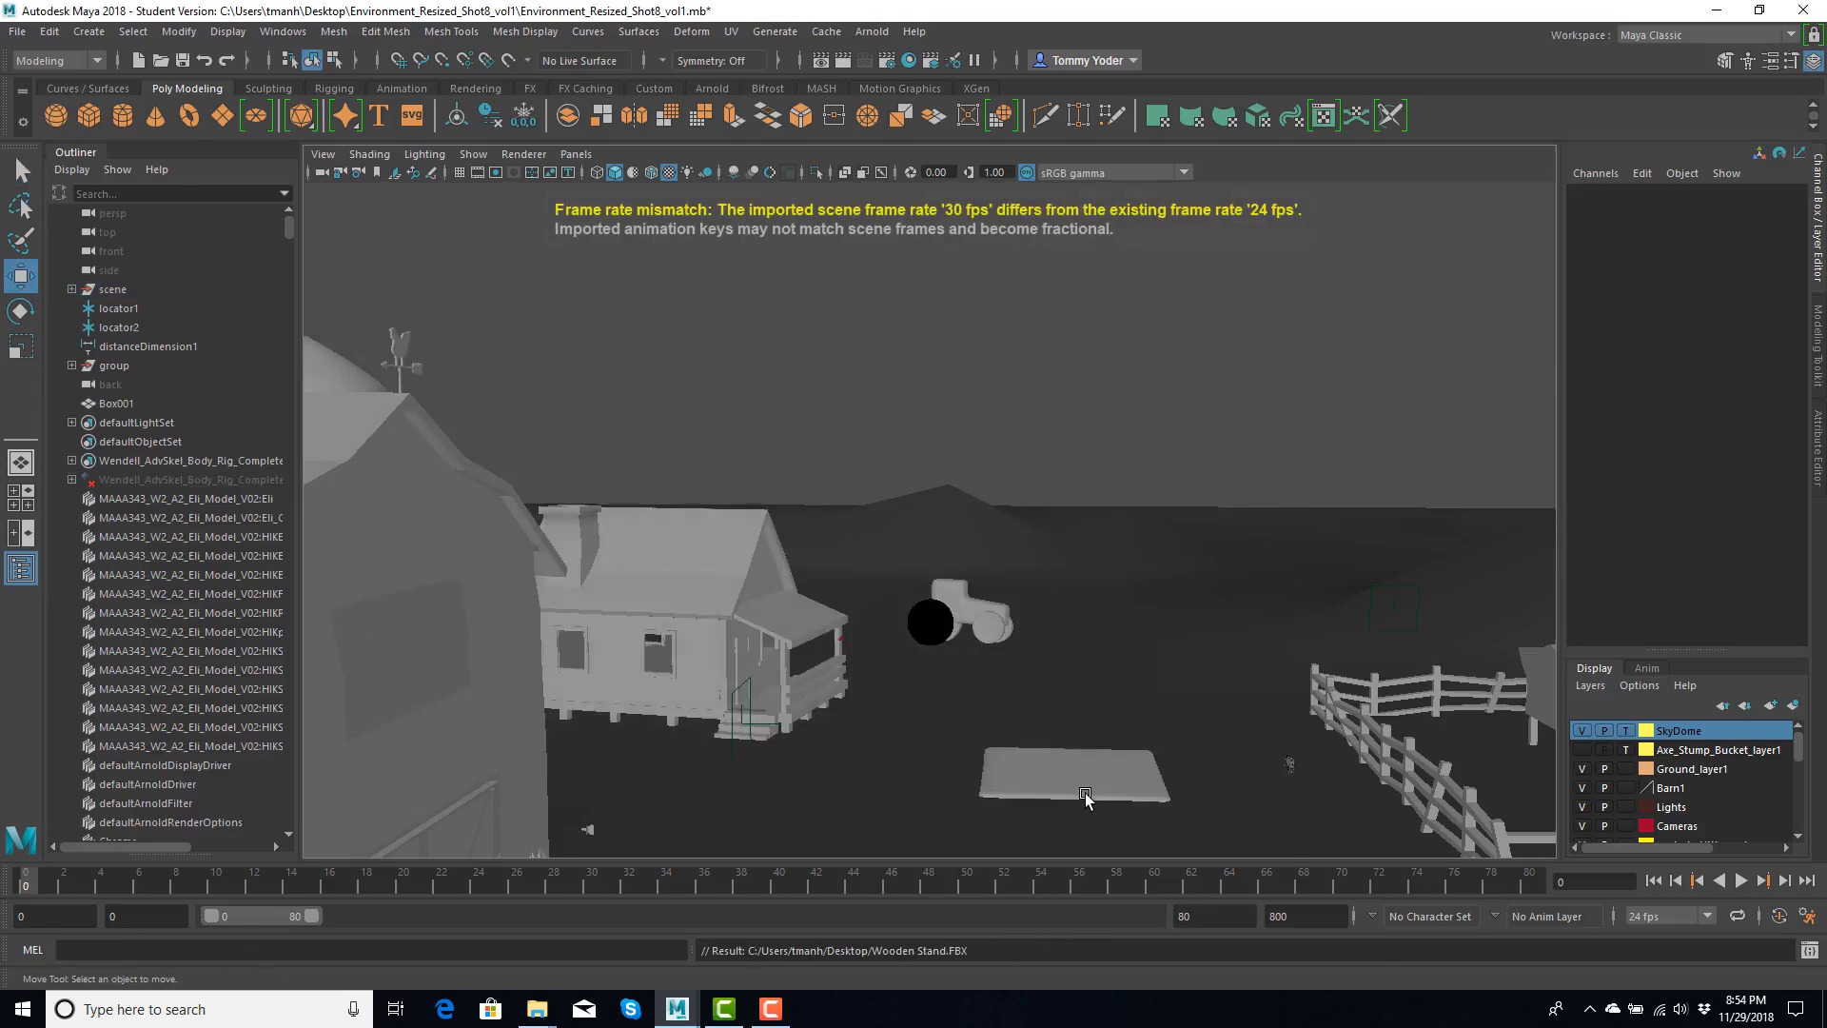
# - Raise the imported wooden stand to Translate Y 78.789 to examine its mesh, and delete it from the farm scene
pyautogui.click(1086, 798)
pyautogui.moveTo(1068, 728); pyautogui.dragTo(1085, 522)
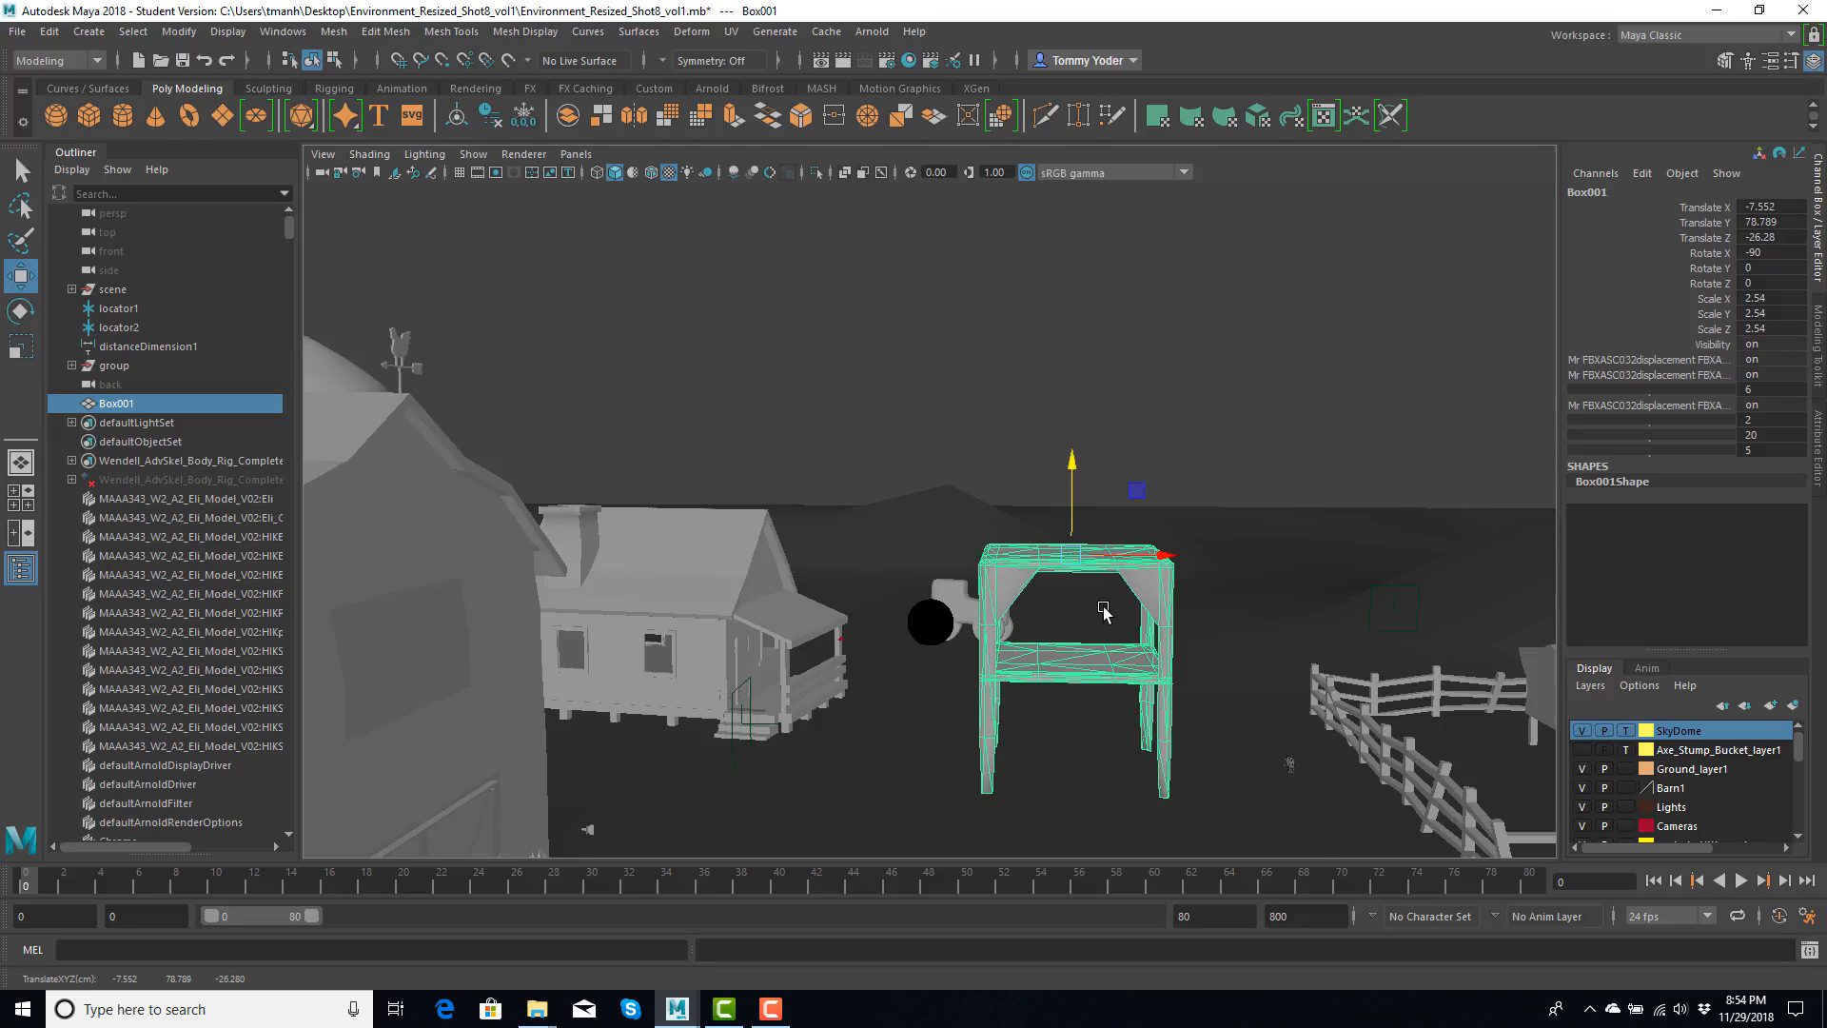
pyautogui.press('f')
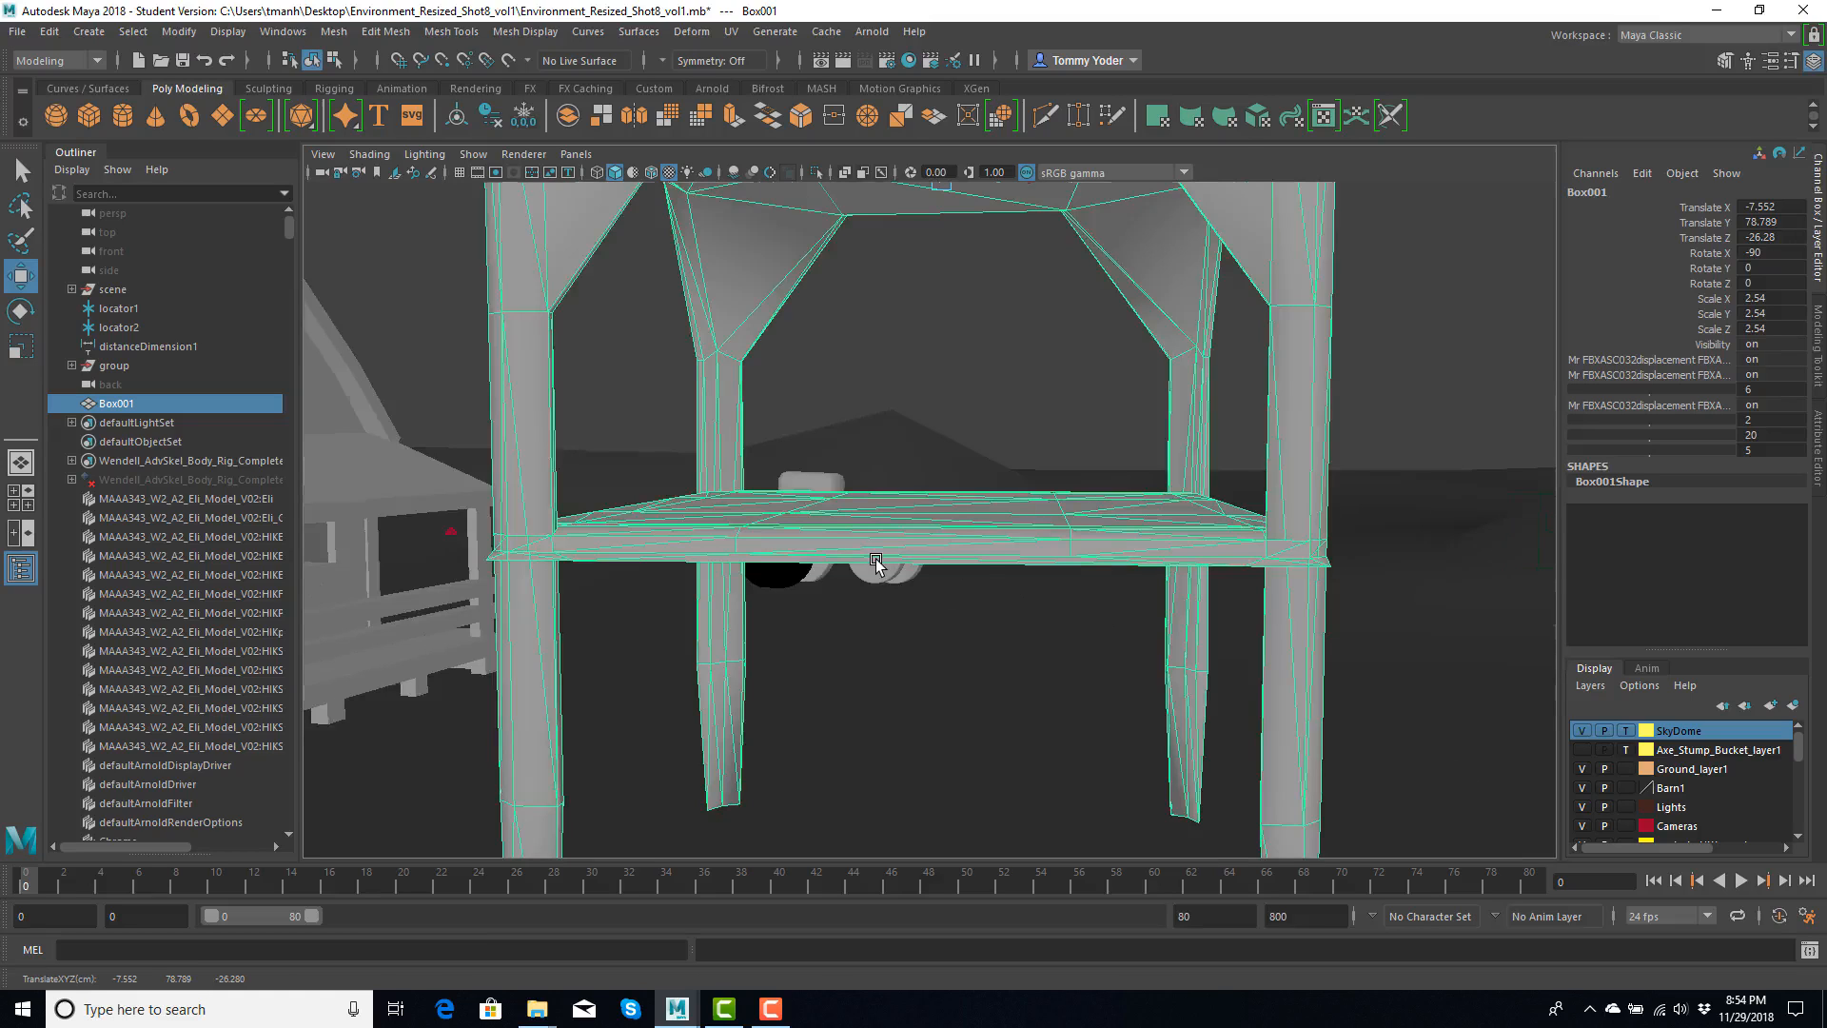
pyautogui.scroll(-2, 875, 558)
pyautogui.moveTo(904, 518)
pyautogui.keyDown('alt'); pyautogui.mouseDown()
pyautogui.moveTo(891, 620)
pyautogui.moveTo(927, 550)
pyautogui.moveTo(907, 564)
pyautogui.moveTo(904, 529)
pyautogui.mouseUp(); pyautogui.keyUp('alt')
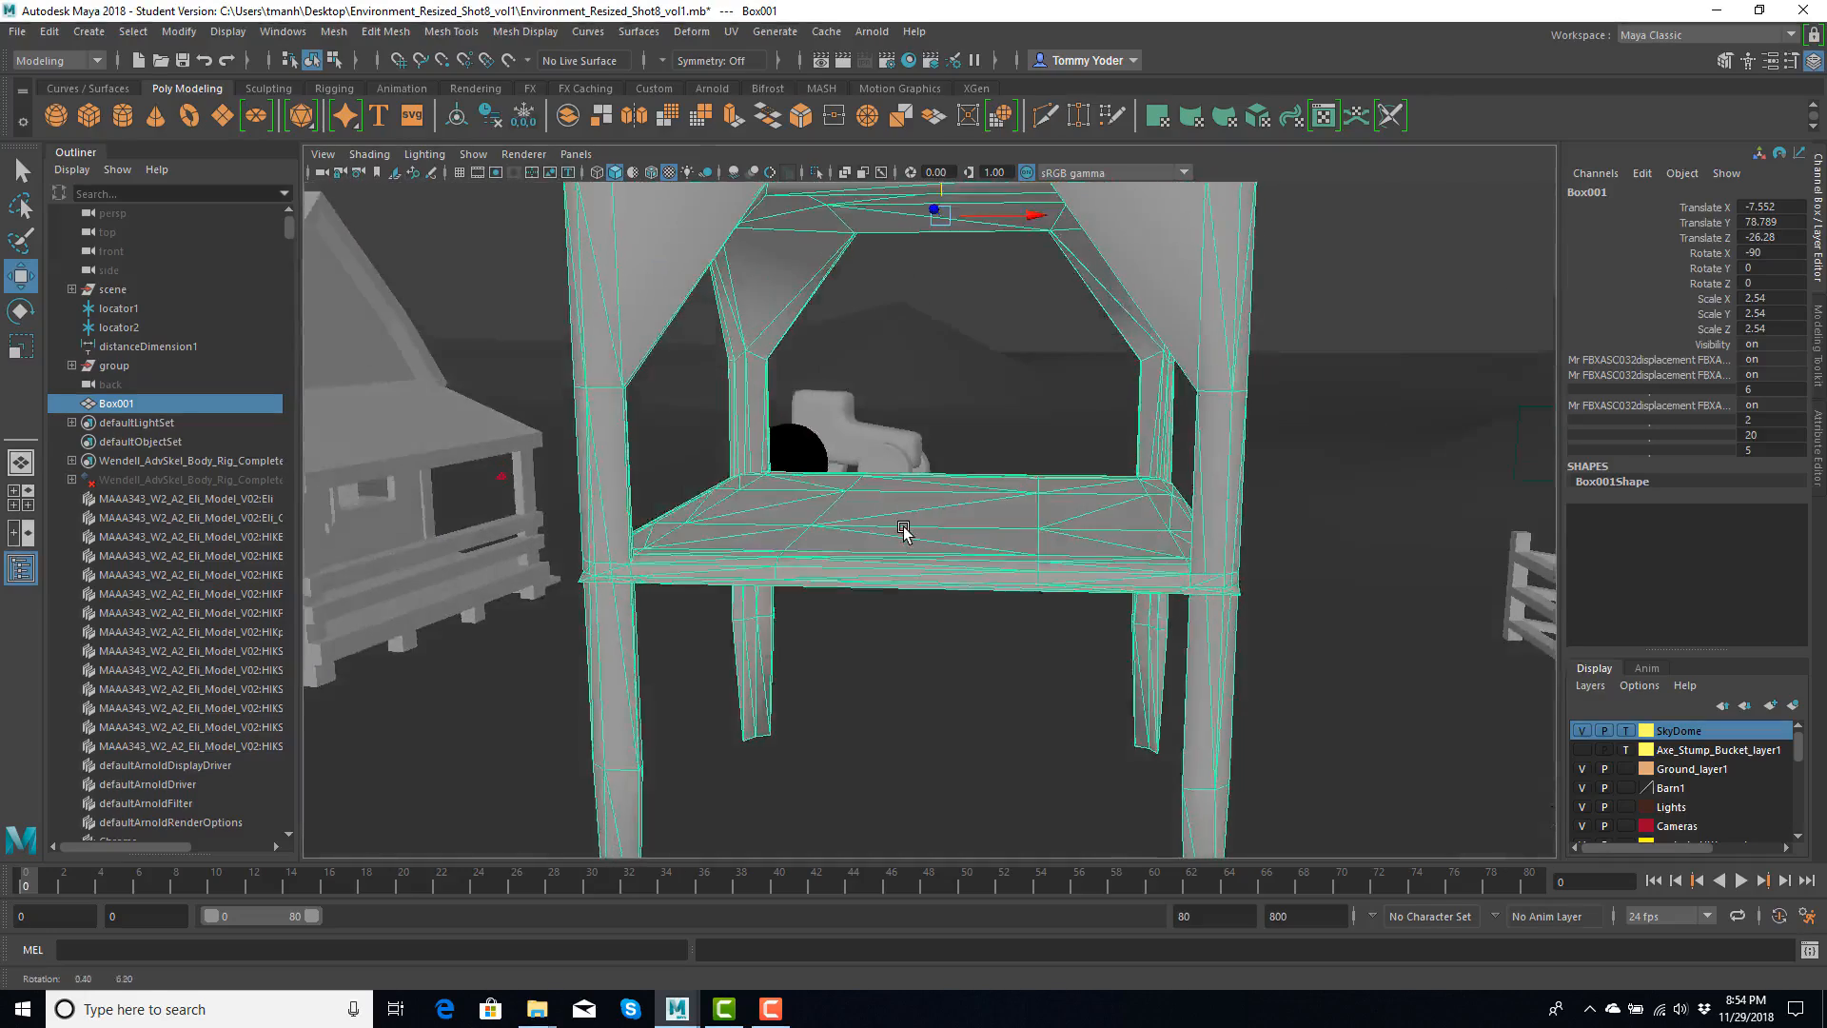
pyautogui.scroll(-3, 904, 529)
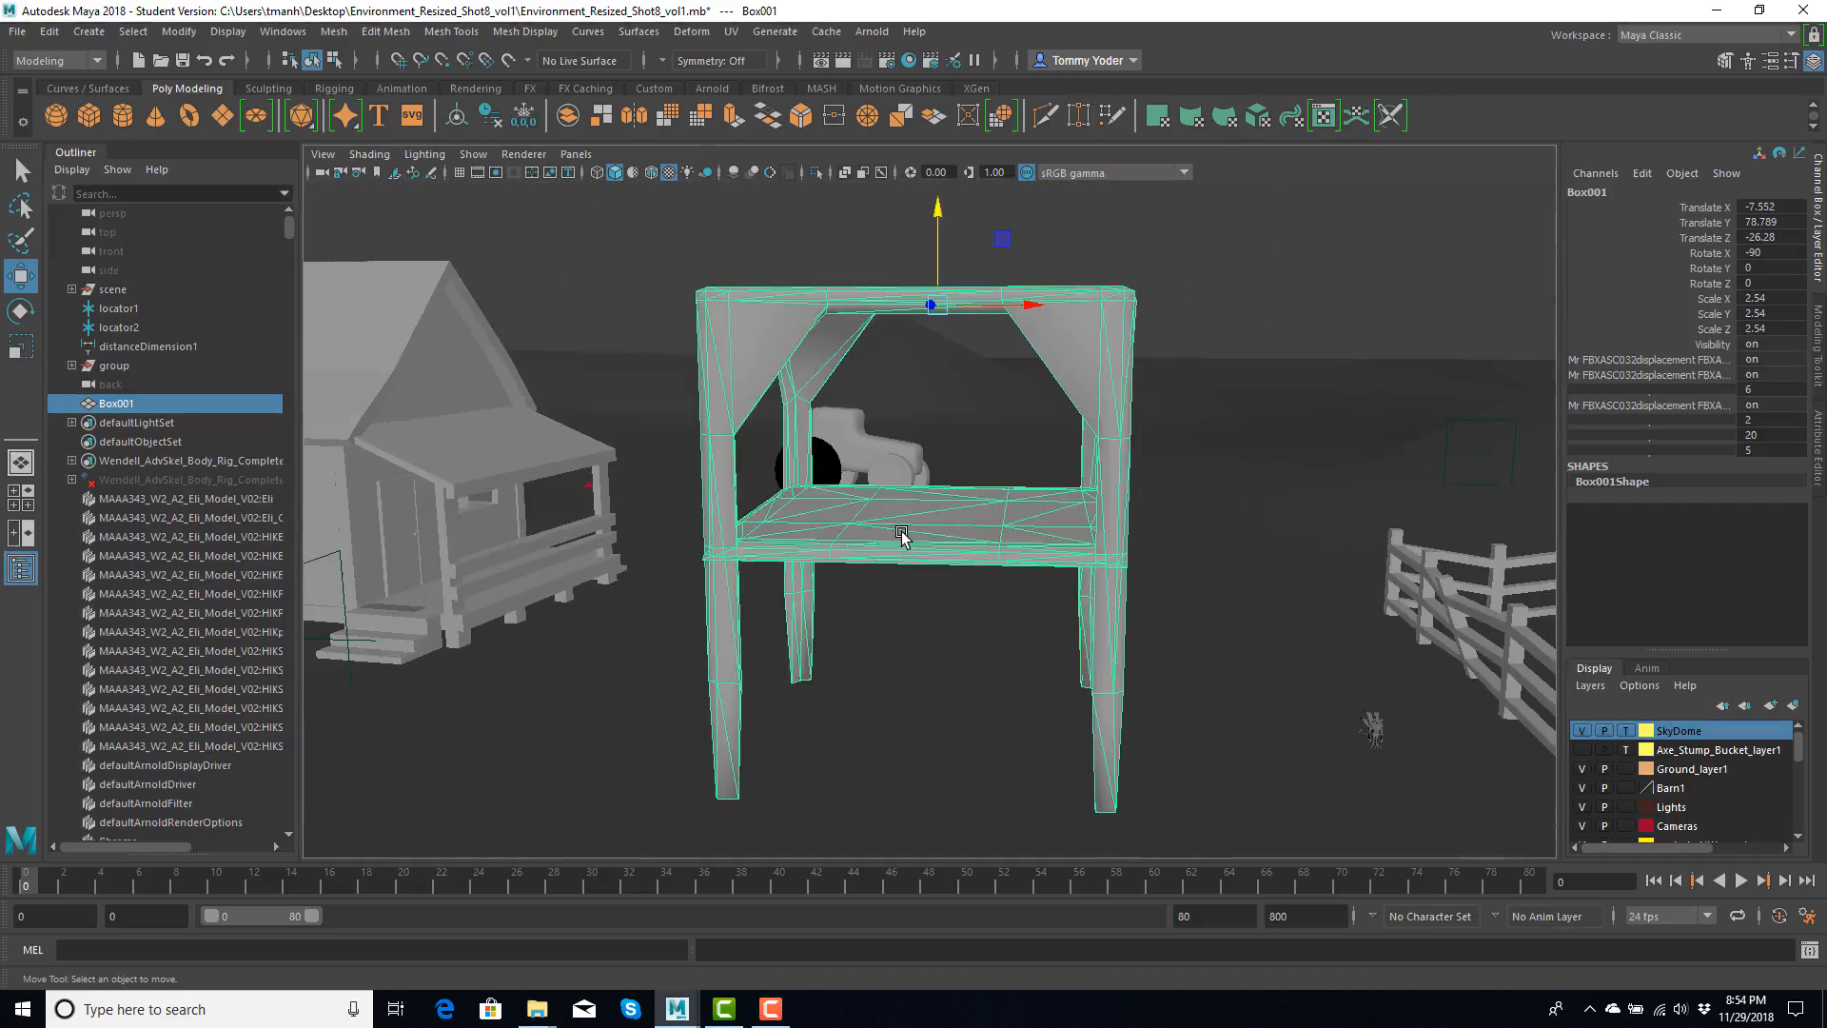
pyautogui.press('Delete')
# - Switch to the Maya window with the table model, view its Export Selection options and close them without exporting
pyautogui.moveTo(687, 1016)
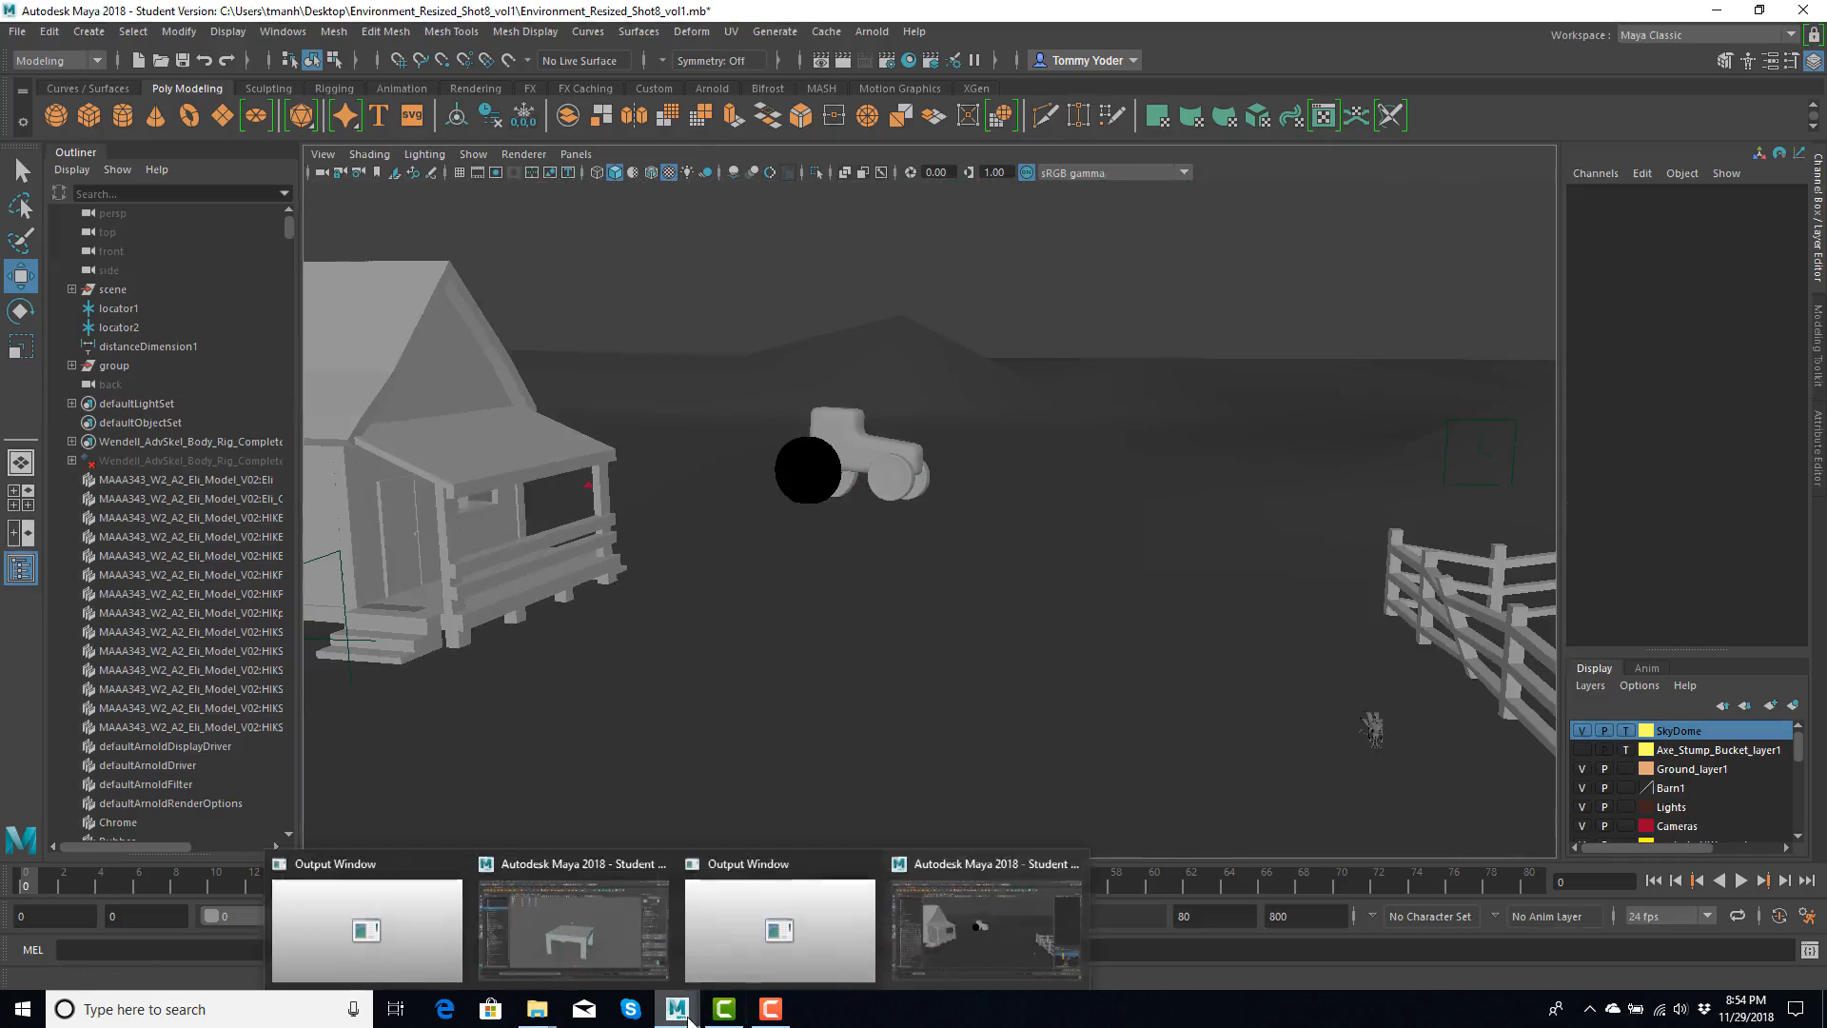
pyautogui.click(578, 929)
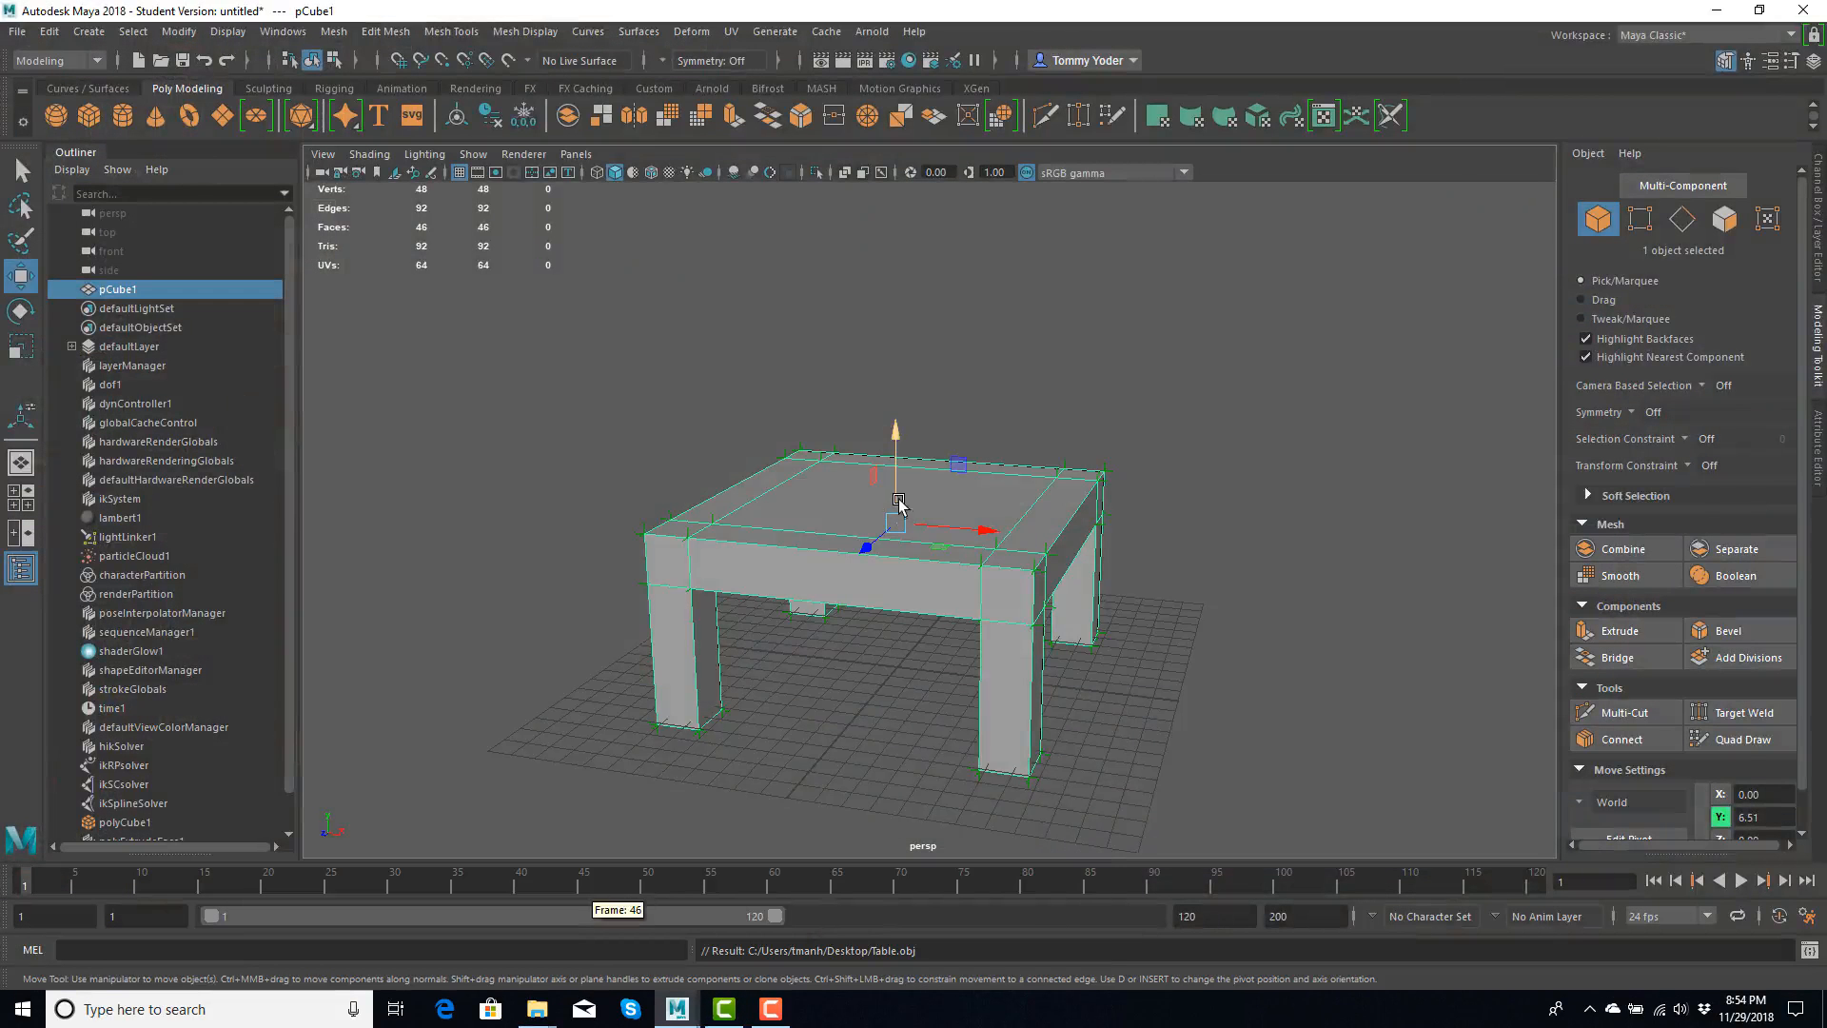
pyautogui.moveTo(758, 583)
pyautogui.keyDown('alt'); pyautogui.mouseDown()
pyautogui.moveTo(897, 582)
pyautogui.moveTo(905, 599)
pyautogui.moveTo(767, 612)
pyautogui.moveTo(796, 583)
pyautogui.moveTo(682, 628)
pyautogui.moveTo(702, 518)
pyautogui.moveTo(762, 461)
pyautogui.moveTo(779, 567)
pyautogui.moveTo(750, 582)
pyautogui.moveTo(757, 619)
pyautogui.mouseUp(); pyautogui.keyUp('alt')
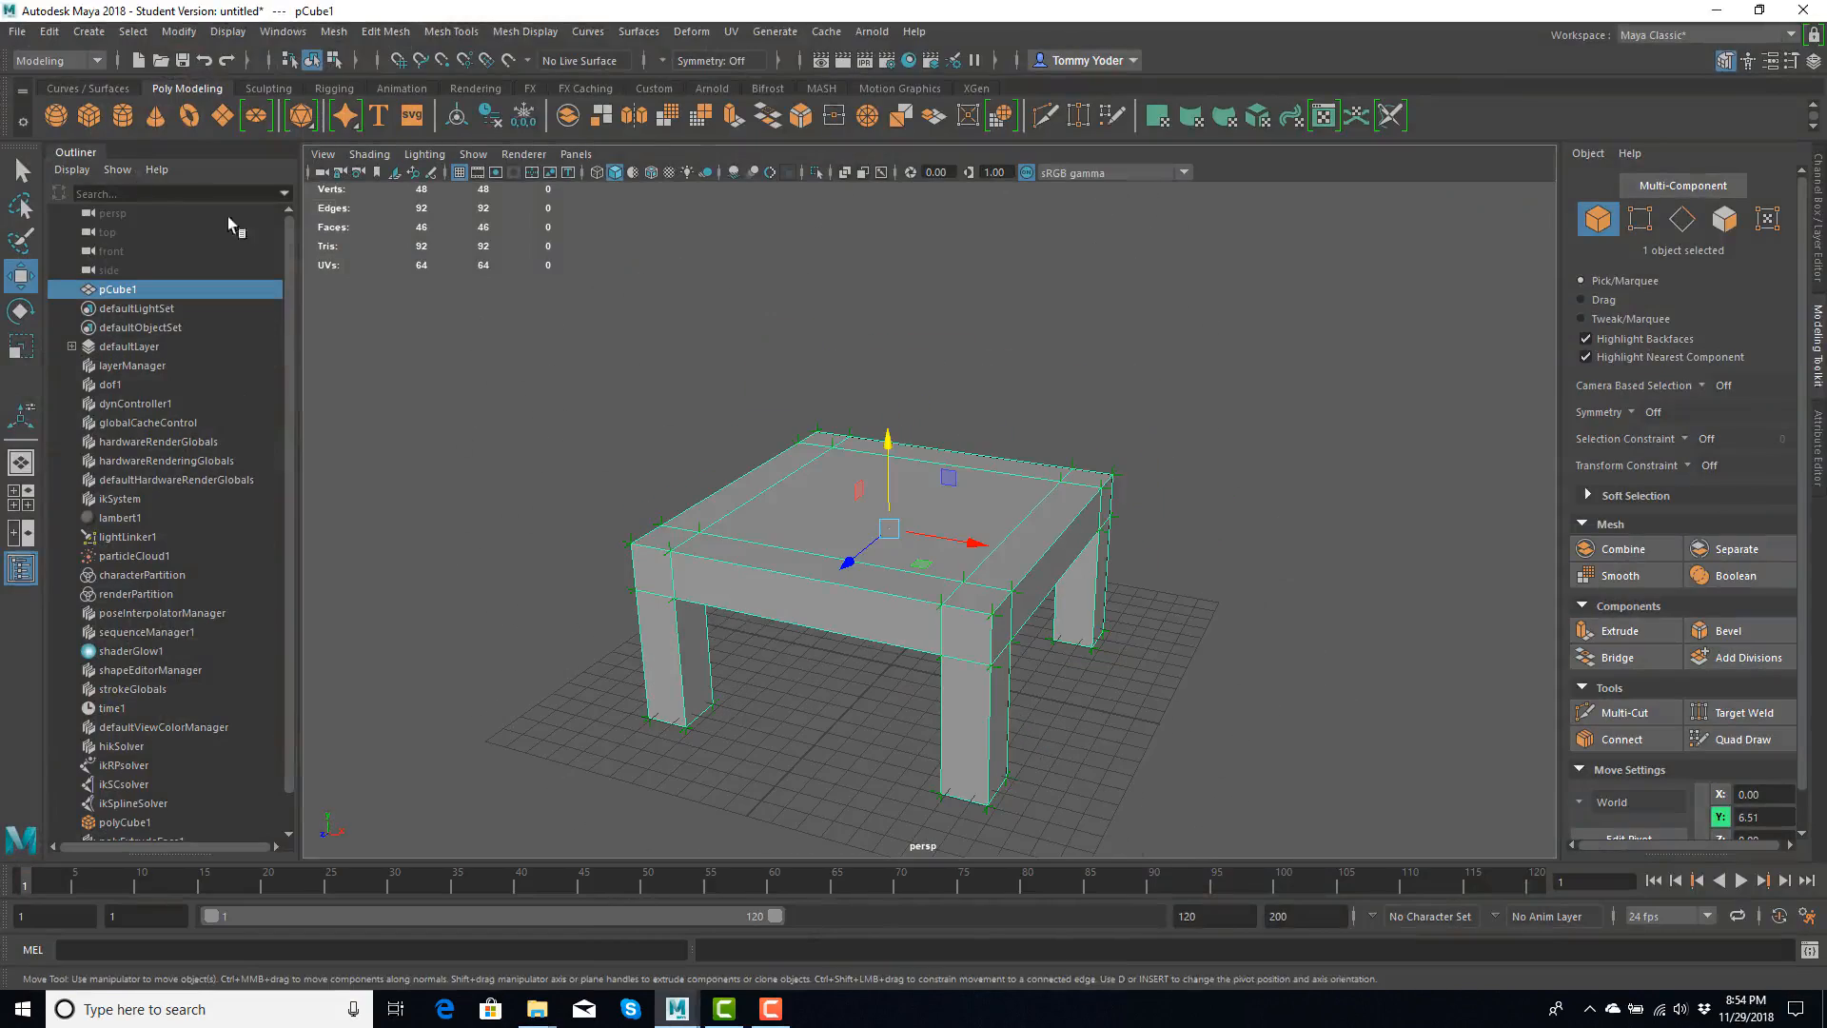
pyautogui.click(17, 31)
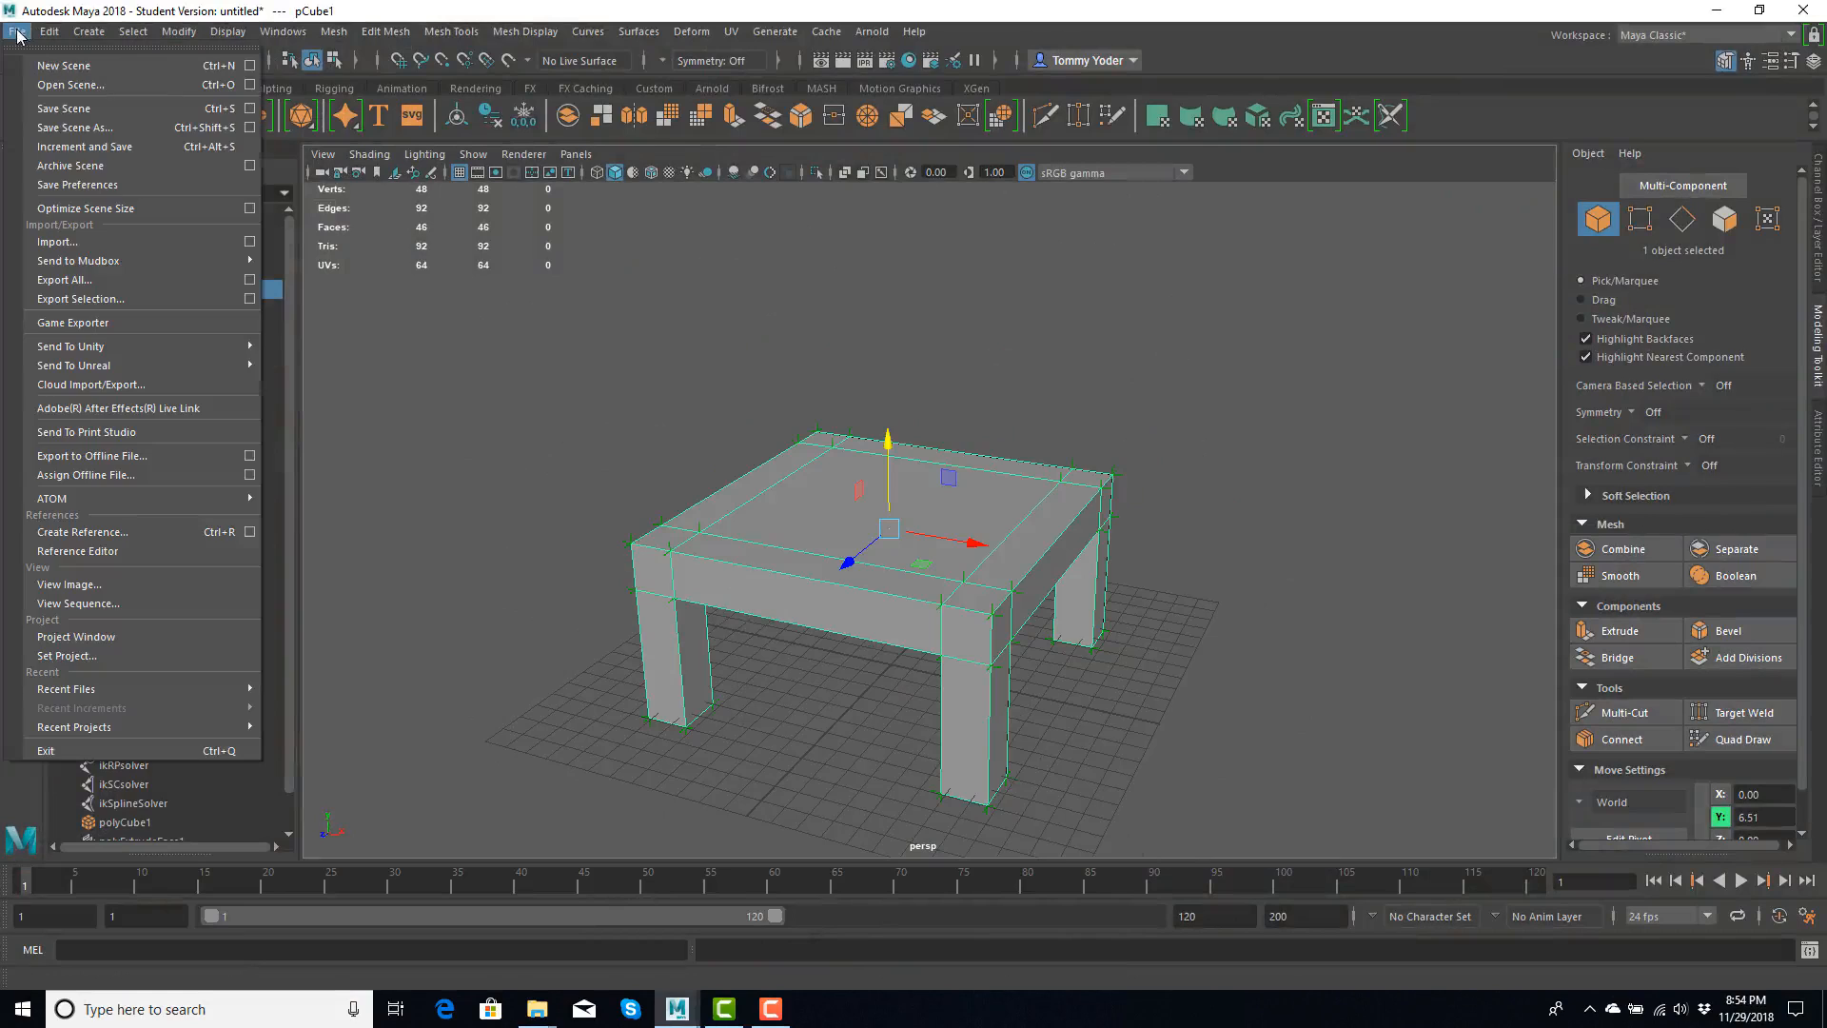
pyautogui.click(107, 299)
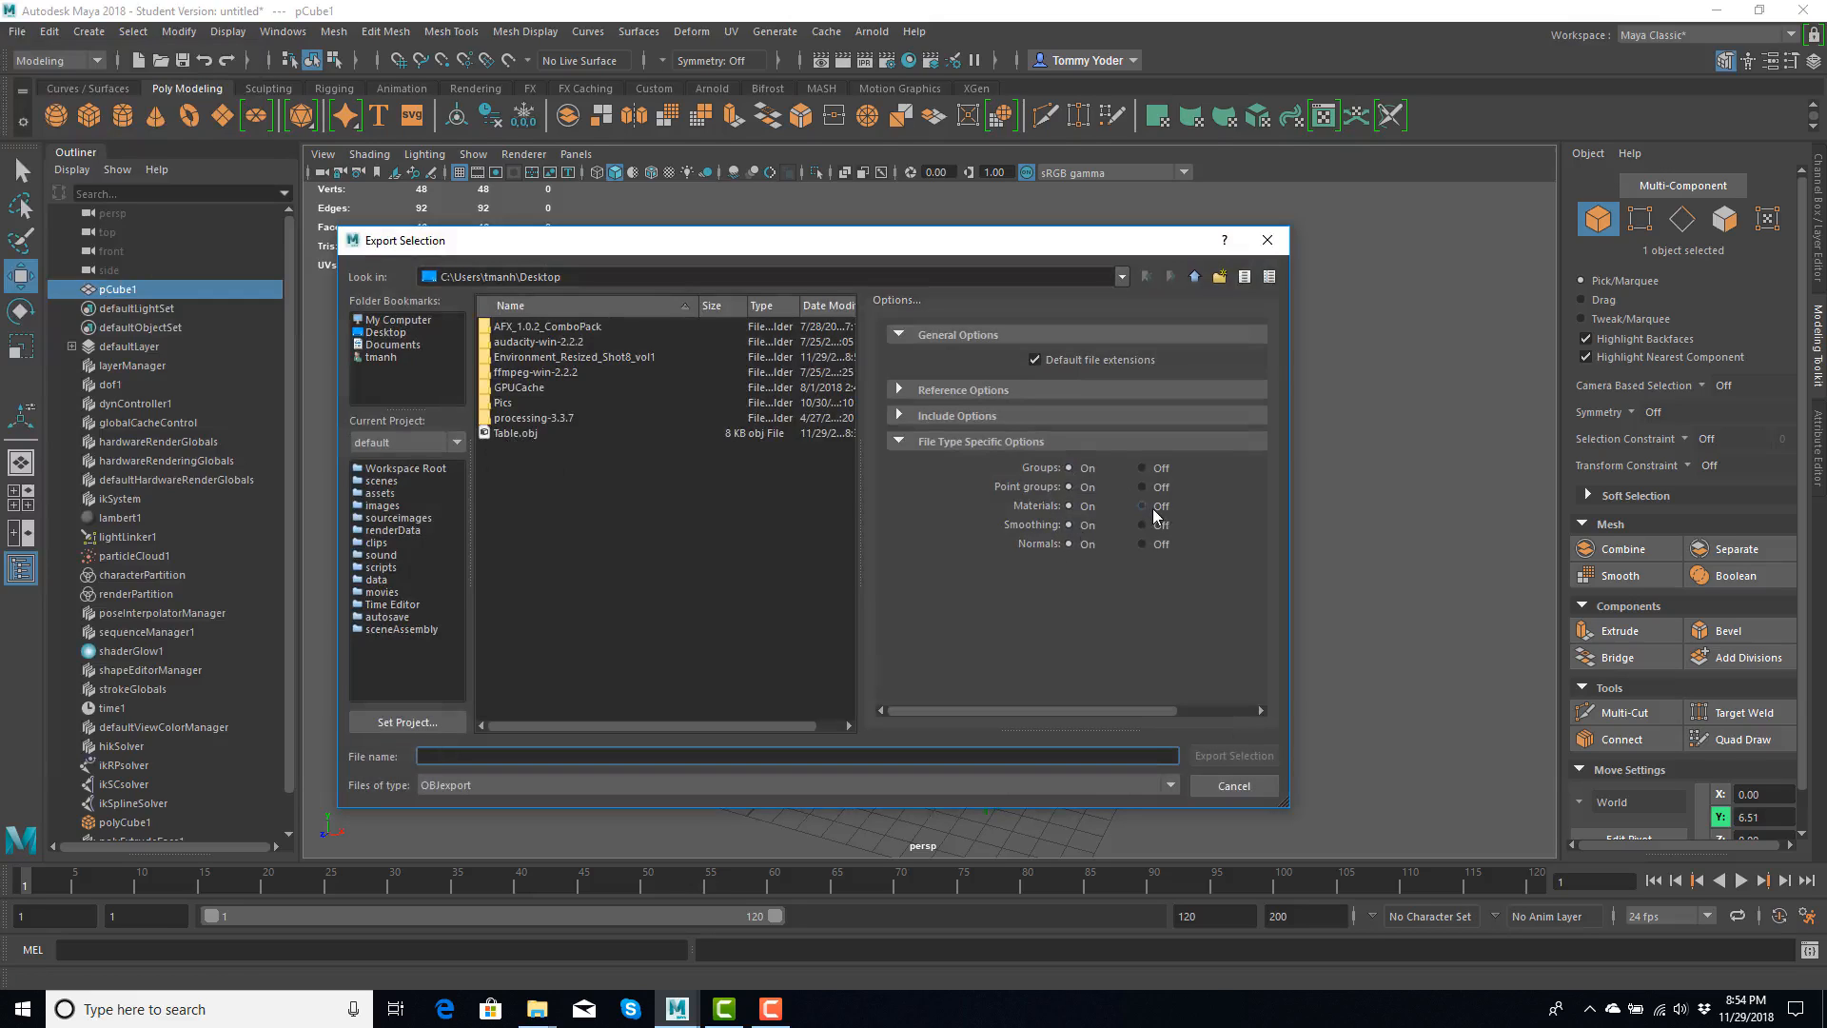
pyautogui.click(1238, 787)
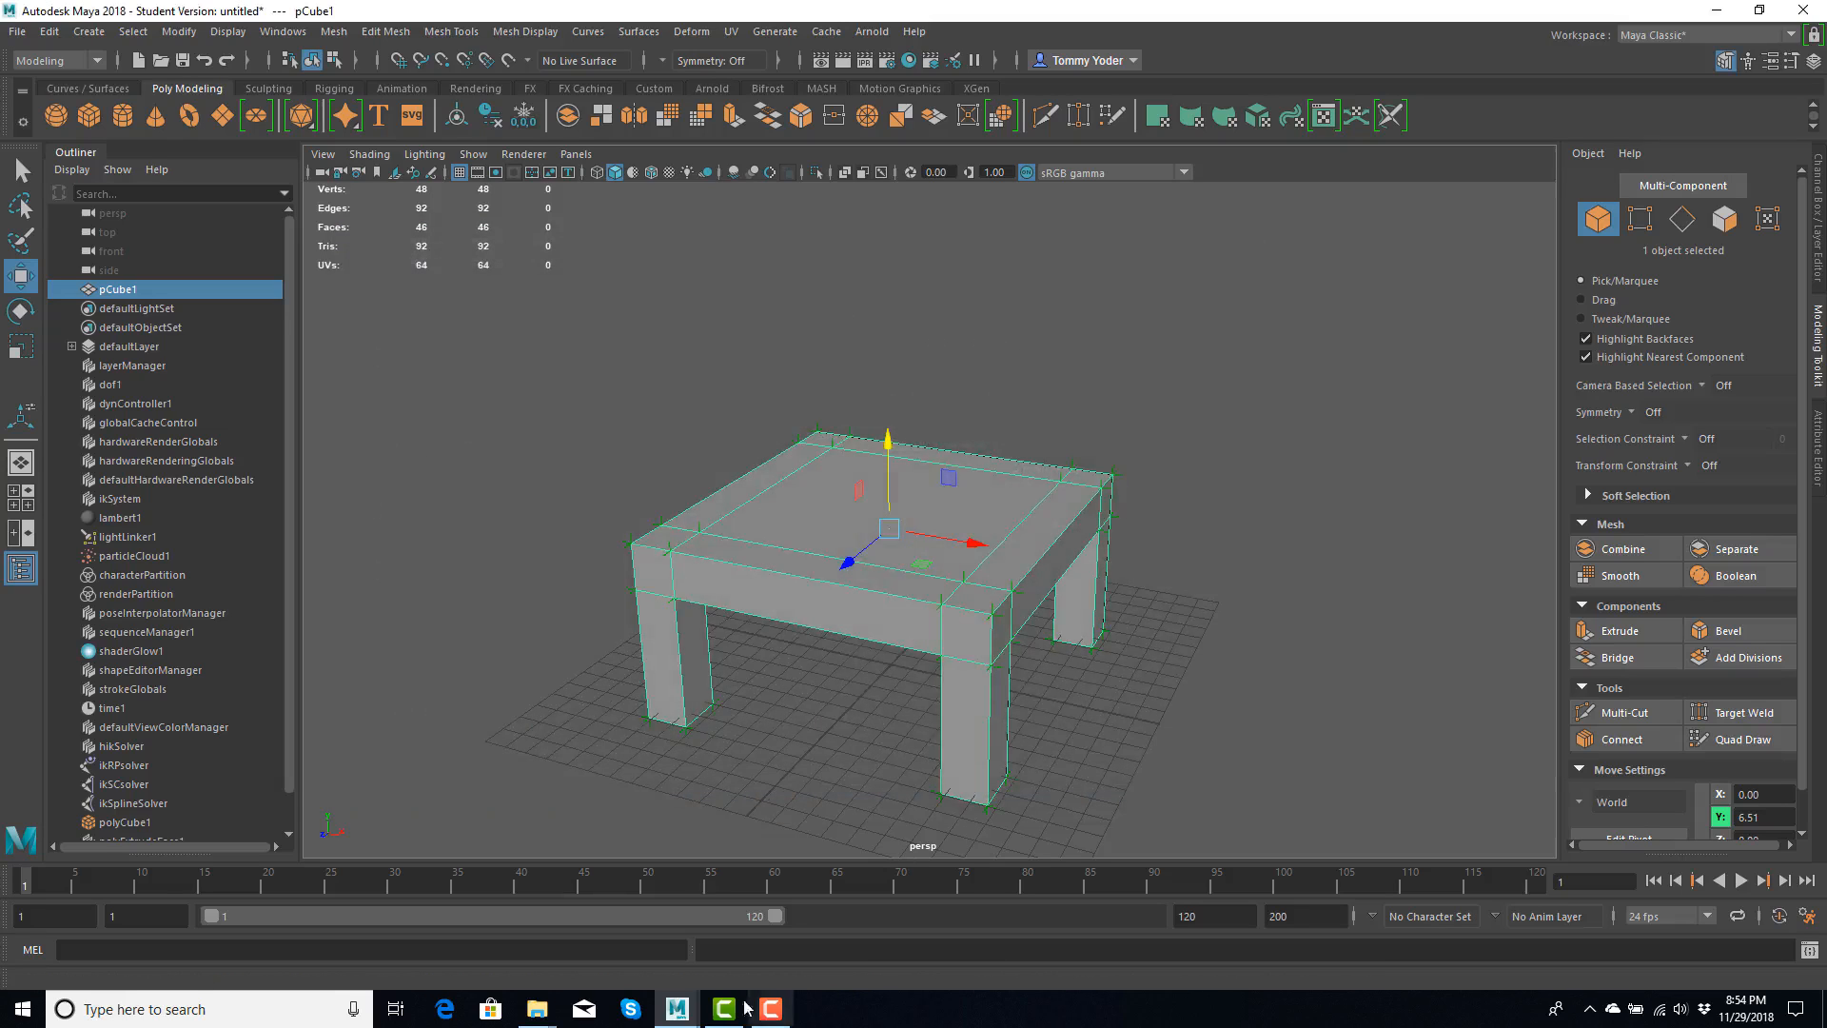
# - Switch to the Maya window with the farm scene and import Table.obj from the Desktop folder, using the OBJ file type
pyautogui.moveTo(686, 1007)
pyautogui.click(909, 946)
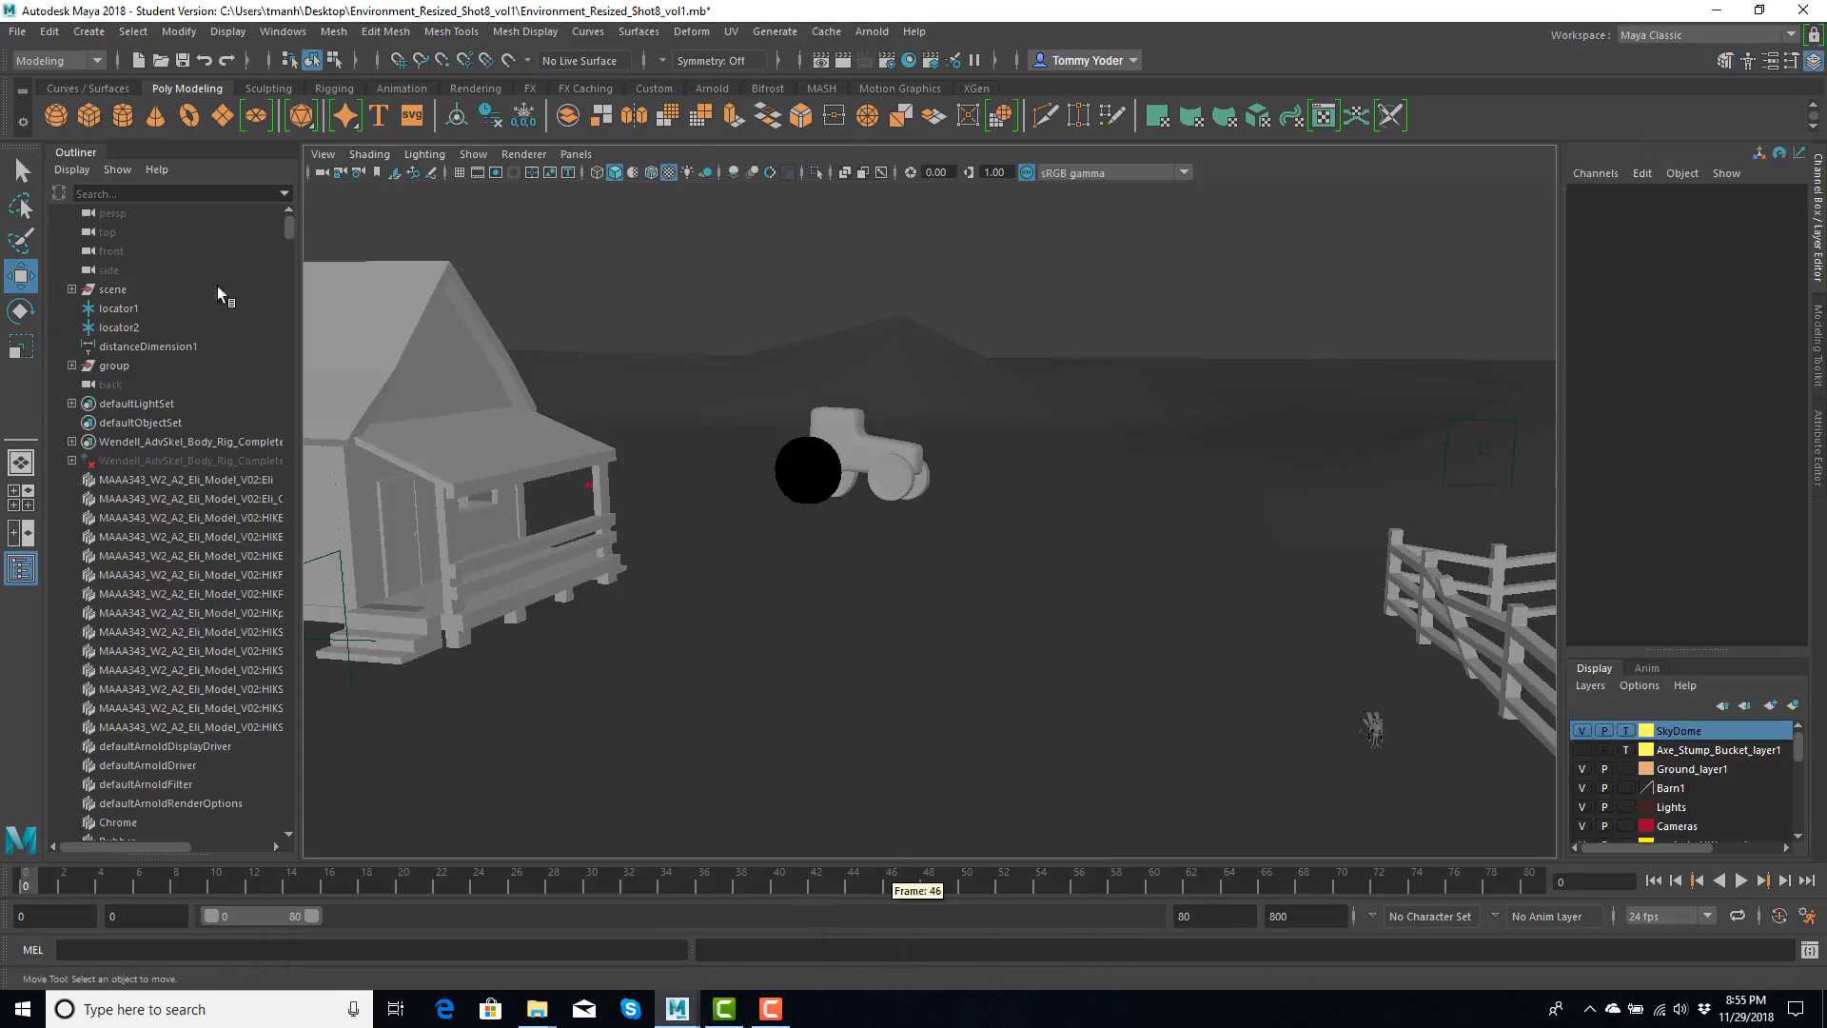
pyautogui.click(17, 32)
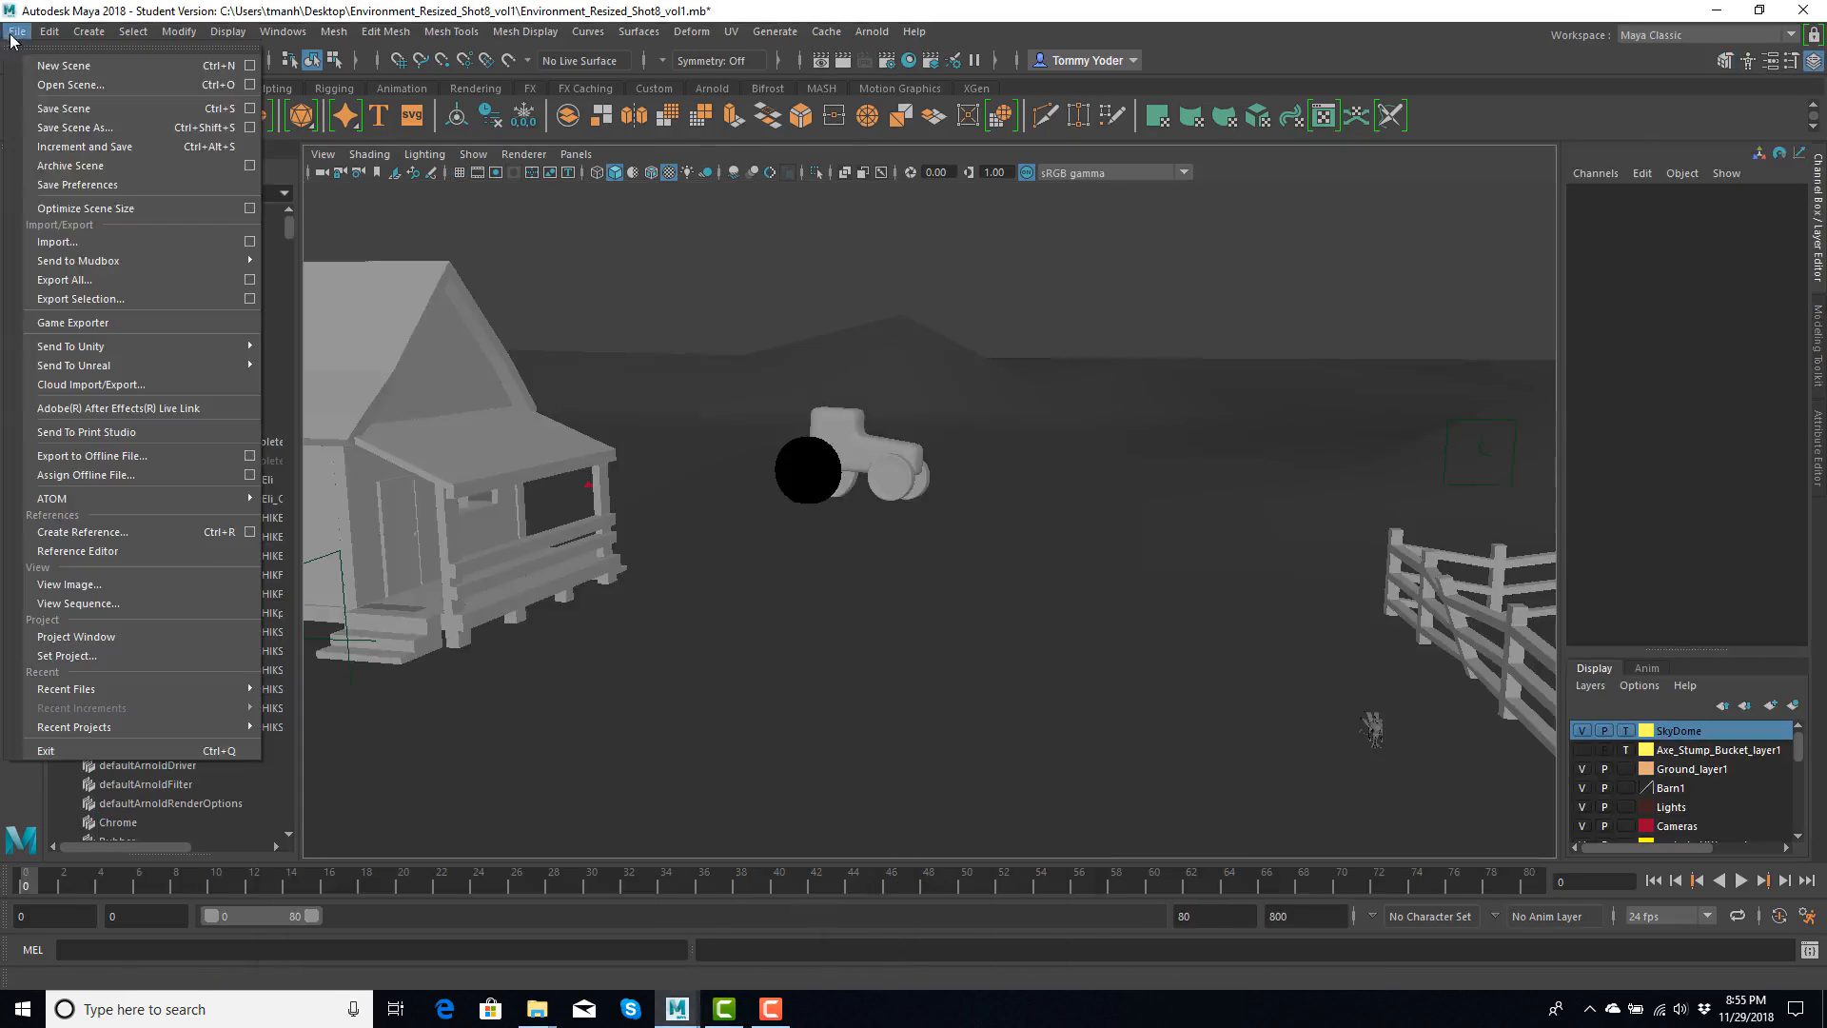
pyautogui.click(84, 239)
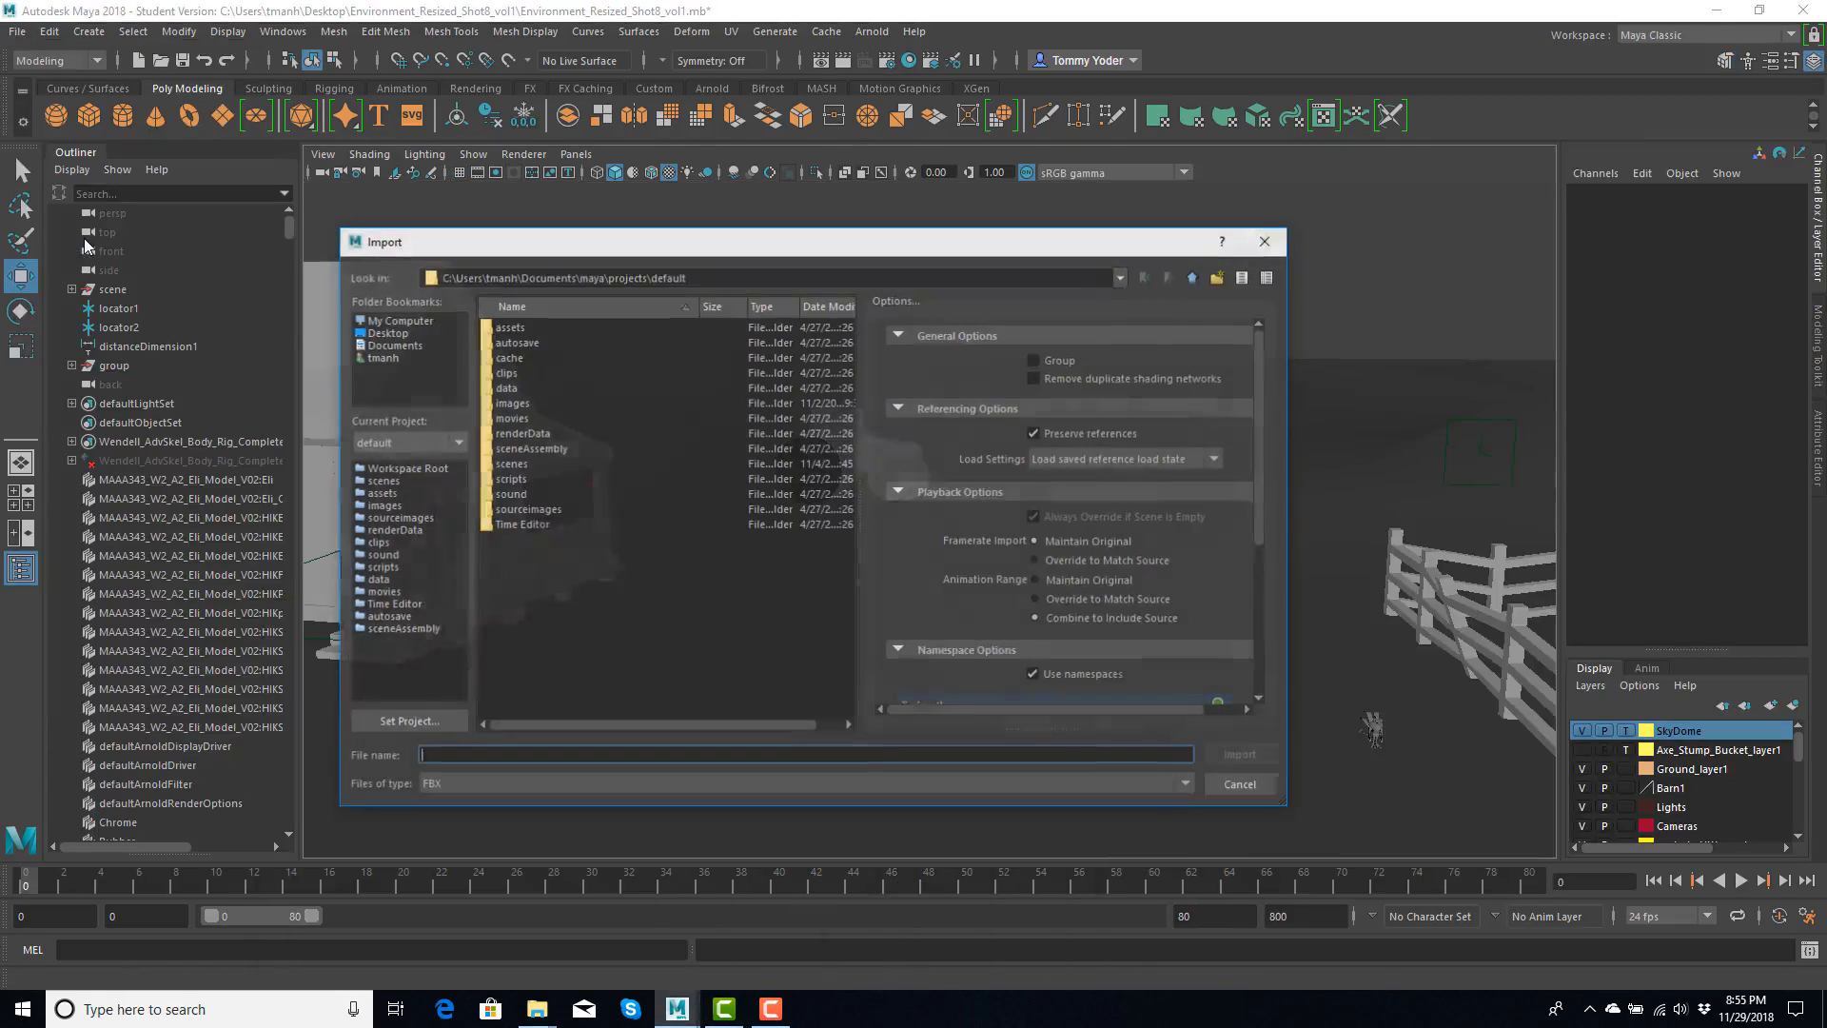
pyautogui.click(386, 332)
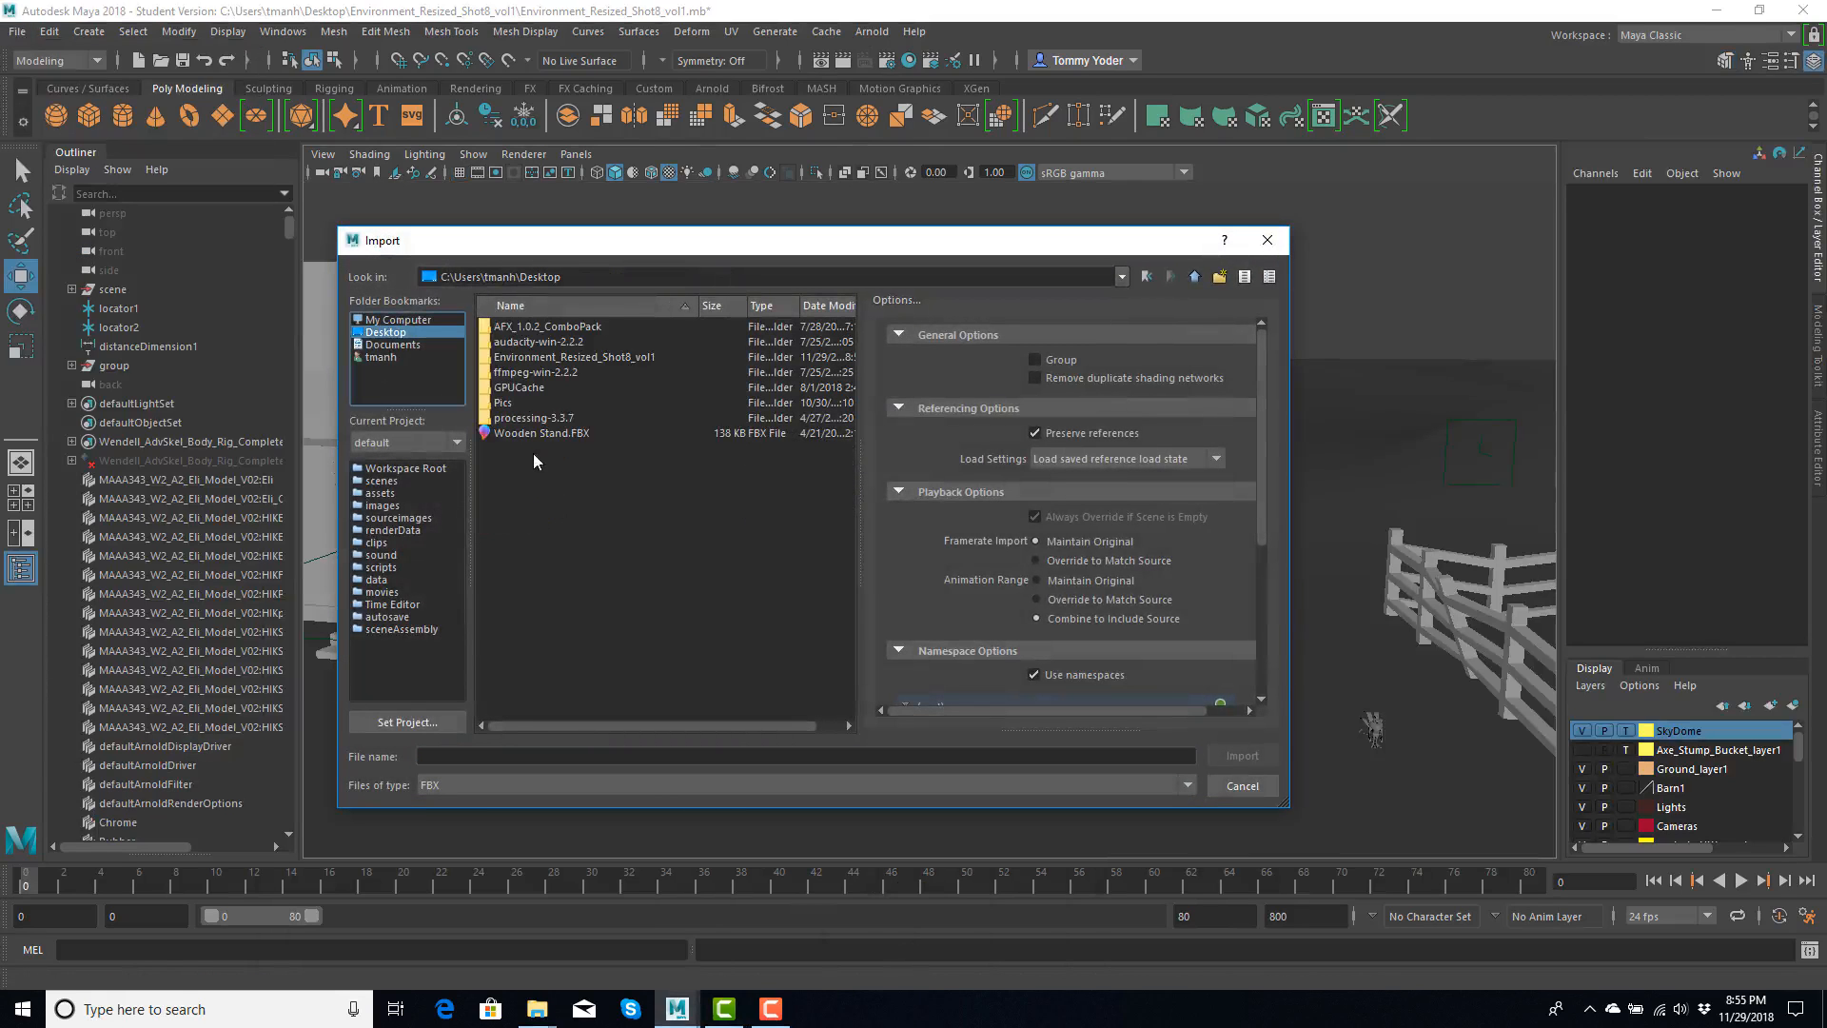
pyautogui.click(501, 784)
pyautogui.scroll(3, 487, 877)
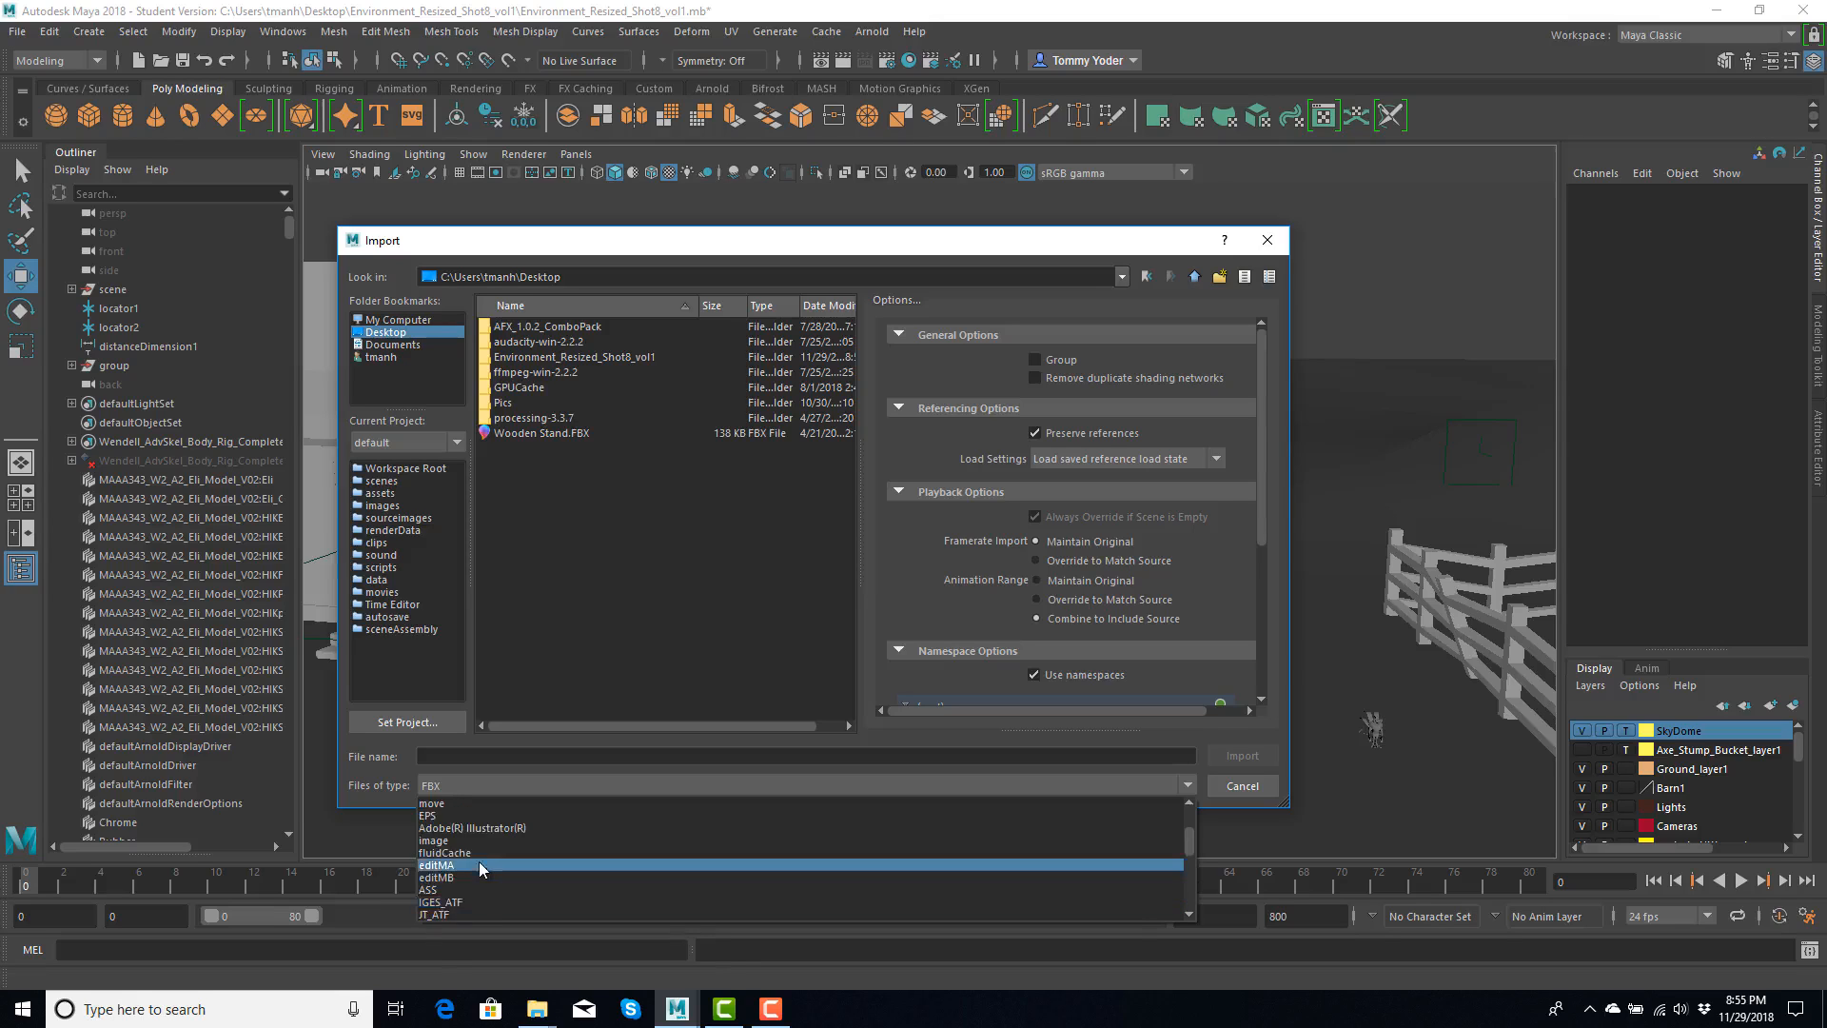
pyautogui.scroll(3, 477, 861)
pyautogui.click(449, 853)
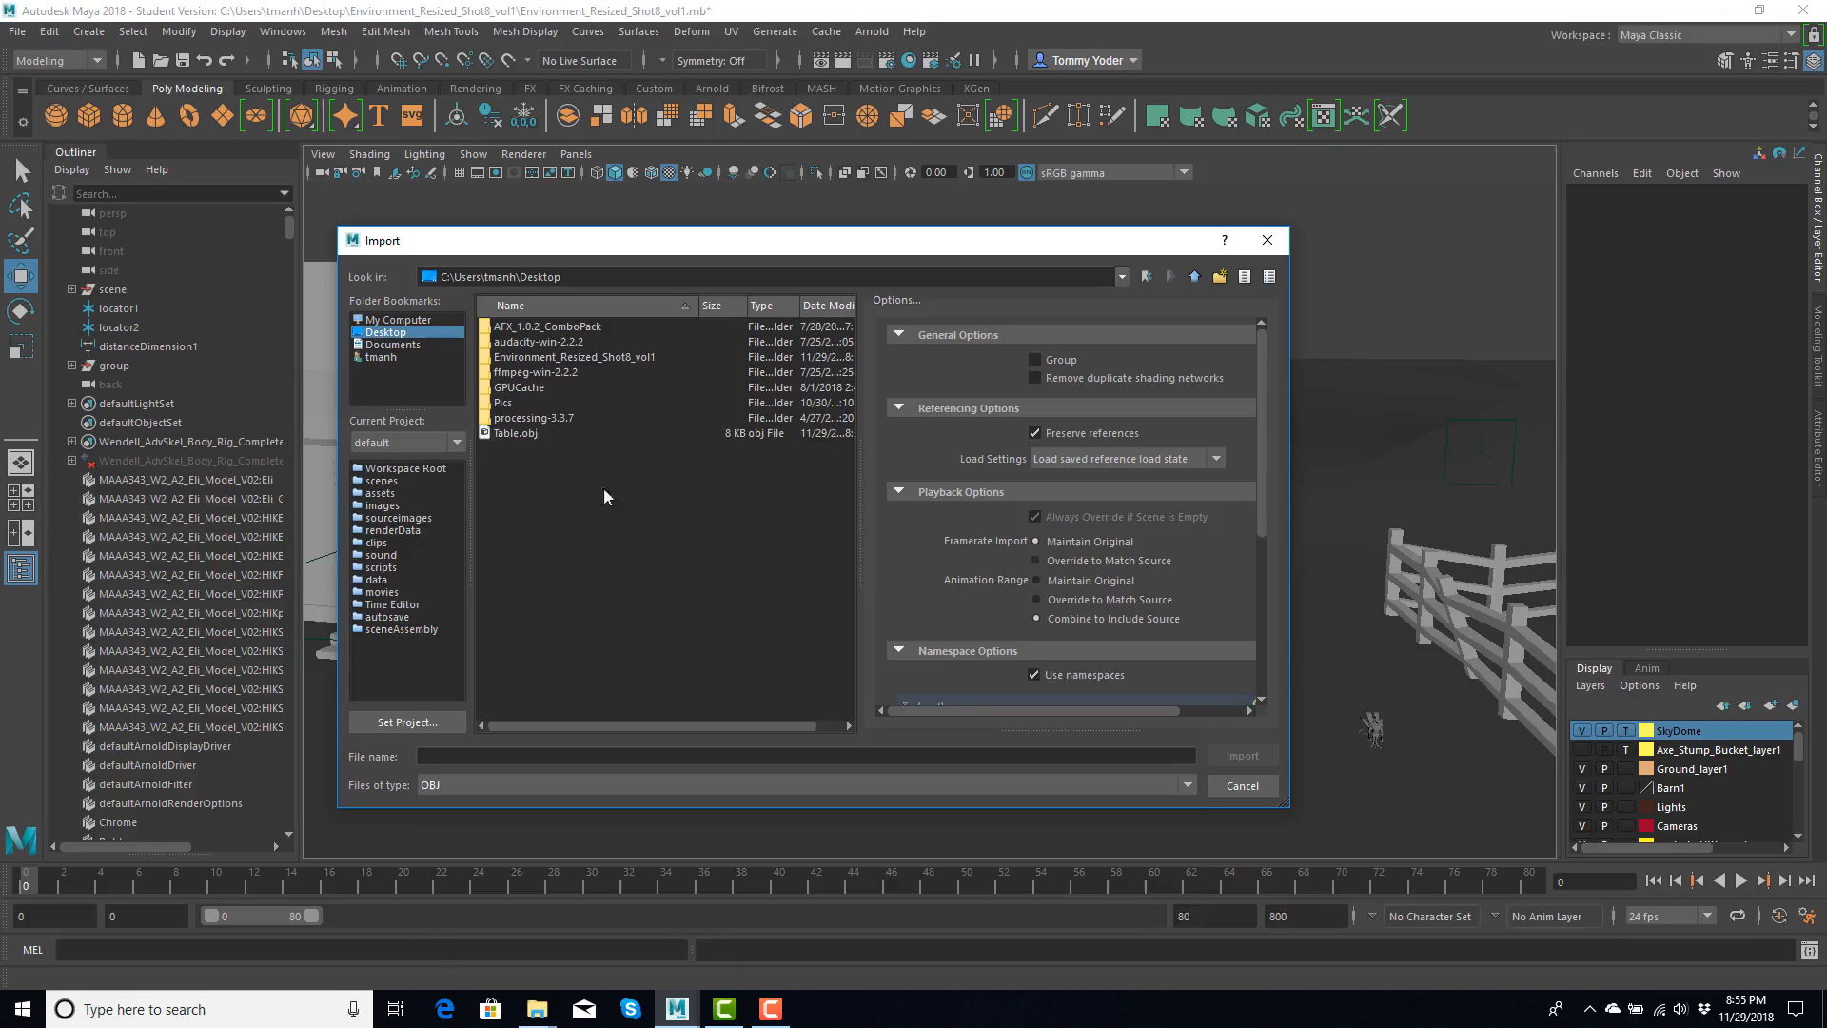
pyautogui.doubleClick(521, 434)
# - Raise the imported table to Translate Y 32.338, examine it within the farm, and delete it from the scene
pyautogui.click(973, 744)
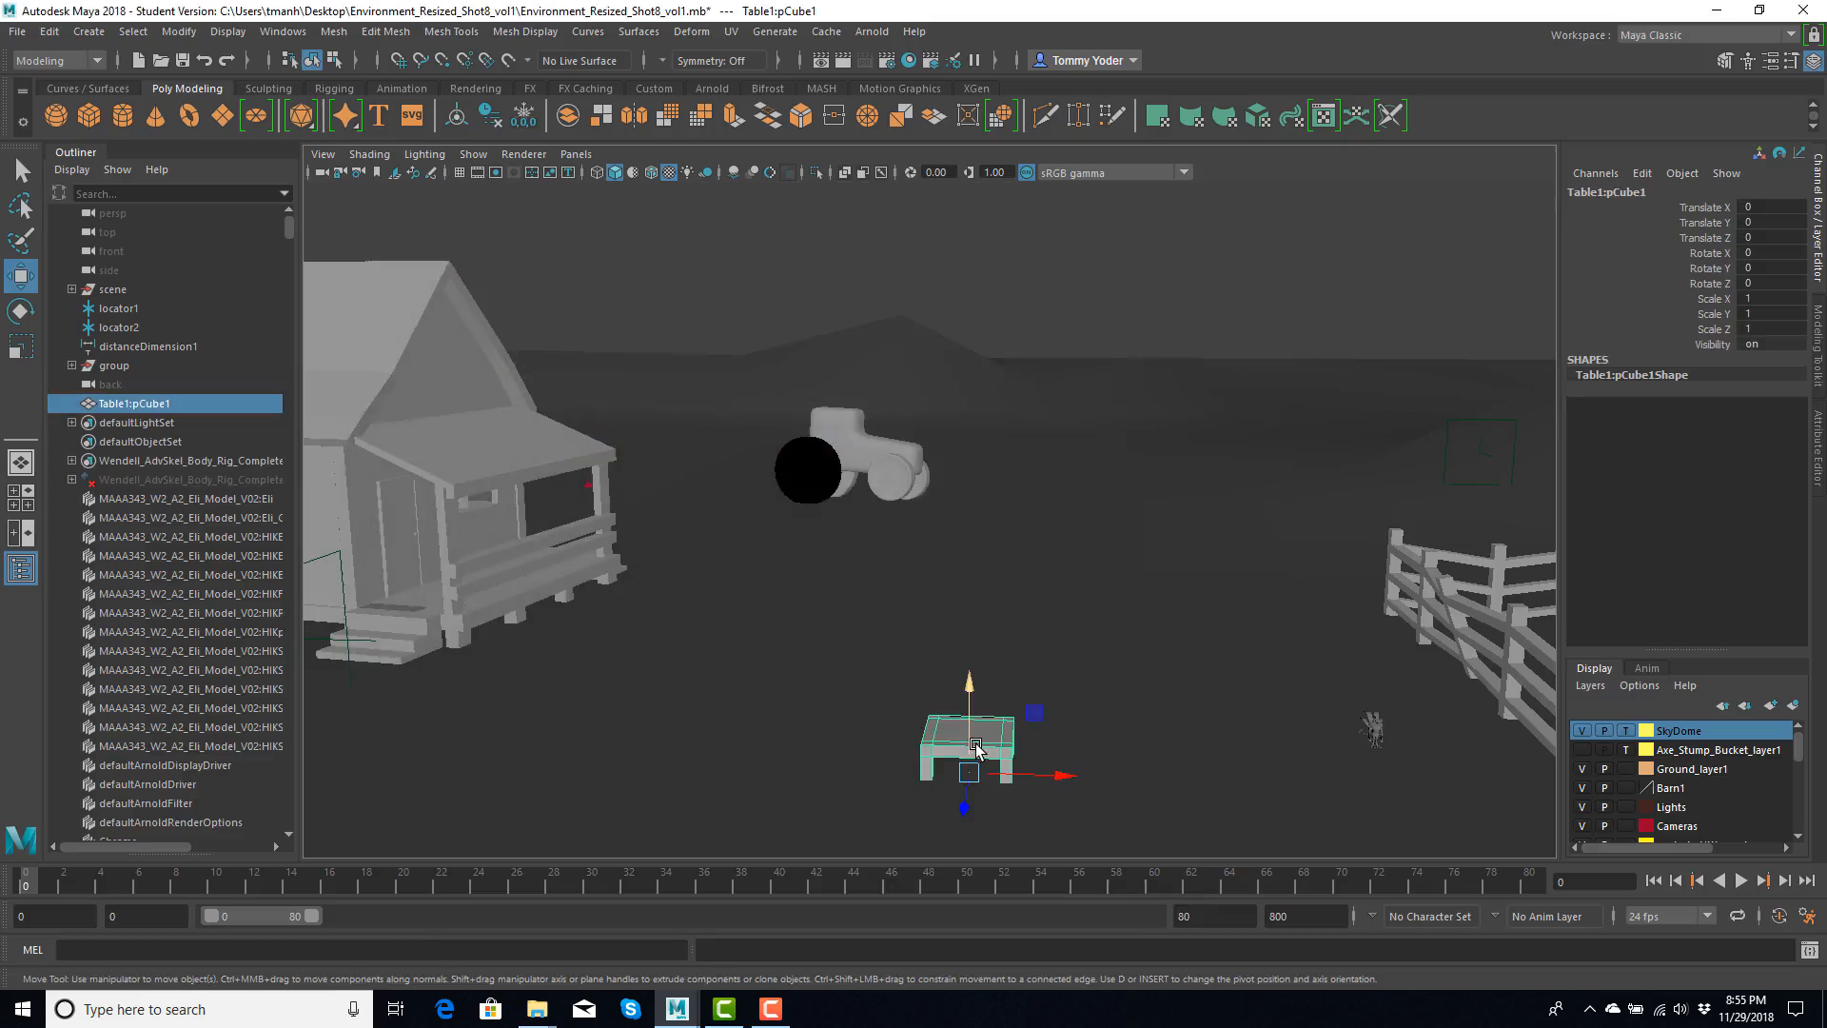
pyautogui.press('f')
pyautogui.scroll(-3, 946, 564)
pyautogui.keyDown('alt'); pyautogui.moveTo(960, 460); pyautogui.dragTo(1003, 473); pyautogui.keyUp('alt')
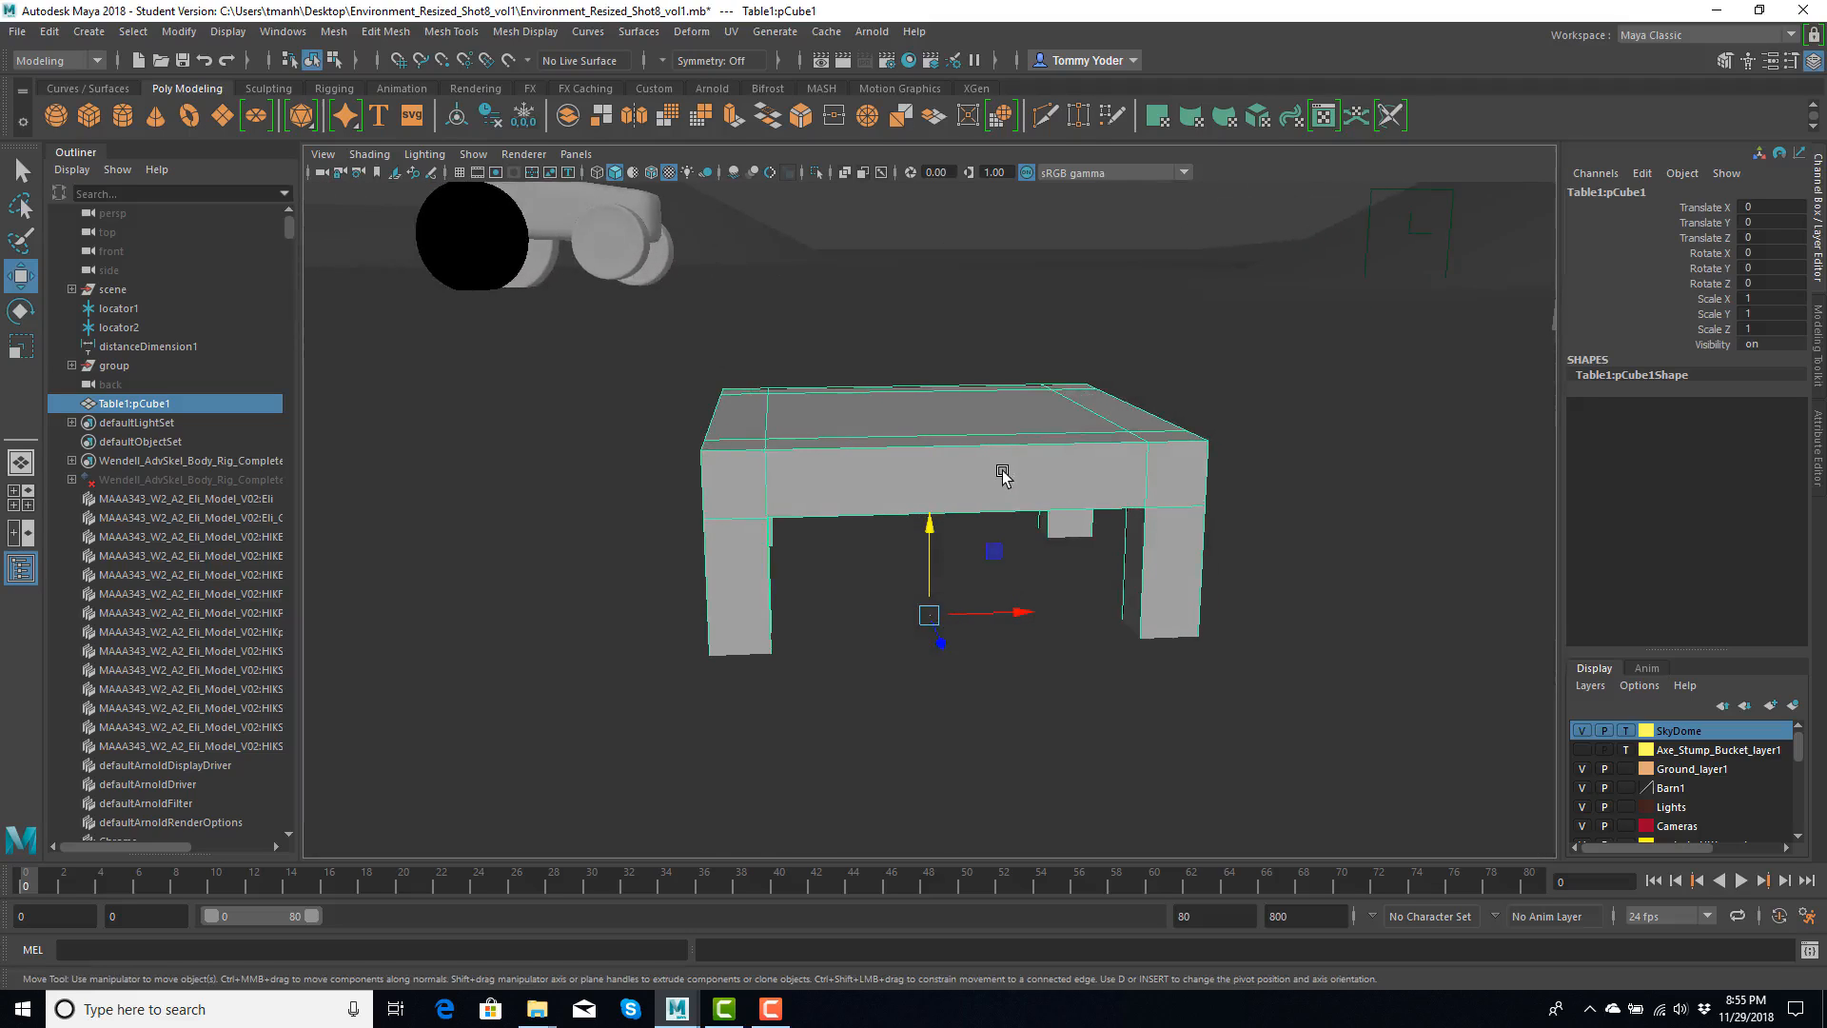
pyautogui.moveTo(881, 431)
pyautogui.keyDown('alt'); pyautogui.mouseDown()
pyautogui.moveTo(840, 477)
pyautogui.moveTo(848, 342)
pyautogui.moveTo(920, 403)
pyautogui.moveTo(888, 411)
pyautogui.mouseUp(); pyautogui.keyUp('alt')
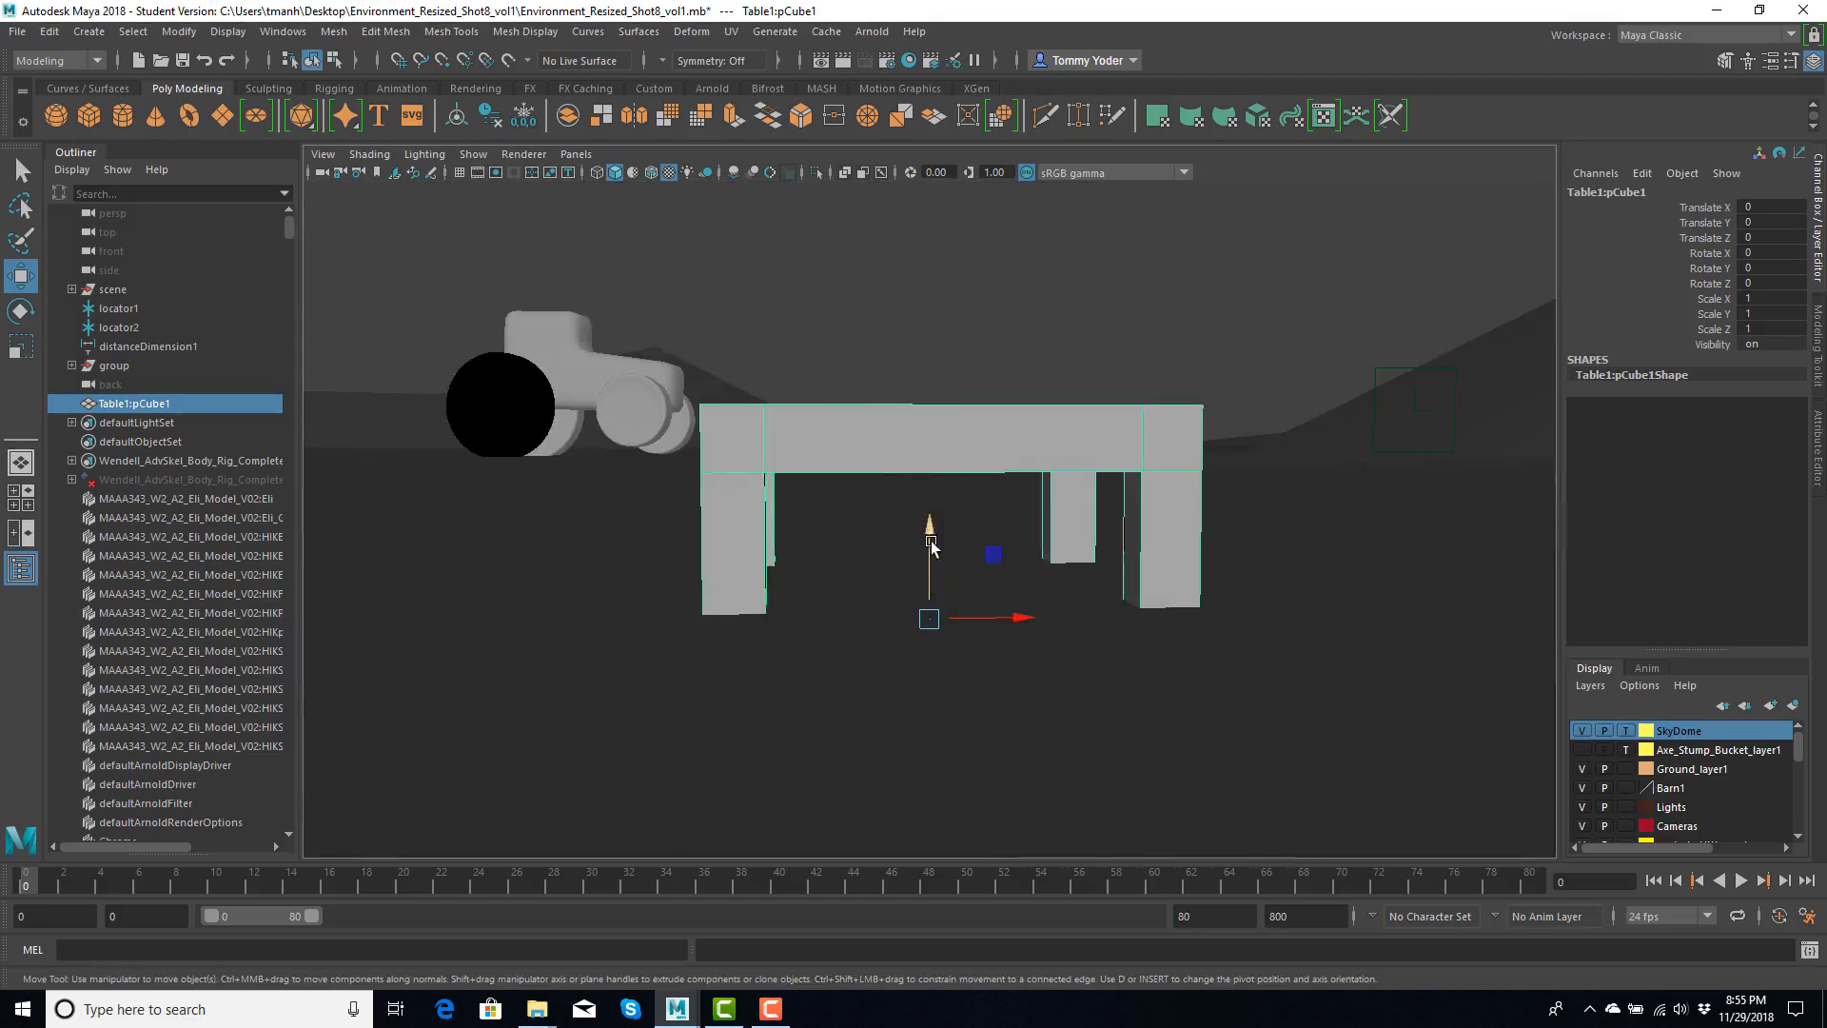
pyautogui.moveTo(930, 531); pyautogui.dragTo(931, 135)
pyautogui.scroll(-5, 911, 369)
pyautogui.scroll(-4, 1004, 391)
pyautogui.keyDown('alt'); pyautogui.moveTo(1004, 391); pyautogui.dragTo(980, 618, button='middle'); pyautogui.keyUp('alt')
pyautogui.scroll(6, 977, 577)
pyautogui.keyDown('alt'); pyautogui.moveTo(965, 590); pyautogui.dragTo(919, 584); pyautogui.keyUp('alt')
pyautogui.scroll(5, 1016, 533)
pyautogui.scroll(-6, 920, 584)
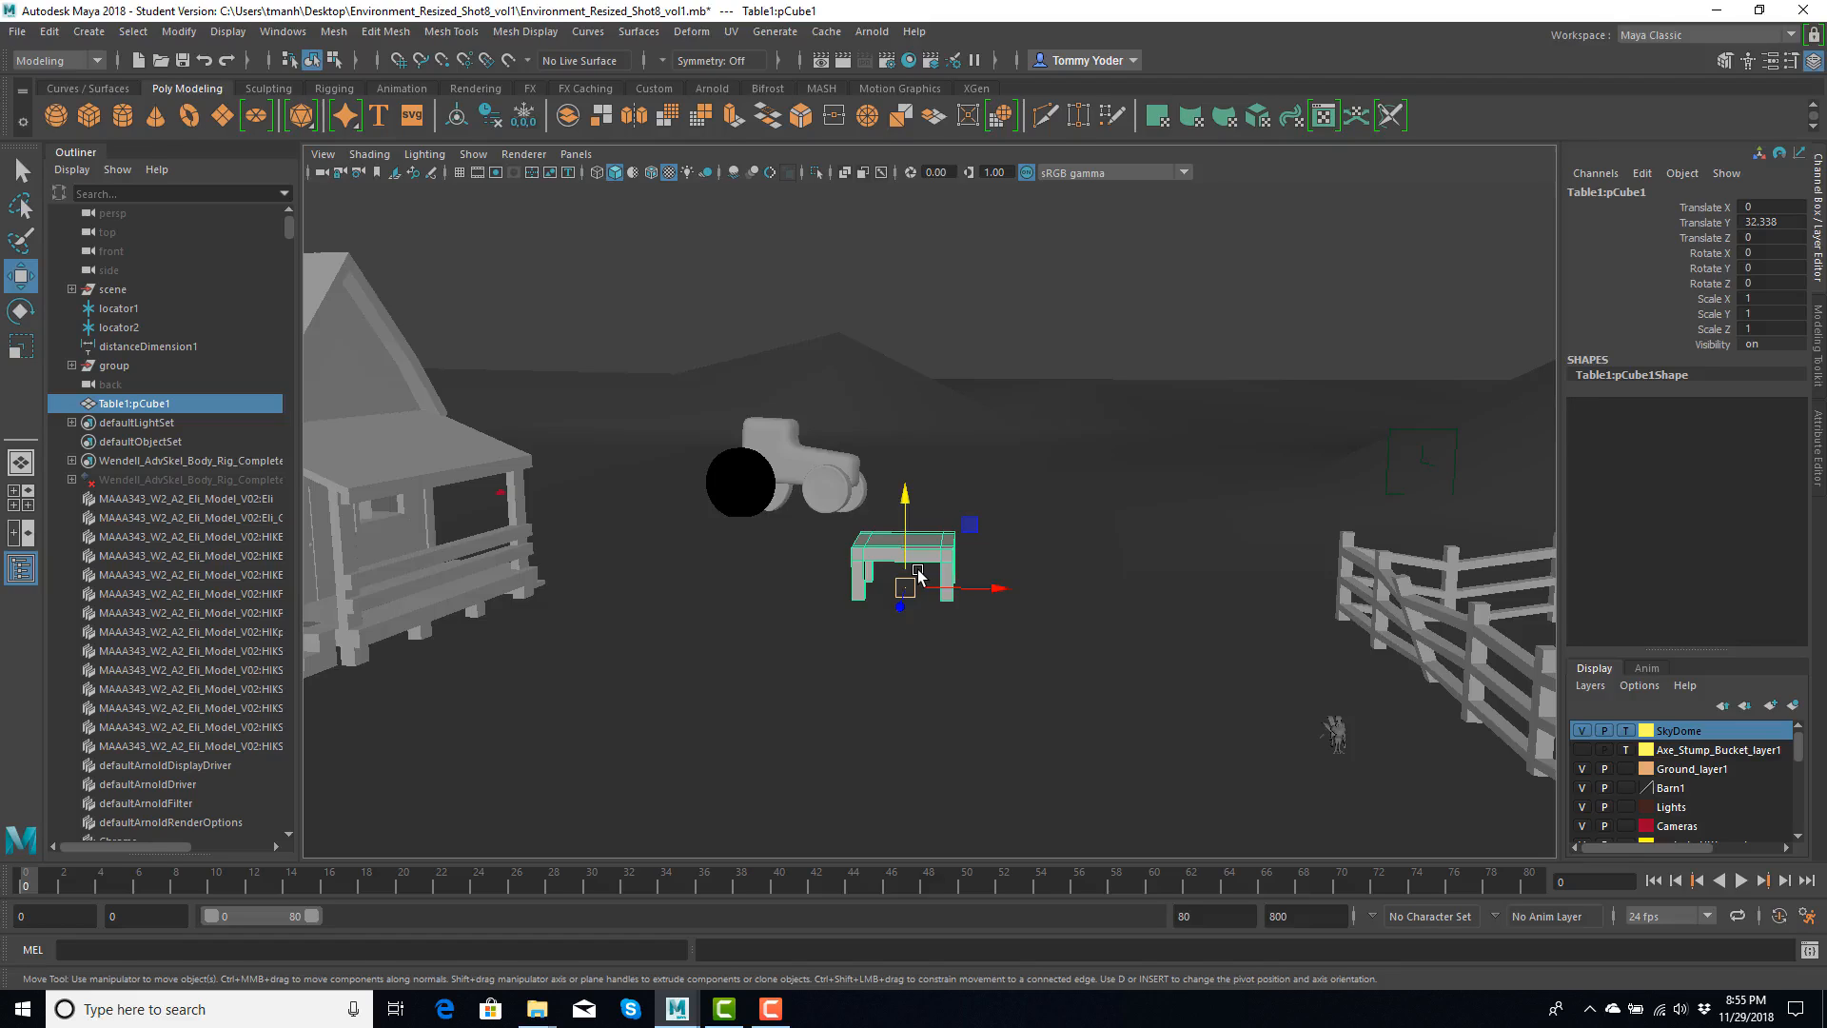
pyautogui.press('Delete')
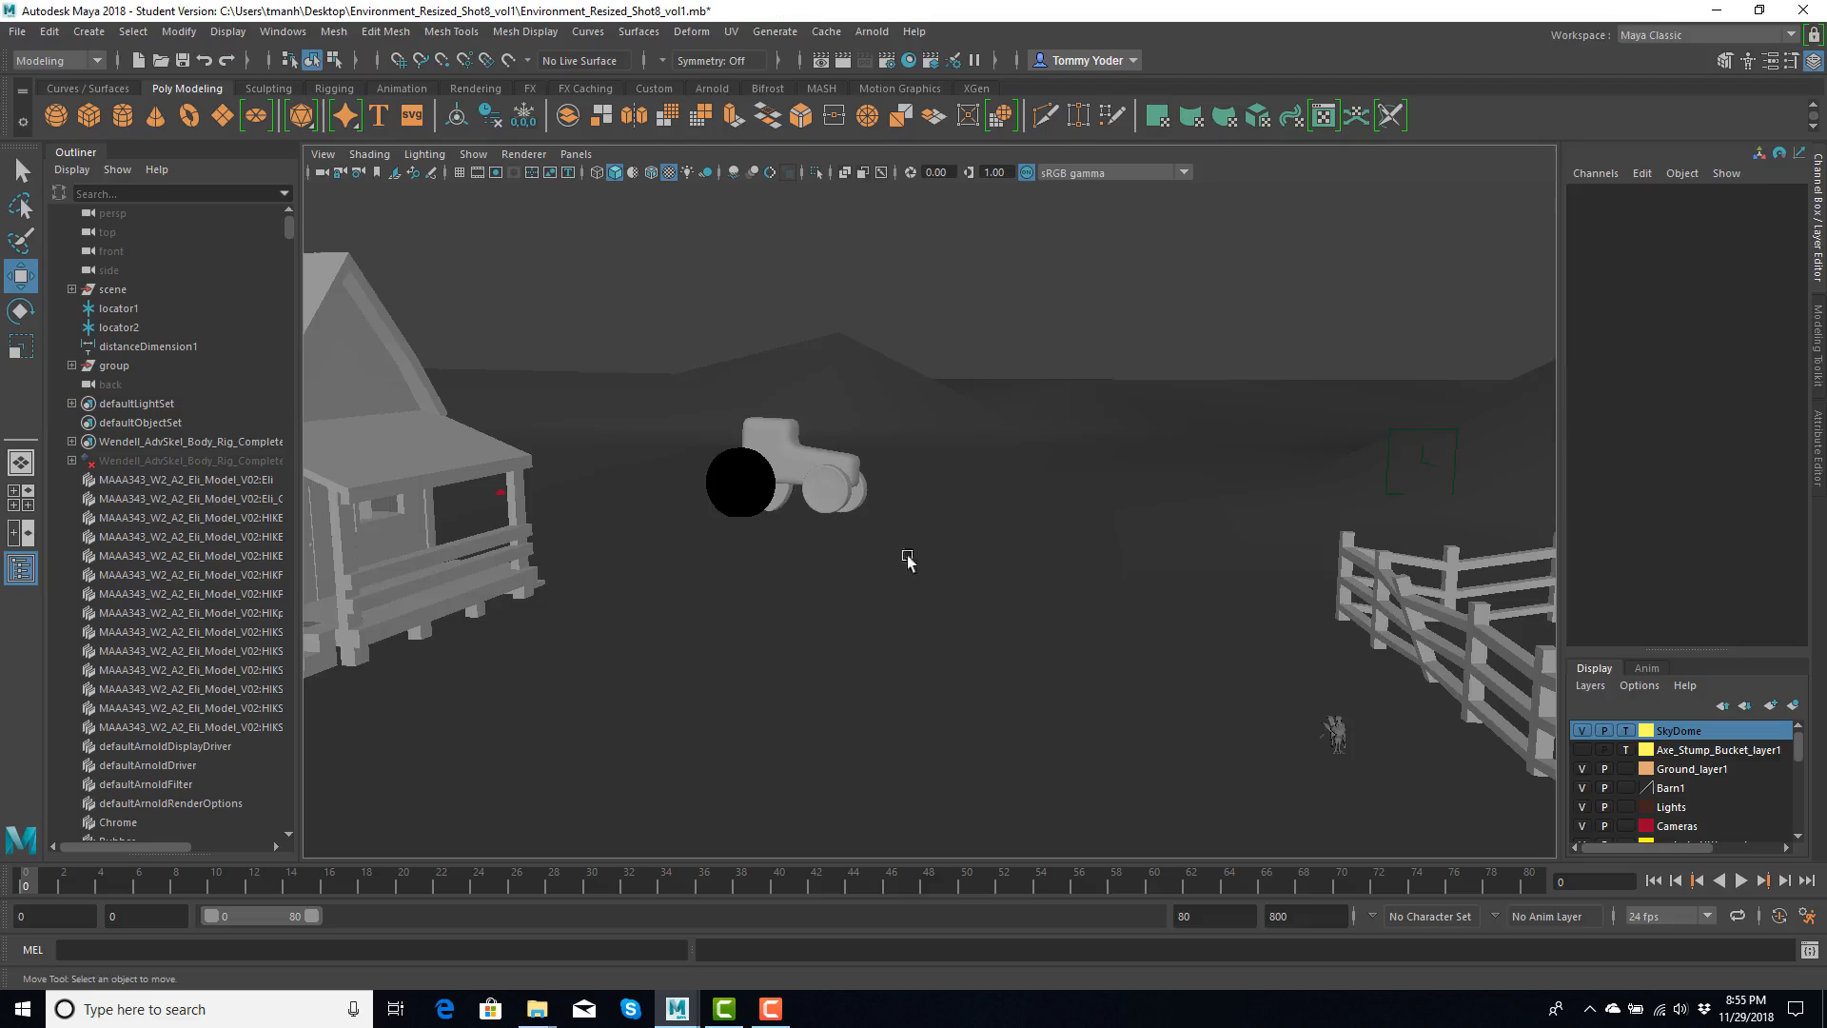
# - Select the creature mesh beside the fence and set its polygon normals display size to 0.02
pyautogui.click(1338, 733)
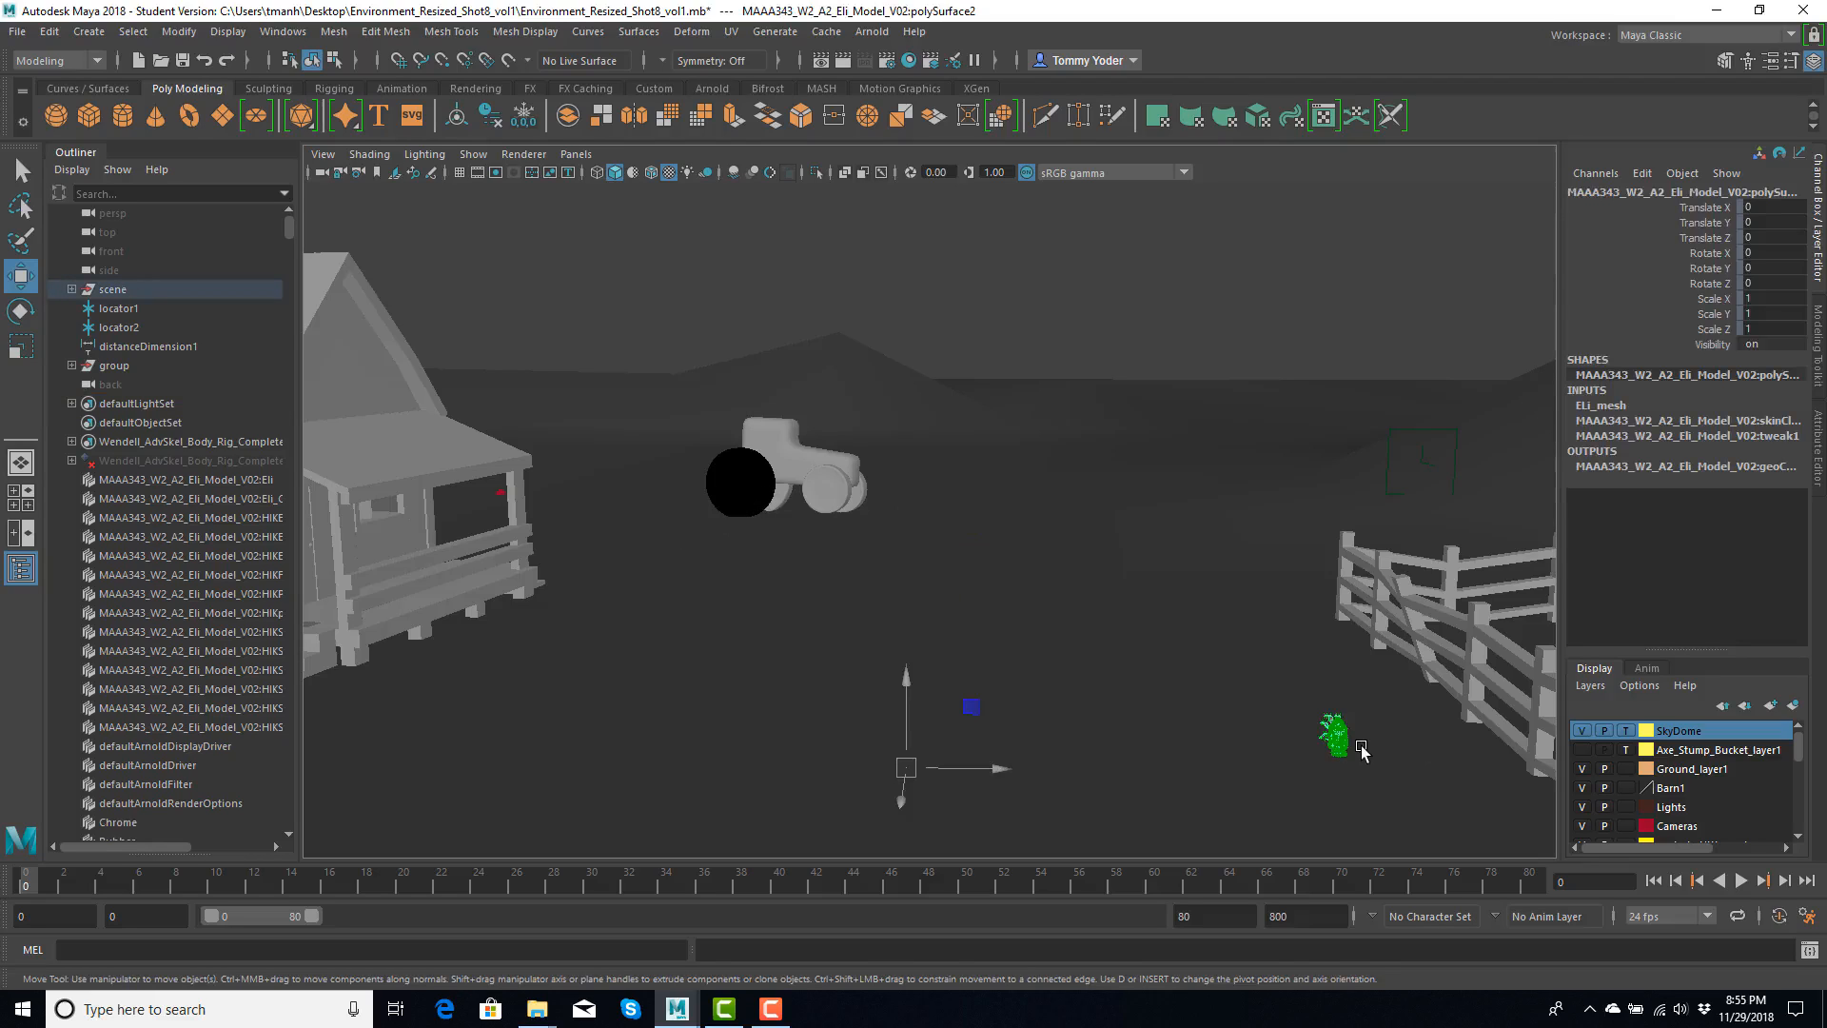
pyautogui.press('f')
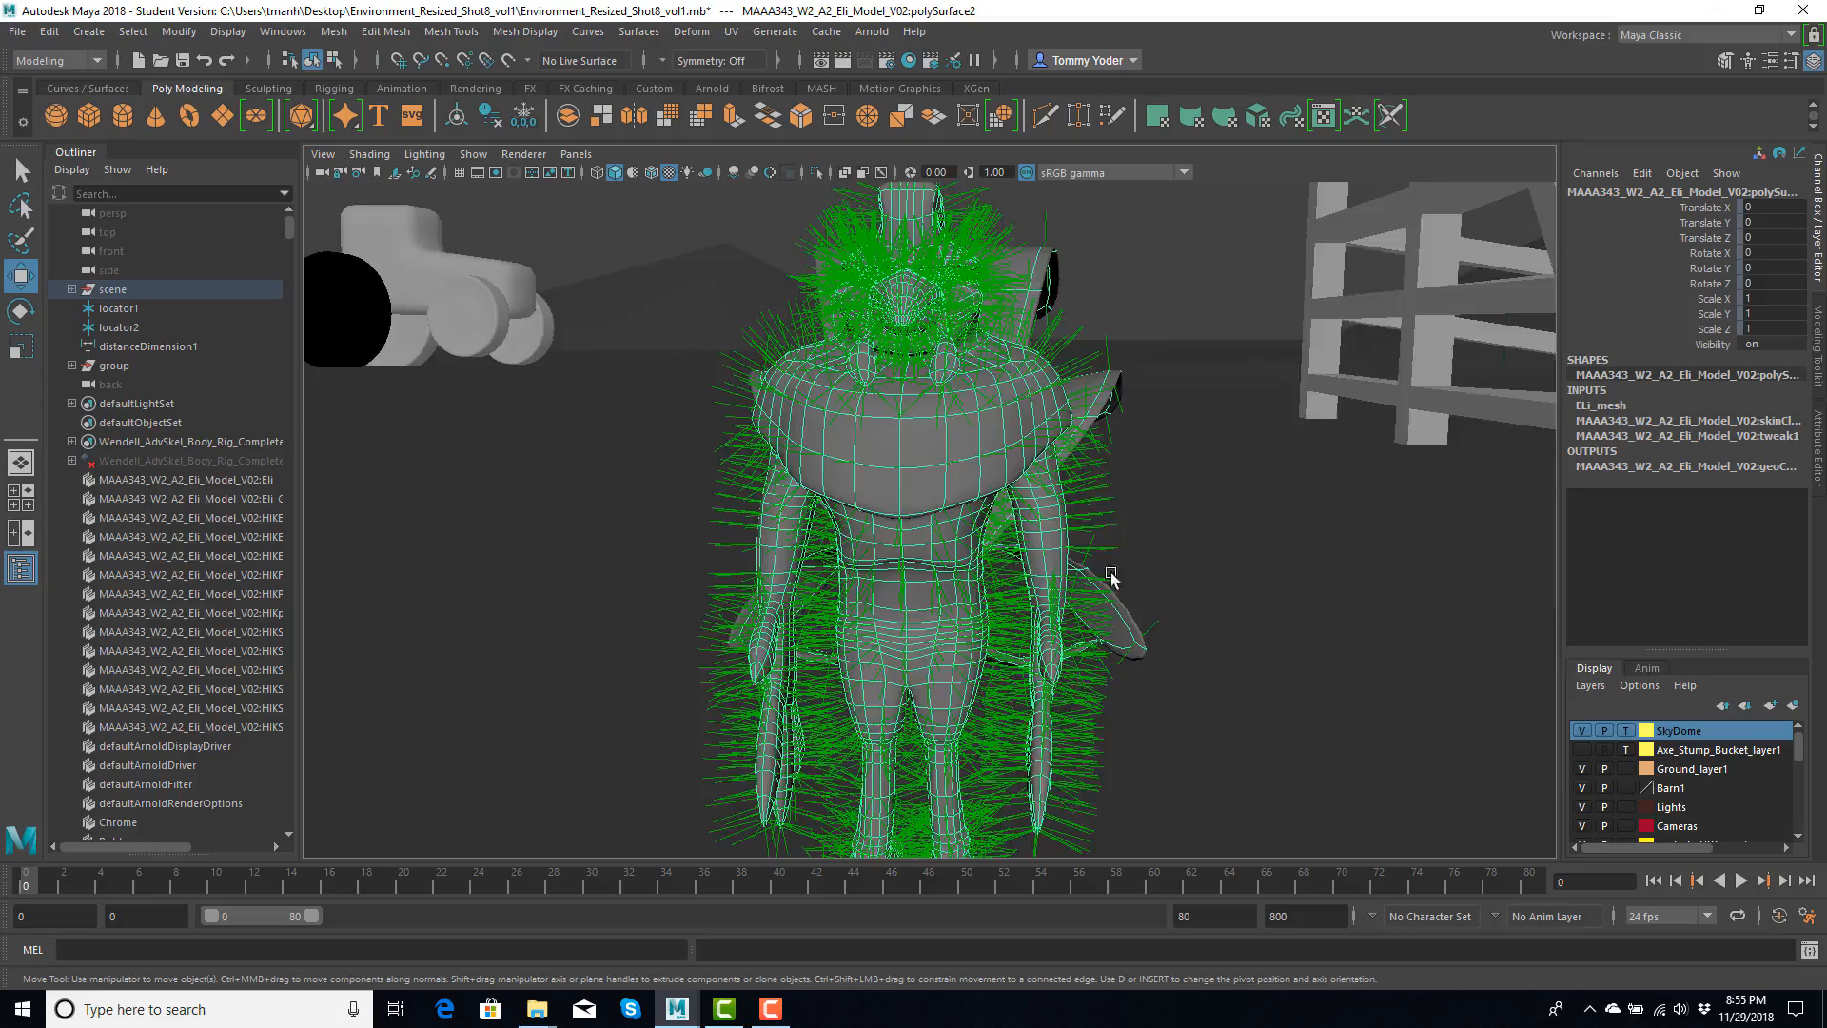
pyautogui.scroll(-1, 1038, 547)
pyautogui.keyDown('alt'); pyautogui.moveTo(898, 569); pyautogui.dragTo(978, 430); pyautogui.keyUp('alt')
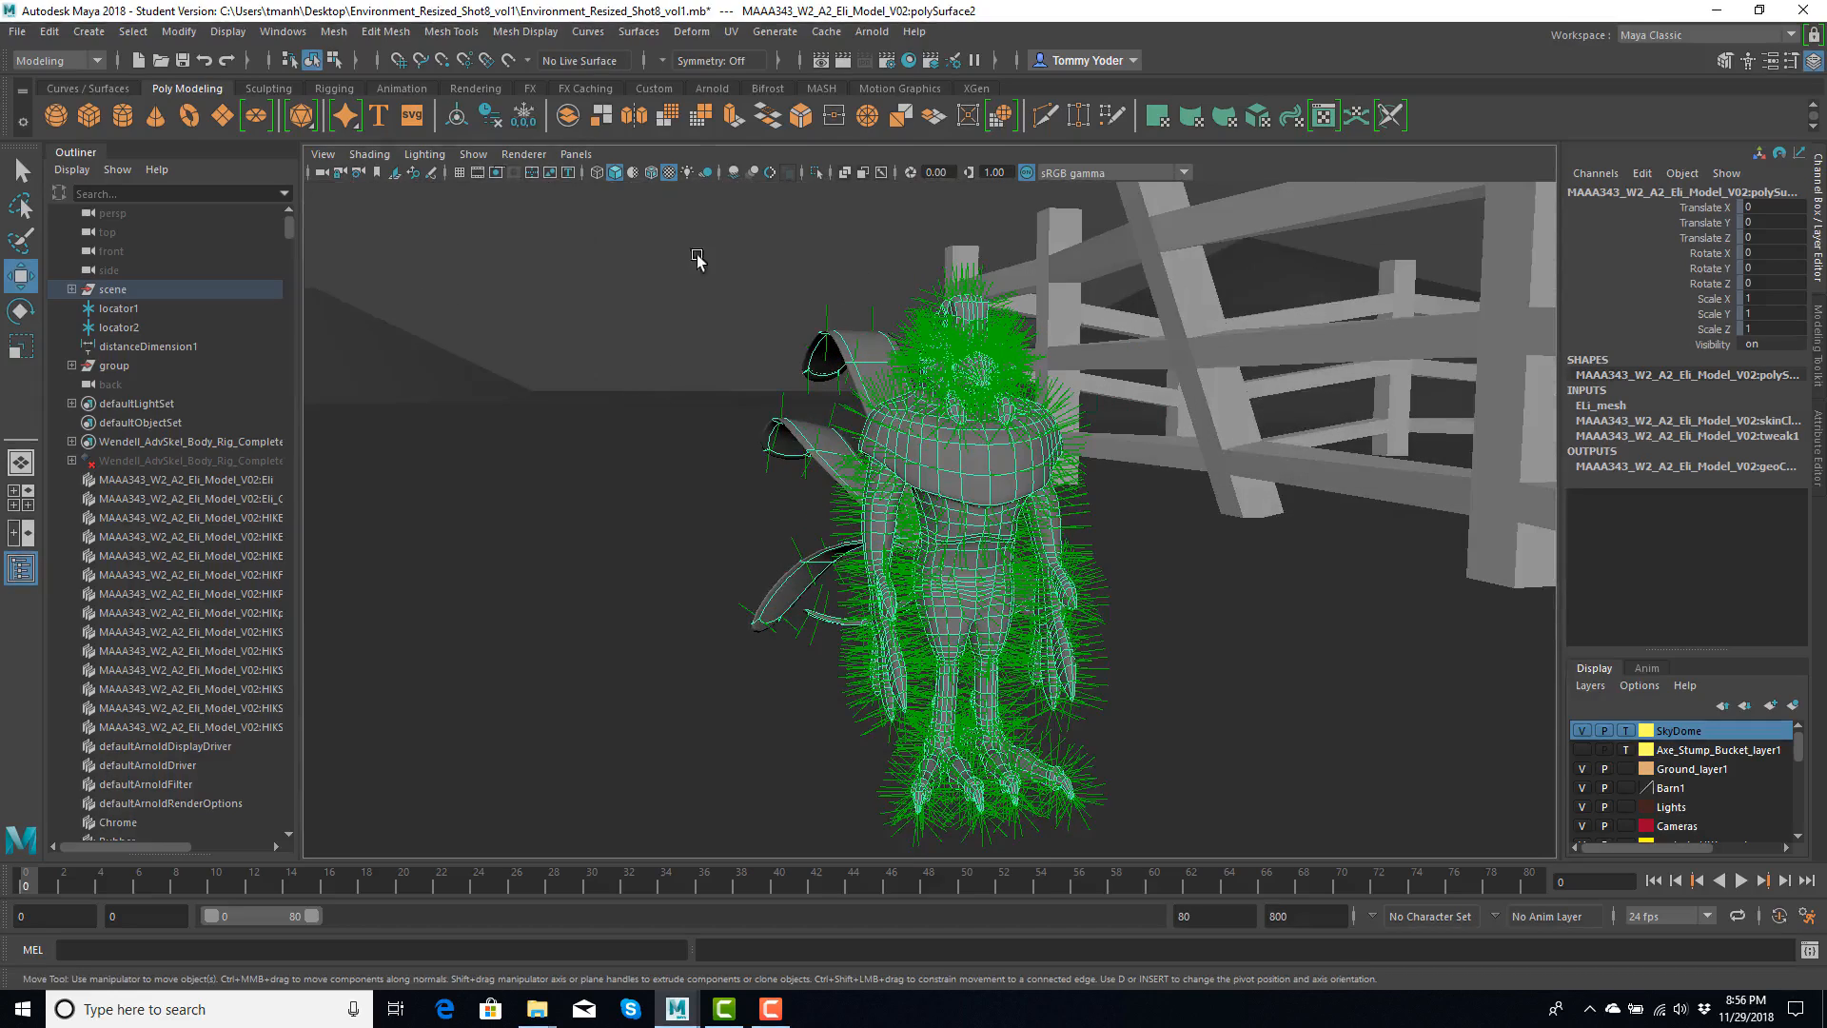
pyautogui.click(227, 32)
pyautogui.moveTo(449, 276)
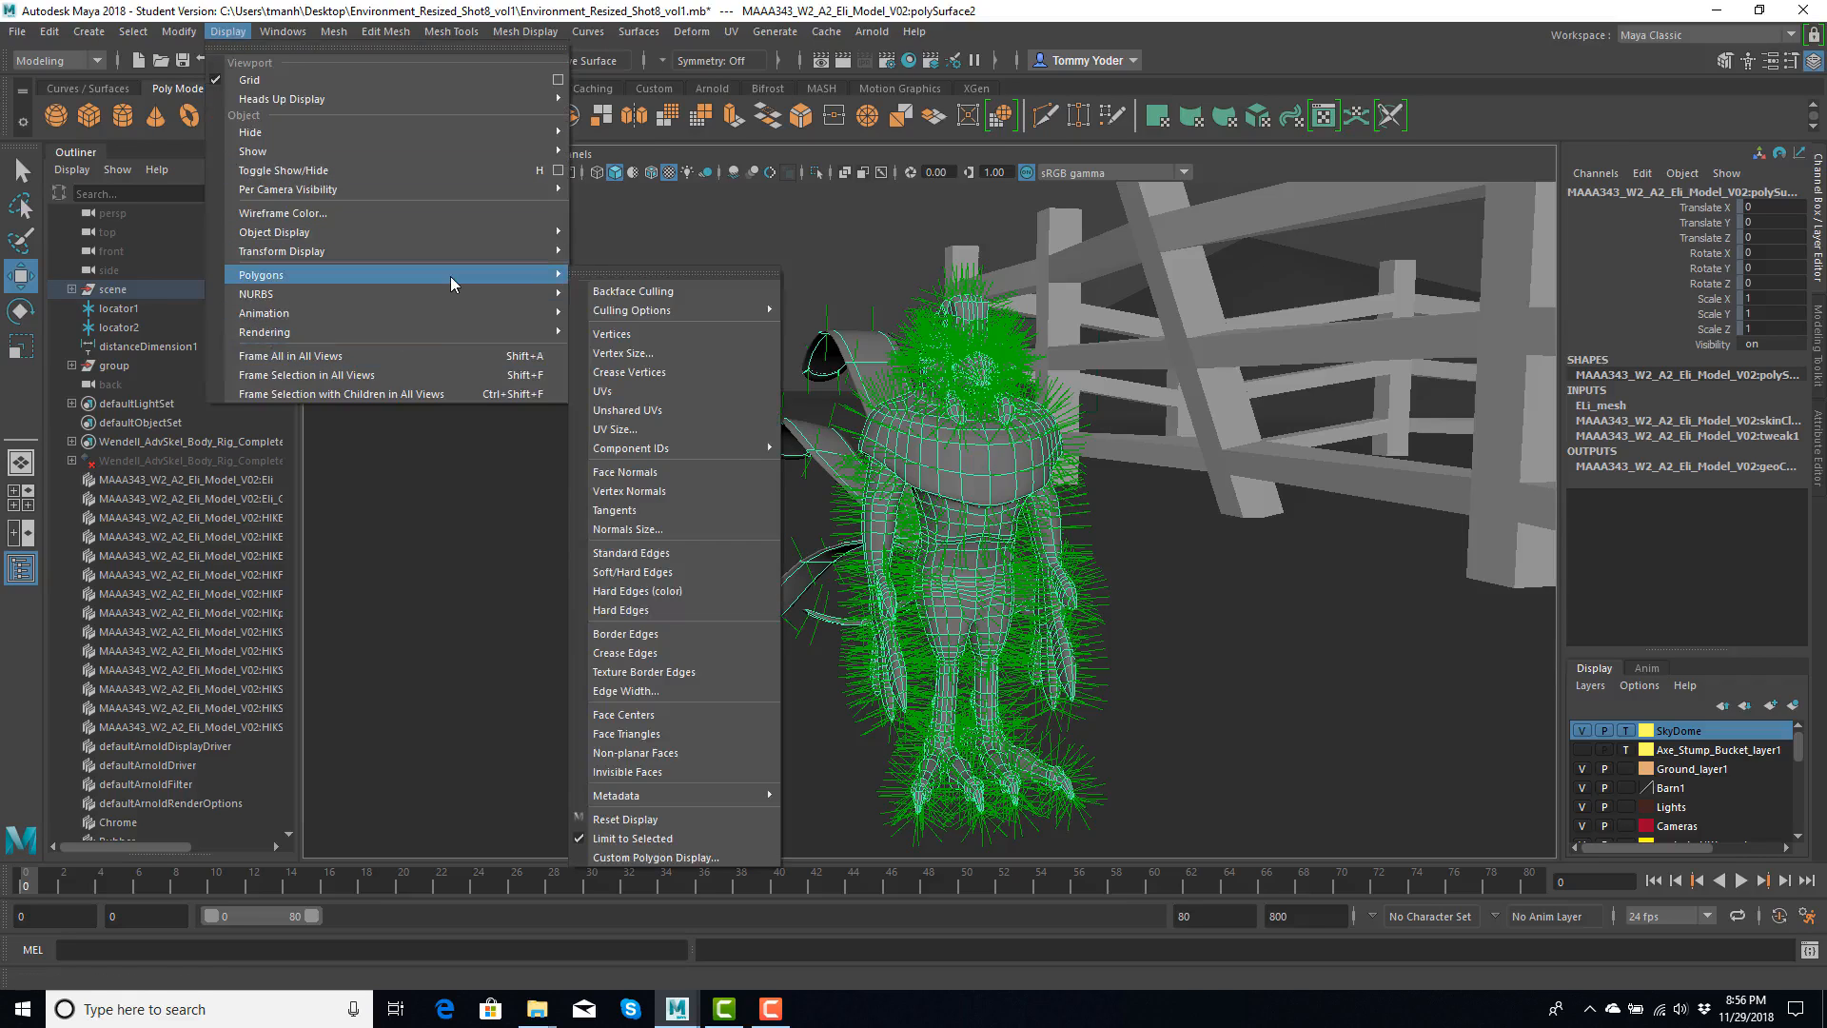
pyautogui.click(627, 529)
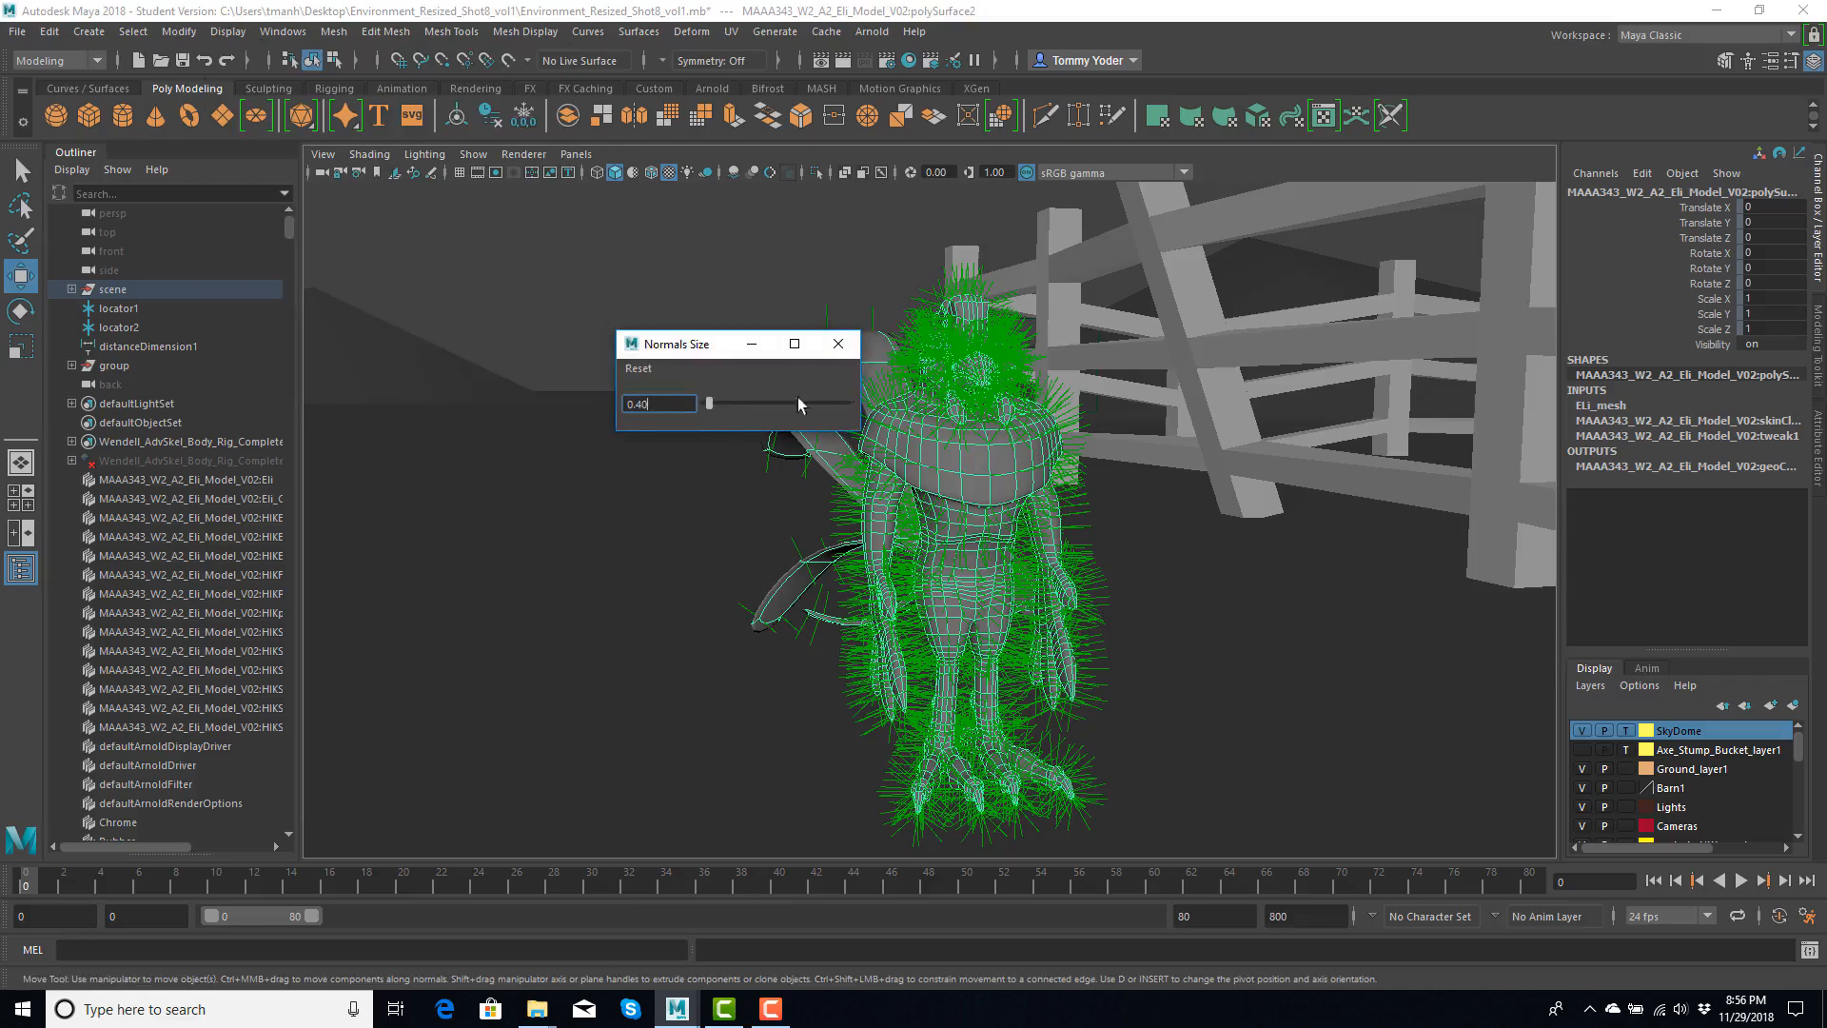
pyautogui.write('0.02')
pyautogui.press('Return')
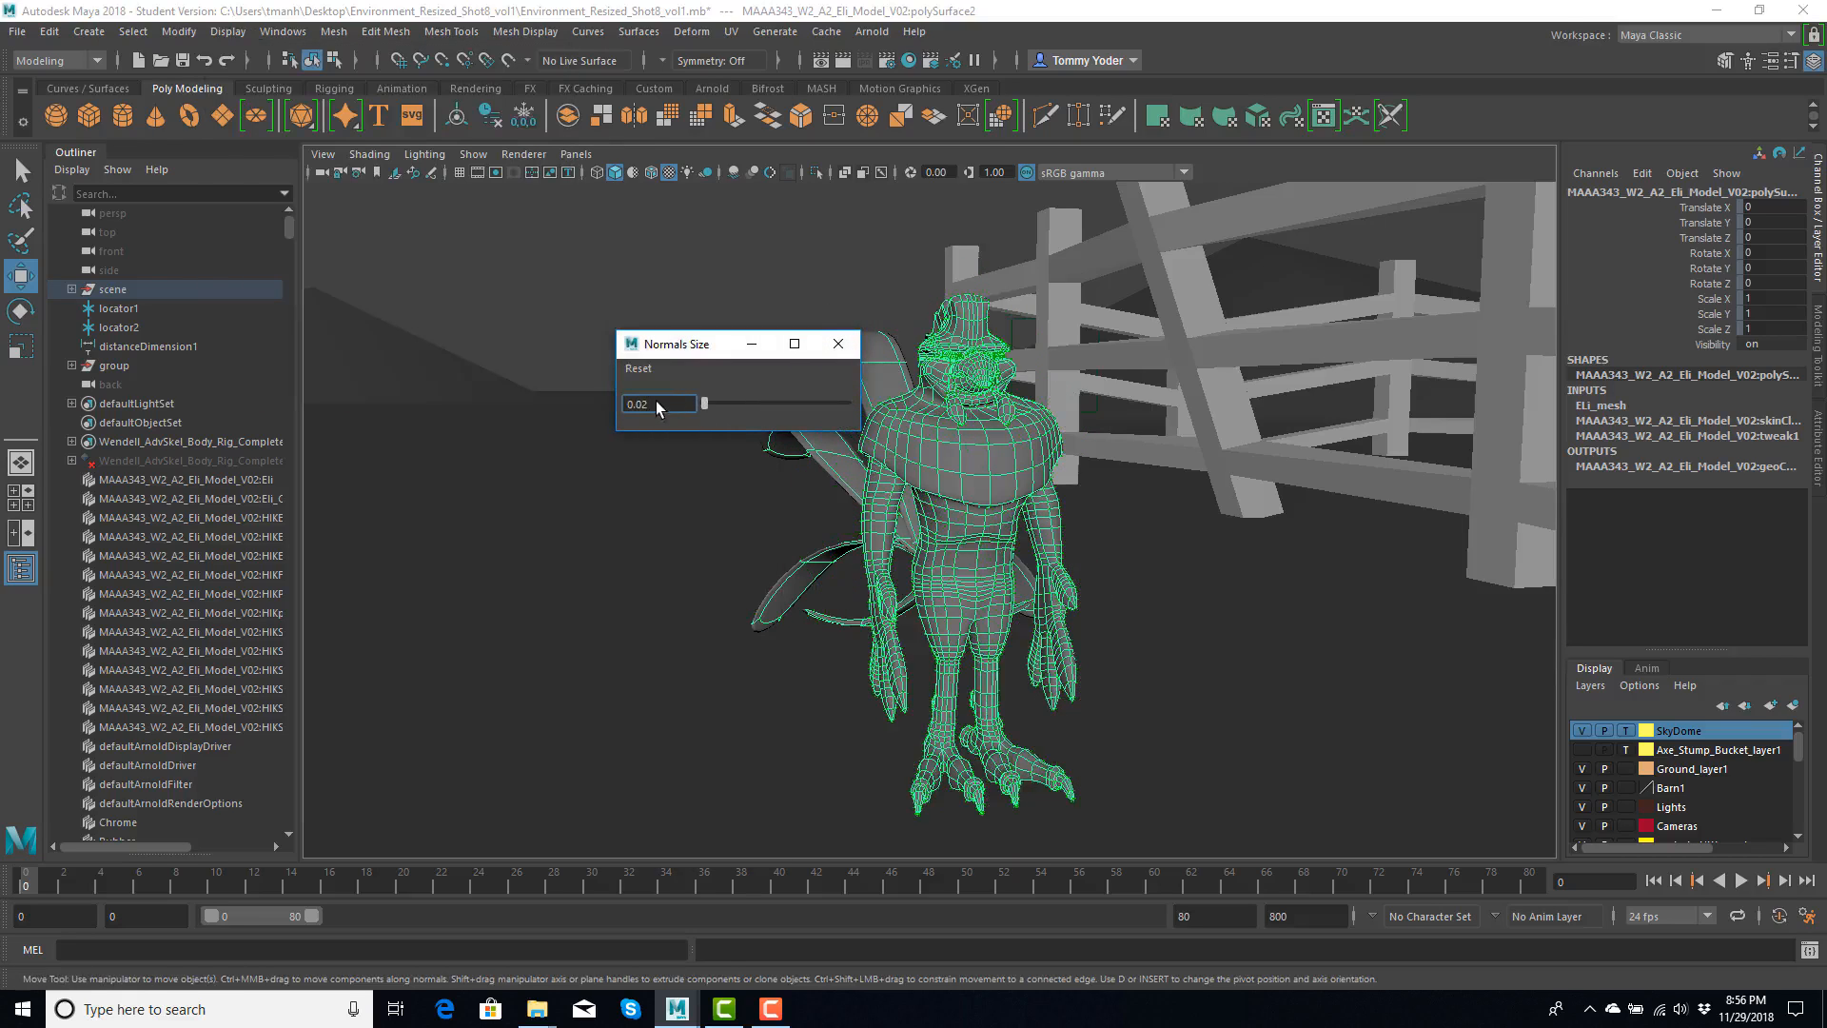
pyautogui.click(838, 343)
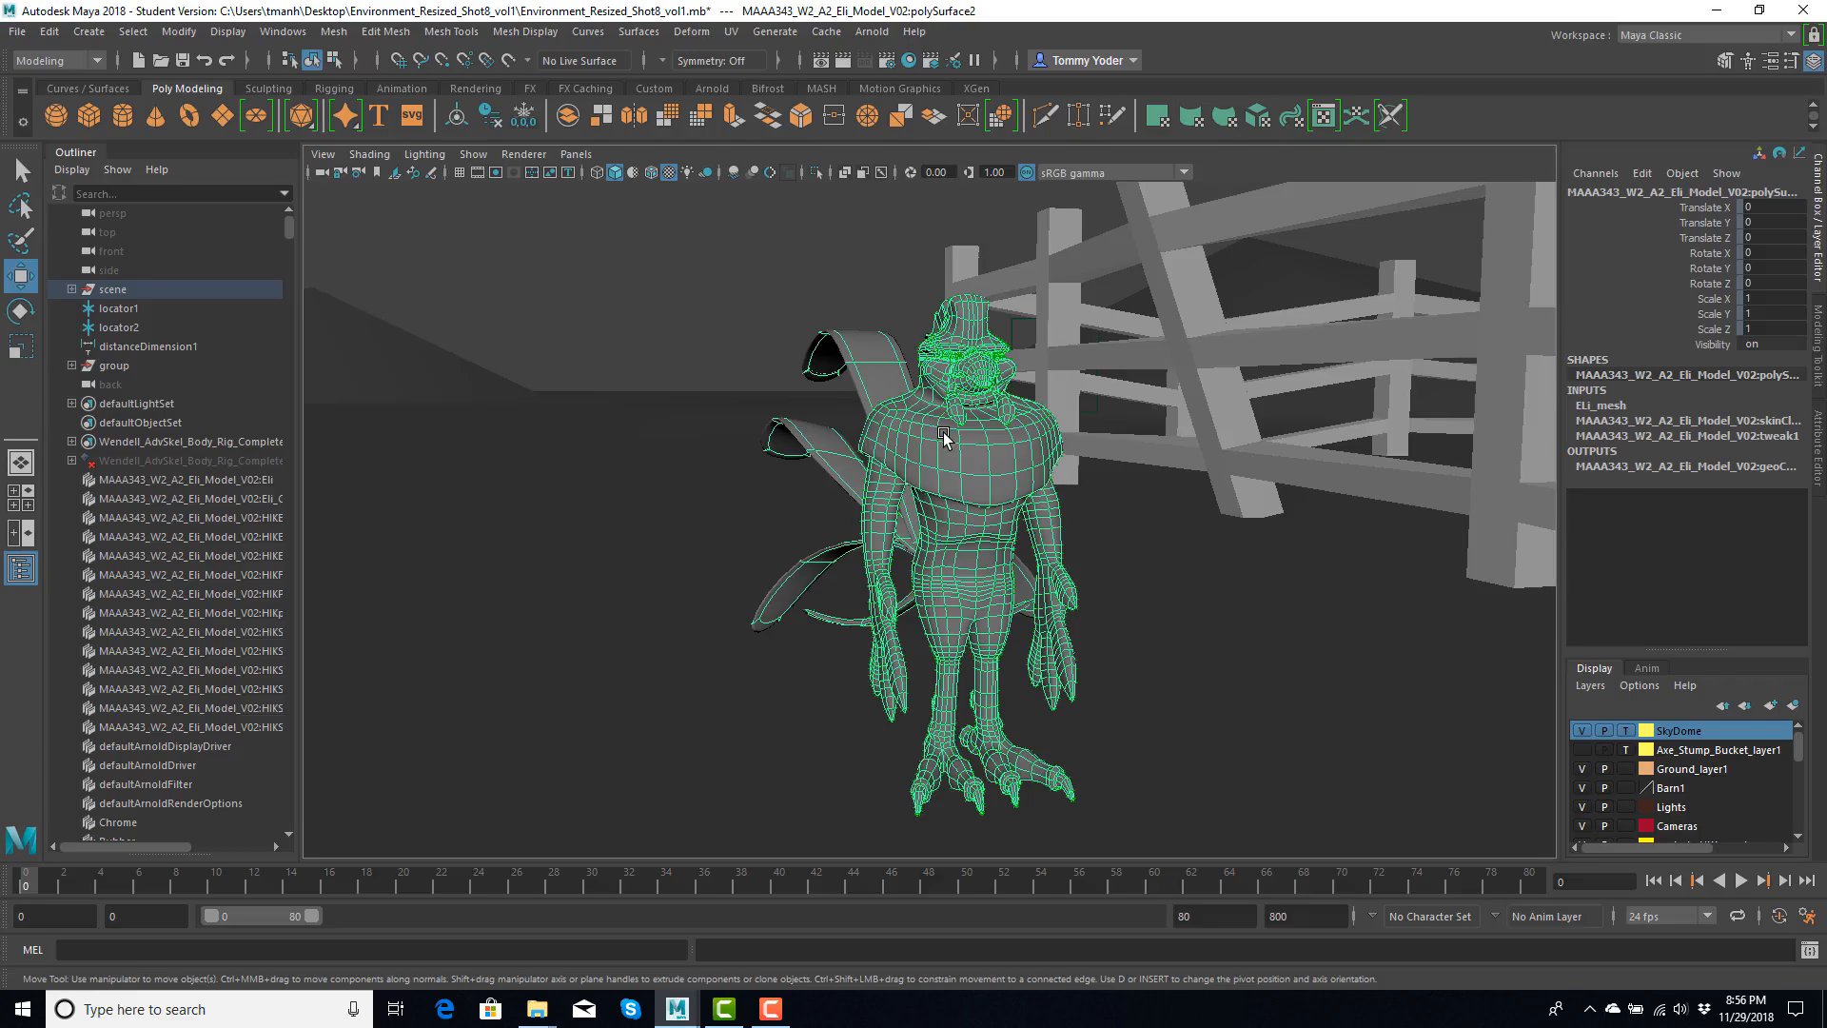
# - Select a corn stalk at the front edge of the cornfield and set its normals display size to 0.02
pyautogui.keyDown('alt'); pyautogui.moveTo(944, 419); pyautogui.dragTo(994, 445); pyautogui.keyUp('alt')
pyautogui.keyDown('alt'); pyautogui.moveTo(1149, 365); pyautogui.dragTo(823, 535, button='middle'); pyautogui.keyUp('alt')
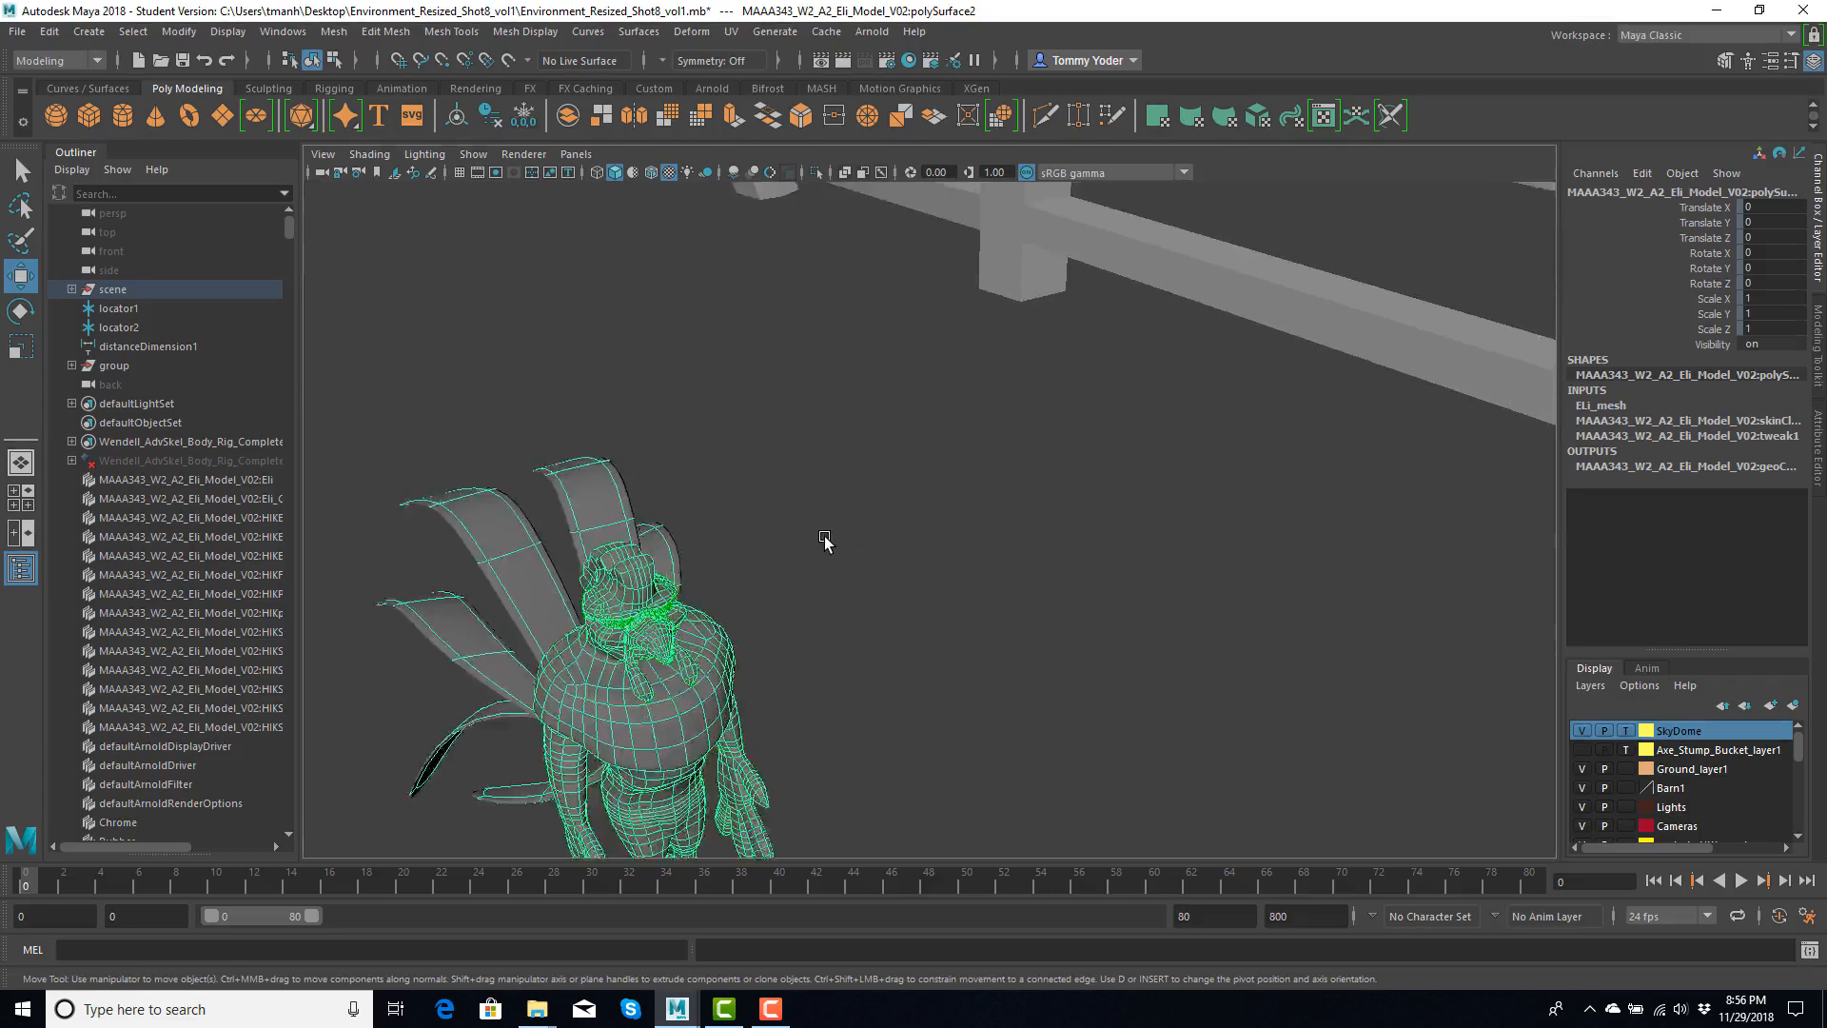
pyautogui.scroll(-8, 822, 531)
pyautogui.scroll(-8, 822, 531)
pyautogui.keyDown('alt'); pyautogui.moveTo(1130, 439); pyautogui.dragTo(444, 554, button='middle'); pyautogui.keyUp('alt')
pyautogui.keyDown('alt'); pyautogui.moveTo(445, 554); pyautogui.dragTo(888, 359); pyautogui.keyUp('alt')
pyautogui.click(973, 382)
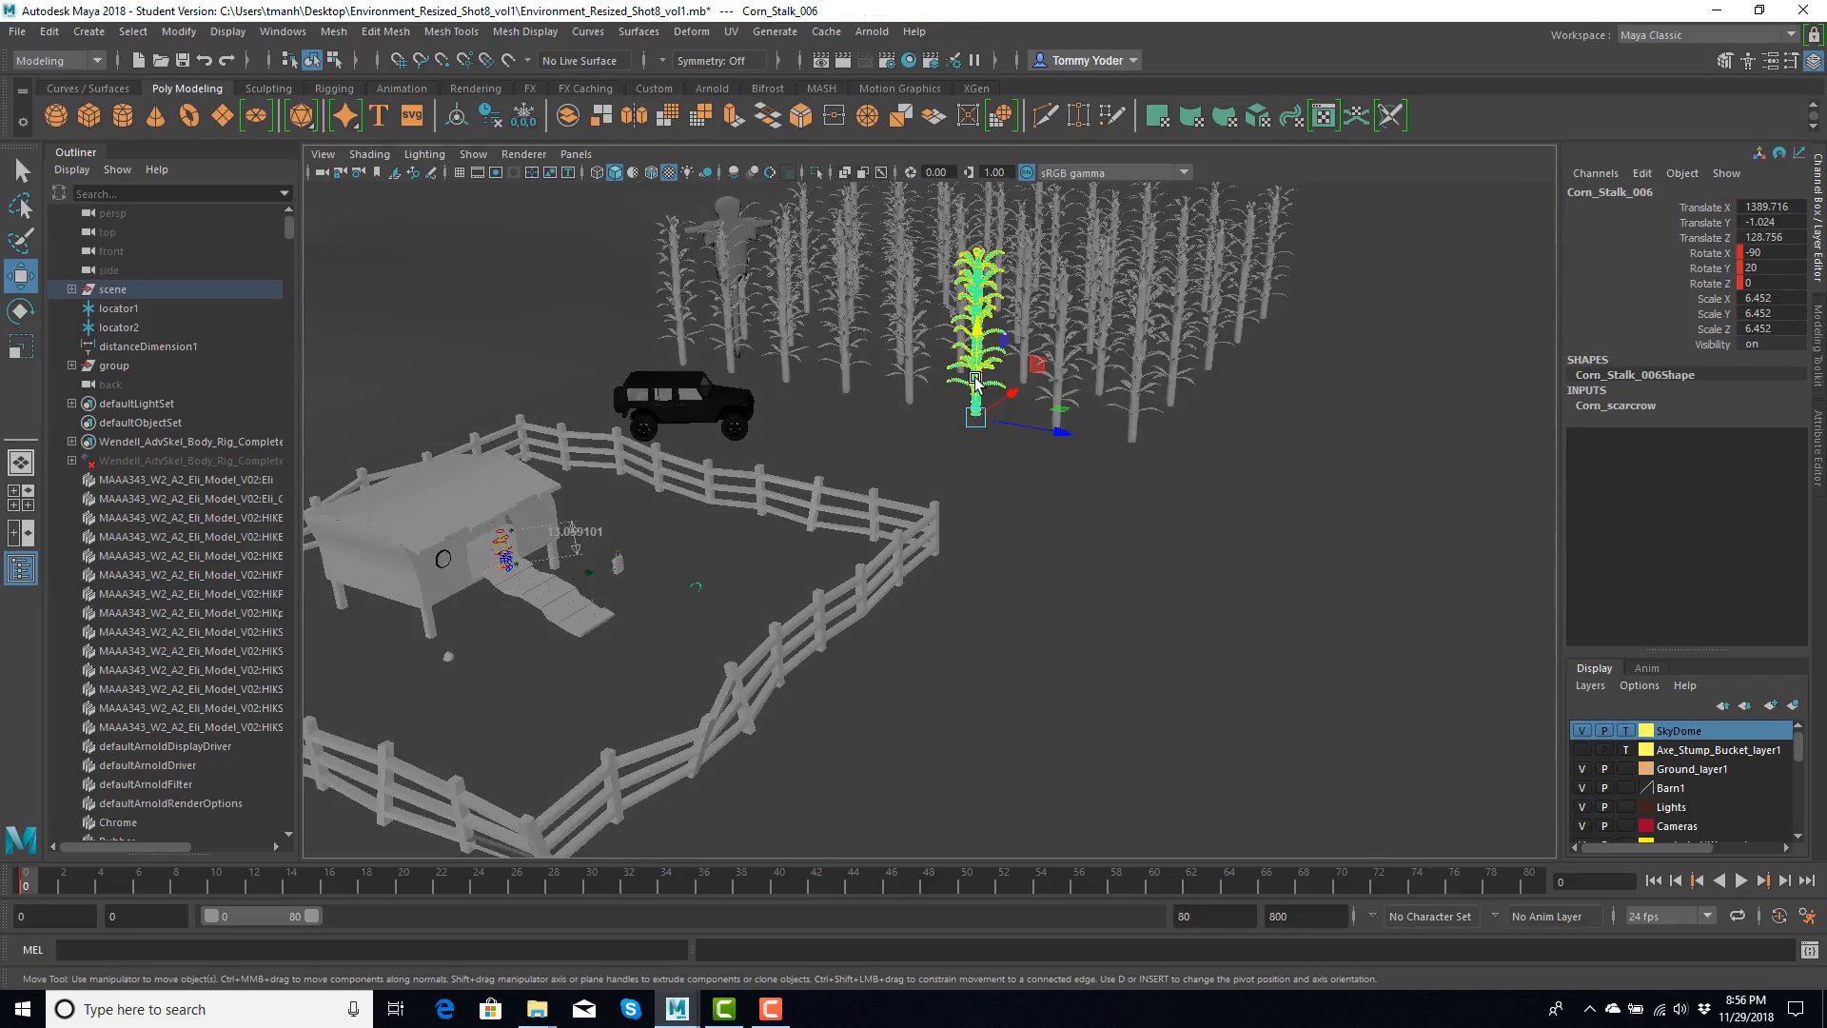
pyautogui.press('f')
pyautogui.scroll(3, 880, 488)
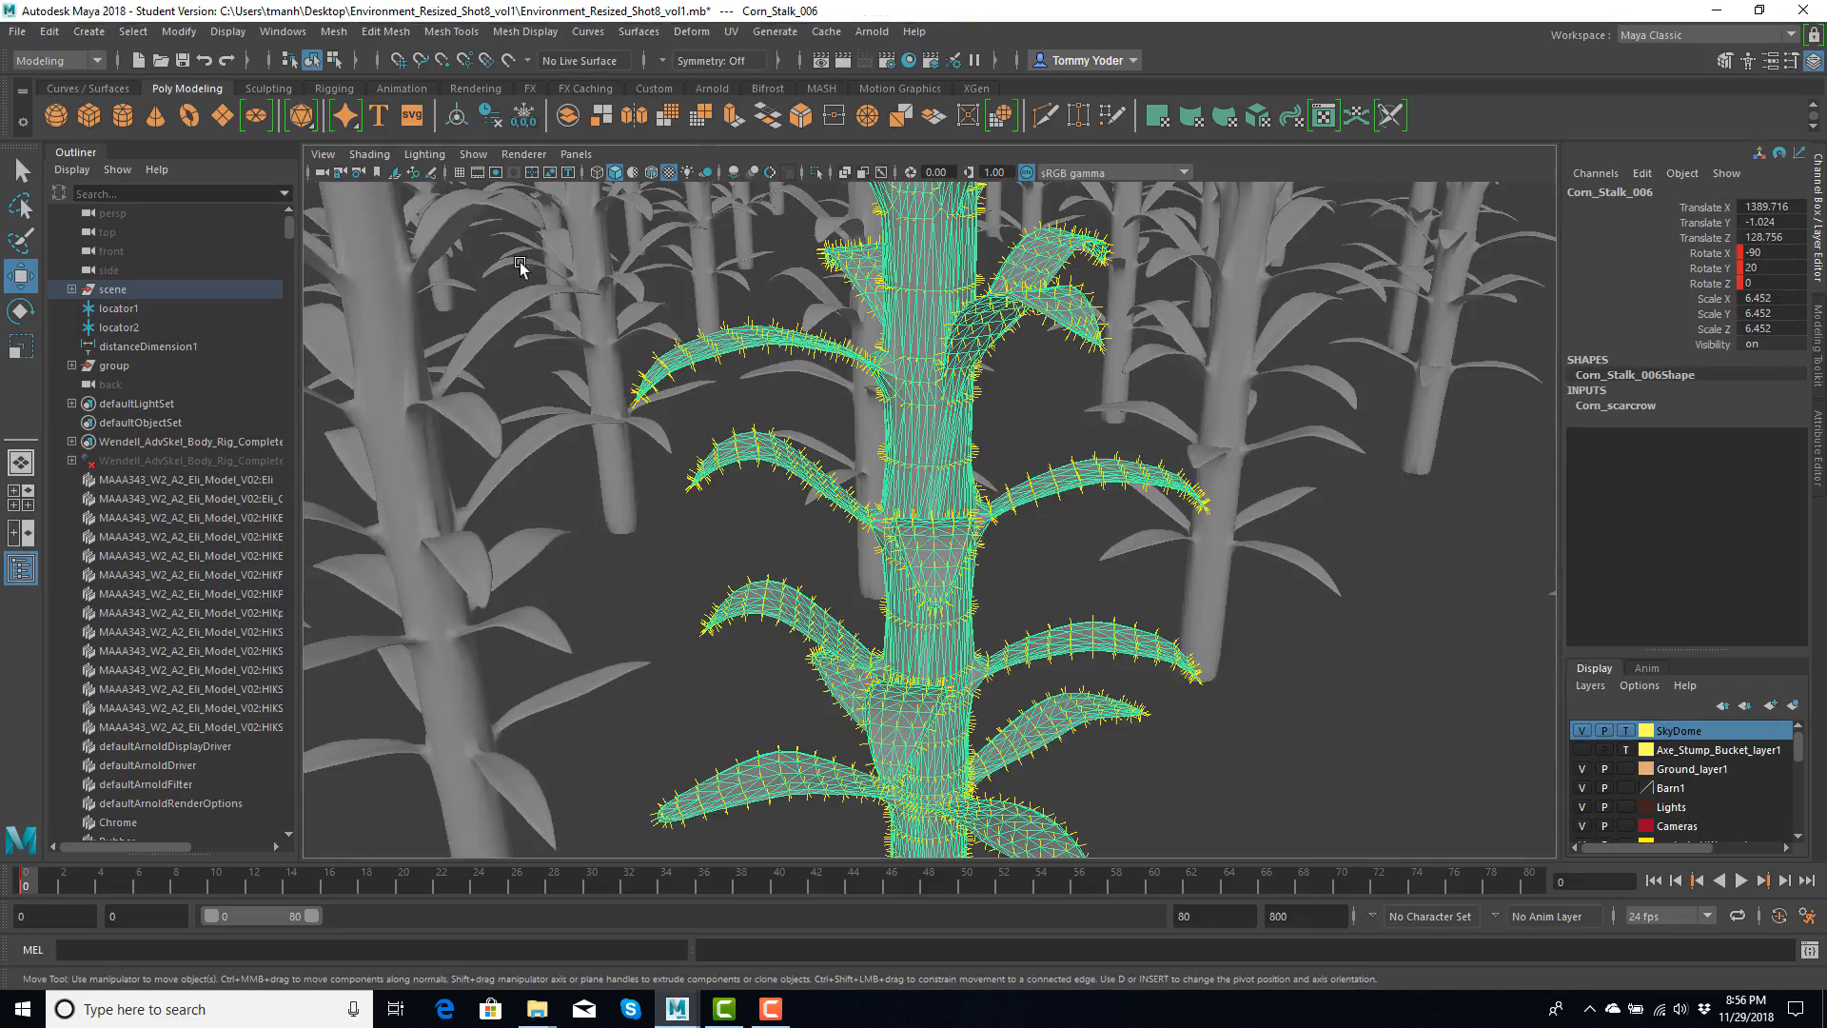
pyautogui.click(228, 32)
pyautogui.moveTo(335, 272)
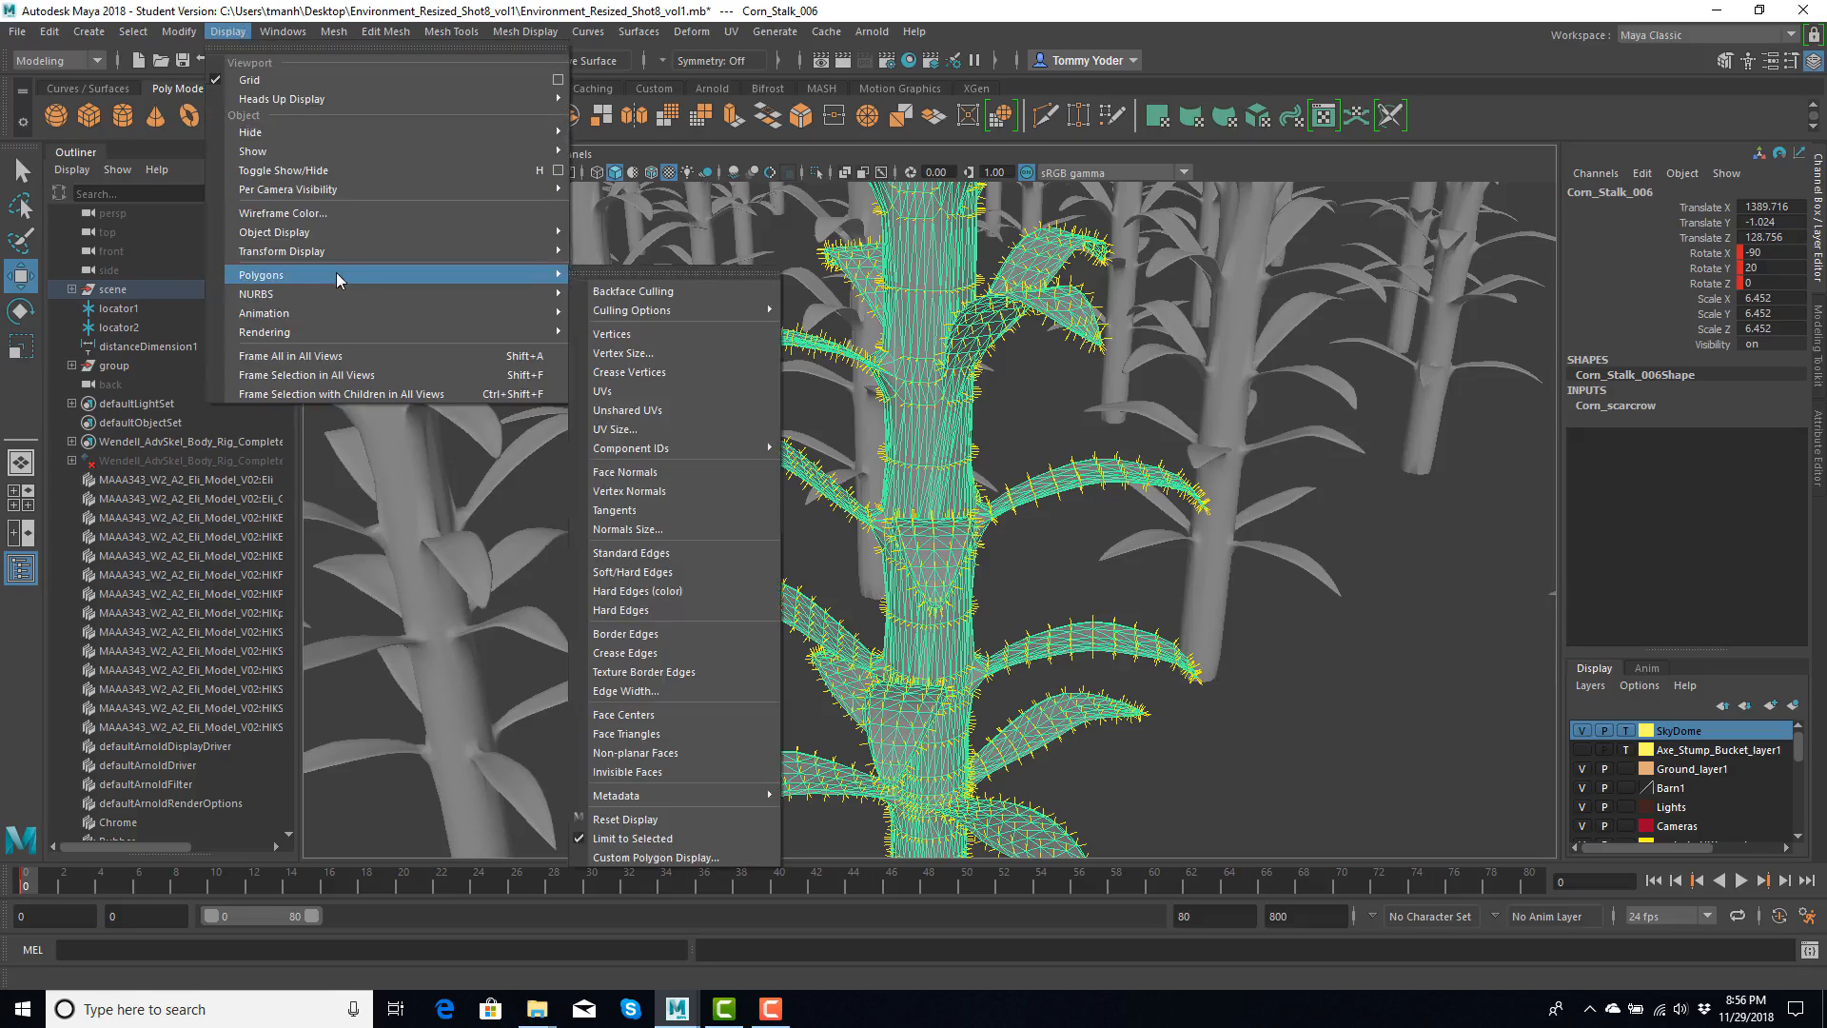
pyautogui.click(626, 529)
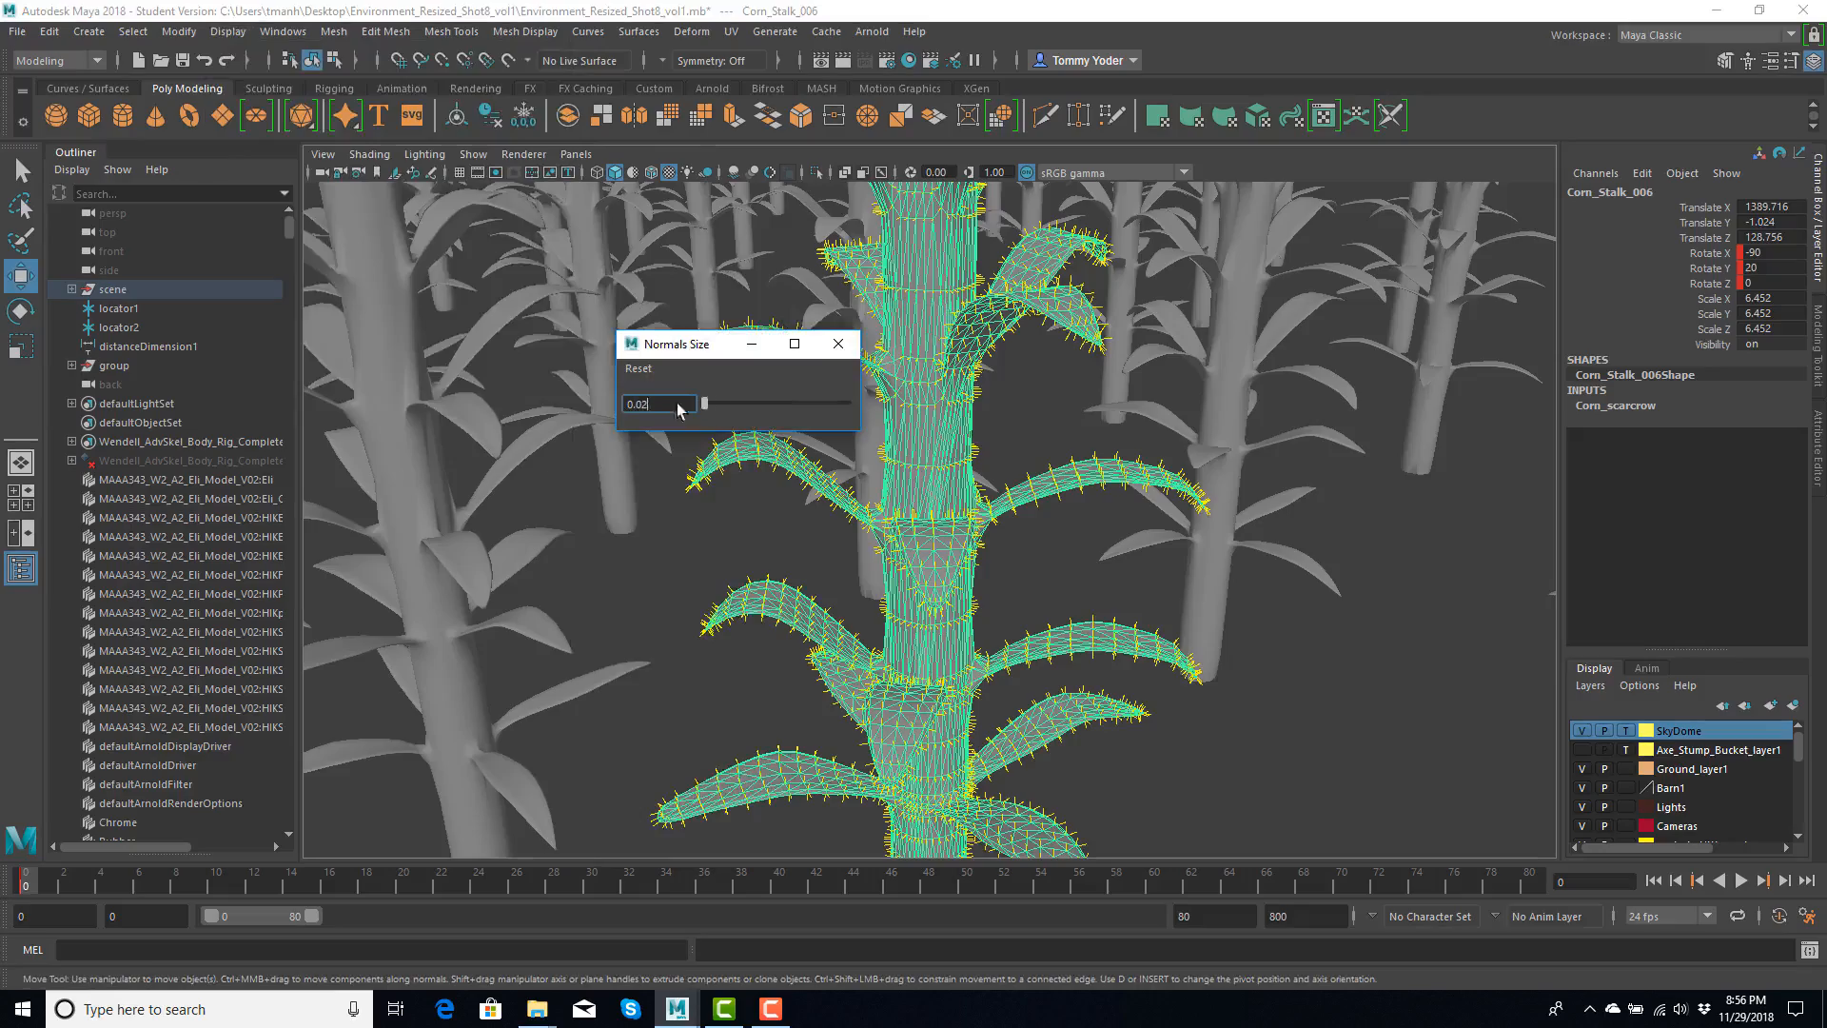
pyautogui.press('Return')
pyautogui.click(840, 346)
# - Select all faces of the corn stalk, quadrangulate them with the existing options, and inspect the stem and leaf topology
pyautogui.scroll(5, 914, 437)
pyautogui.scroll(-6, 913, 437)
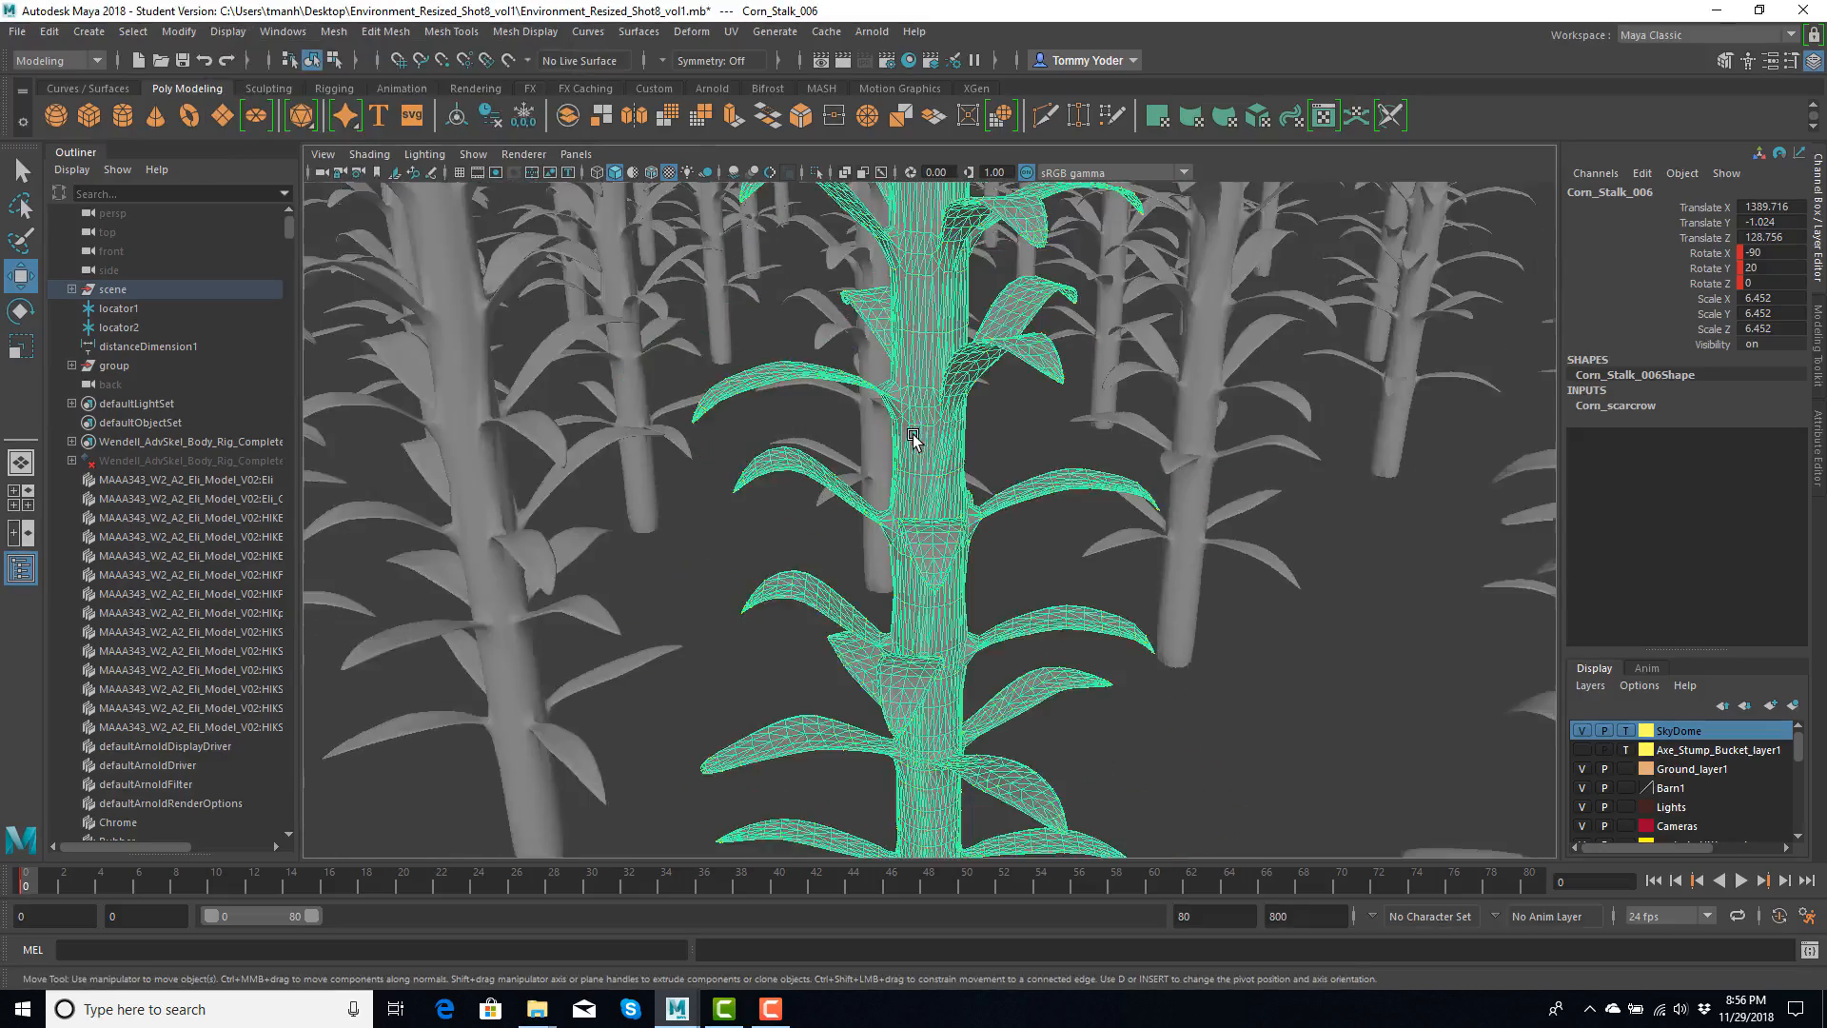
pyautogui.scroll(-8, 916, 447)
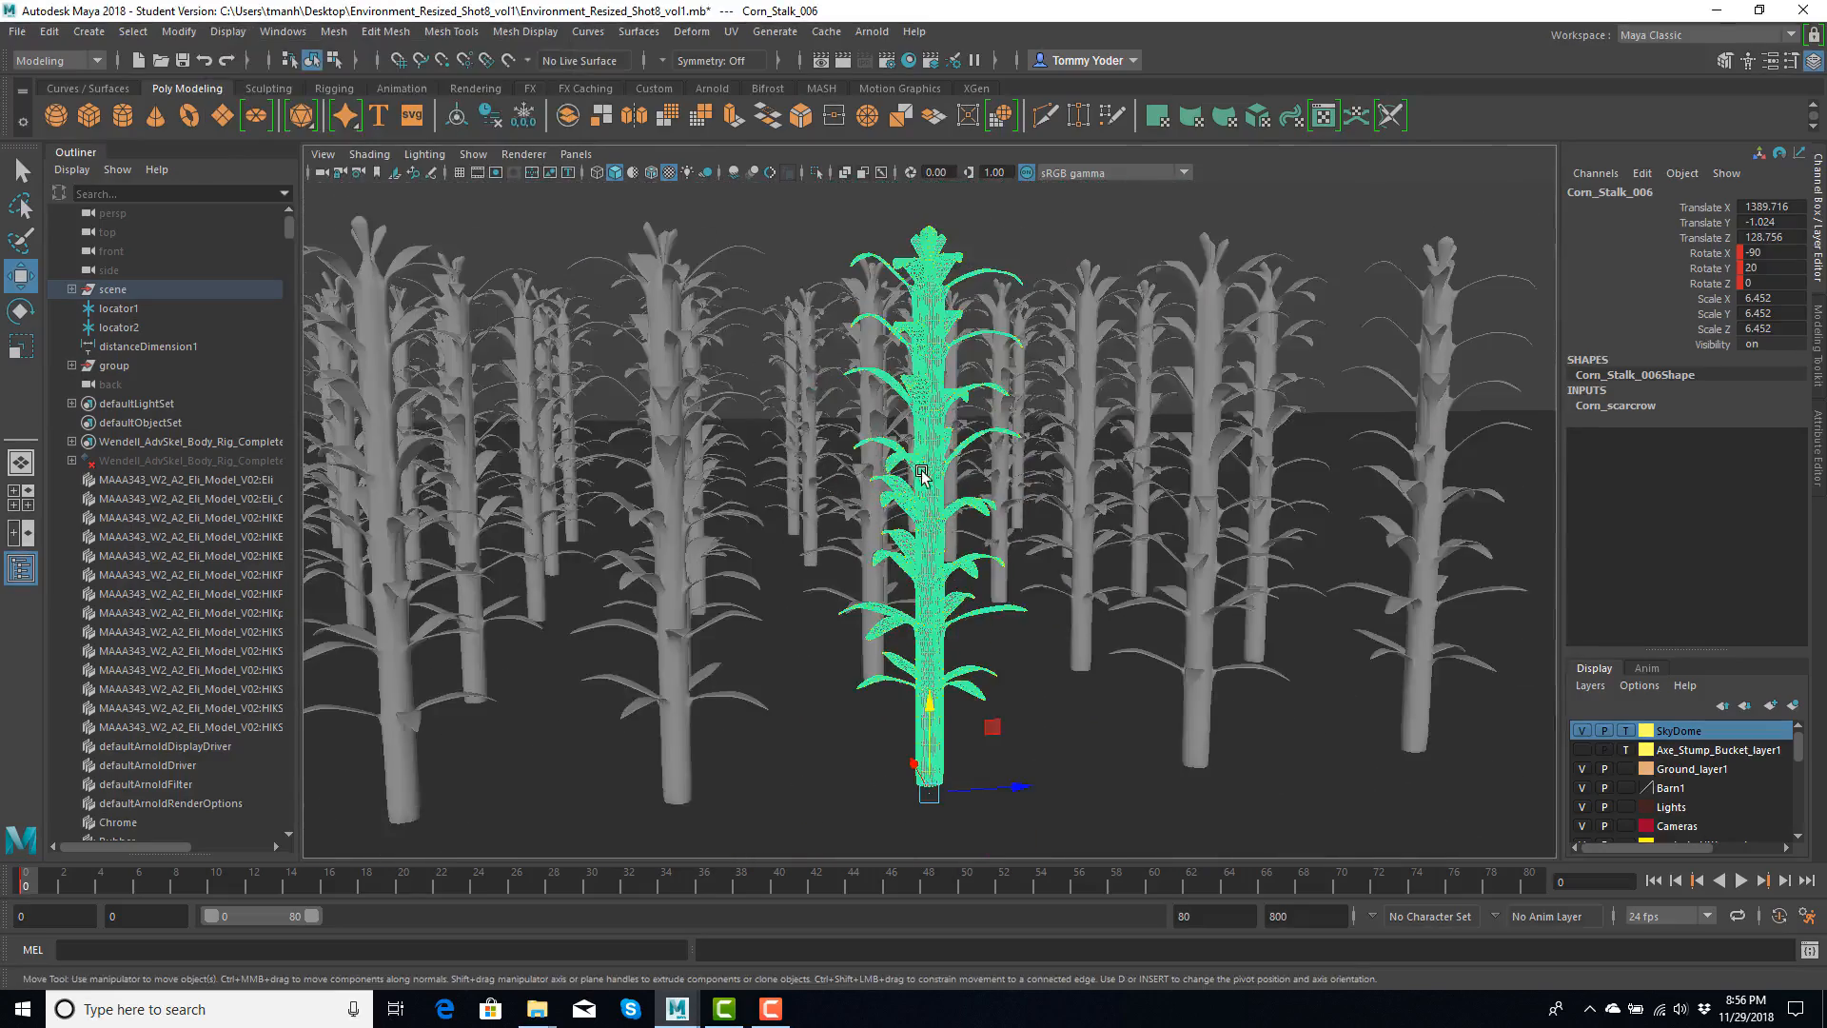
pyautogui.keyDown('alt'); pyautogui.moveTo(921, 473); pyautogui.dragTo(903, 473); pyautogui.keyUp('alt')
pyautogui.moveTo(928, 445); pyautogui.dragTo(929, 503, button='right')
pyautogui.moveTo(966, 492); pyautogui.dragTo(1063, 834)
pyautogui.scroll(3, 912, 501)
pyautogui.scroll(3, 912, 501)
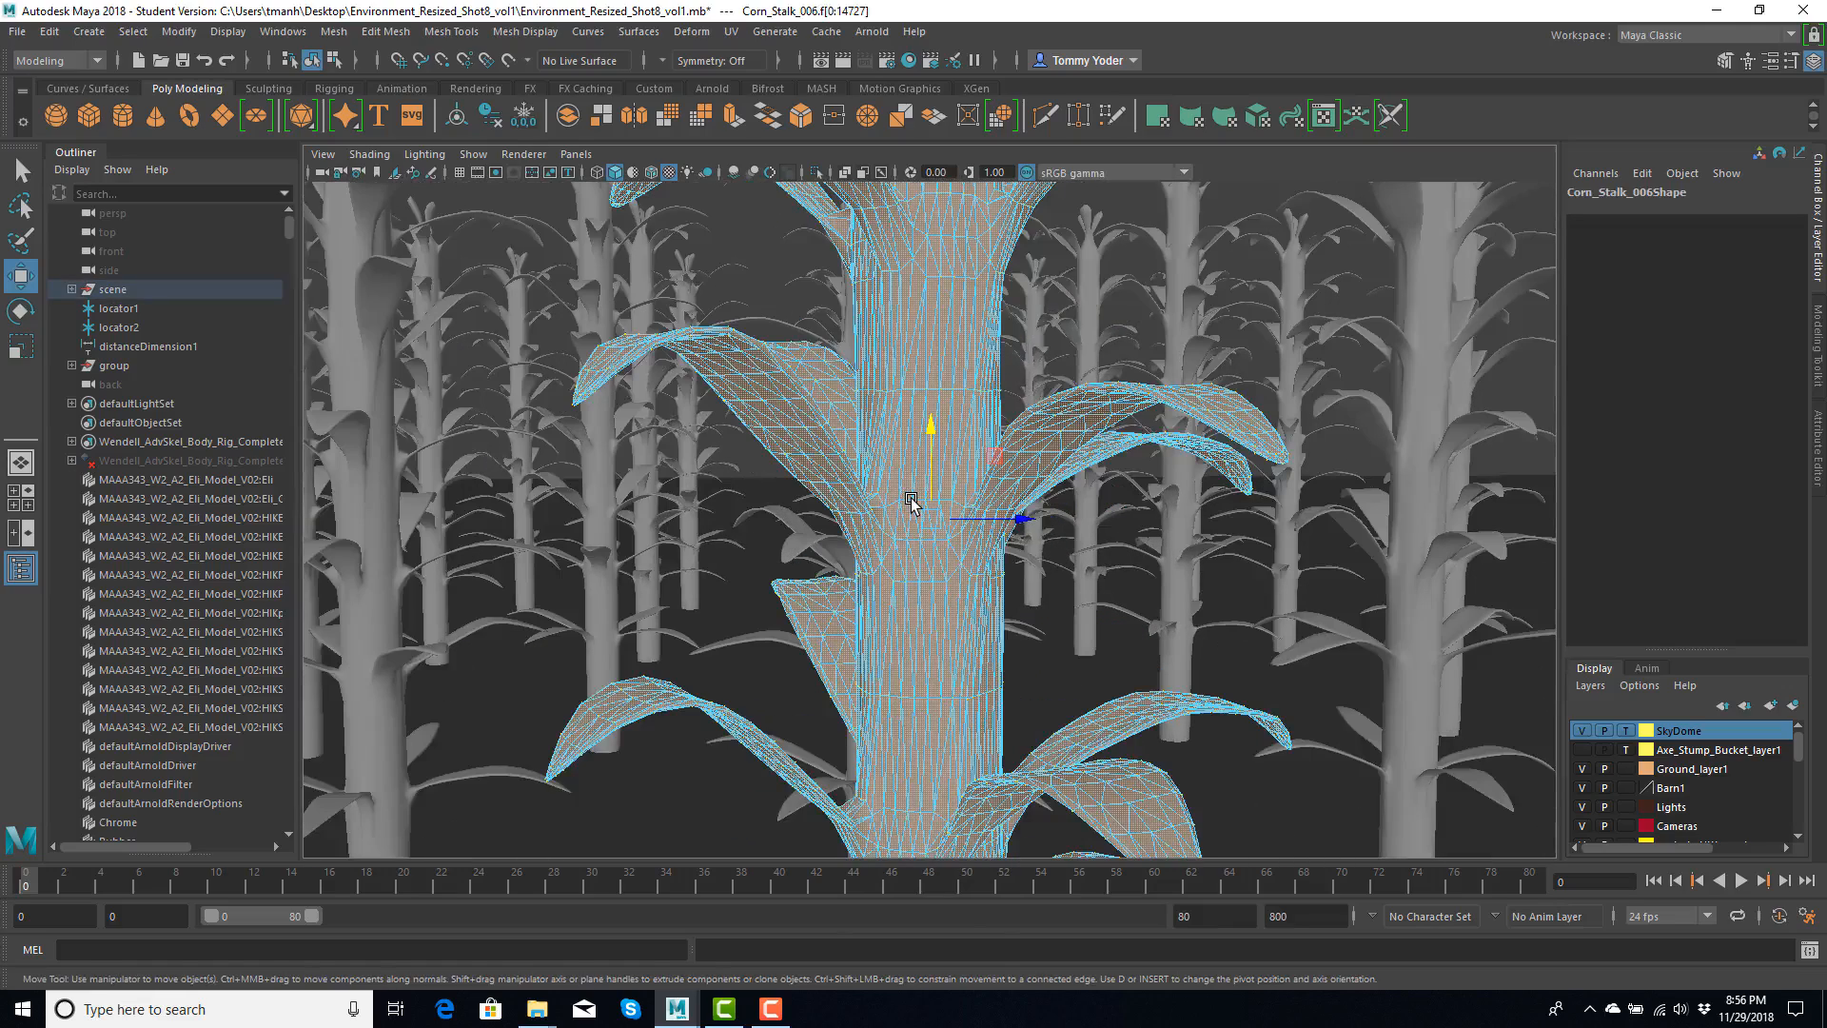
pyautogui.scroll(3, 887, 418)
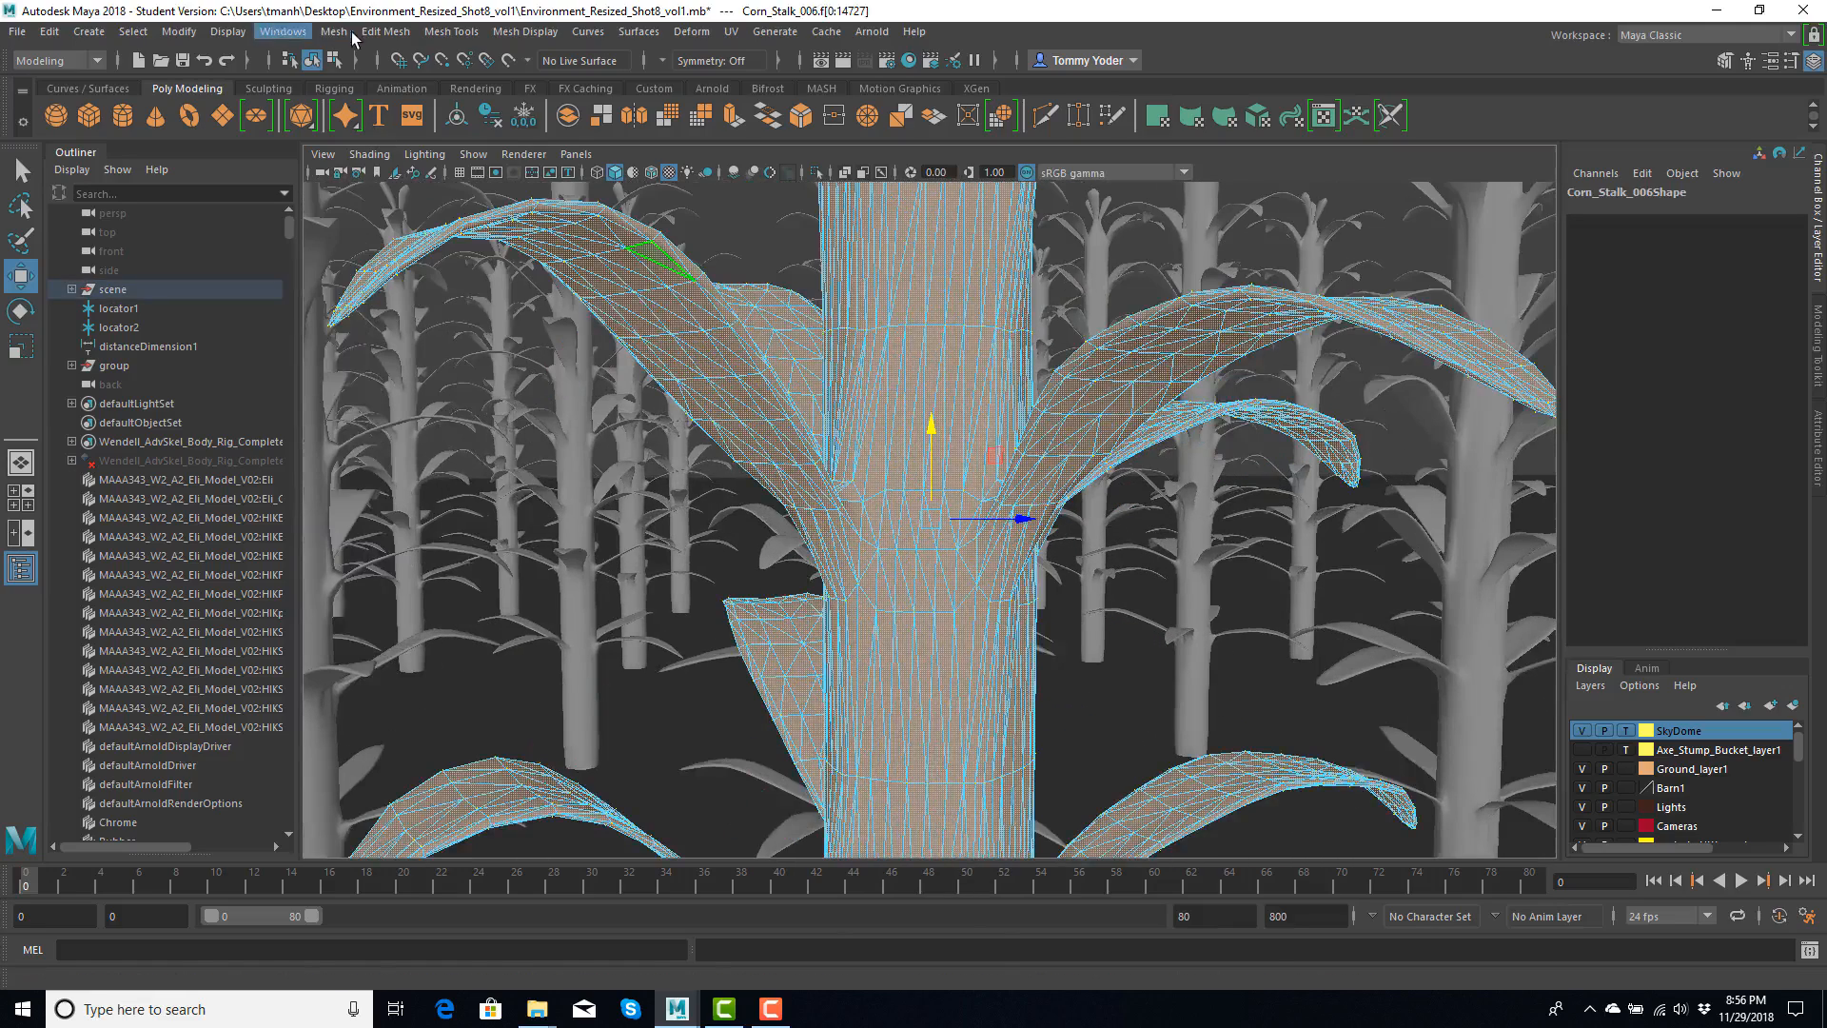
pyautogui.click(346, 31)
pyautogui.click(503, 255)
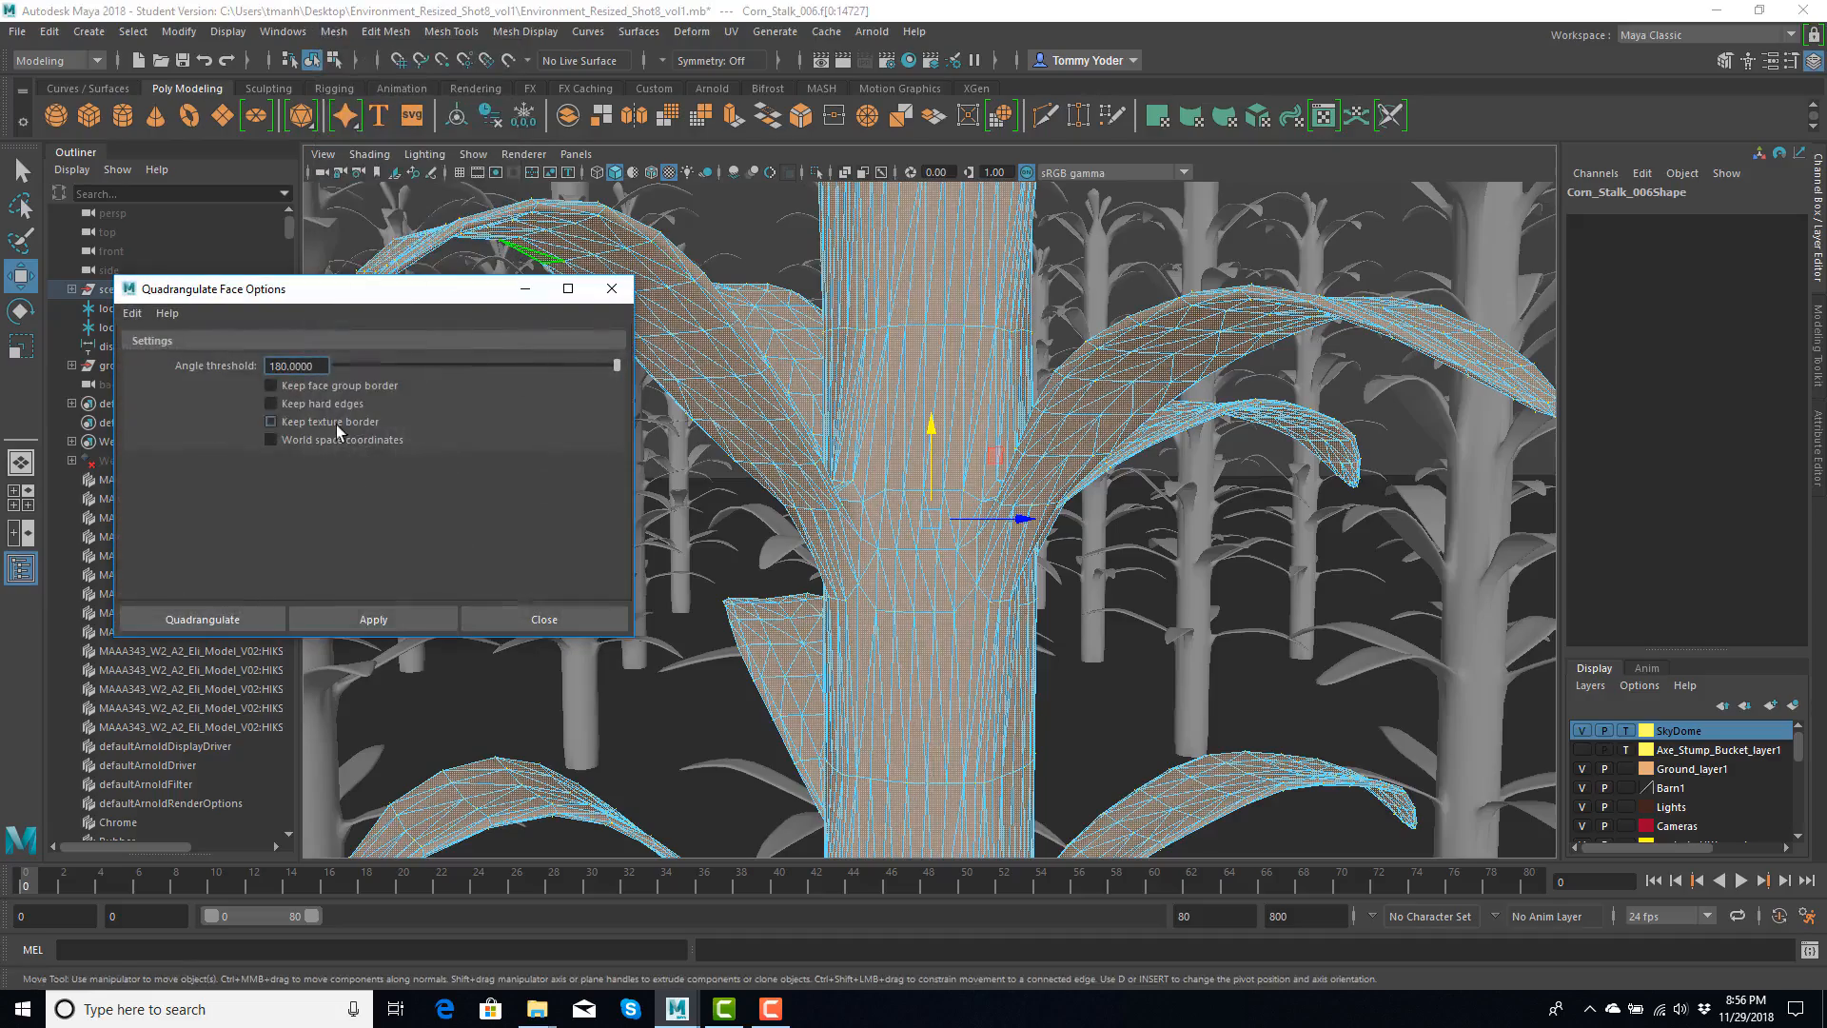
pyautogui.click(237, 620)
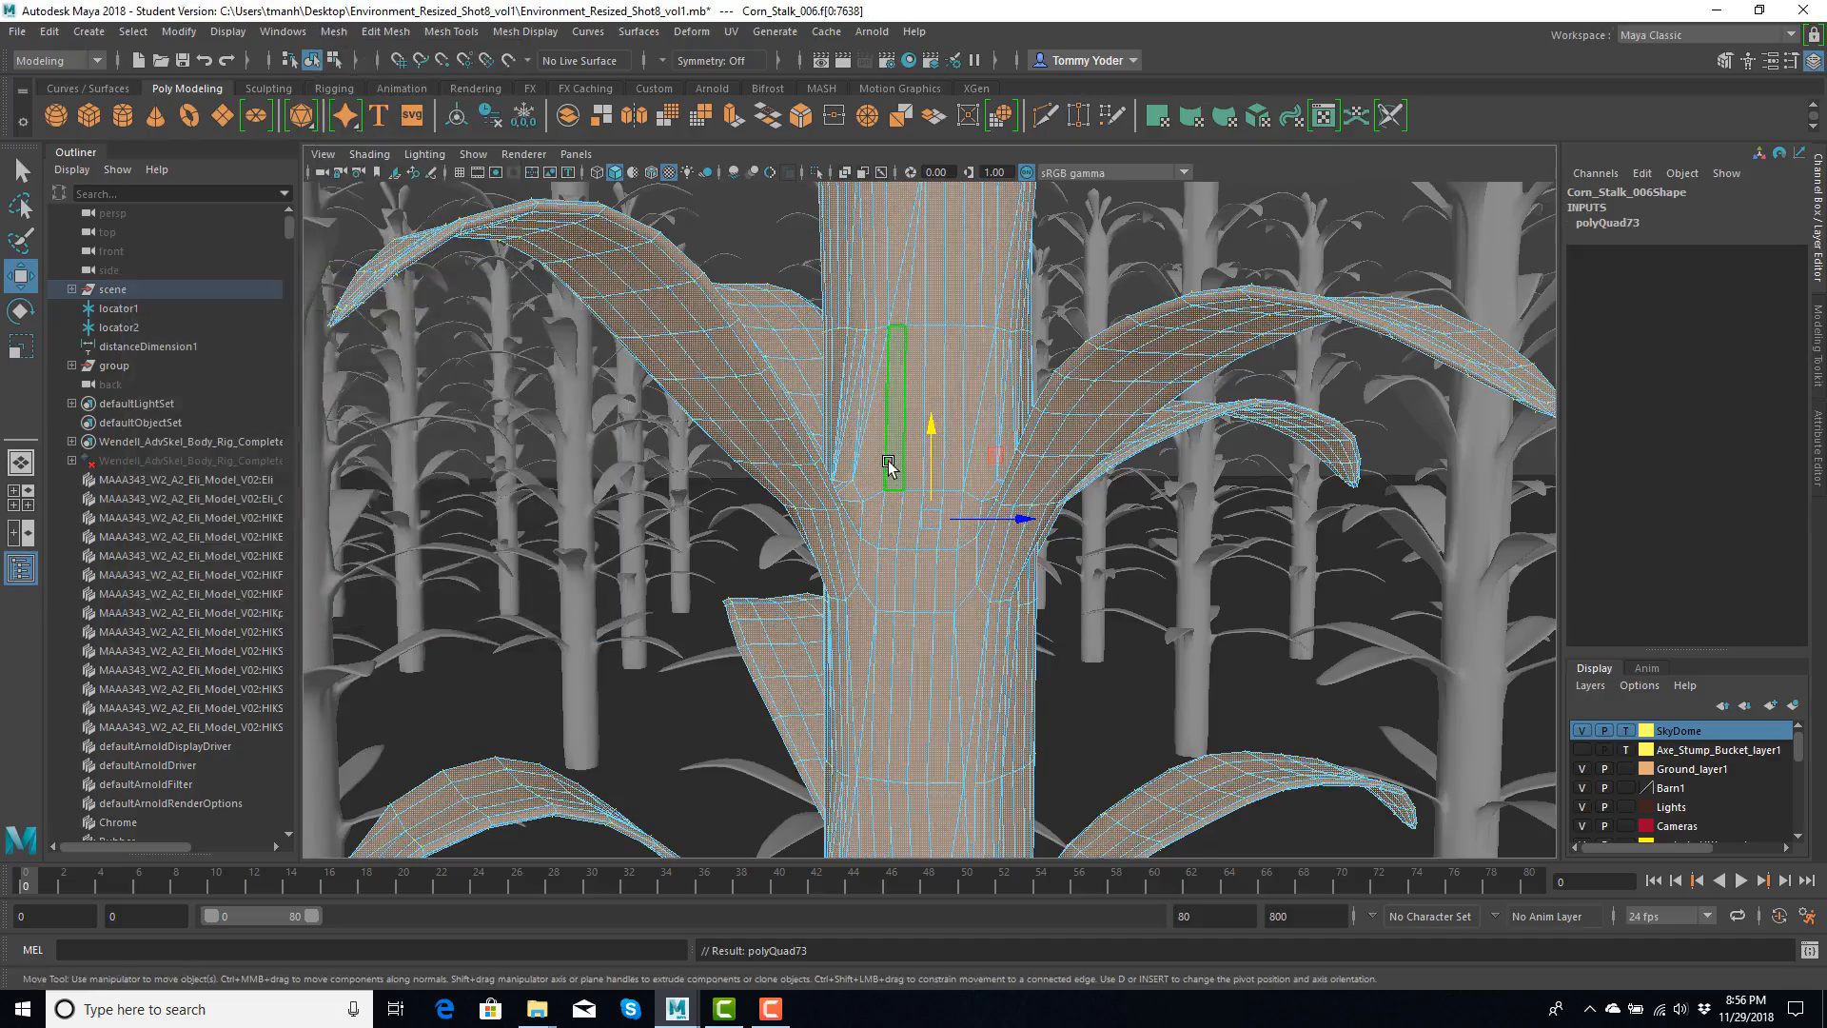
pyautogui.keyDown('alt'); pyautogui.moveTo(888, 466); pyautogui.dragTo(1065, 489); pyautogui.keyUp('alt')
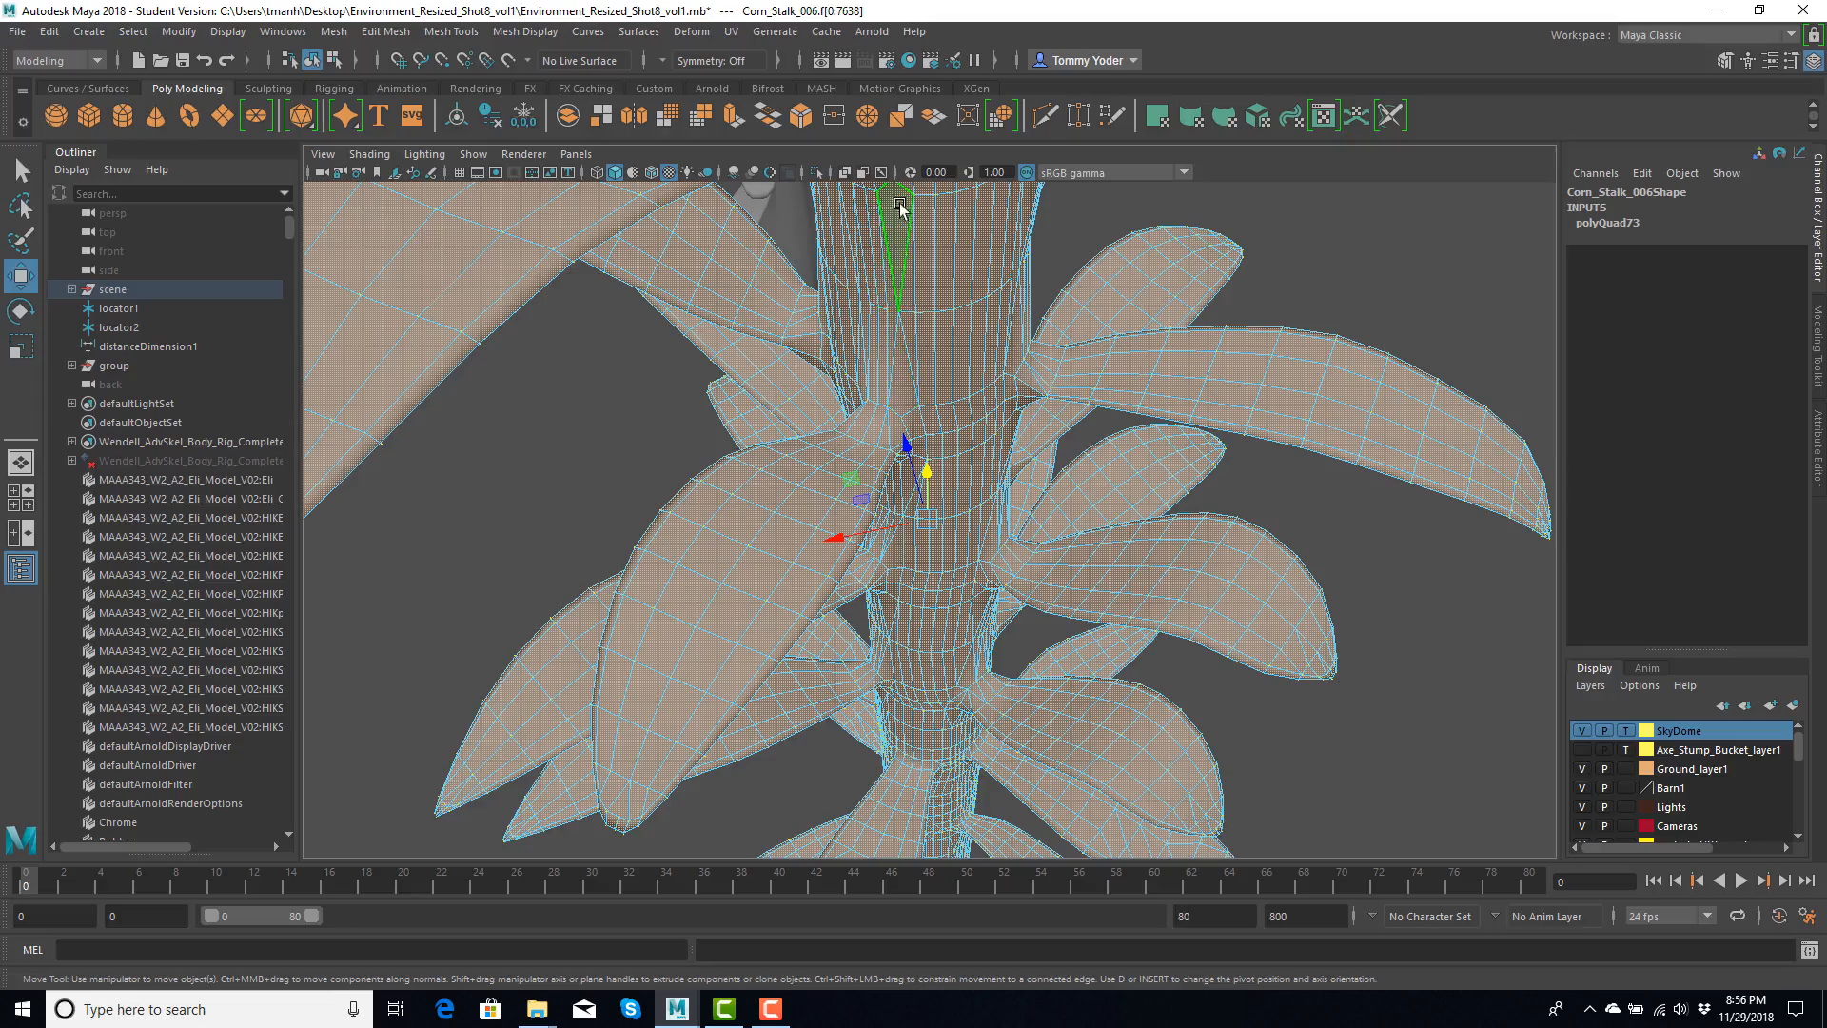
pyautogui.keyDown('alt'); pyautogui.moveTo(1071, 585); pyautogui.dragTo(826, 493); pyautogui.keyUp('alt')
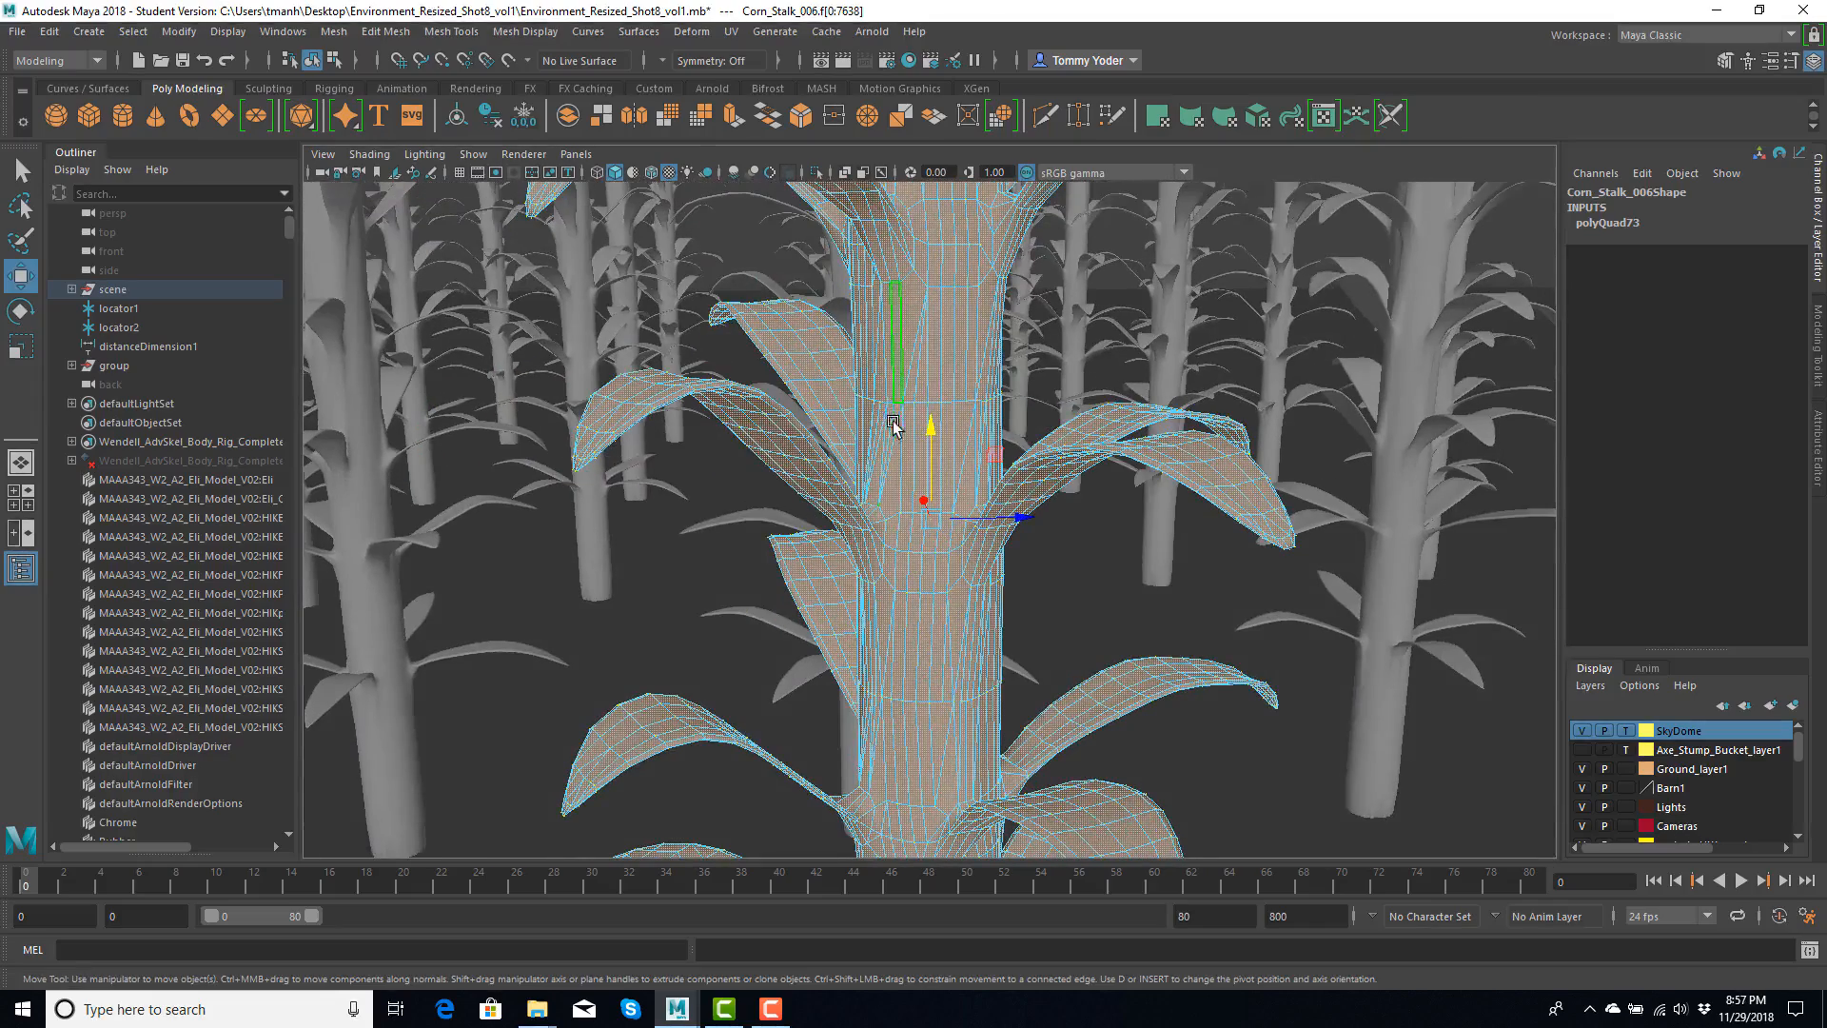
pyautogui.press('f')
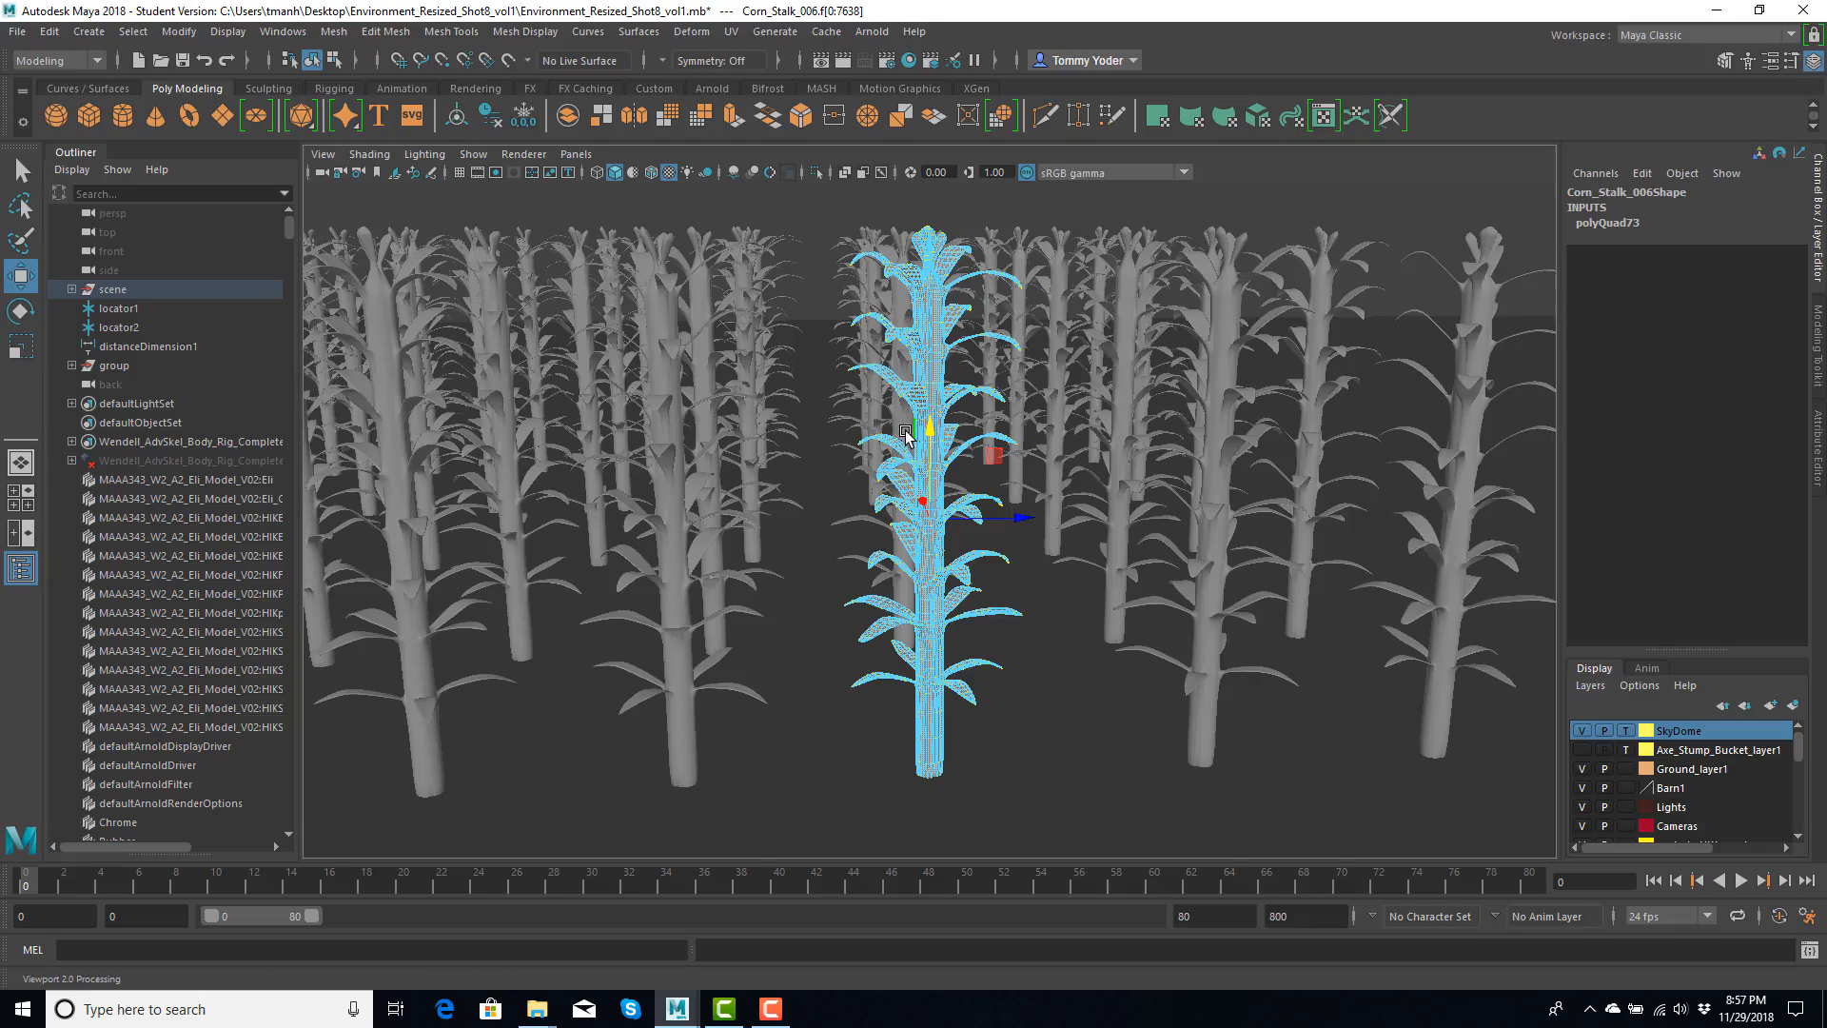
# - Locate the Eli skeleton rig by the ramp, select its right wrist control, and try moving it
pyautogui.scroll(-5, 906, 435)
pyautogui.keyDown('alt'); pyautogui.moveTo(958, 444); pyautogui.dragTo(752, 457); pyautogui.keyUp('alt')
pyautogui.keyDown('alt'); pyautogui.moveTo(752, 457); pyautogui.dragTo(1095, 291, button='middle'); pyautogui.keyUp('alt')
pyautogui.keyDown('alt'); pyautogui.moveTo(1094, 291); pyautogui.dragTo(1011, 266); pyautogui.keyUp('alt')
pyautogui.keyDown('alt'); pyautogui.moveTo(841, 449); pyautogui.dragTo(990, 425, button='middle'); pyautogui.keyUp('alt')
pyautogui.scroll(4, 887, 457)
pyautogui.scroll(-1, 724, 394)
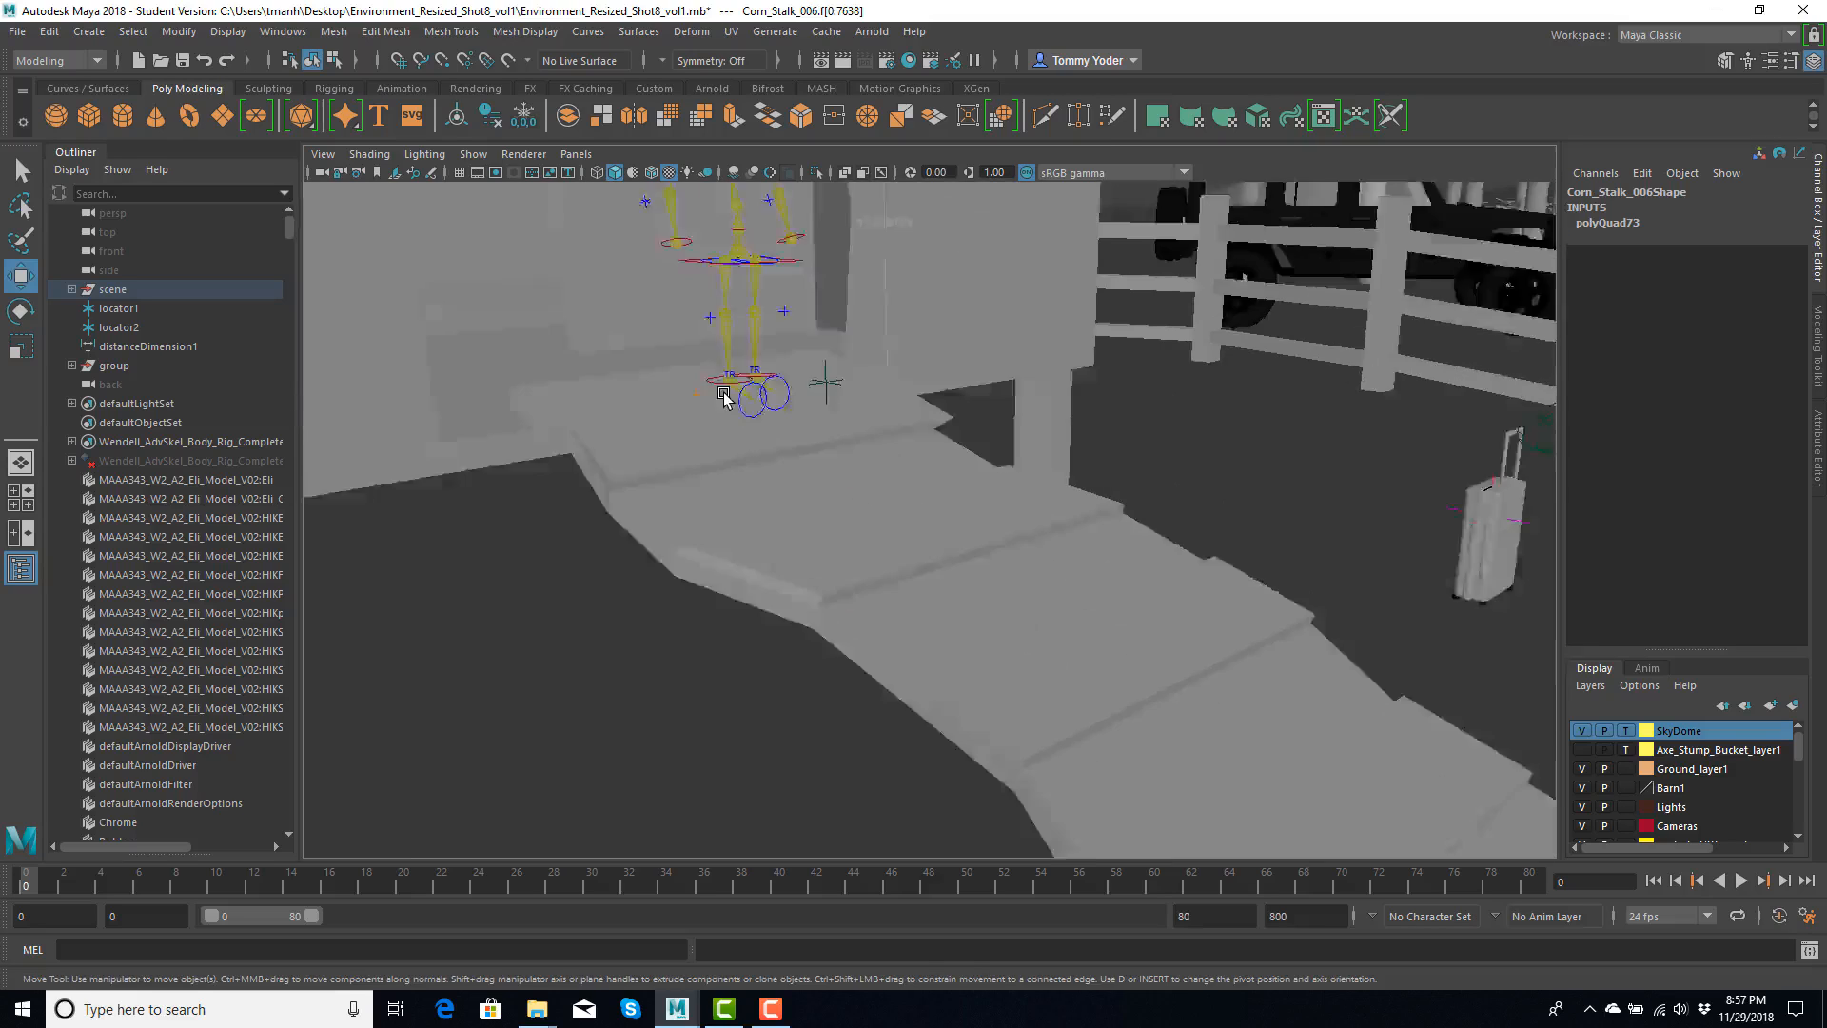
pyautogui.scroll(-3, 724, 393)
pyautogui.keyDown('alt'); pyautogui.moveTo(725, 366); pyautogui.dragTo(824, 437, button='middle'); pyautogui.keyUp('alt')
pyautogui.scroll(5, 824, 437)
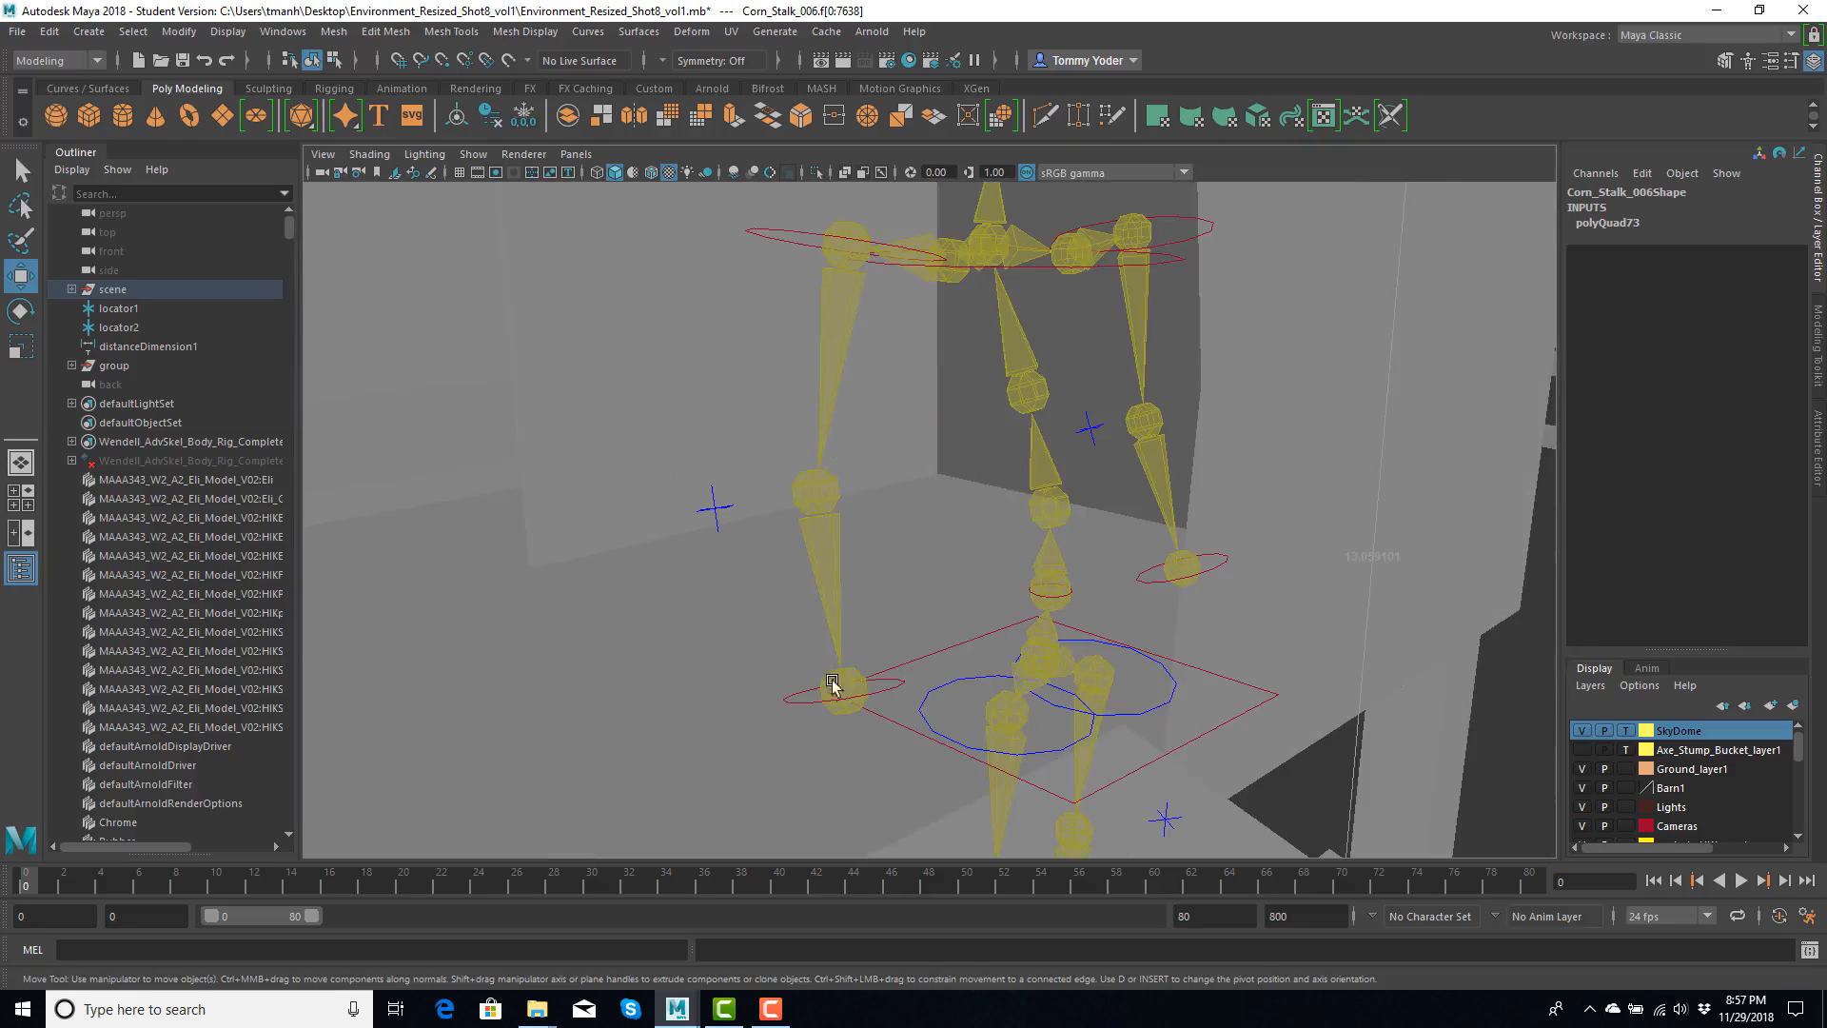
pyautogui.click(869, 695)
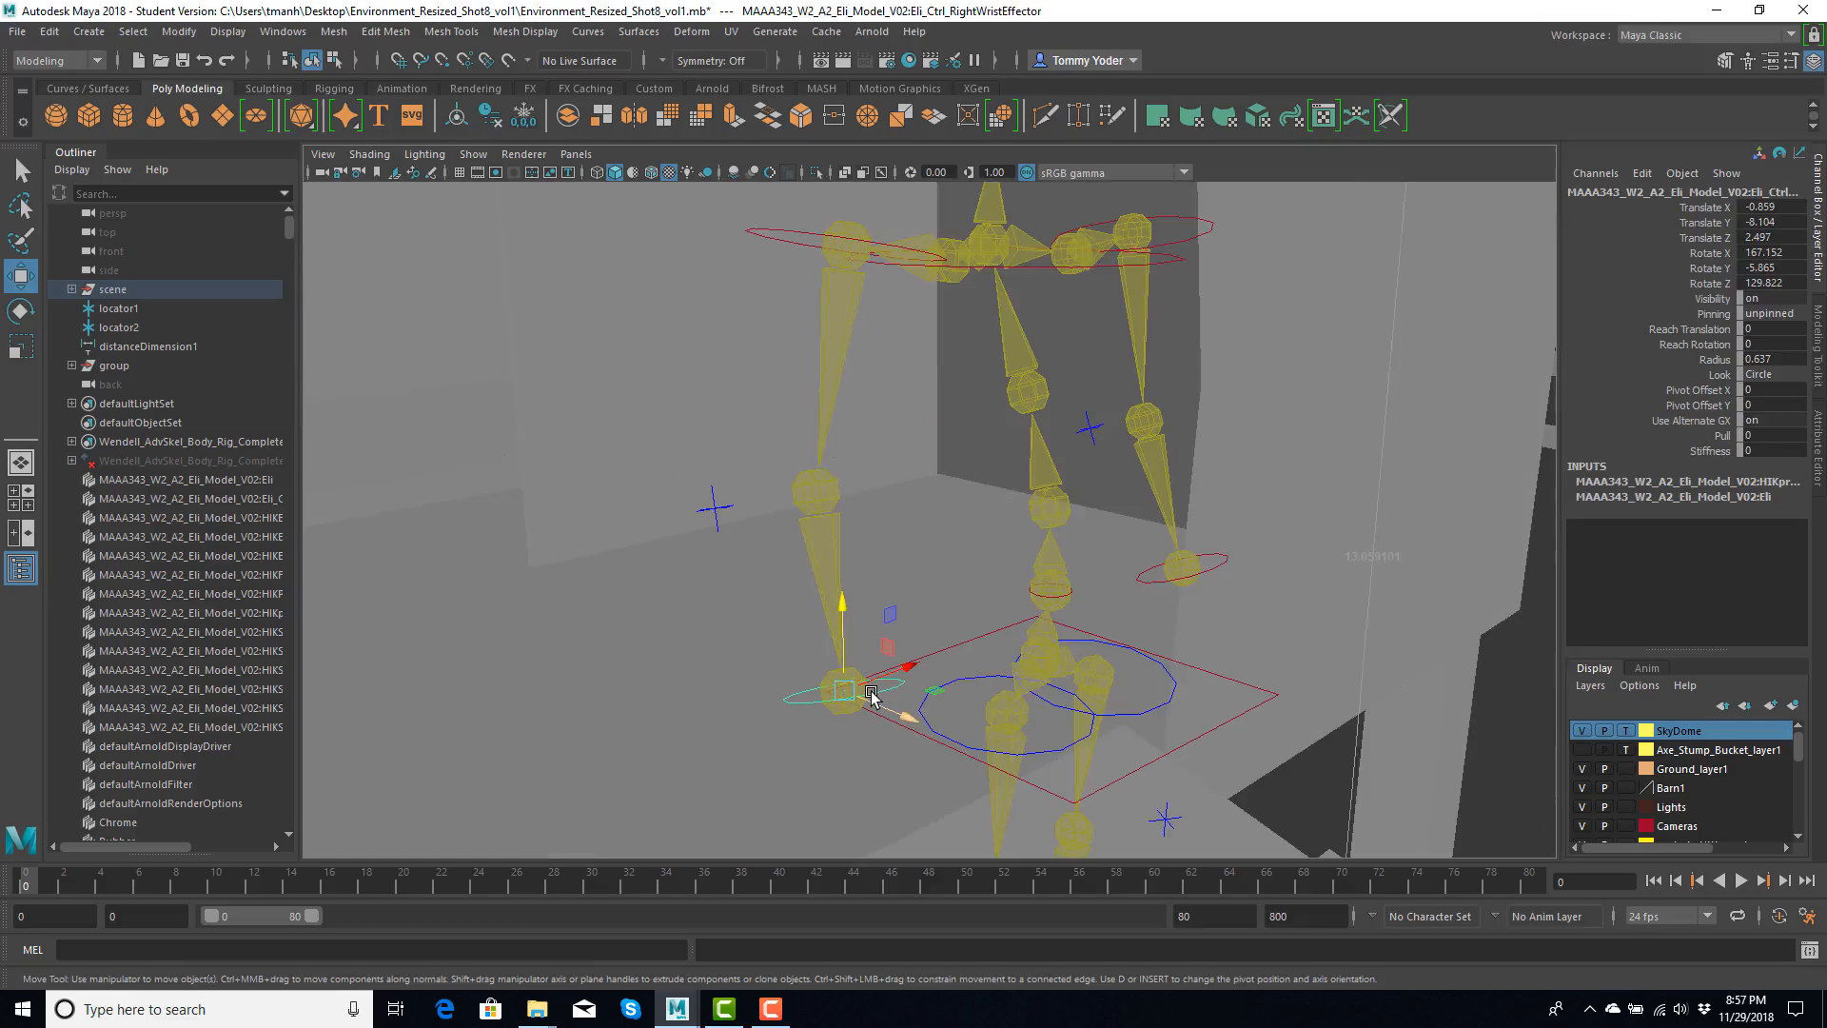
pyautogui.moveTo(914, 664); pyautogui.dragTo(854, 670)
# - Select the Eli rig's right hip control and try moving it to test the pelvis
pyautogui.click(961, 682)
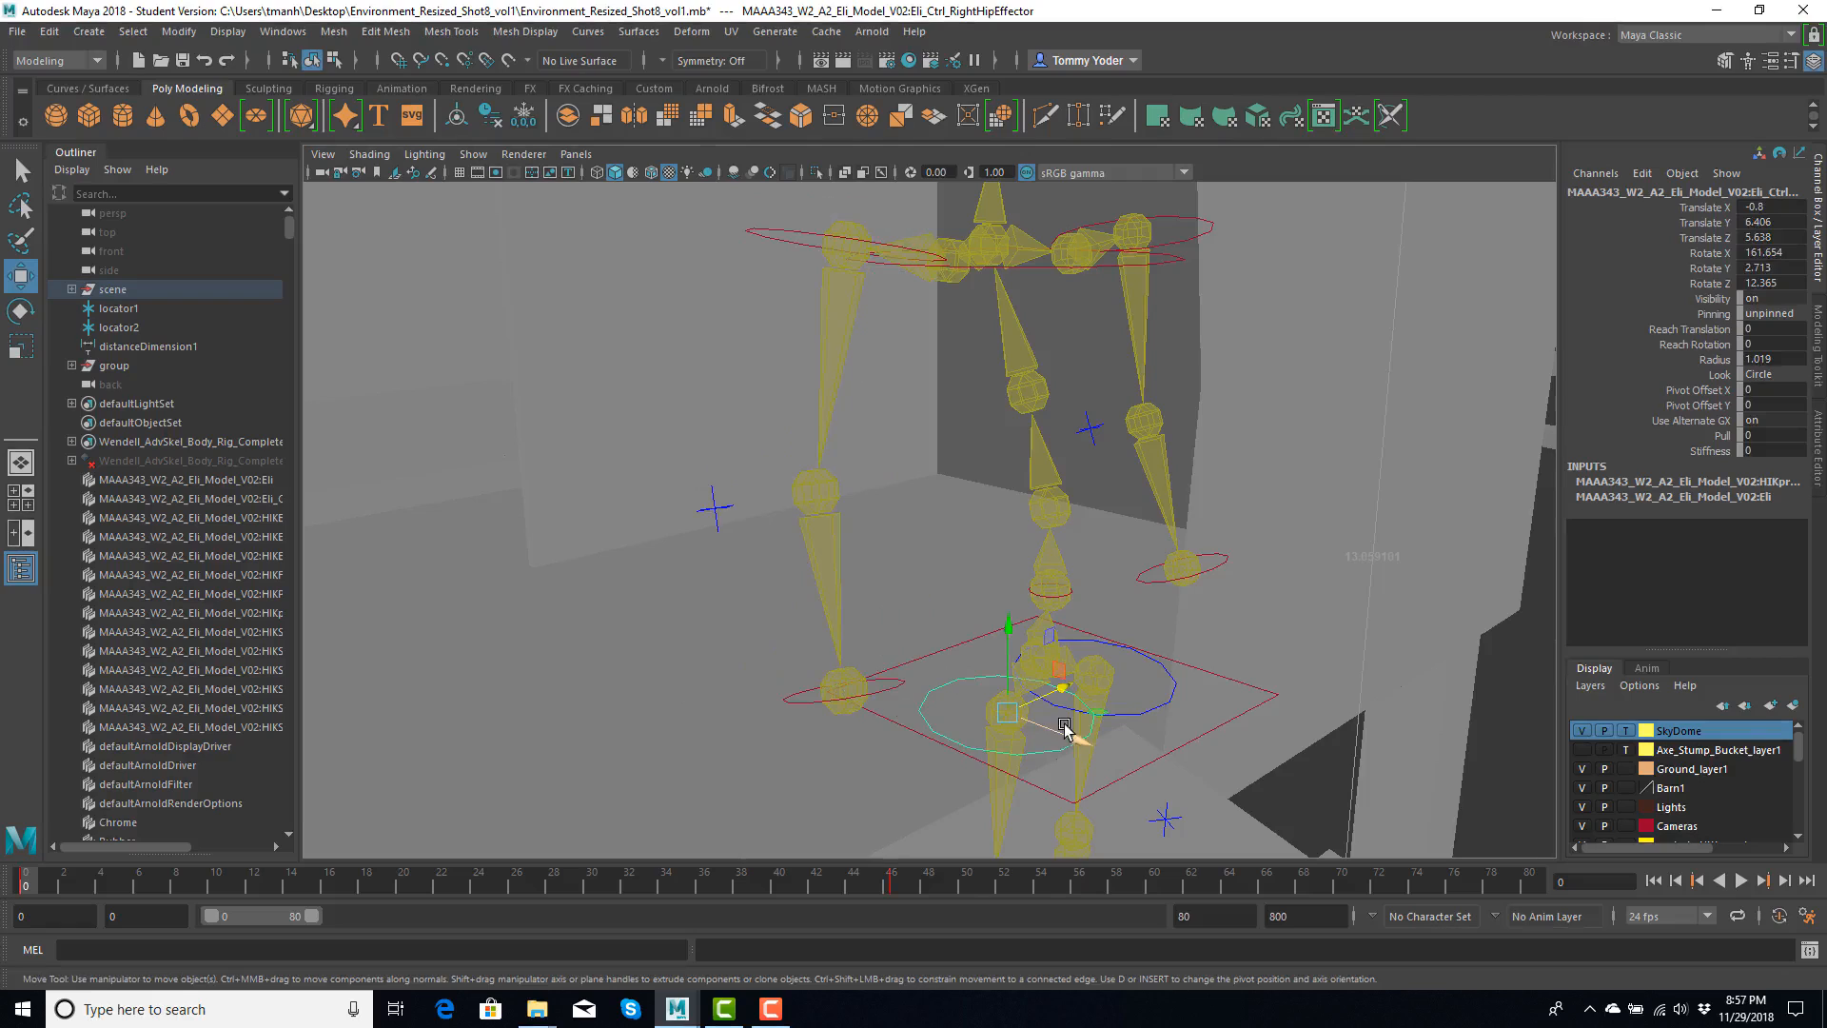
pyautogui.moveTo(1065, 729); pyautogui.dragTo(1001, 722)
pyautogui.scroll(-10, 1036, 770)
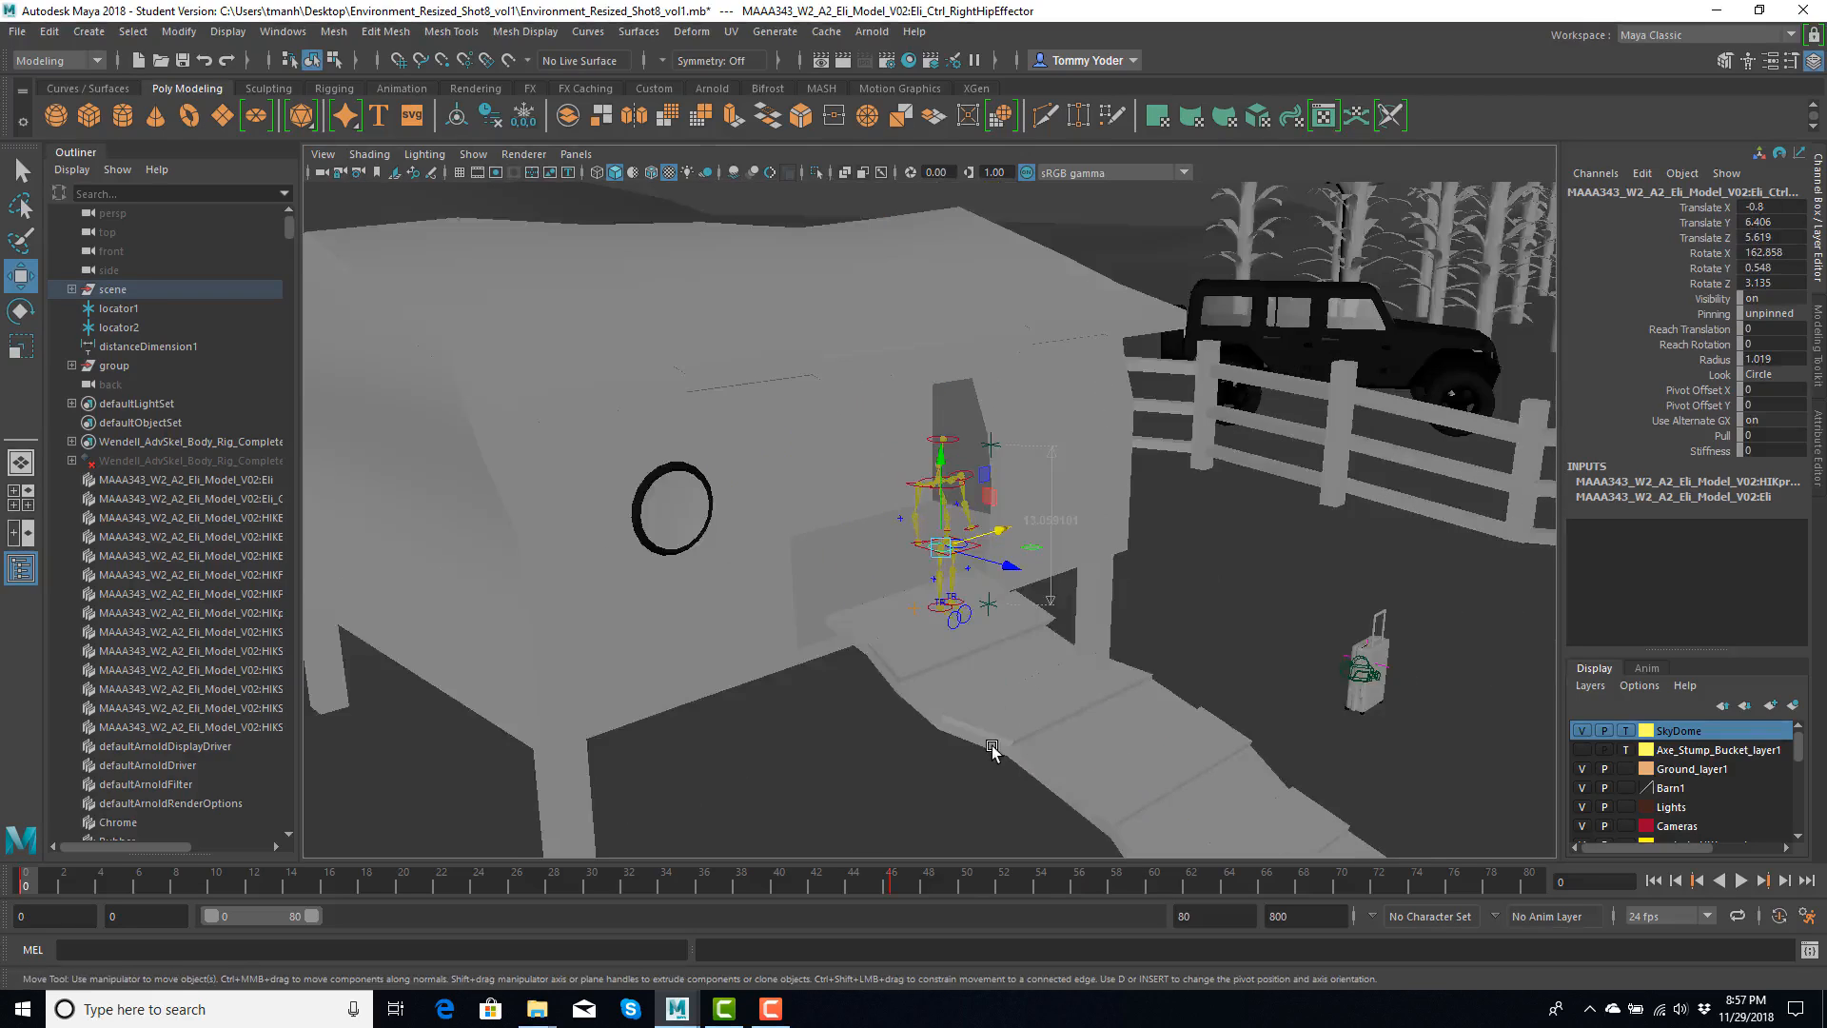
# - Select and frame the right shoulder control, try moving it, and undo the change
pyautogui.scroll(10, 992, 749)
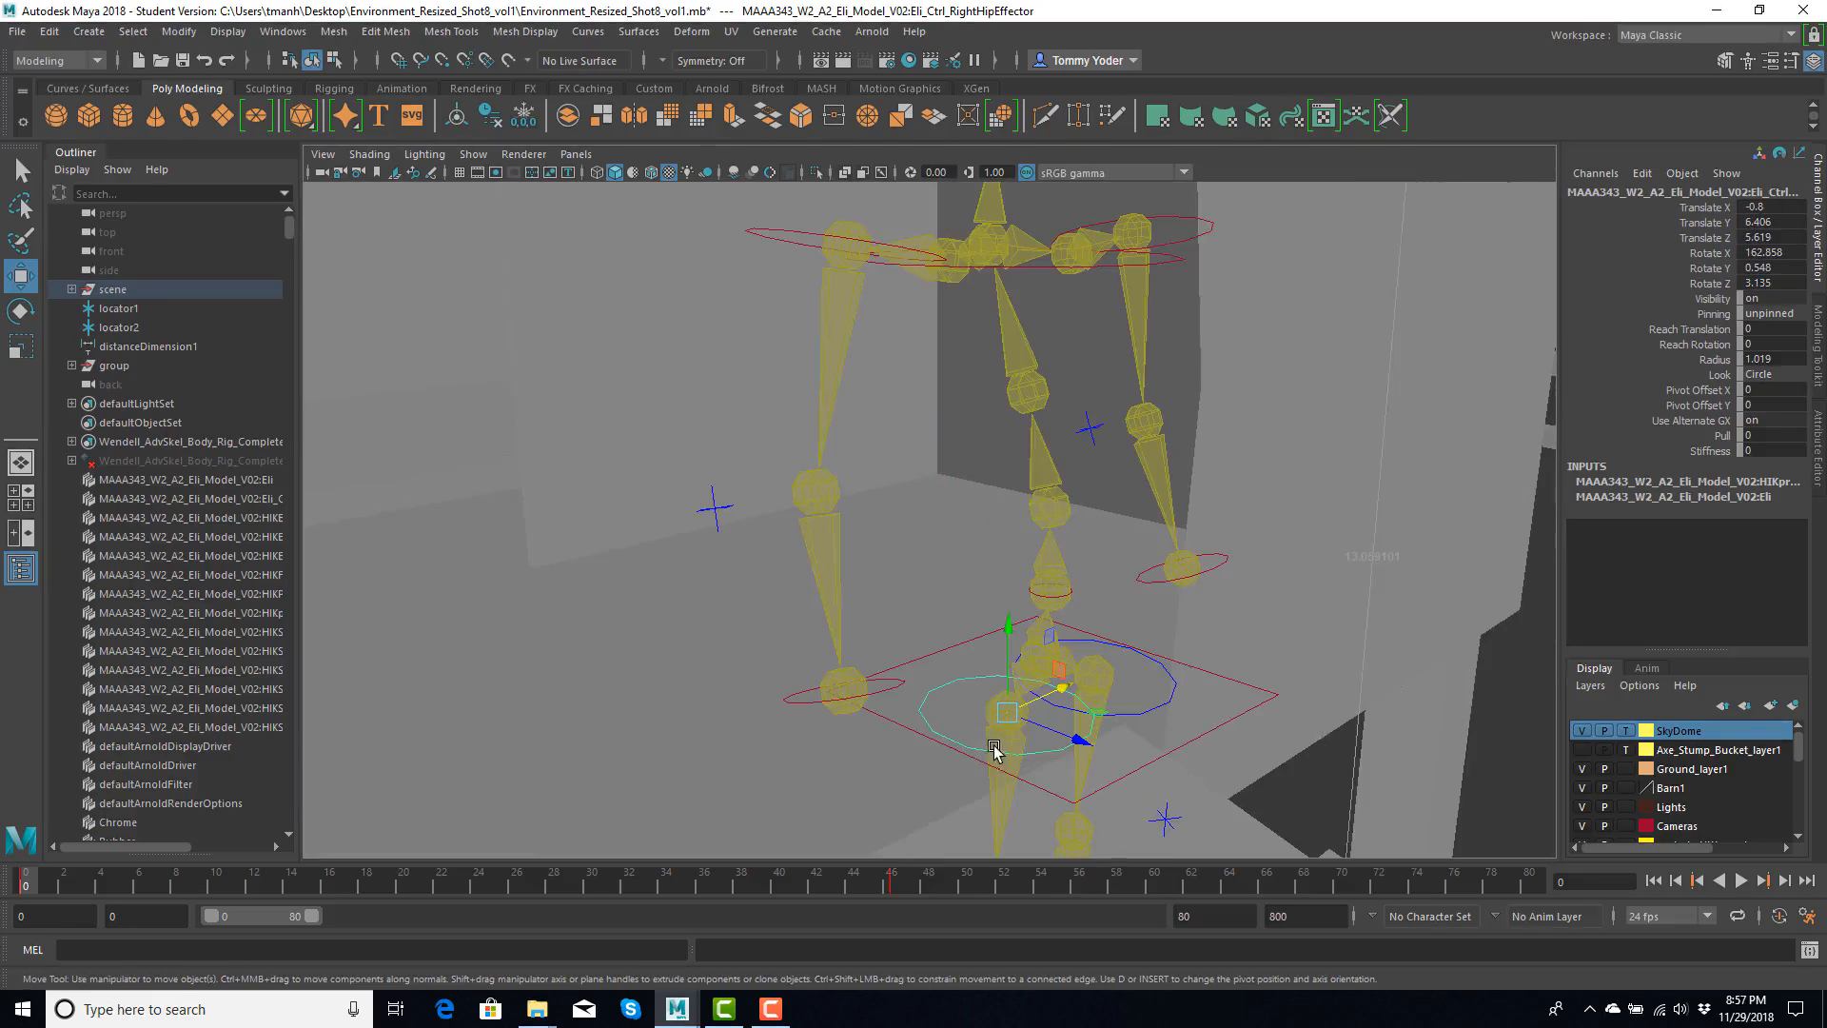
pyautogui.click(887, 240)
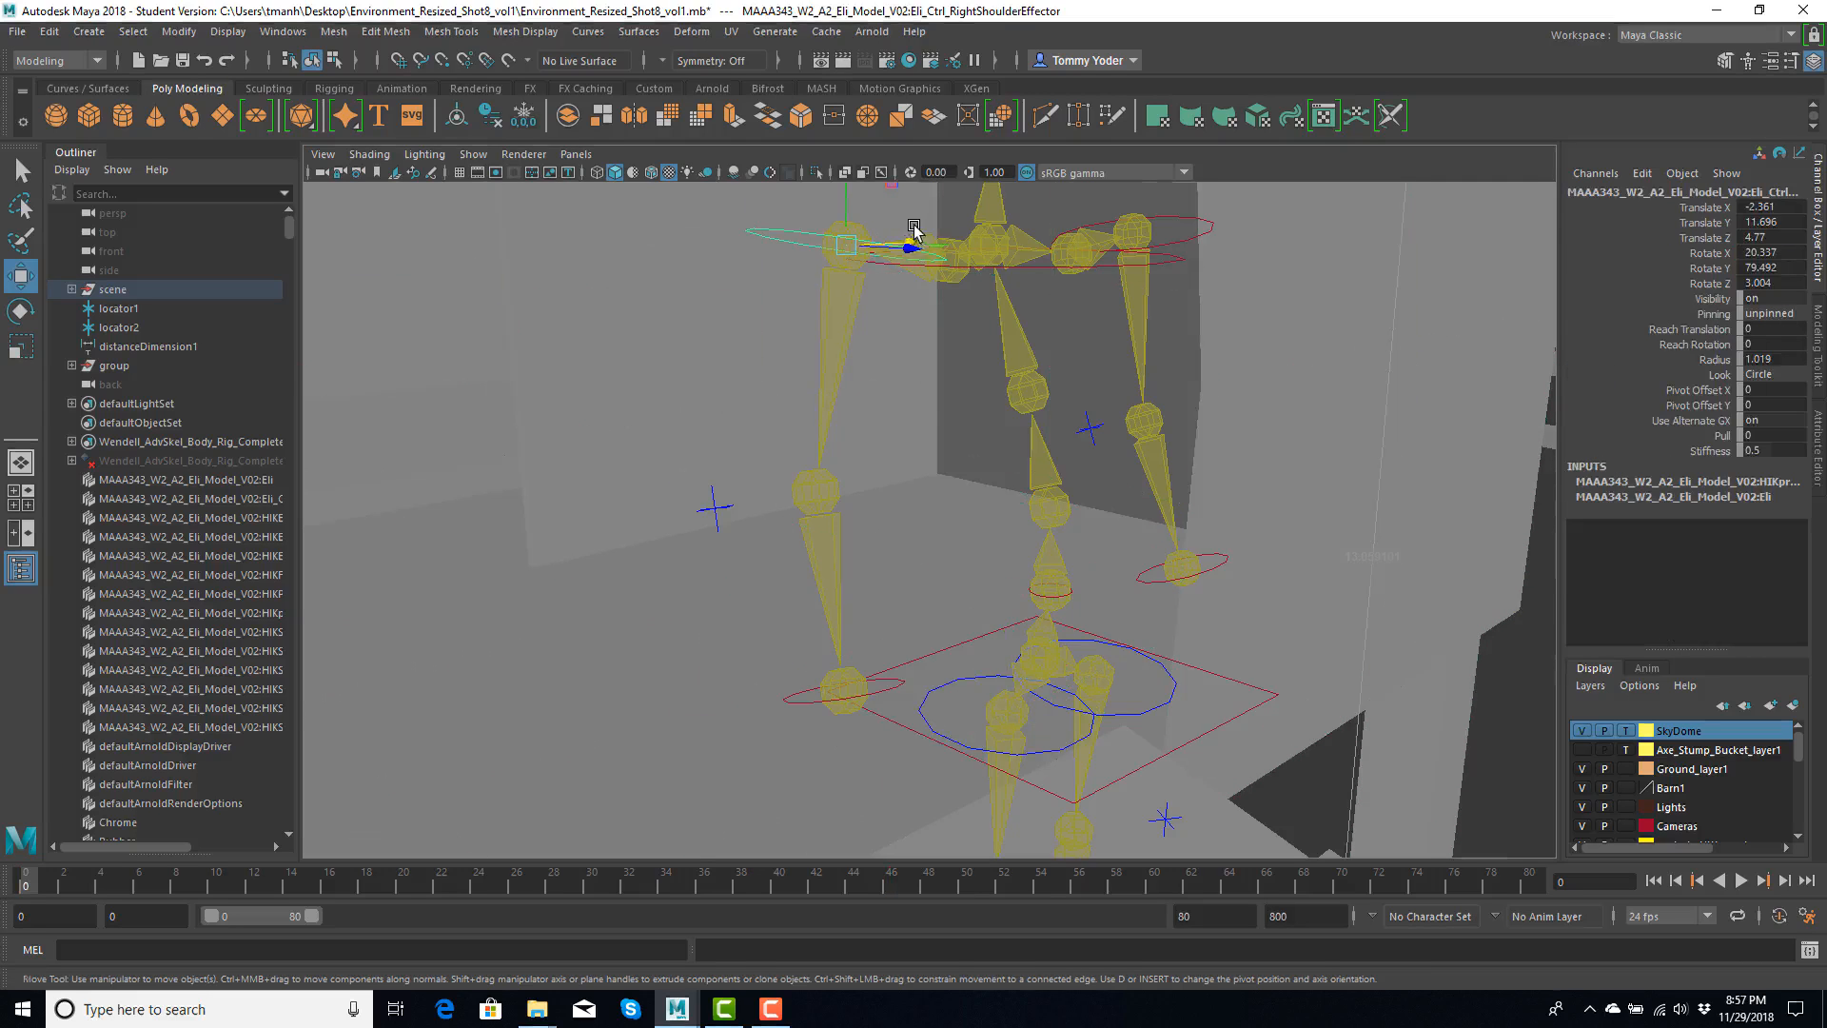
pyautogui.press('f')
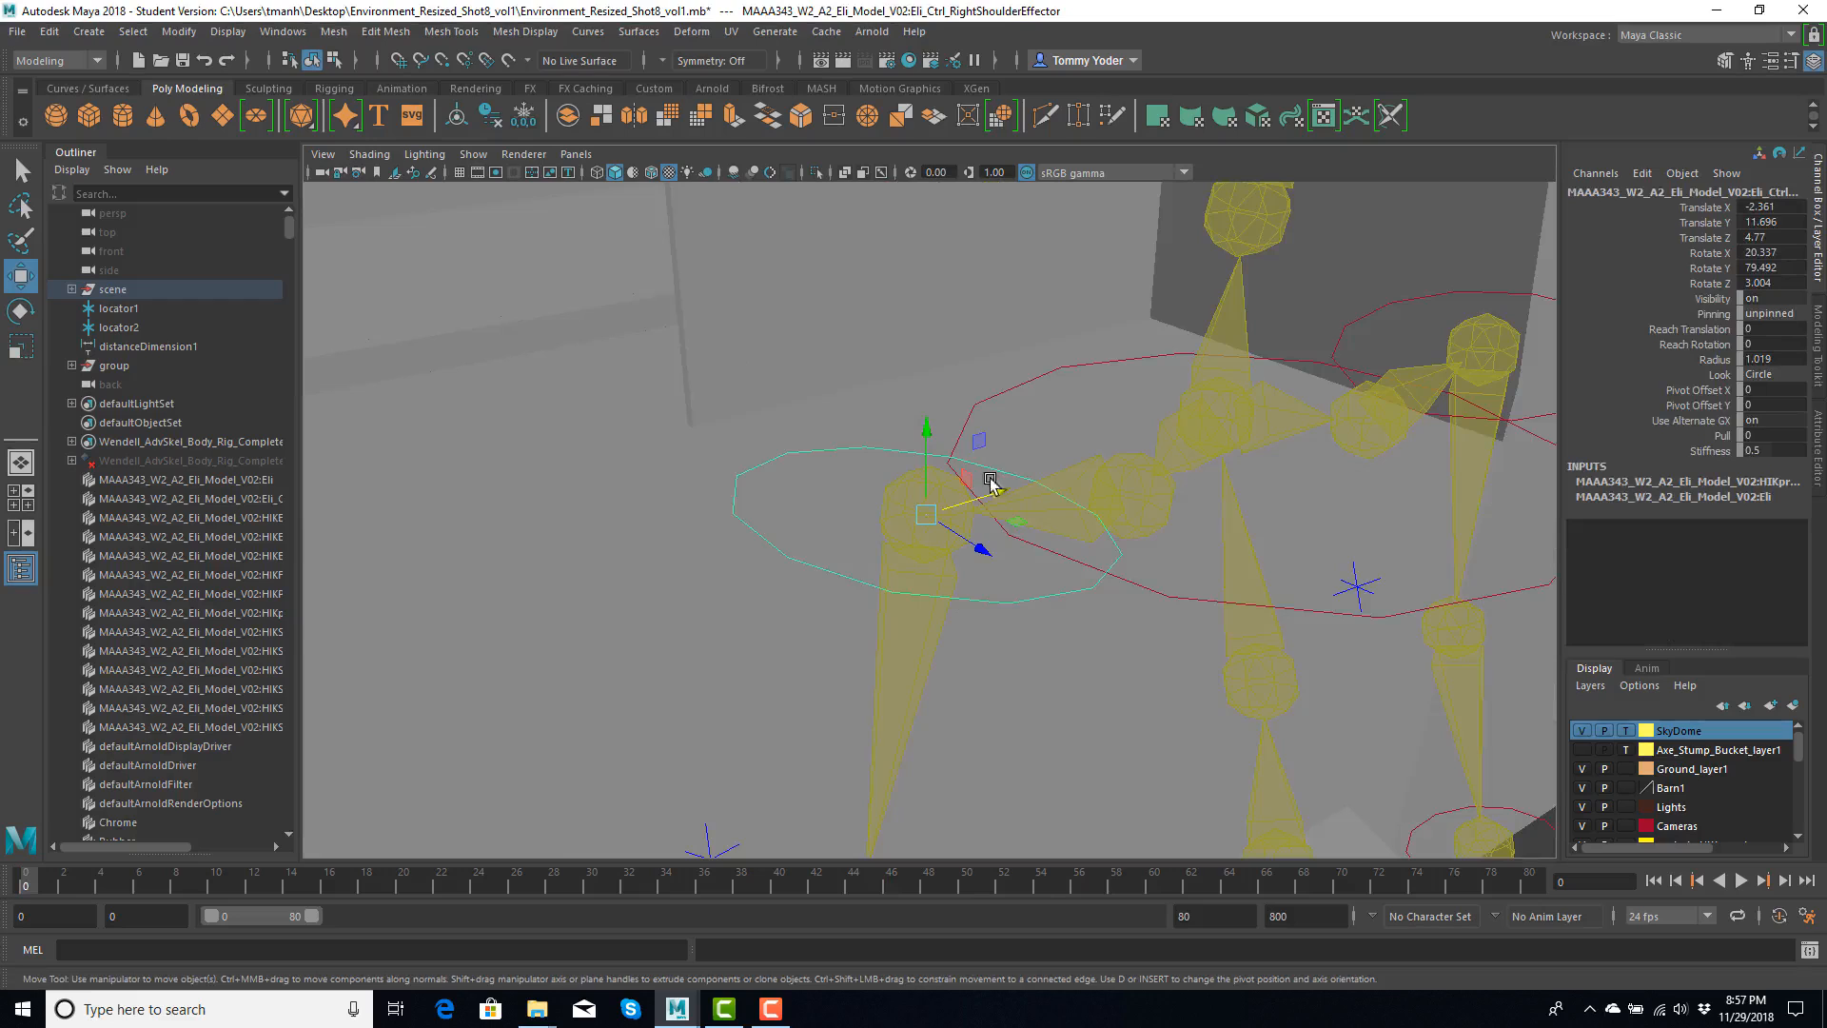
pyautogui.moveTo(992, 487); pyautogui.dragTo(984, 496)
pyautogui.hotkey('ctrl', 'z')
pyautogui.scroll(-1, 996, 483)
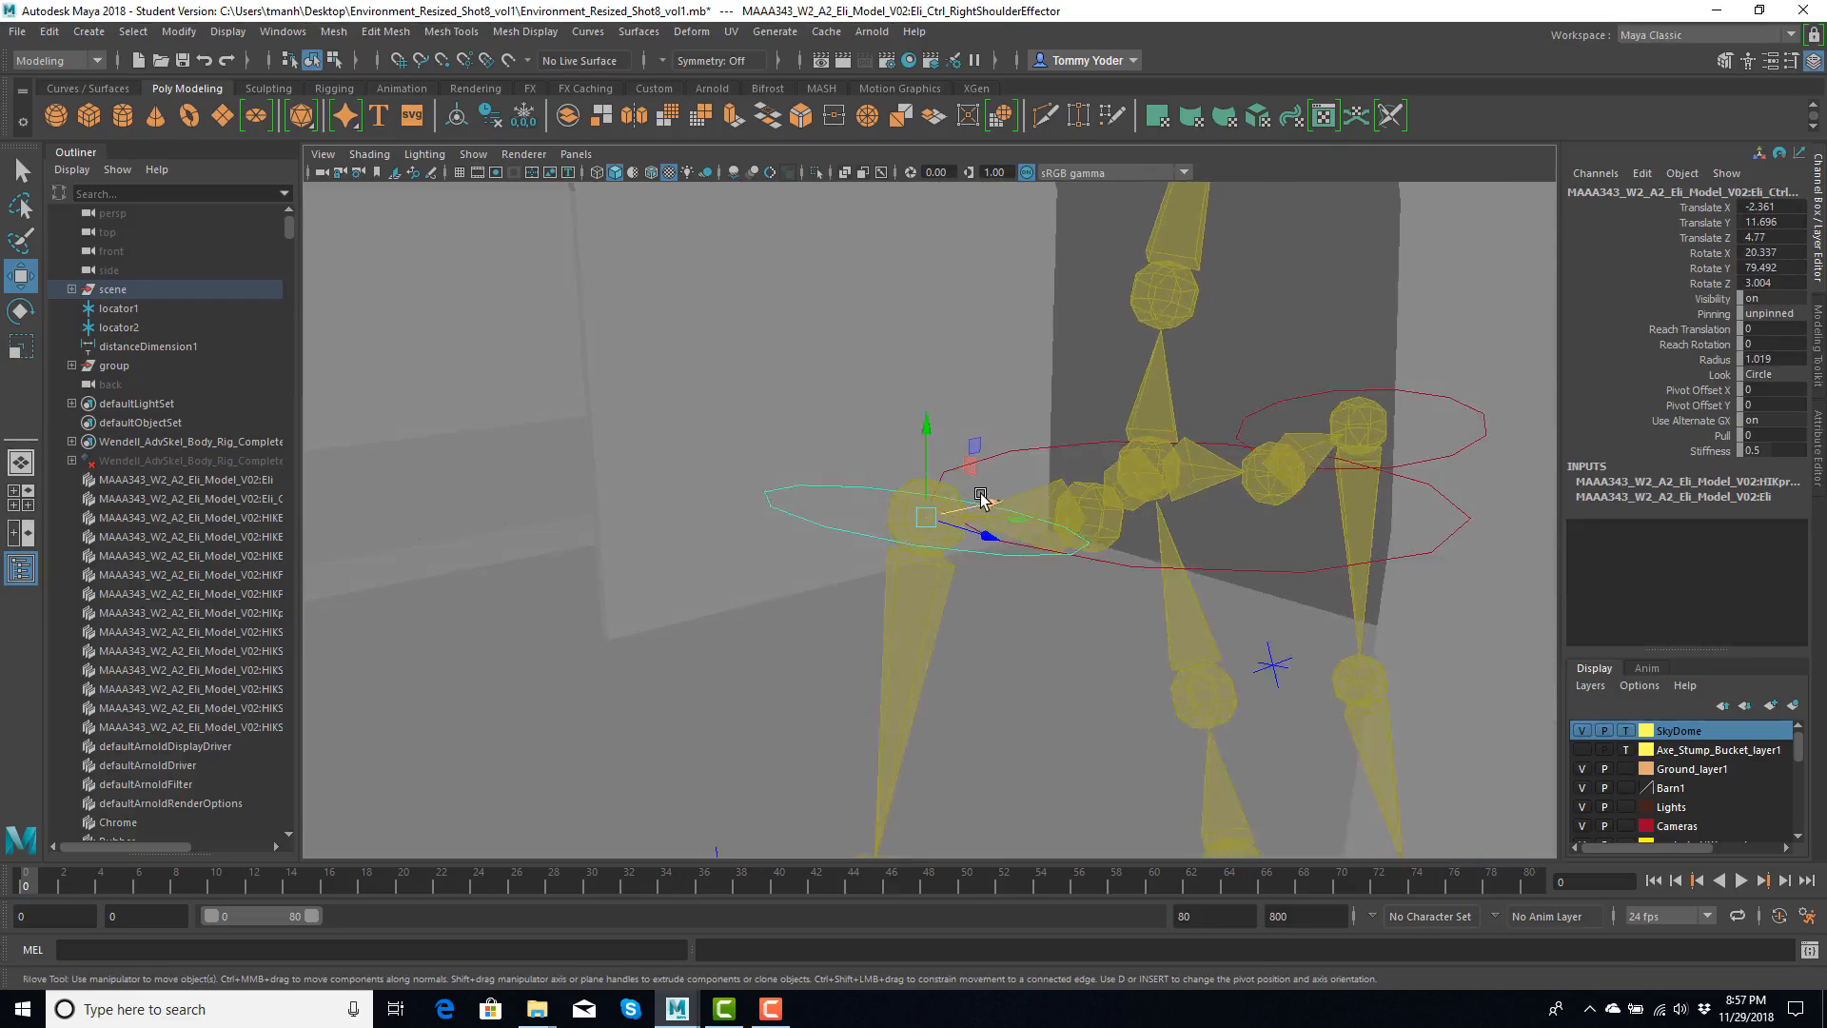
pyautogui.scroll(-3, 993, 543)
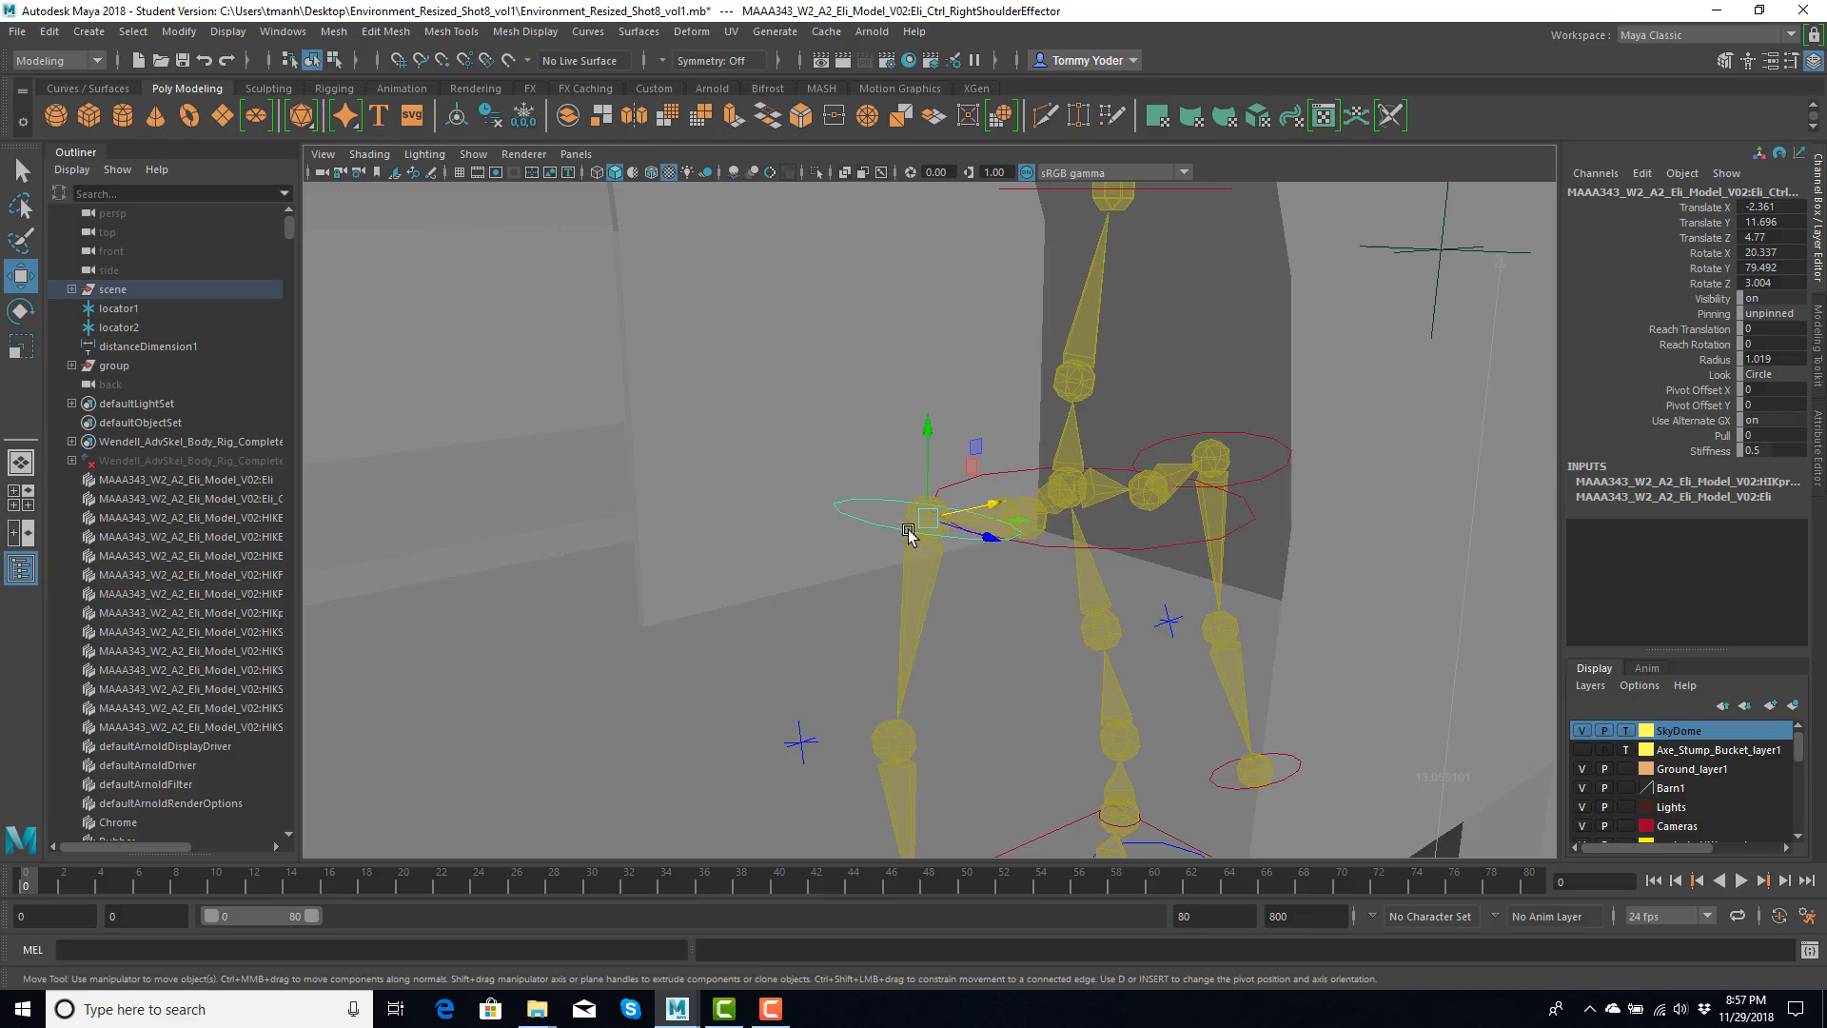
# - Show the right shoulder control's attributes and try moving the right shoulder and right elbow controls
pyautogui.click(1817, 440)
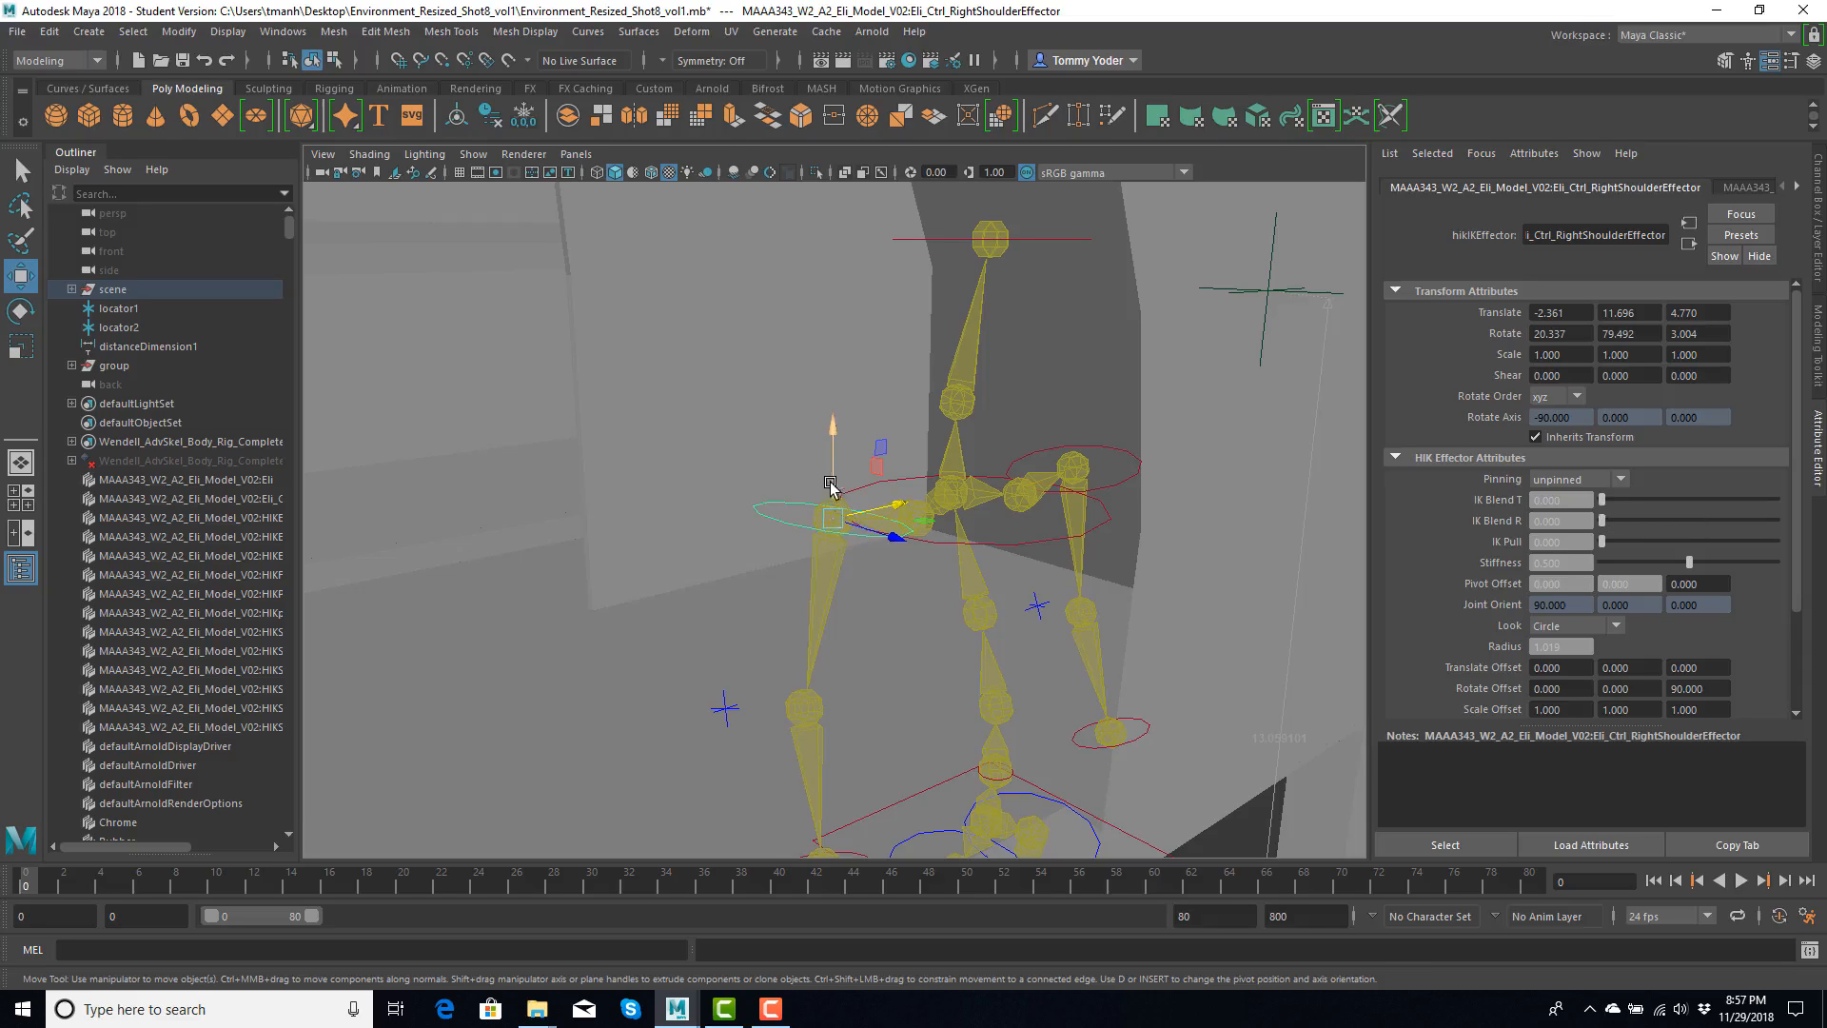
pyautogui.moveTo(834, 448); pyautogui.dragTo(785, 630)
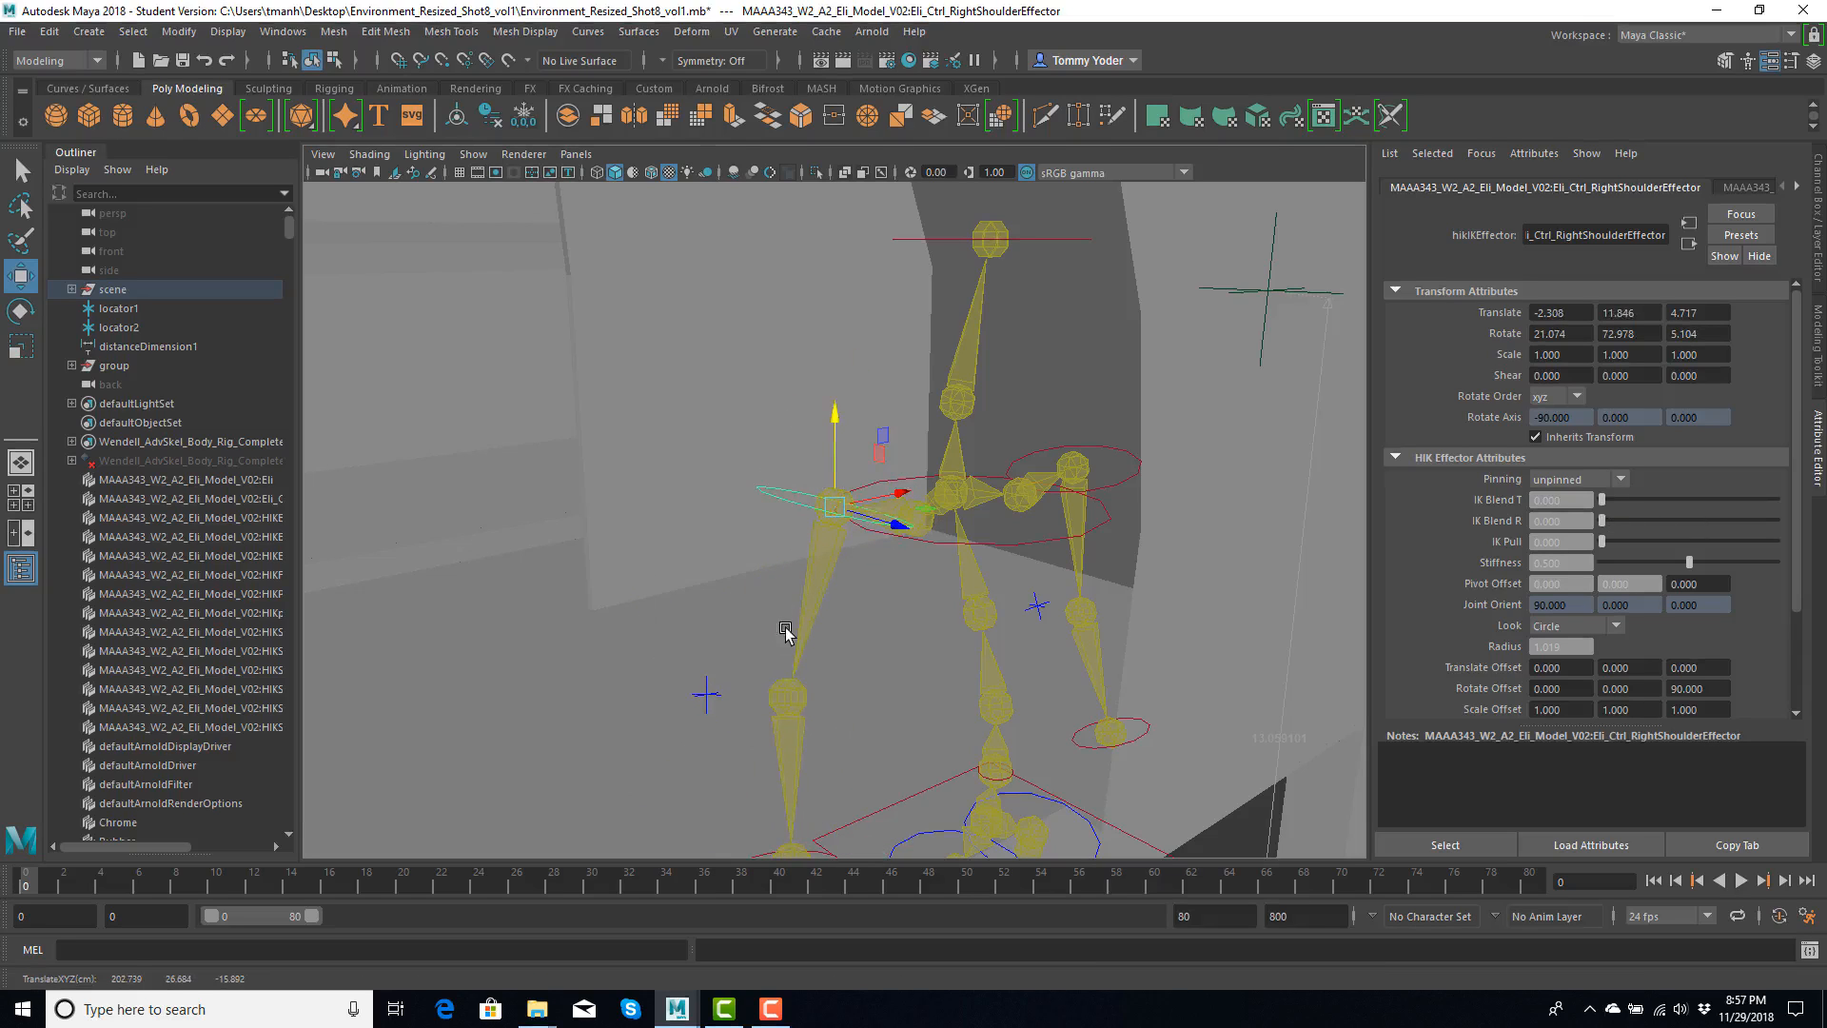
pyautogui.click(790, 697)
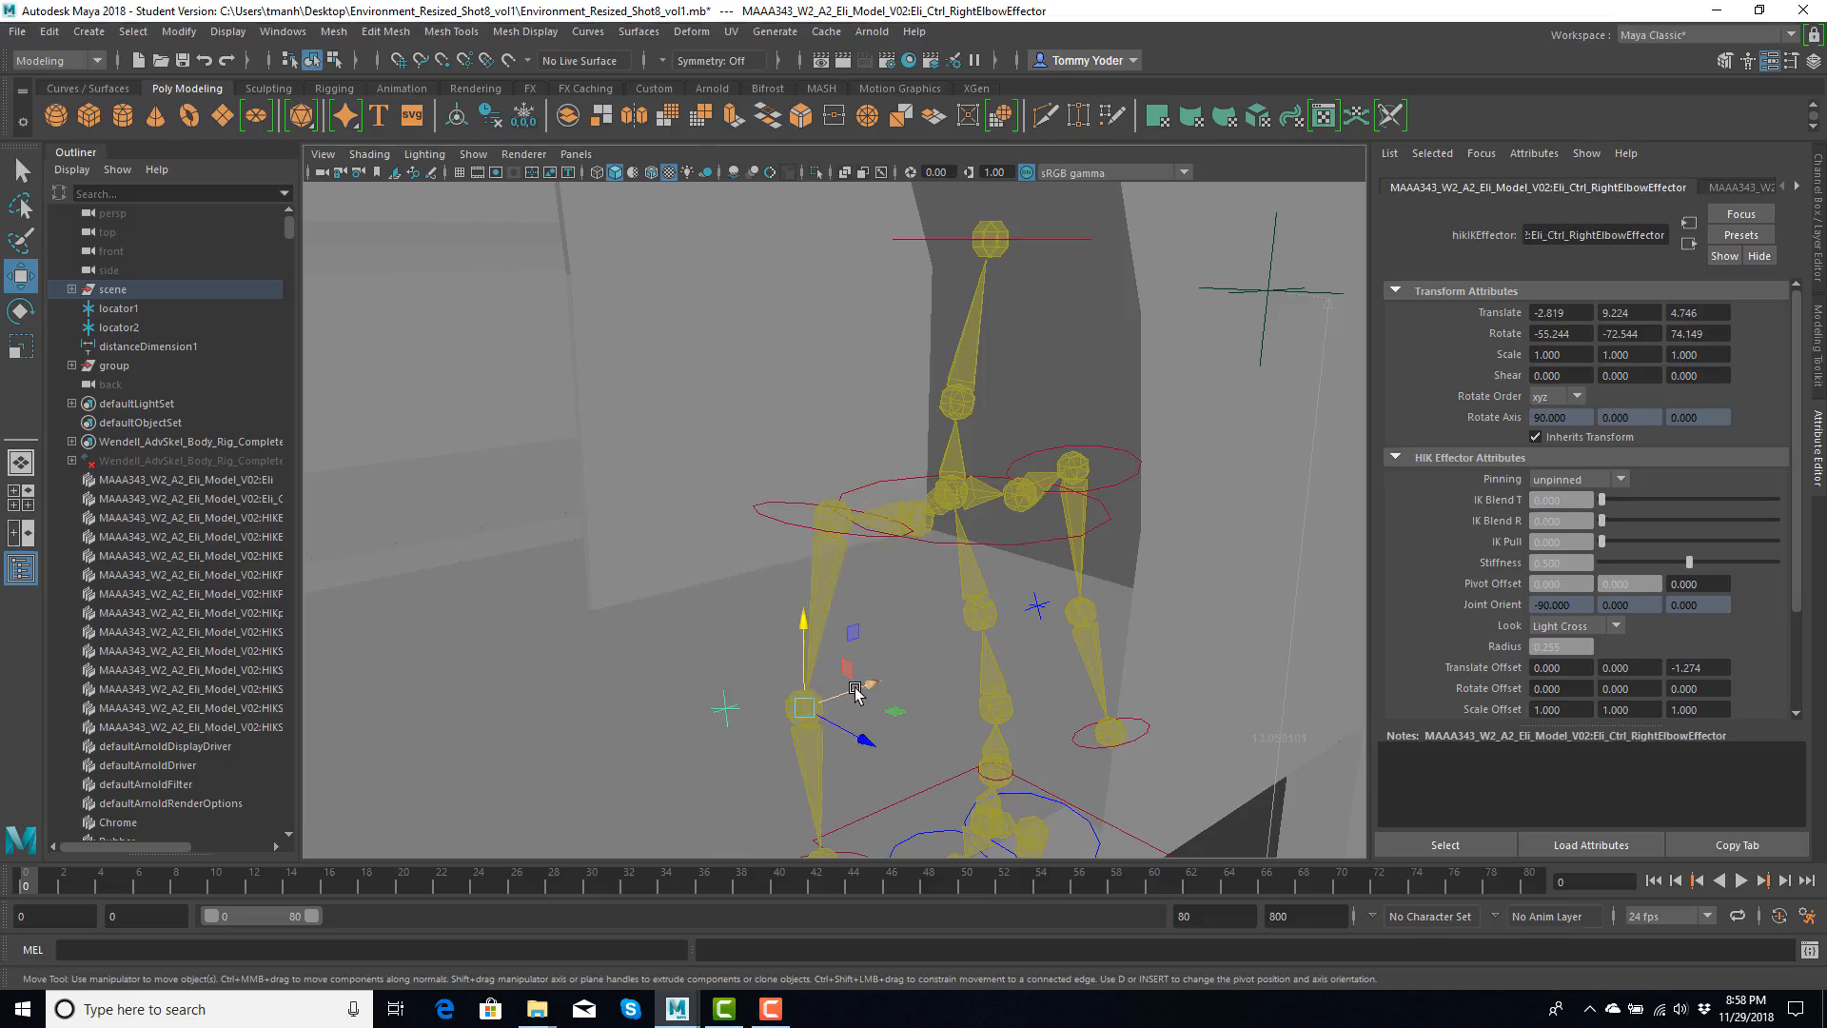
pyautogui.moveTo(855, 692)
pyautogui.mouseDown()
pyautogui.moveTo(956, 657)
pyautogui.moveTo(800, 701)
pyautogui.moveTo(901, 665)
pyautogui.moveTo(870, 682)
pyautogui.mouseUp()
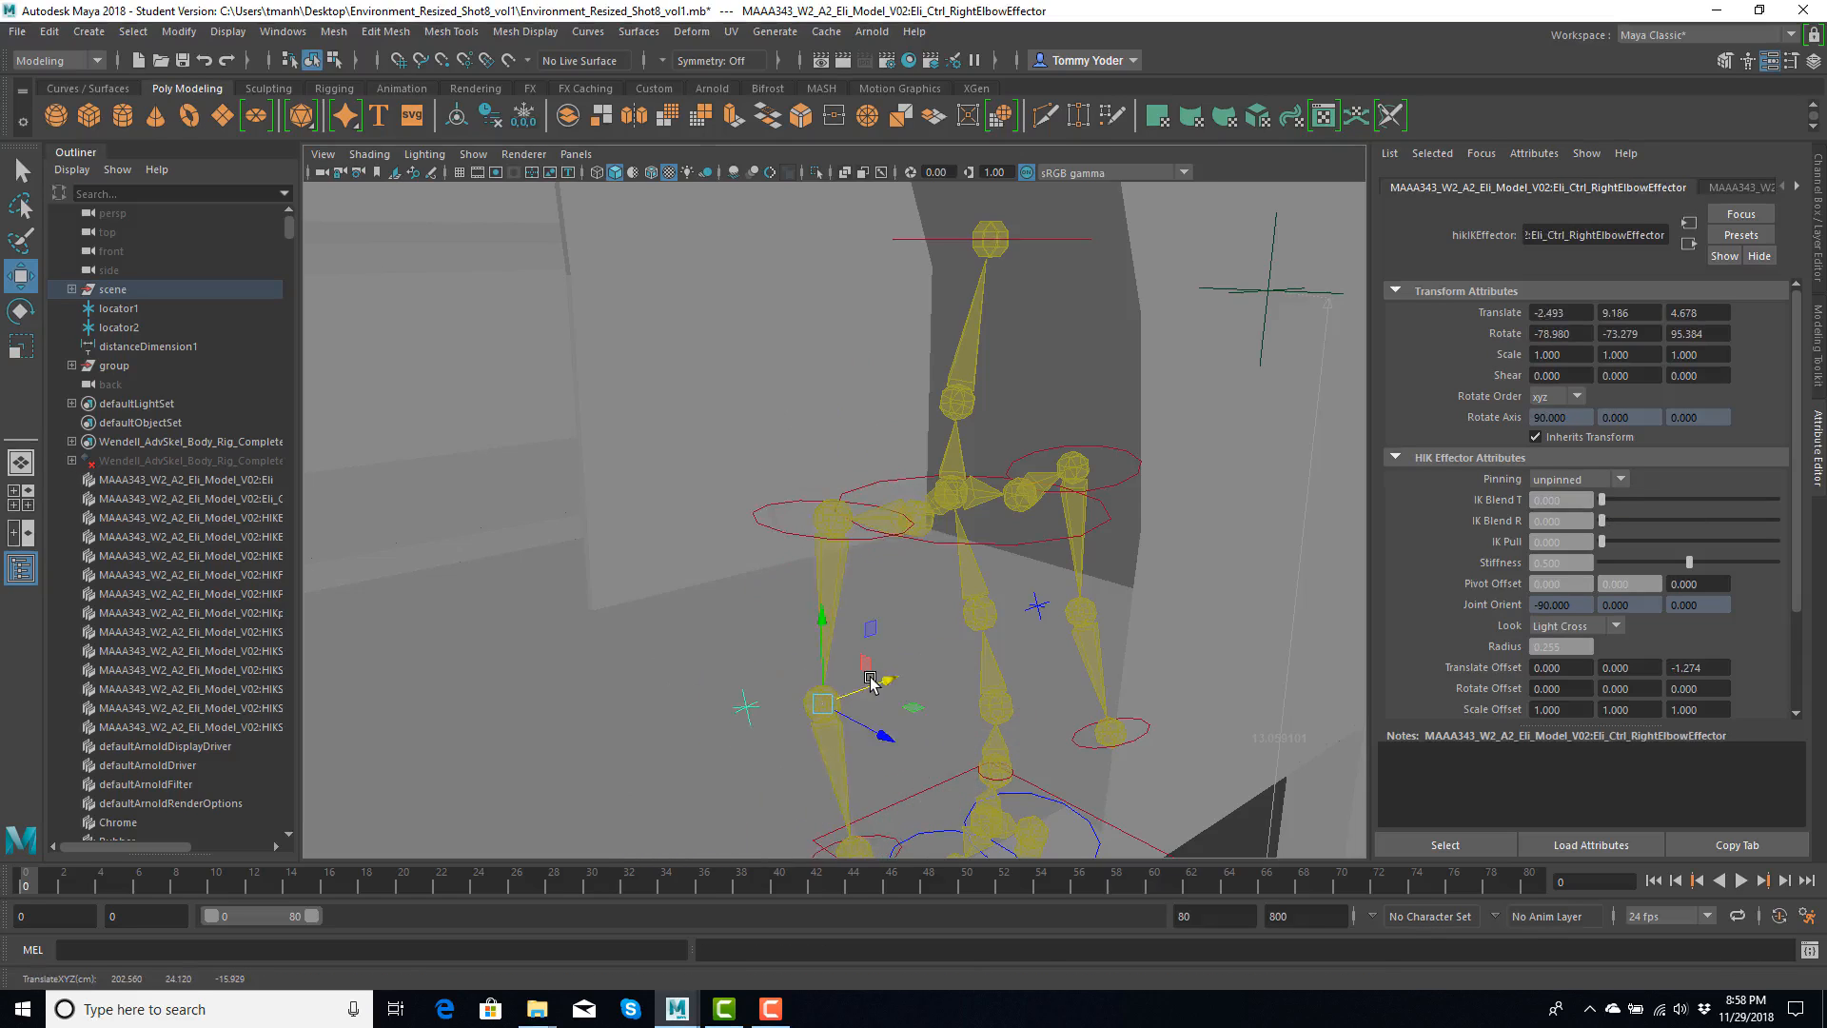
pyautogui.hotkey('ctrl', 'z')
# - Select the rig's head control, try moving it, and undo the movement
pyautogui.click(953, 241)
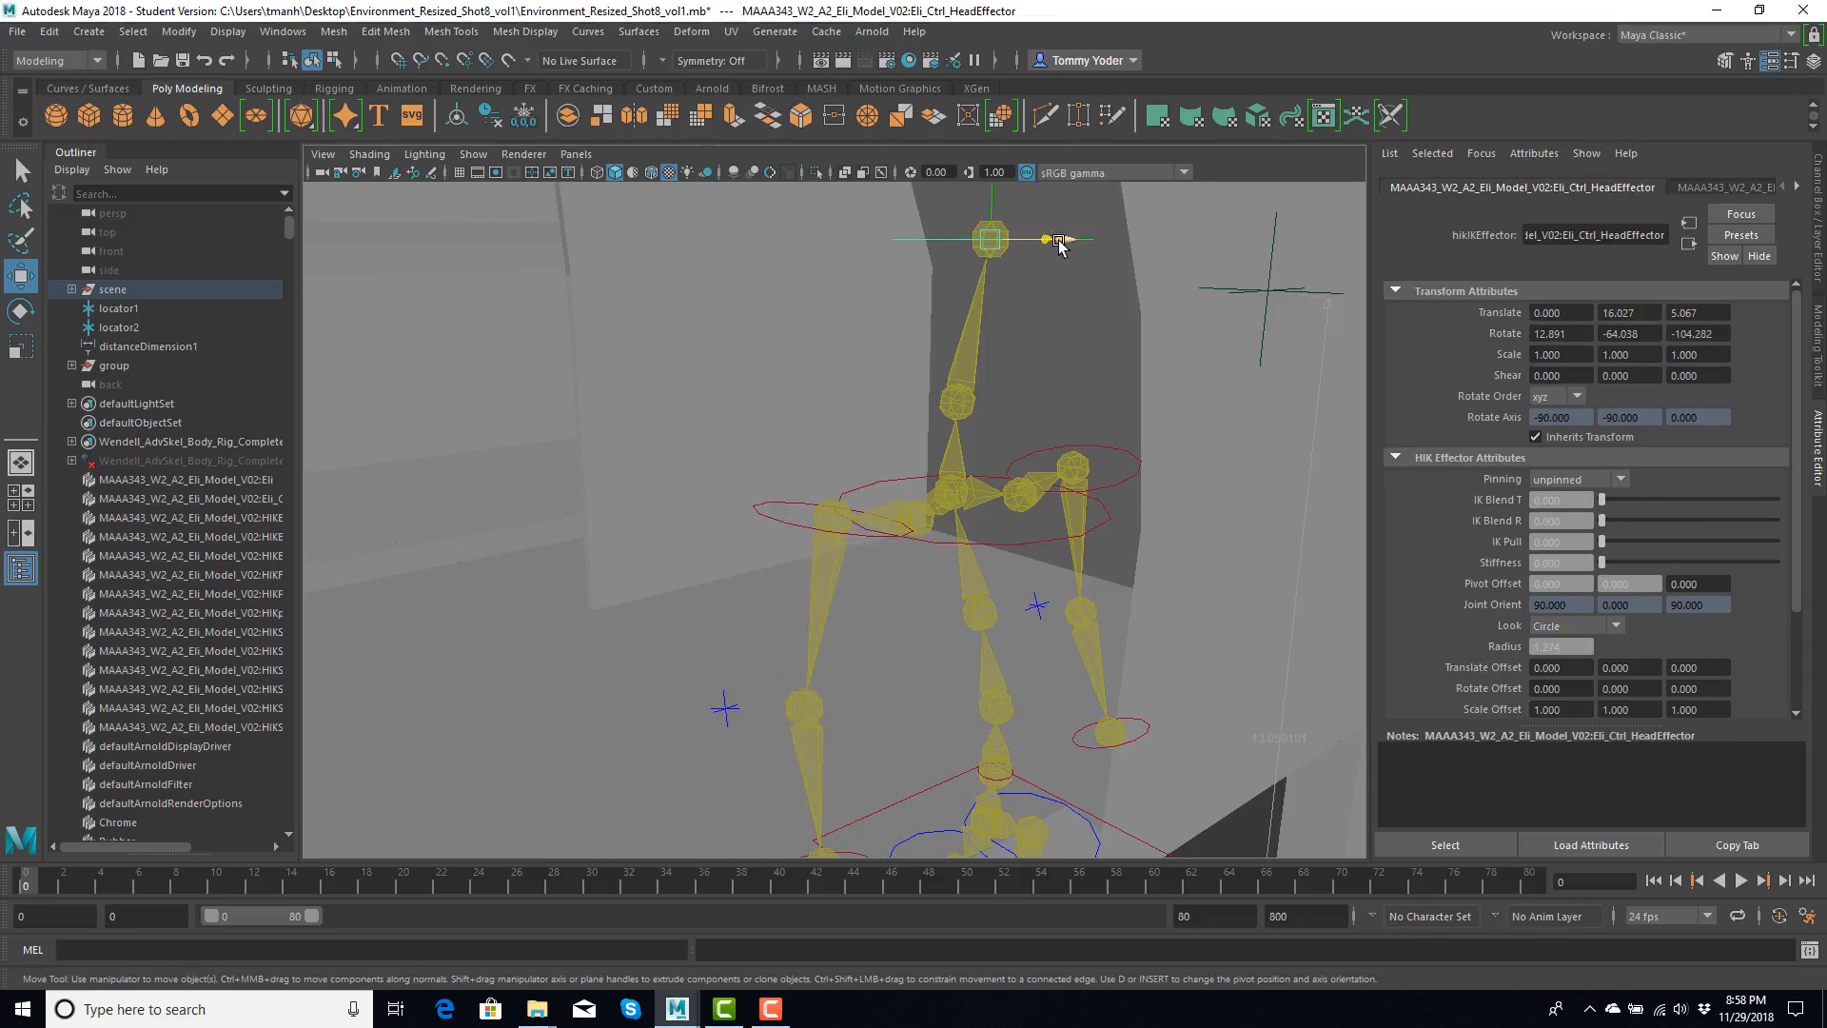
pyautogui.moveTo(1071, 212); pyautogui.dragTo(1039, 238)
pyautogui.hotkey('ctrl', 'z')
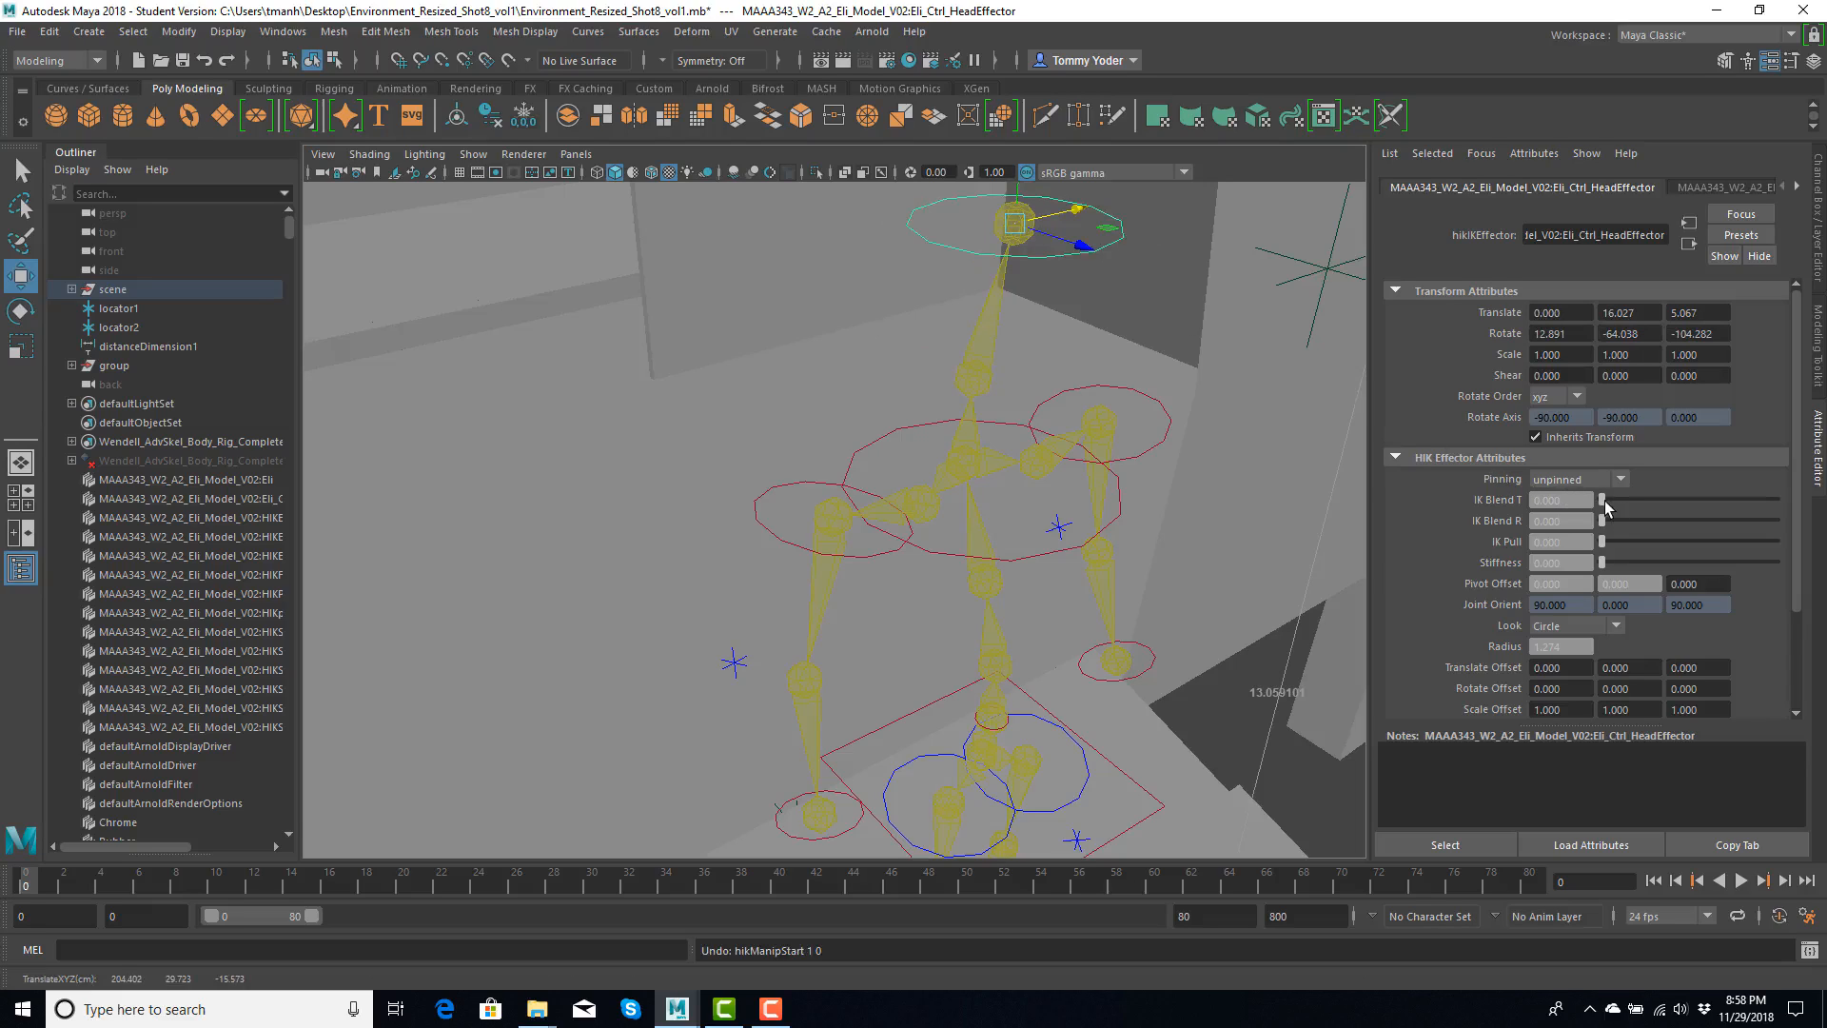
# - Set the head control's IK Blend T and IK Blend R to 1 and its Rotate X, Y and Z to 0
pyautogui.moveTo(1605, 500); pyautogui.dragTo(1768, 499)
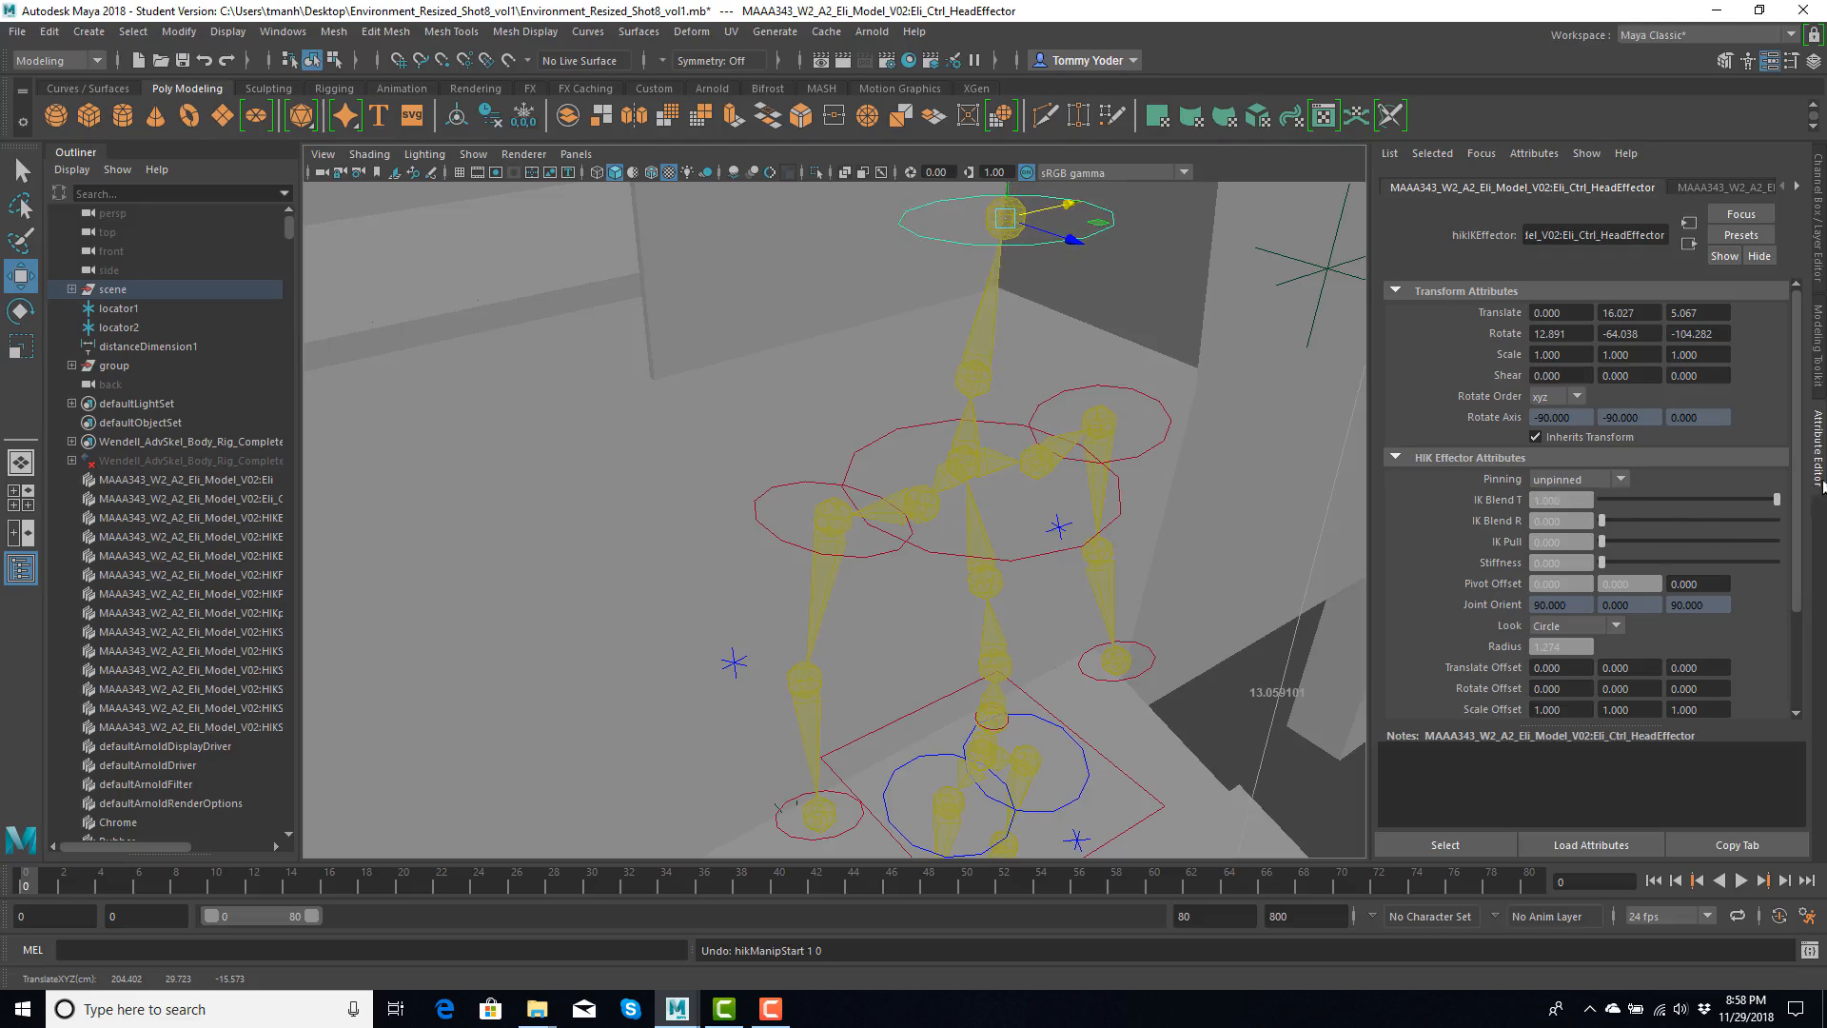
pyautogui.moveTo(1620, 522); pyautogui.dragTo(1815, 521)
pyautogui.doubleClick(1586, 335)
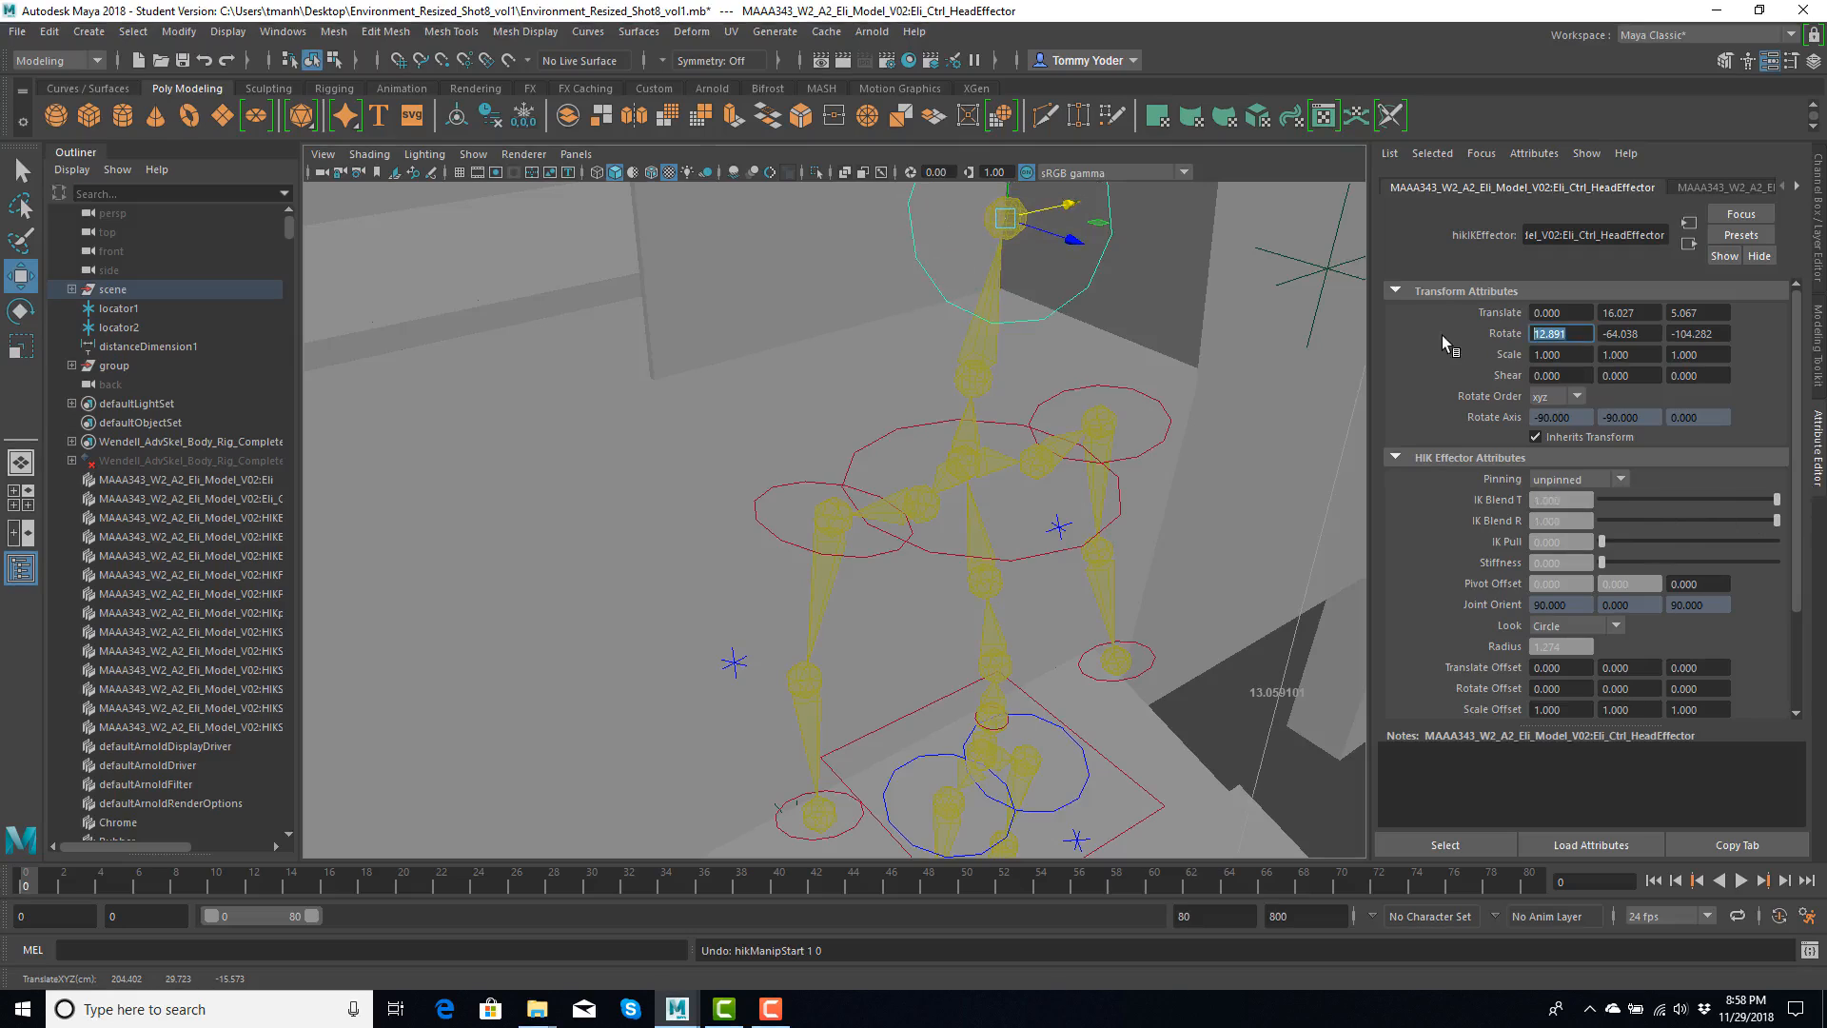
pyautogui.write('0')
pyautogui.press('Tab')
pyautogui.write('0')
pyautogui.press('Tab')
pyautogui.write('0')
pyautogui.press('Tab')
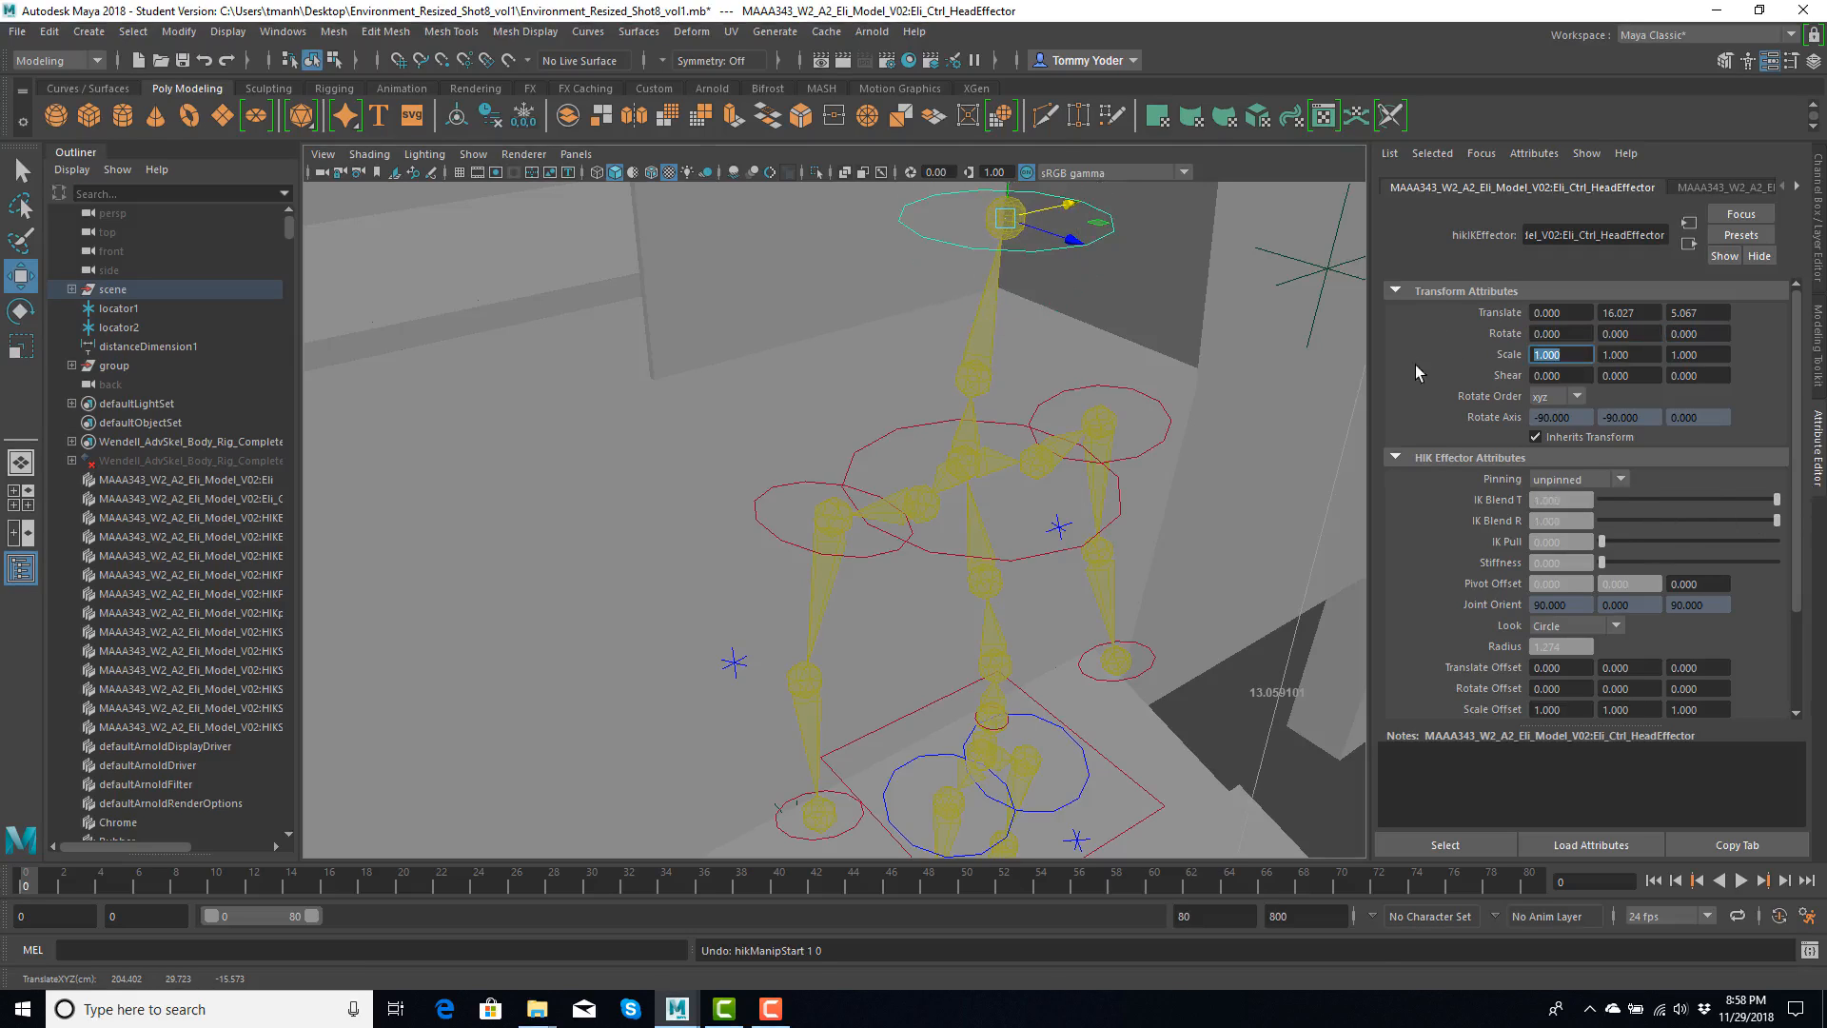
# - Try moving the head control with full IK blending, and undo the movement
pyautogui.moveTo(1020, 226); pyautogui.dragTo(998, 293)
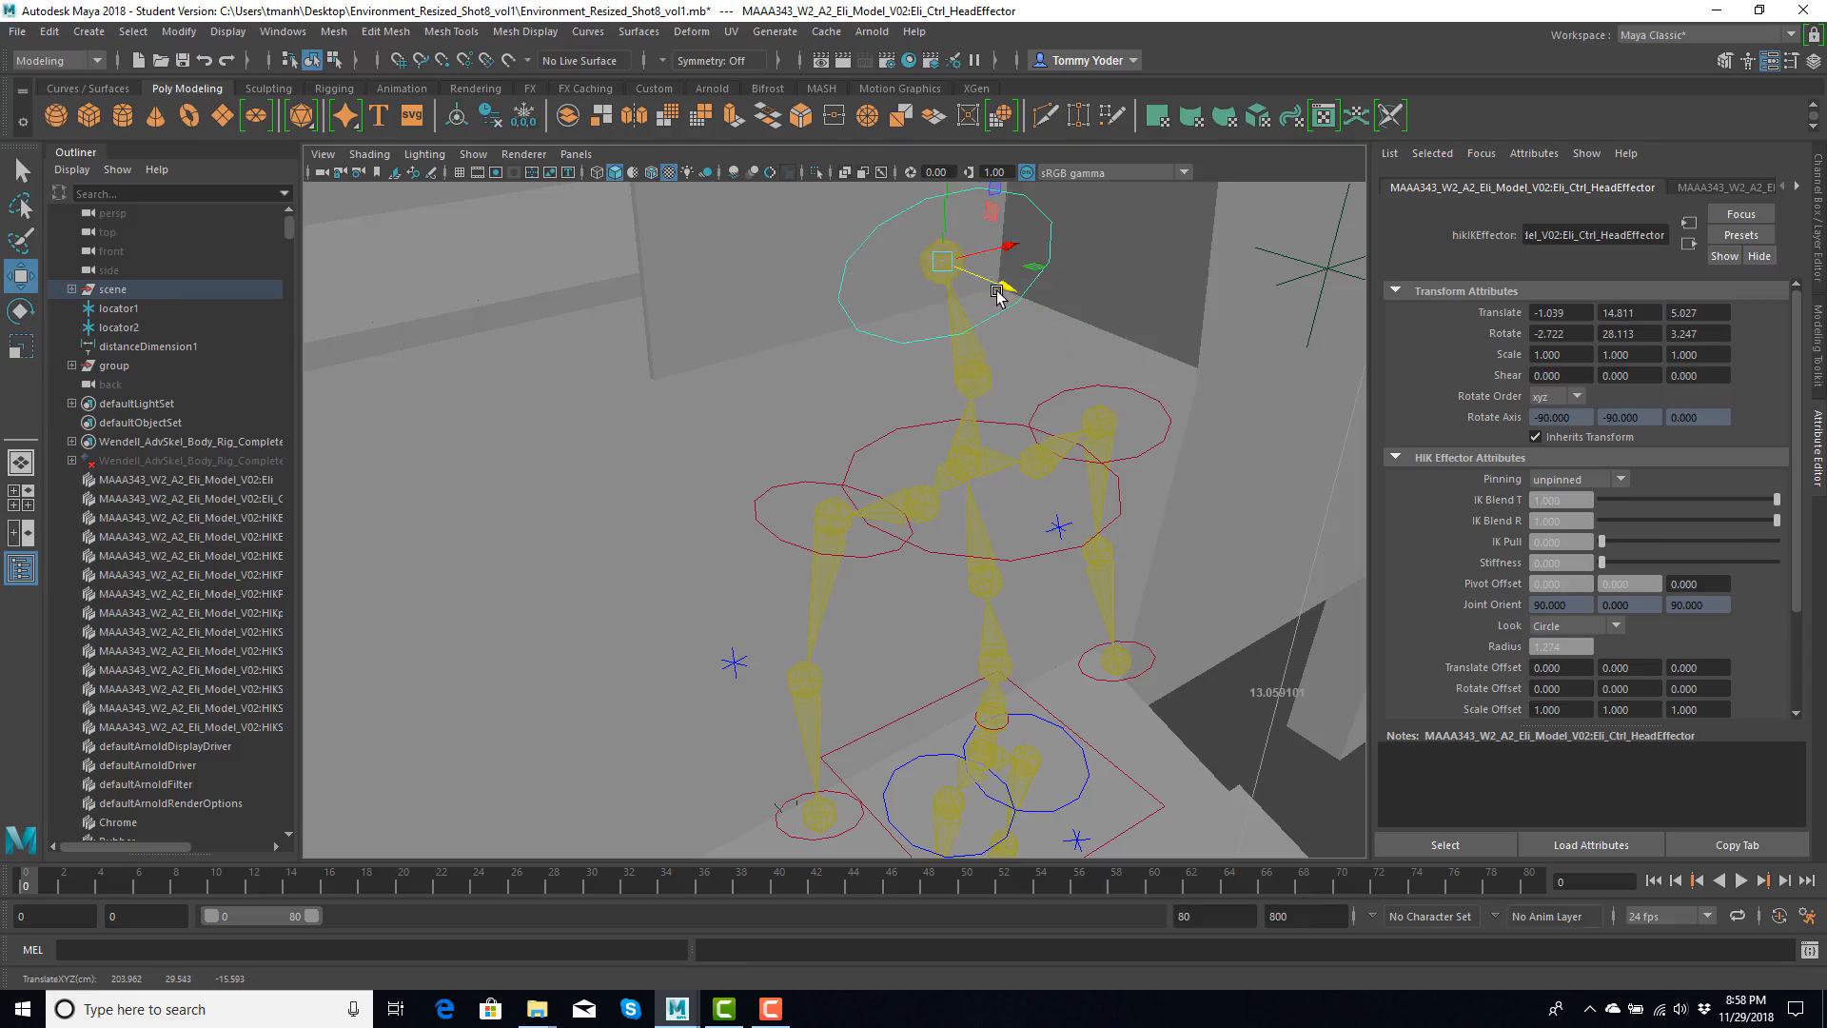
pyautogui.hotkey('ctrl', 'z')
pyautogui.hotkey('ctrl', 'z')
# - Select the right ankle control and examine the rig's feet from the other side
pyautogui.keyDown('alt'); pyautogui.moveTo(912, 418); pyautogui.dragTo(1012, 404); pyautogui.keyUp('alt')
pyautogui.keyDown('alt'); pyautogui.moveTo(922, 318); pyautogui.dragTo(861, 181, button='middle'); pyautogui.keyUp('alt')
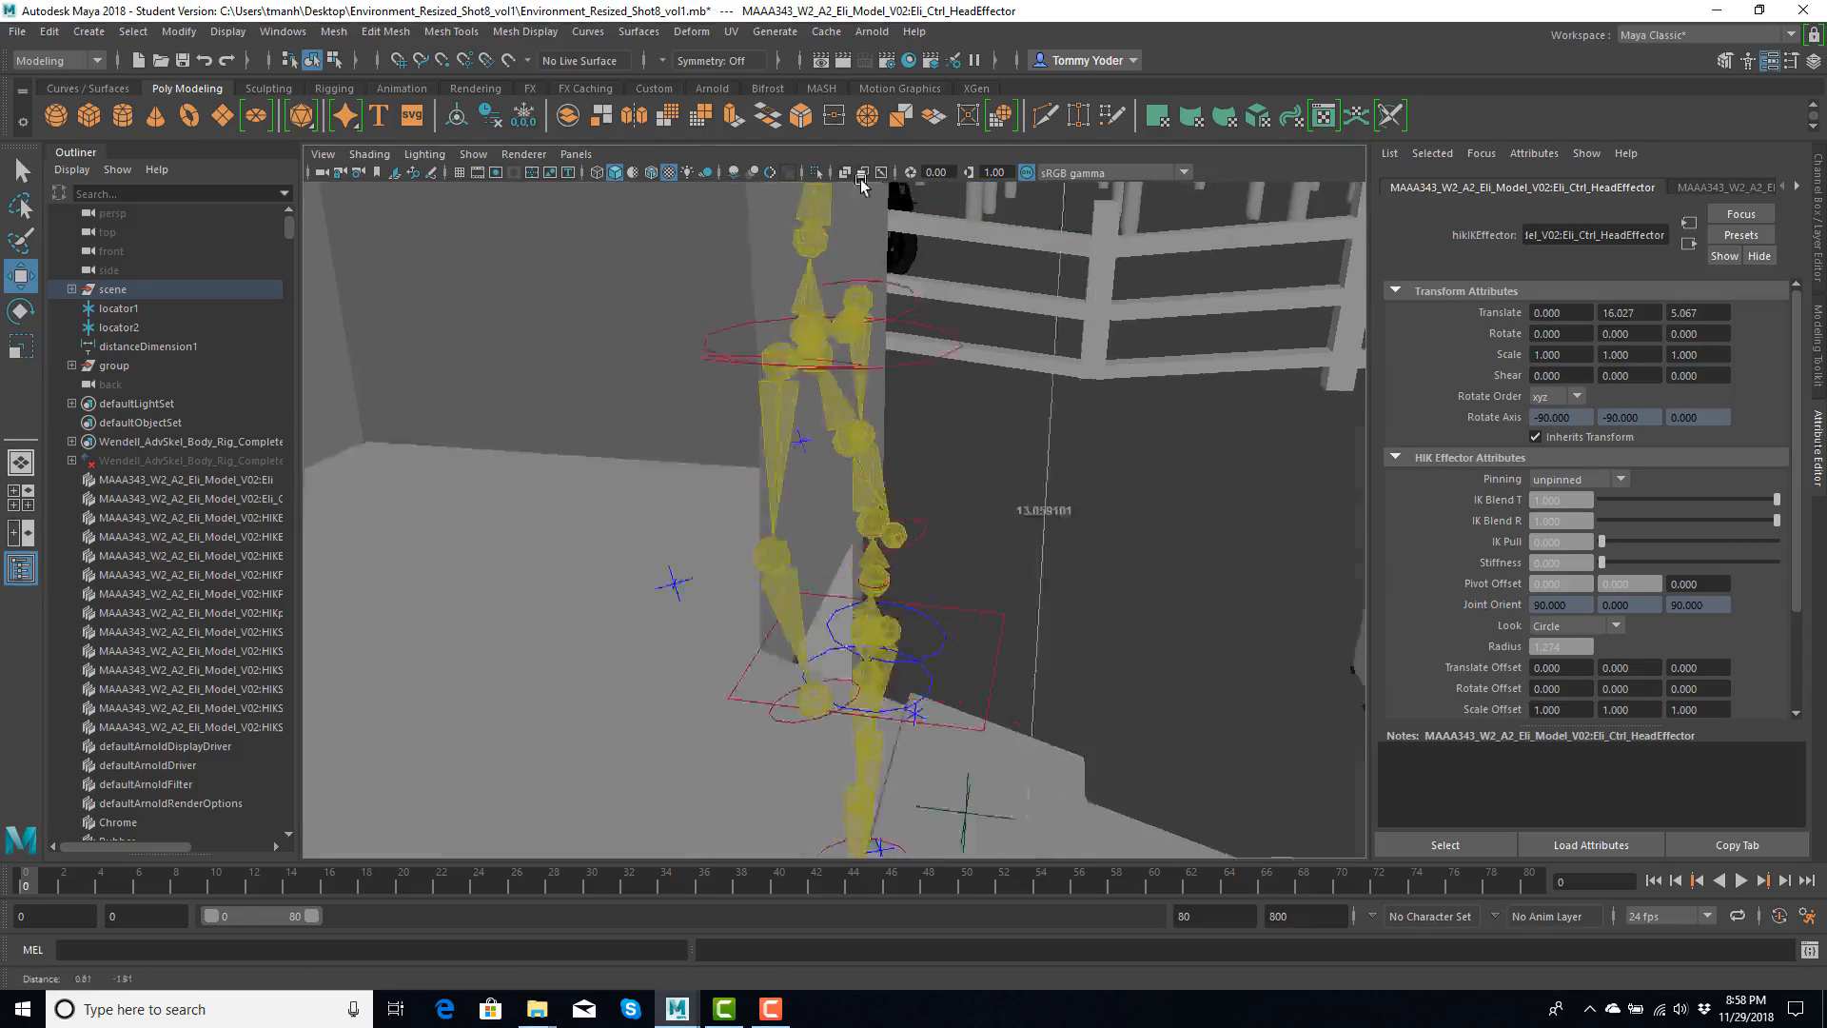
pyautogui.keyDown('alt'); pyautogui.moveTo(861, 184); pyautogui.dragTo(930, 619); pyautogui.keyUp('alt')
pyautogui.click(790, 529)
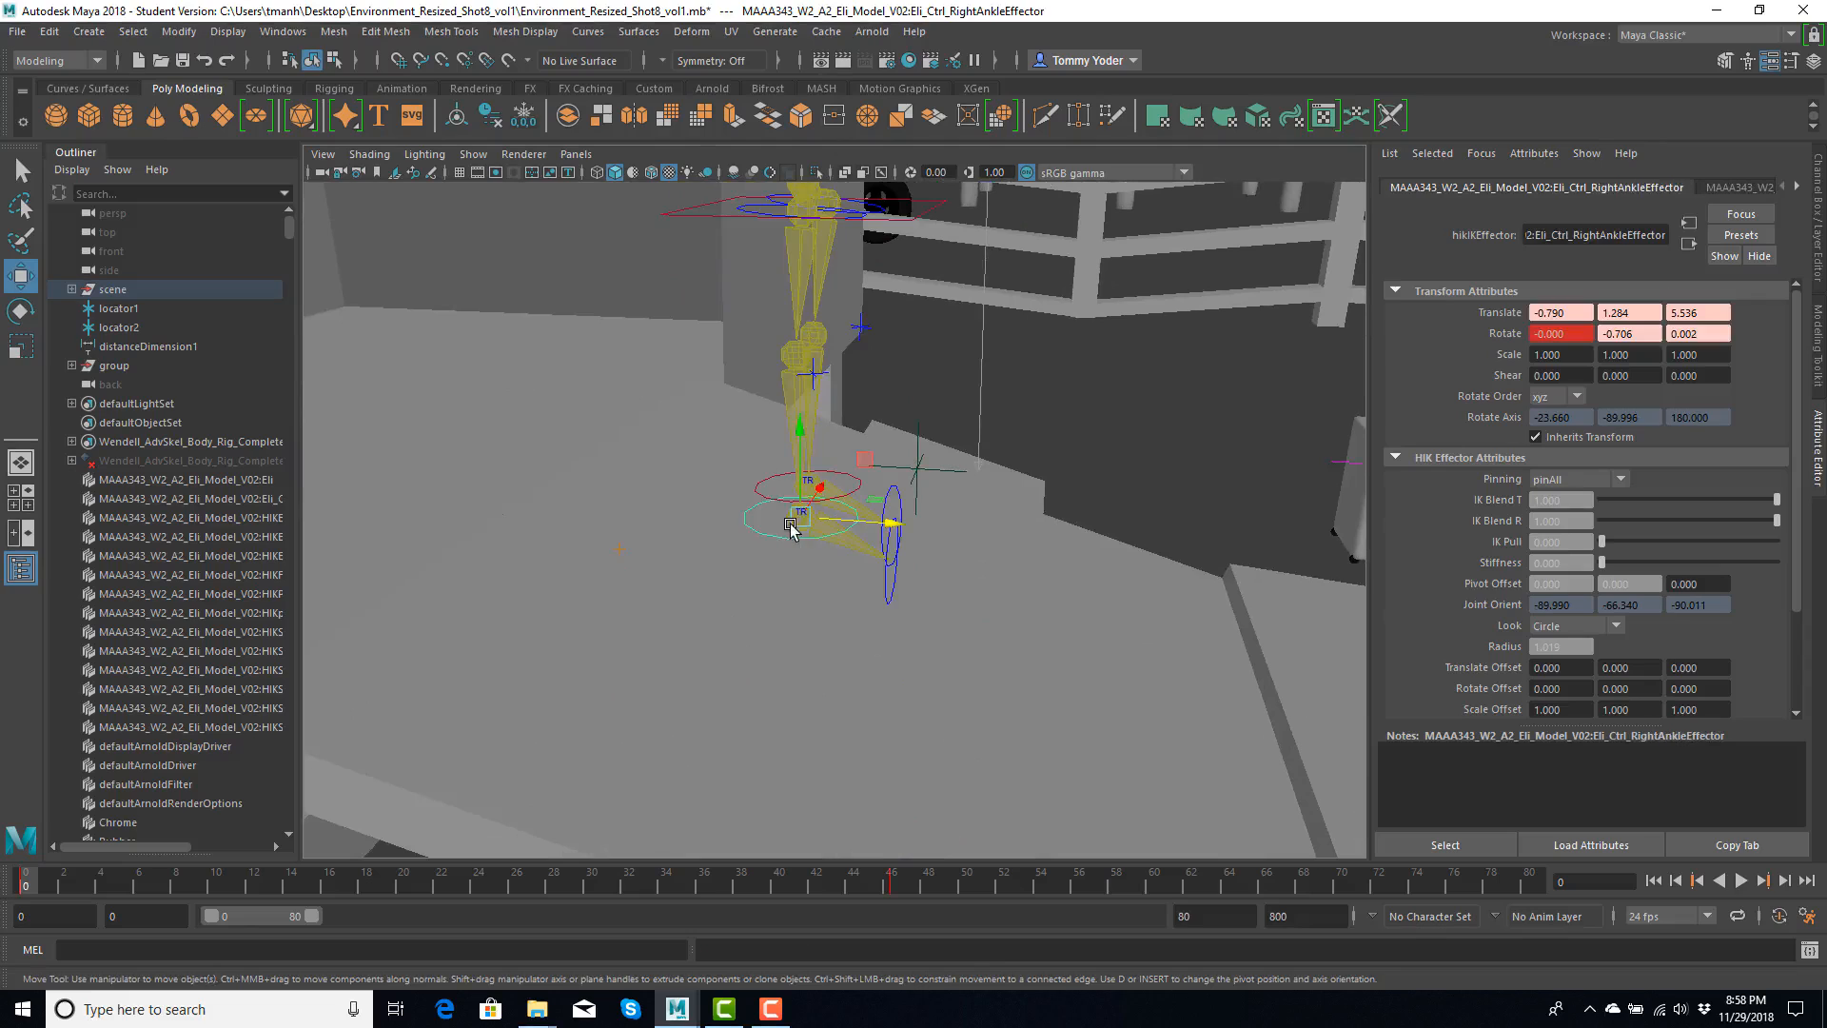
pyautogui.moveTo(790, 529); pyautogui.dragTo(1160, 475)
# - Select the left ankle control and raise it to Translate Y 3.212 to bend the leg
pyautogui.click(689, 296)
pyautogui.keyDown('alt'); pyautogui.moveTo(644, 275); pyautogui.dragTo(663, 311); pyautogui.keyUp('alt')
pyautogui.click(709, 331)
pyautogui.keyDown('alt'); pyautogui.moveTo(674, 240); pyautogui.dragTo(685, 367); pyautogui.keyUp('alt')
pyautogui.click(767, 433)
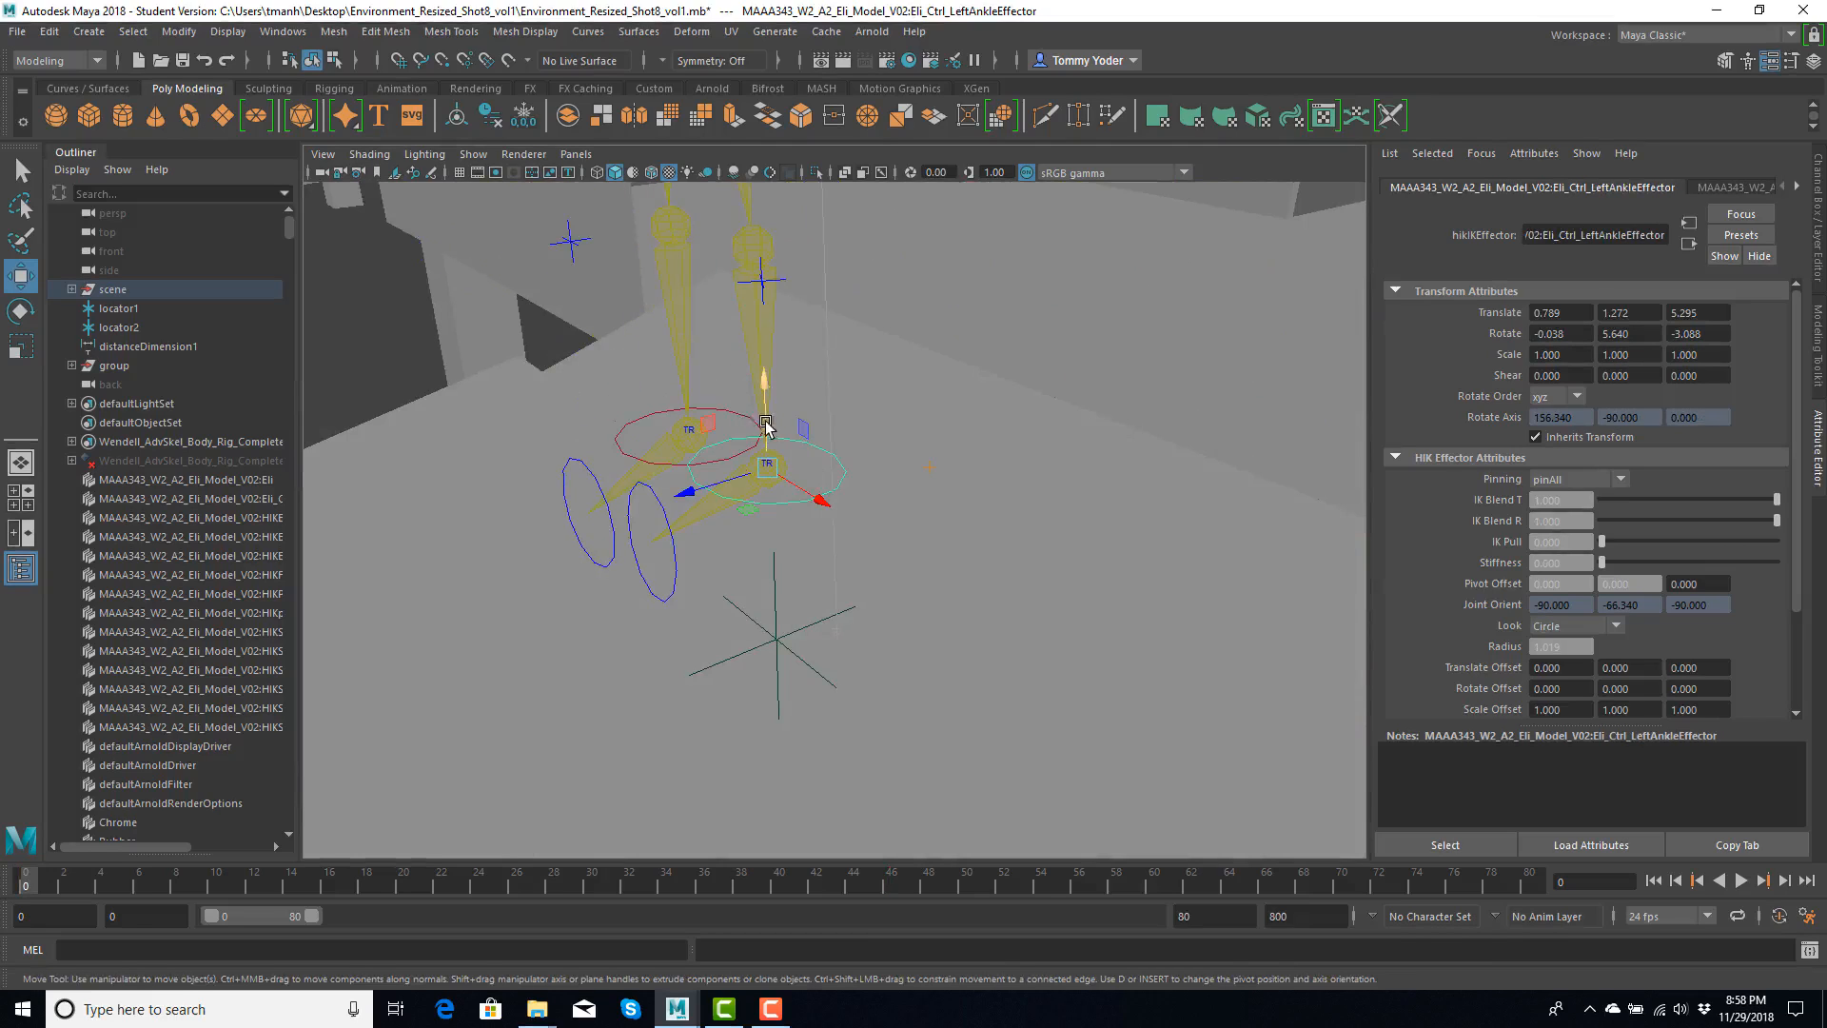
pyautogui.moveTo(767, 423); pyautogui.dragTo(548, 317)
pyautogui.scroll(-3, 769, 321)
# - Select the left knee control, reselect the left ankle control, and lower the foot back onto the ramp's platform
pyautogui.click(904, 284)
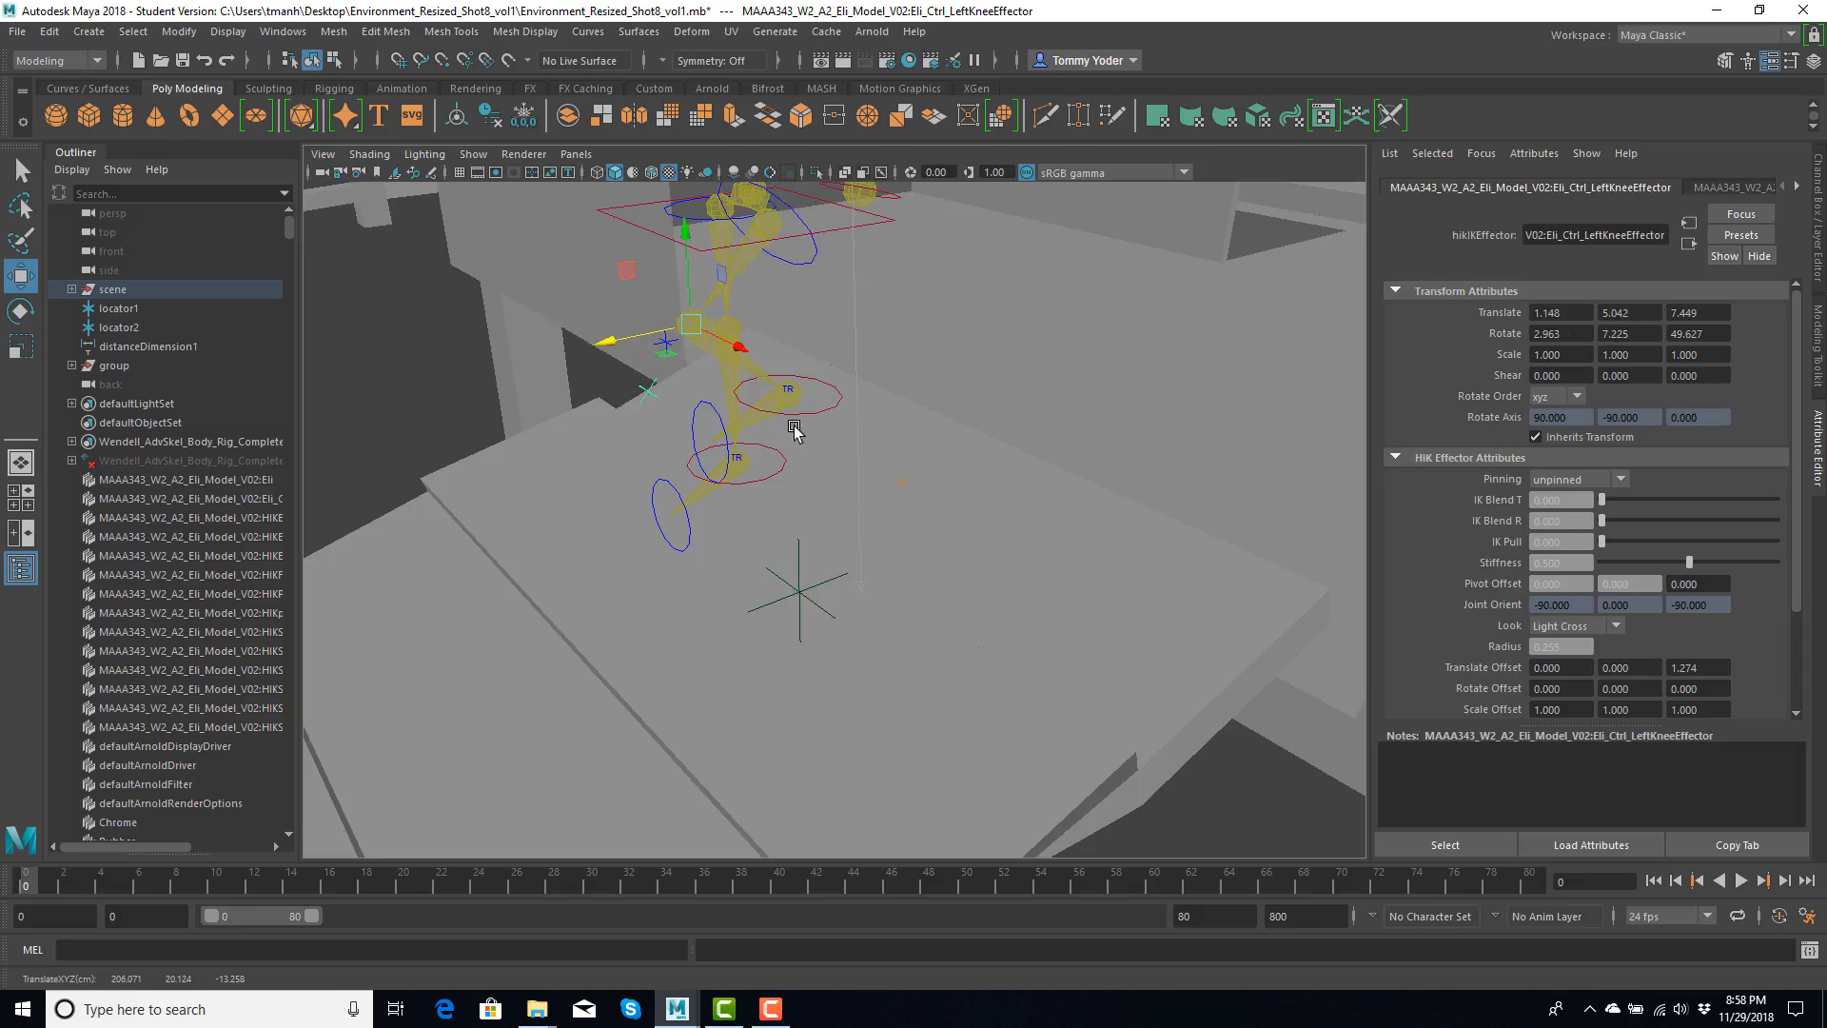
pyautogui.click(797, 406)
pyautogui.click(791, 425)
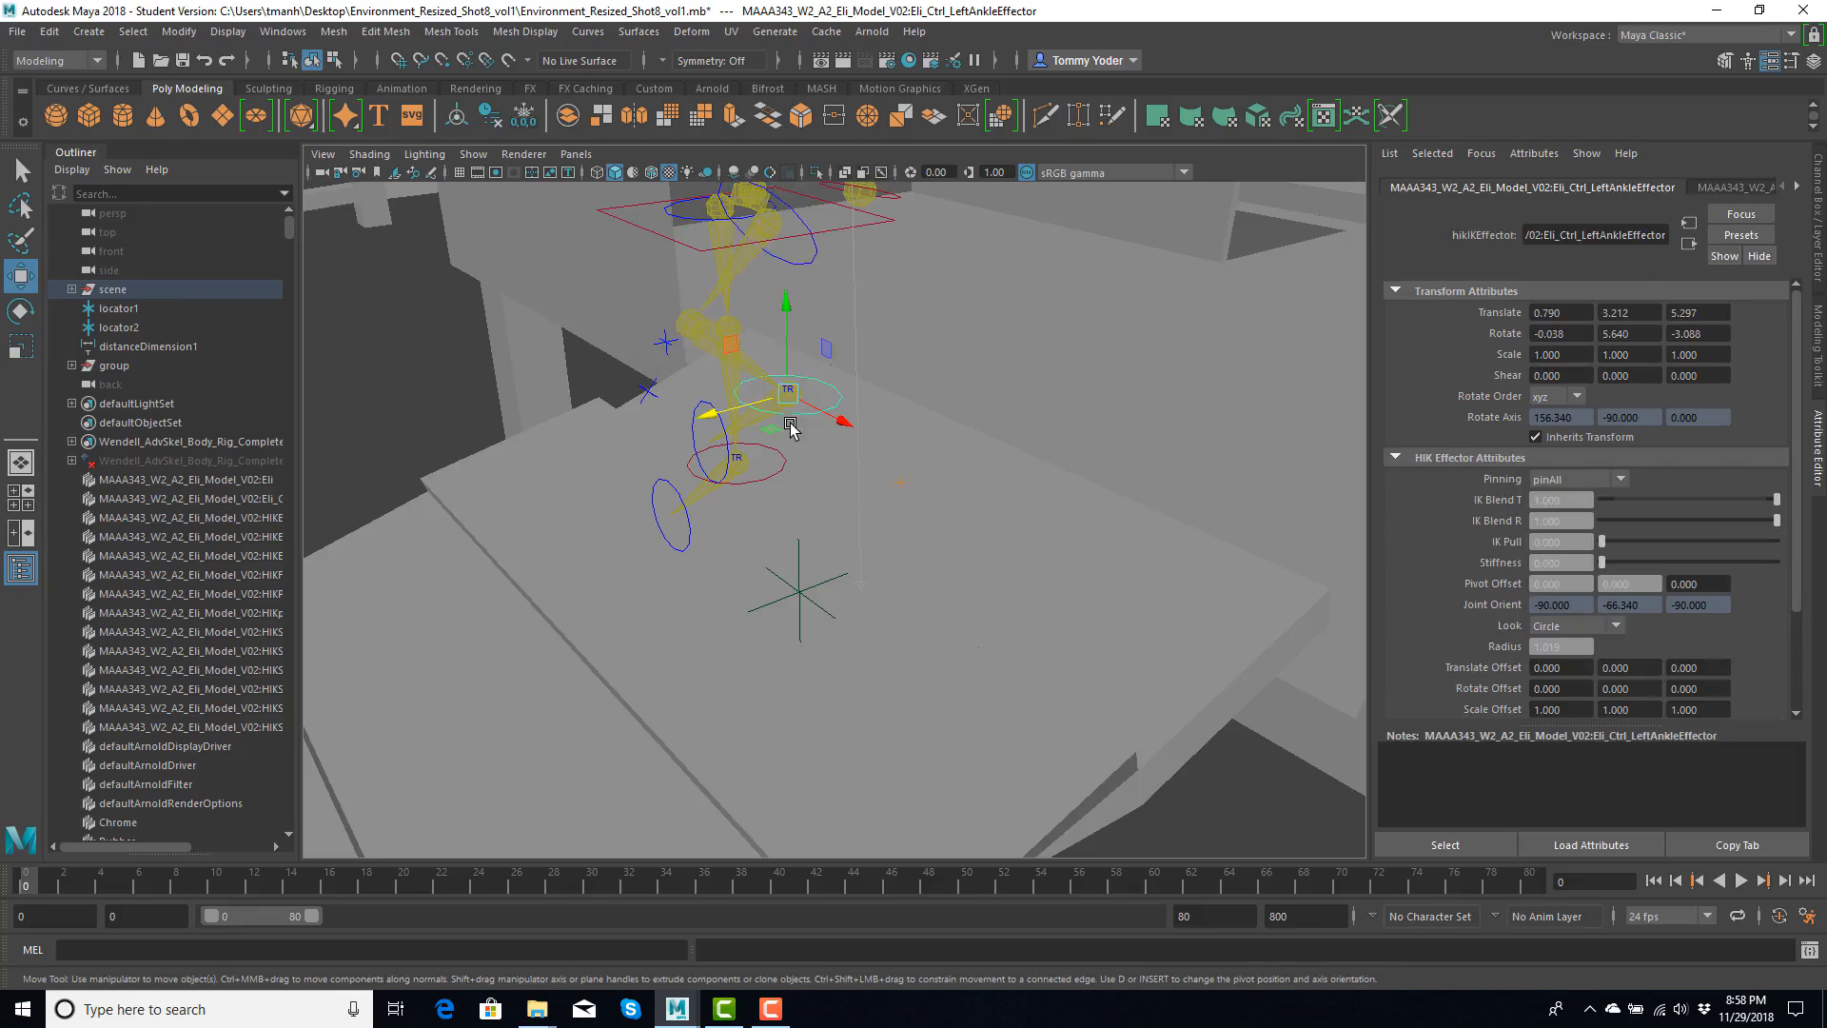
pyautogui.moveTo(796, 306); pyautogui.dragTo(803, 414)
pyautogui.keyDown('alt'); pyautogui.moveTo(687, 520); pyautogui.dragTo(934, 559); pyautogui.keyUp('alt')
pyautogui.click(931, 569)
pyautogui.hotkey('ctrl', 'z')
# - Try moving the right ankle control, select the right foot control, and undo the change
pyautogui.click(852, 546)
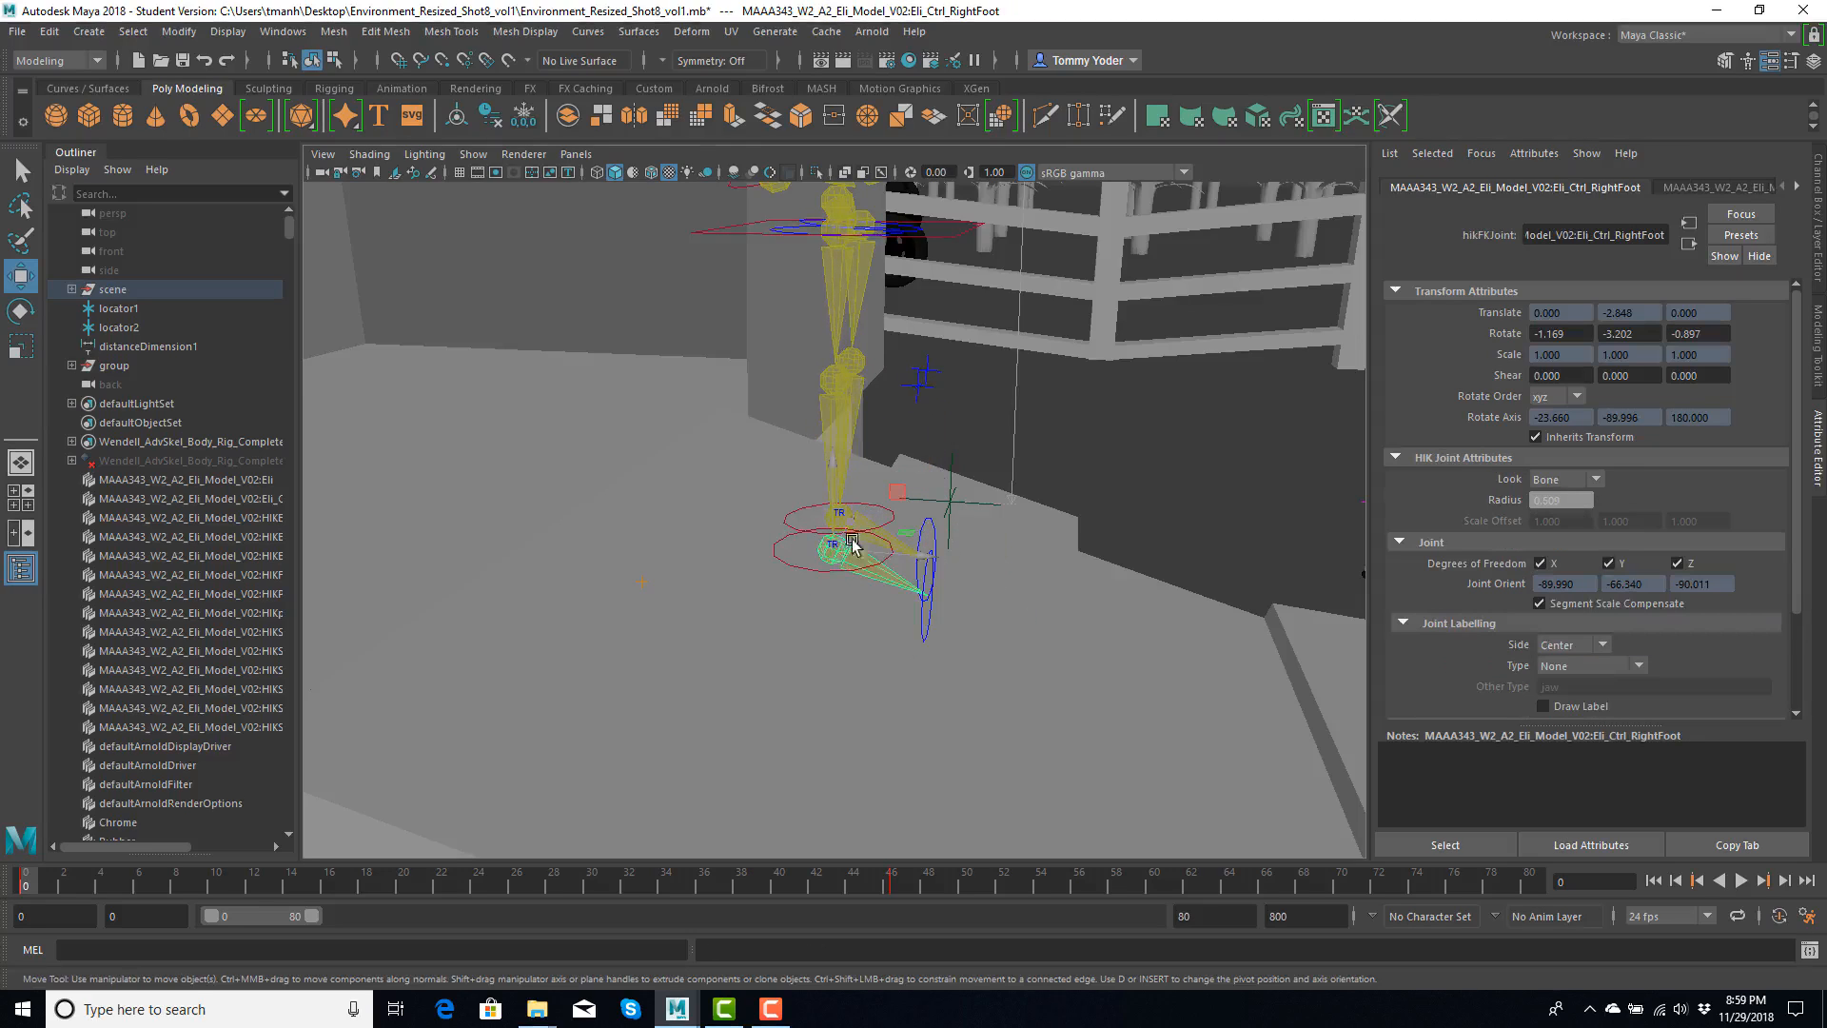
pyautogui.click(804, 571)
pyautogui.moveTo(836, 515); pyautogui.dragTo(948, 539)
pyautogui.click(926, 515)
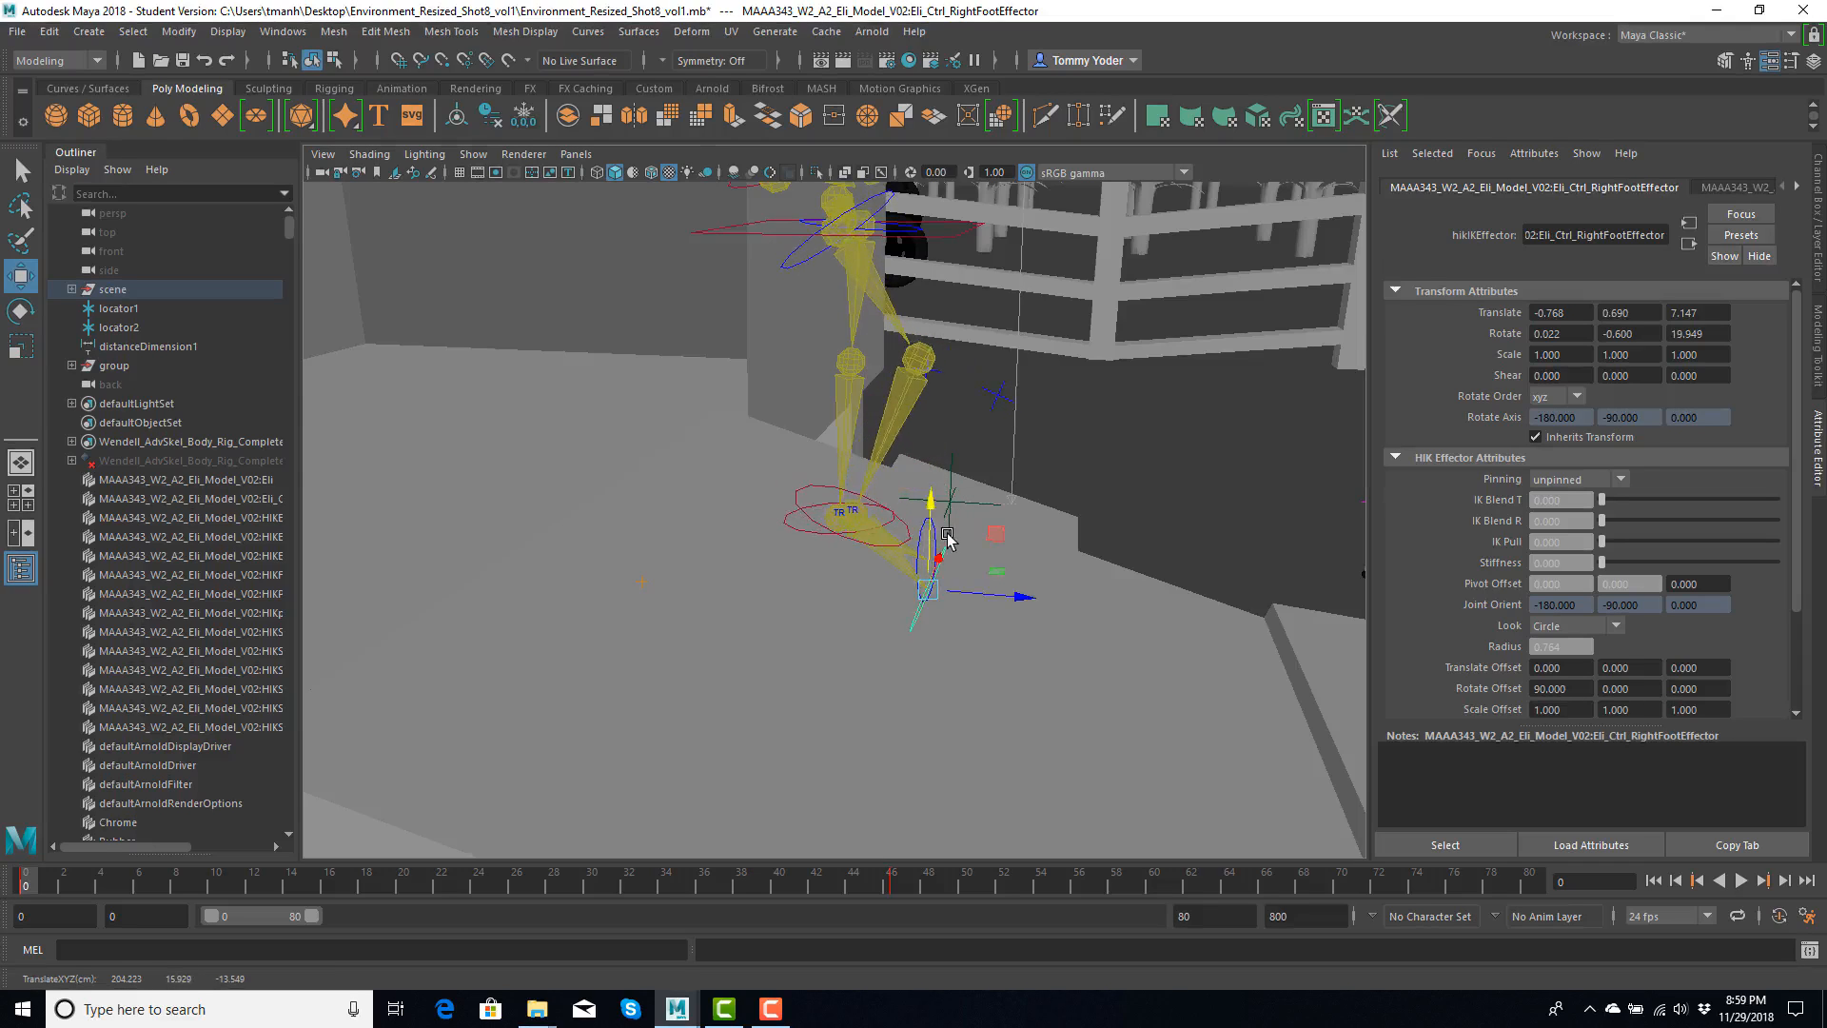
pyautogui.hotkey('ctrl', 'z')
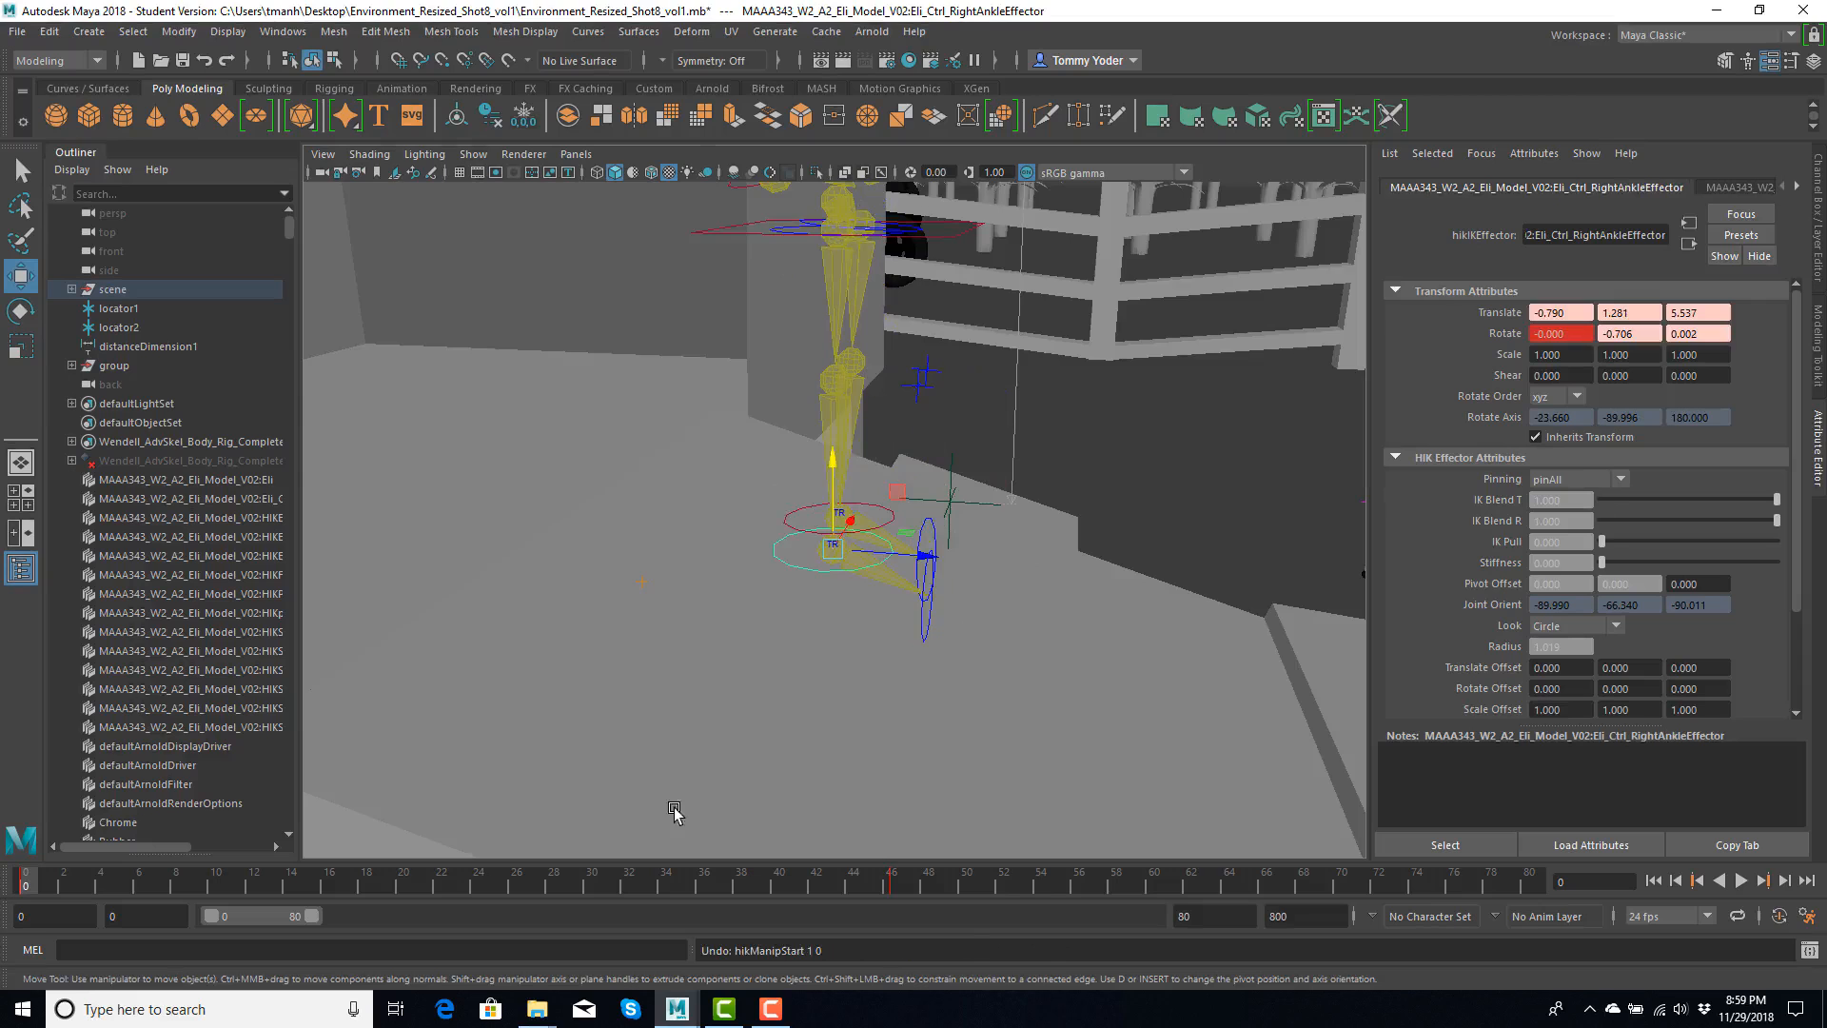
# - Select the suitcase beside the fence and set its polygon normals display size to 0.02
pyautogui.keyDown('alt'); pyautogui.moveTo(862, 525); pyautogui.dragTo(840, 352); pyautogui.keyUp('alt')
pyautogui.keyDown('alt'); pyautogui.moveTo(920, 435); pyautogui.dragTo(971, 460); pyautogui.keyUp('alt')
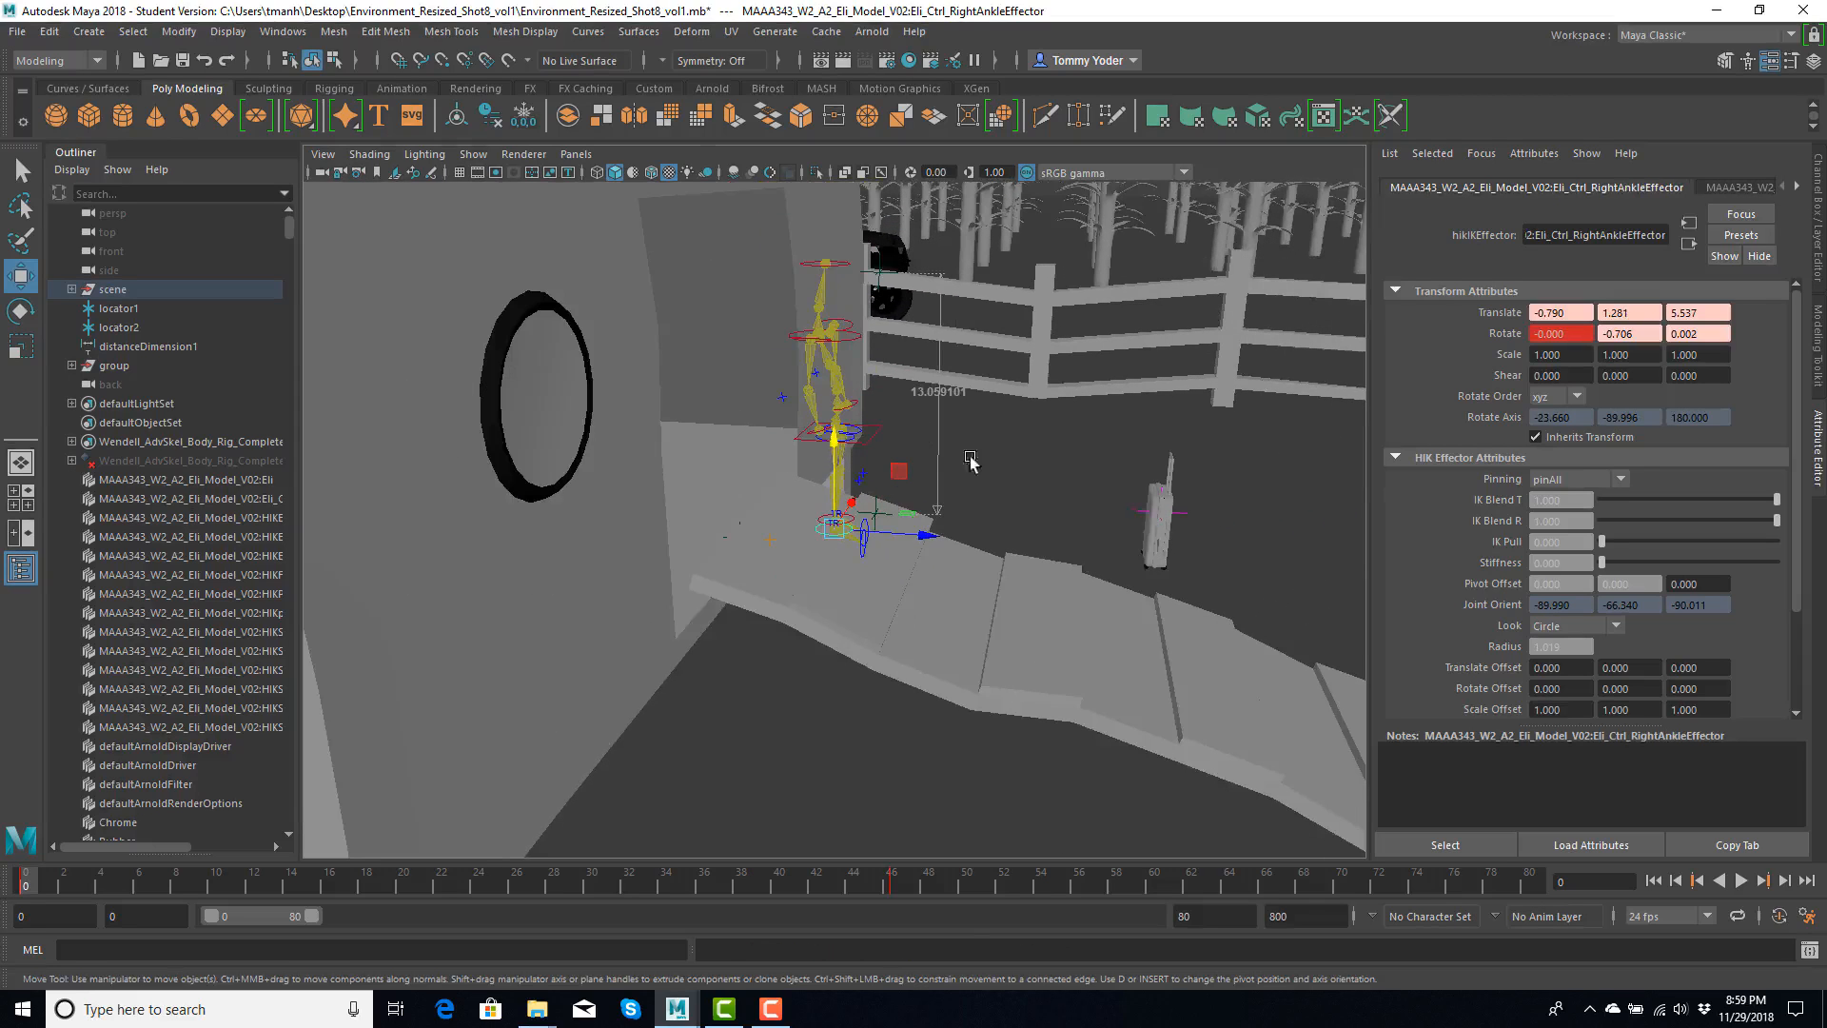
pyautogui.keyDown('alt'); pyautogui.moveTo(1173, 489); pyautogui.dragTo(977, 551); pyautogui.keyUp('alt')
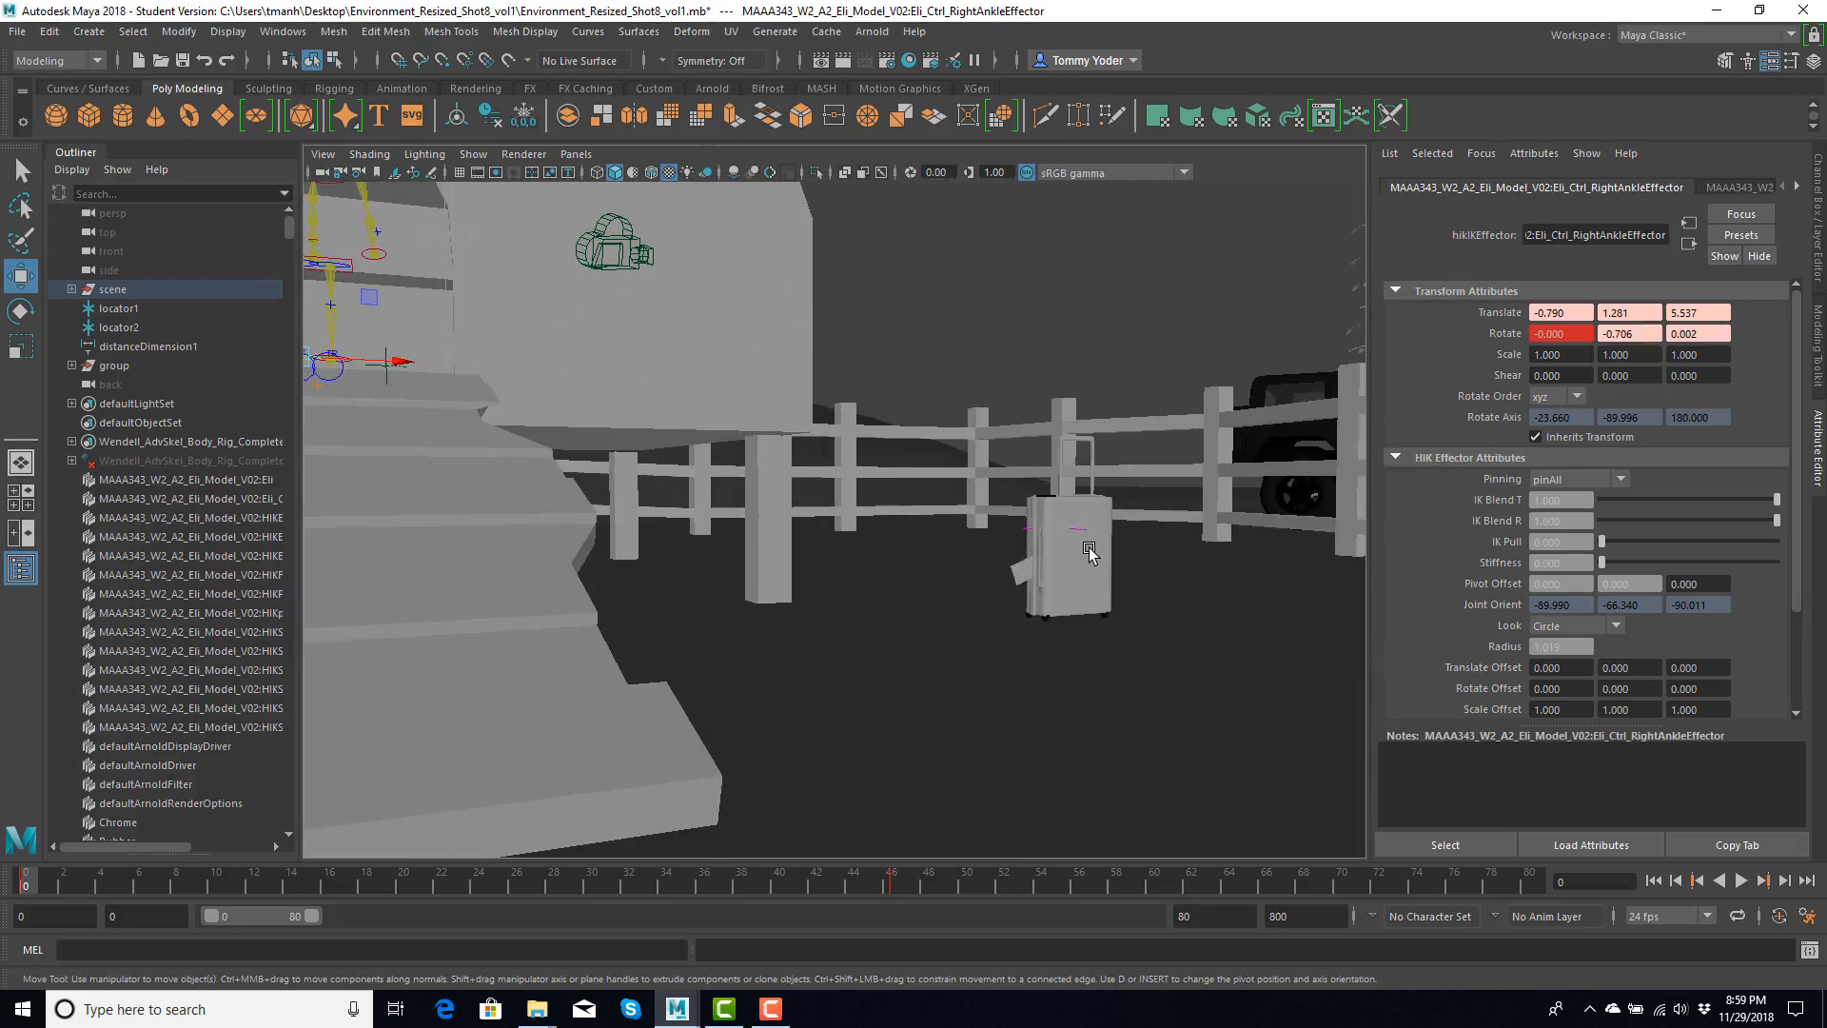
pyautogui.click(1090, 552)
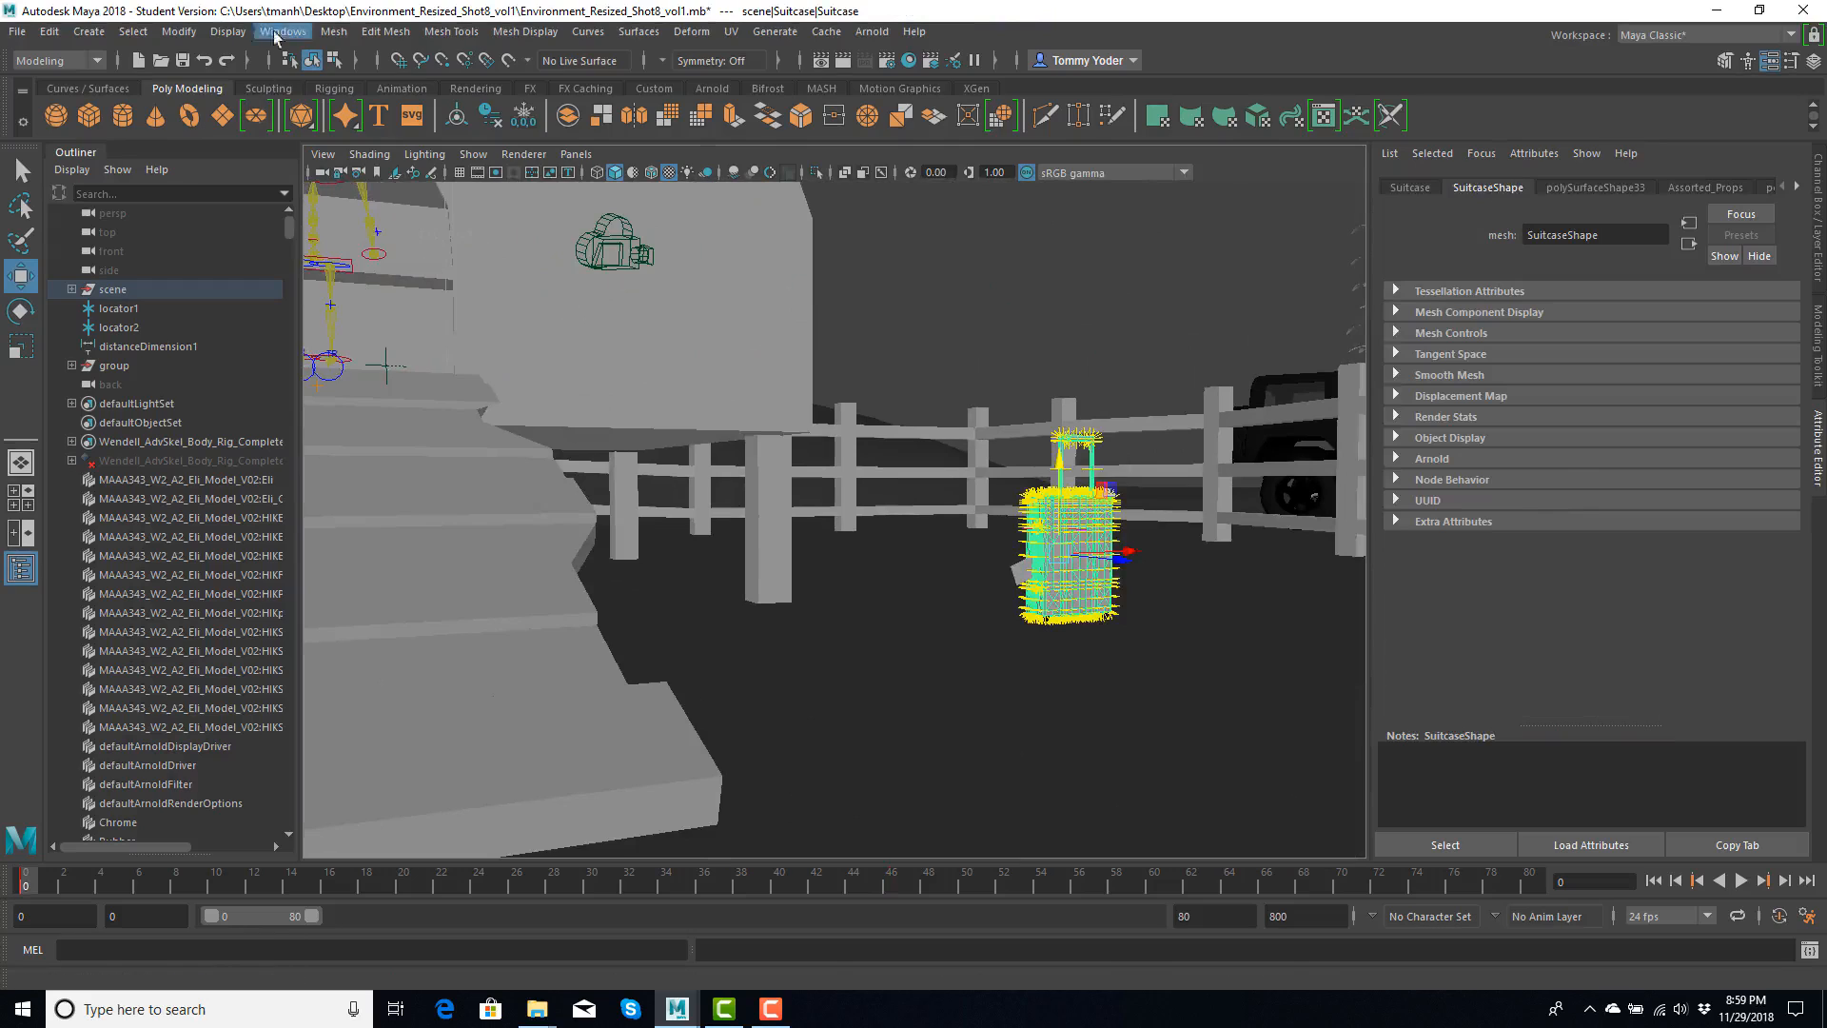
pyautogui.click(228, 32)
pyautogui.moveTo(331, 275)
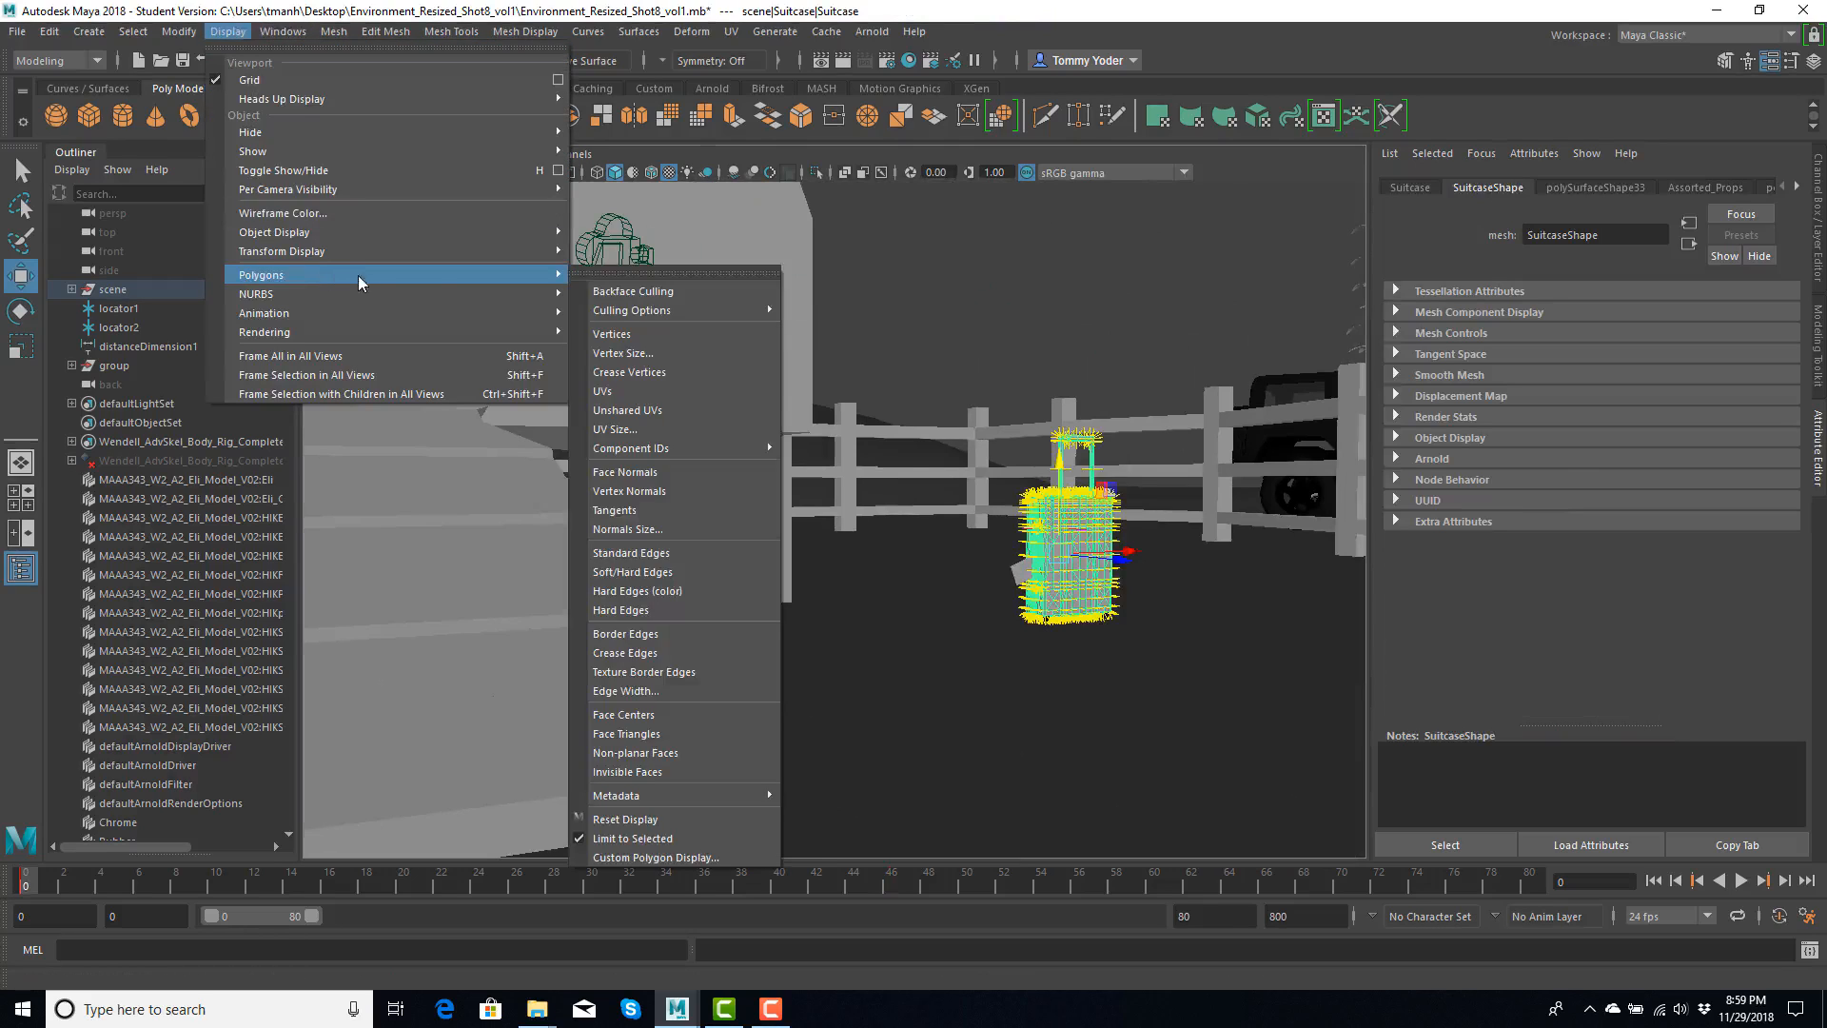
pyautogui.click(640, 528)
pyautogui.write('0.02')
pyautogui.press('Return')
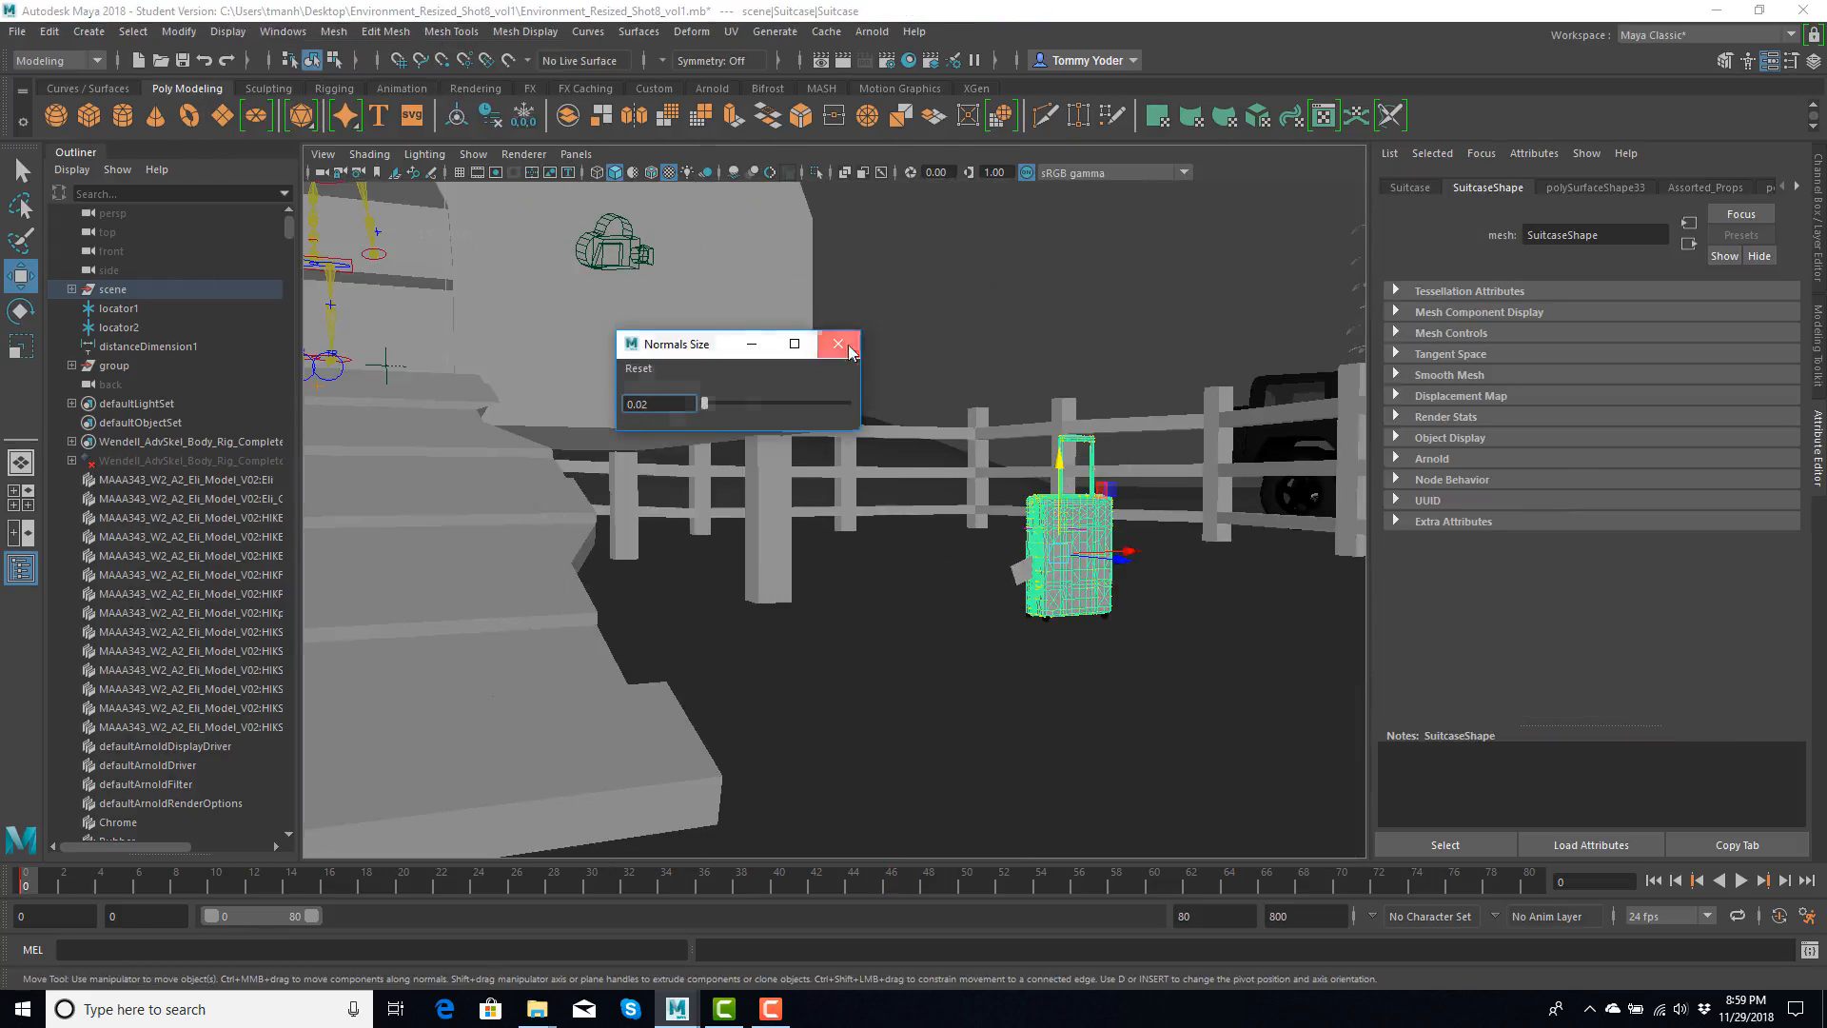
pyautogui.click(839, 343)
# - Examine the suitcase mesh up close and select the sleeve sticking out of its side
pyautogui.scroll(4, 1087, 560)
pyautogui.scroll(-2, 1090, 531)
pyautogui.press('f')
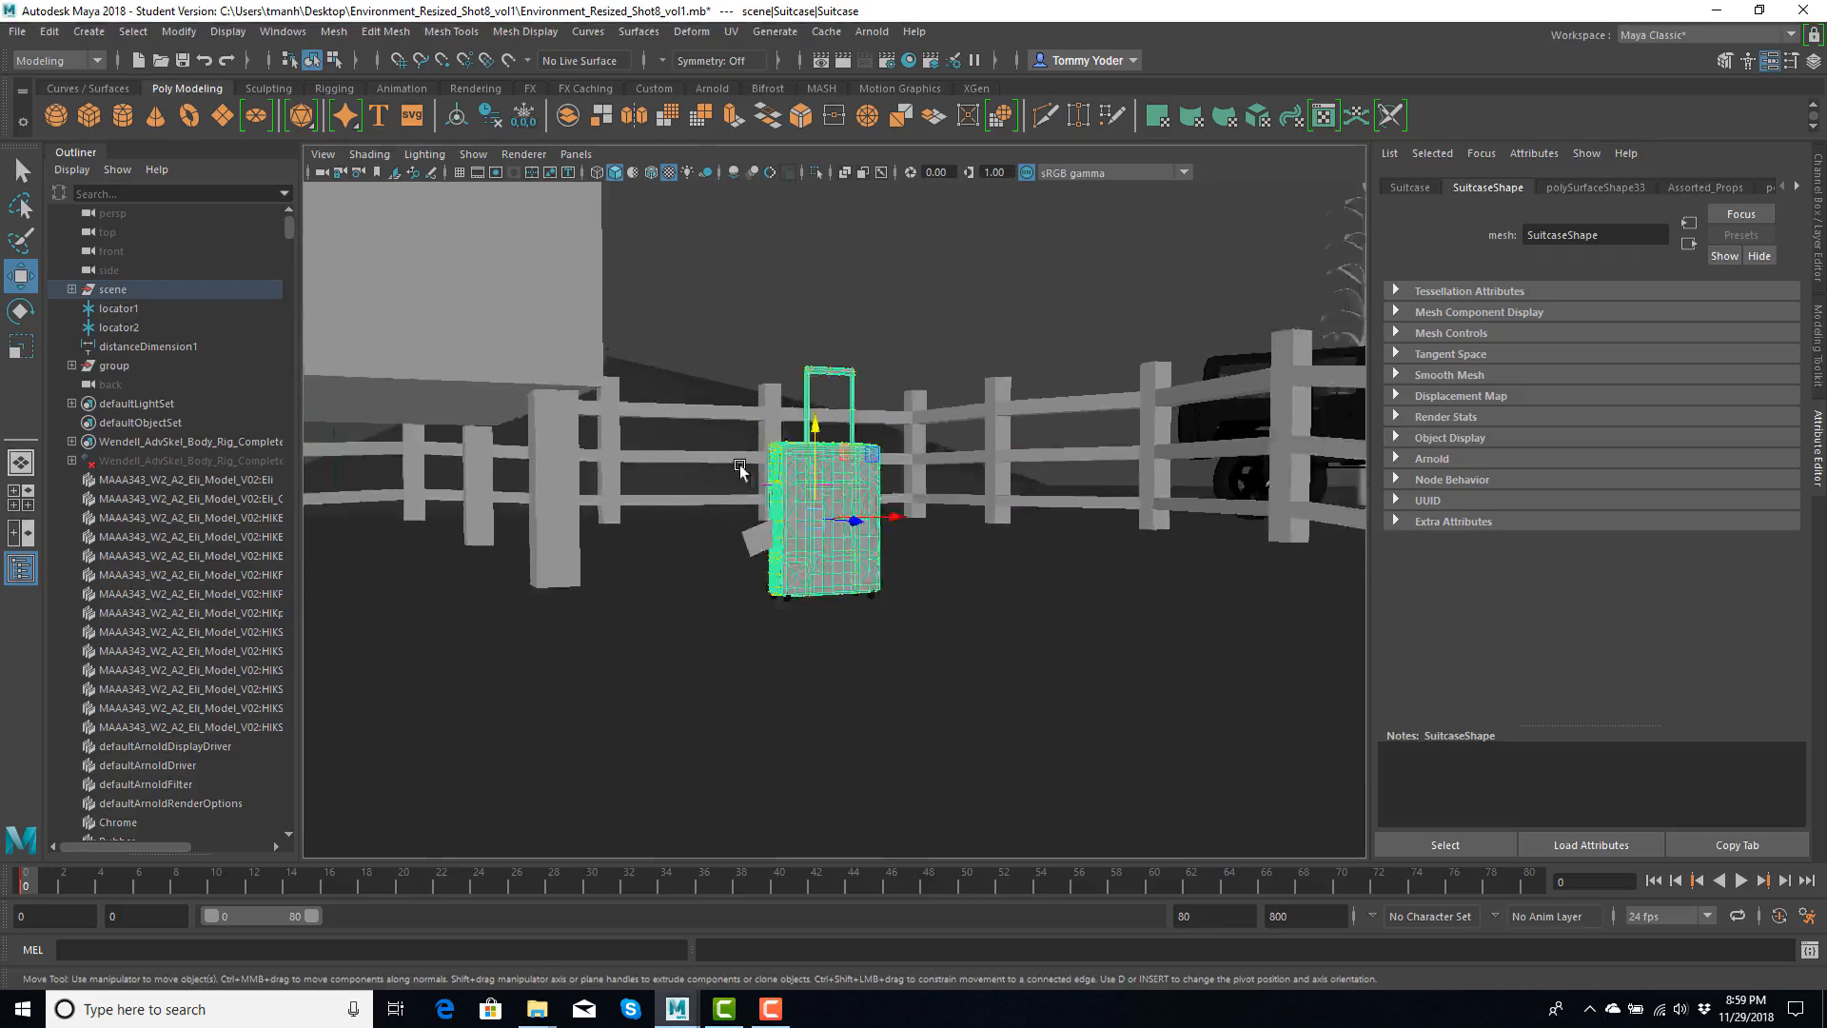
pyautogui.moveTo(746, 469)
pyautogui.keyDown('alt'); pyautogui.mouseDown()
pyautogui.moveTo(815, 529)
pyautogui.moveTo(762, 486)
pyautogui.mouseUp(); pyautogui.keyUp('alt')
pyautogui.click(641, 596)
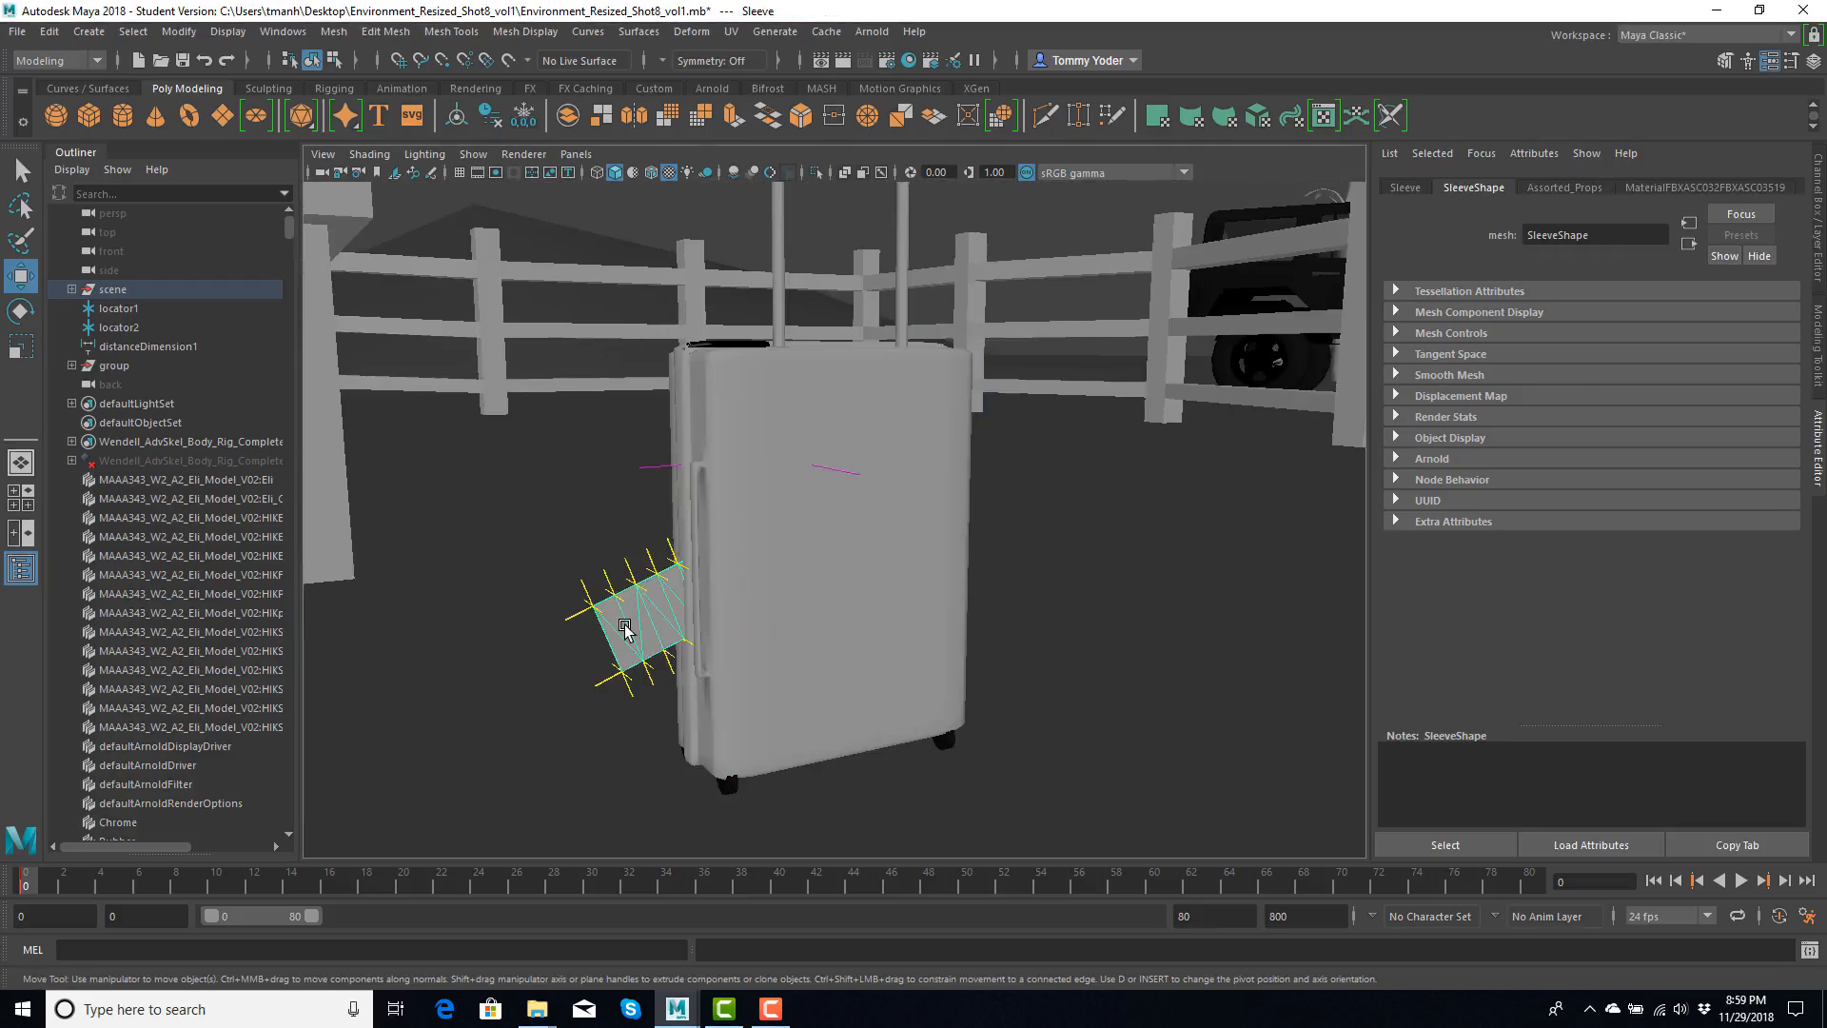
# - Select all faces of the sleeve sticking out of the suitcase and quadrangulate them
pyautogui.moveTo(625, 625); pyautogui.dragTo(626, 544, button='right')
pyautogui.moveTo(536, 490); pyautogui.dragTo(828, 728)
pyautogui.click(335, 31)
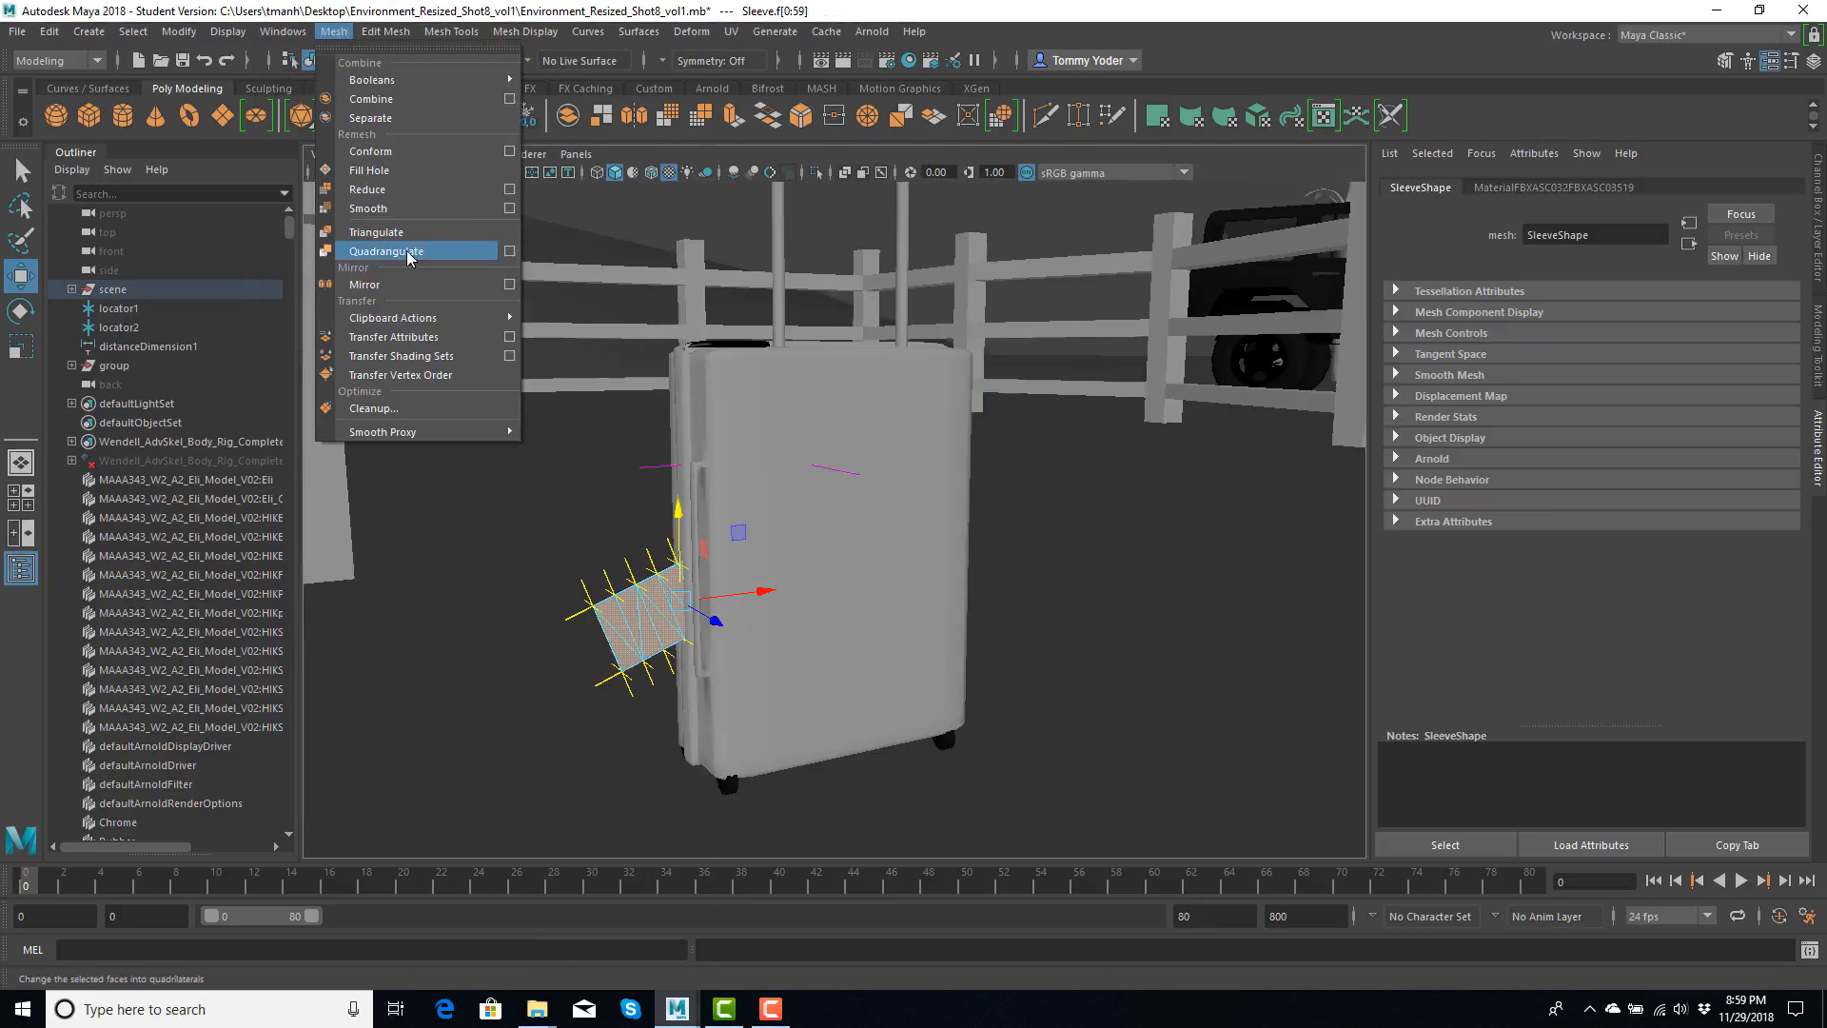
pyautogui.click(377, 252)
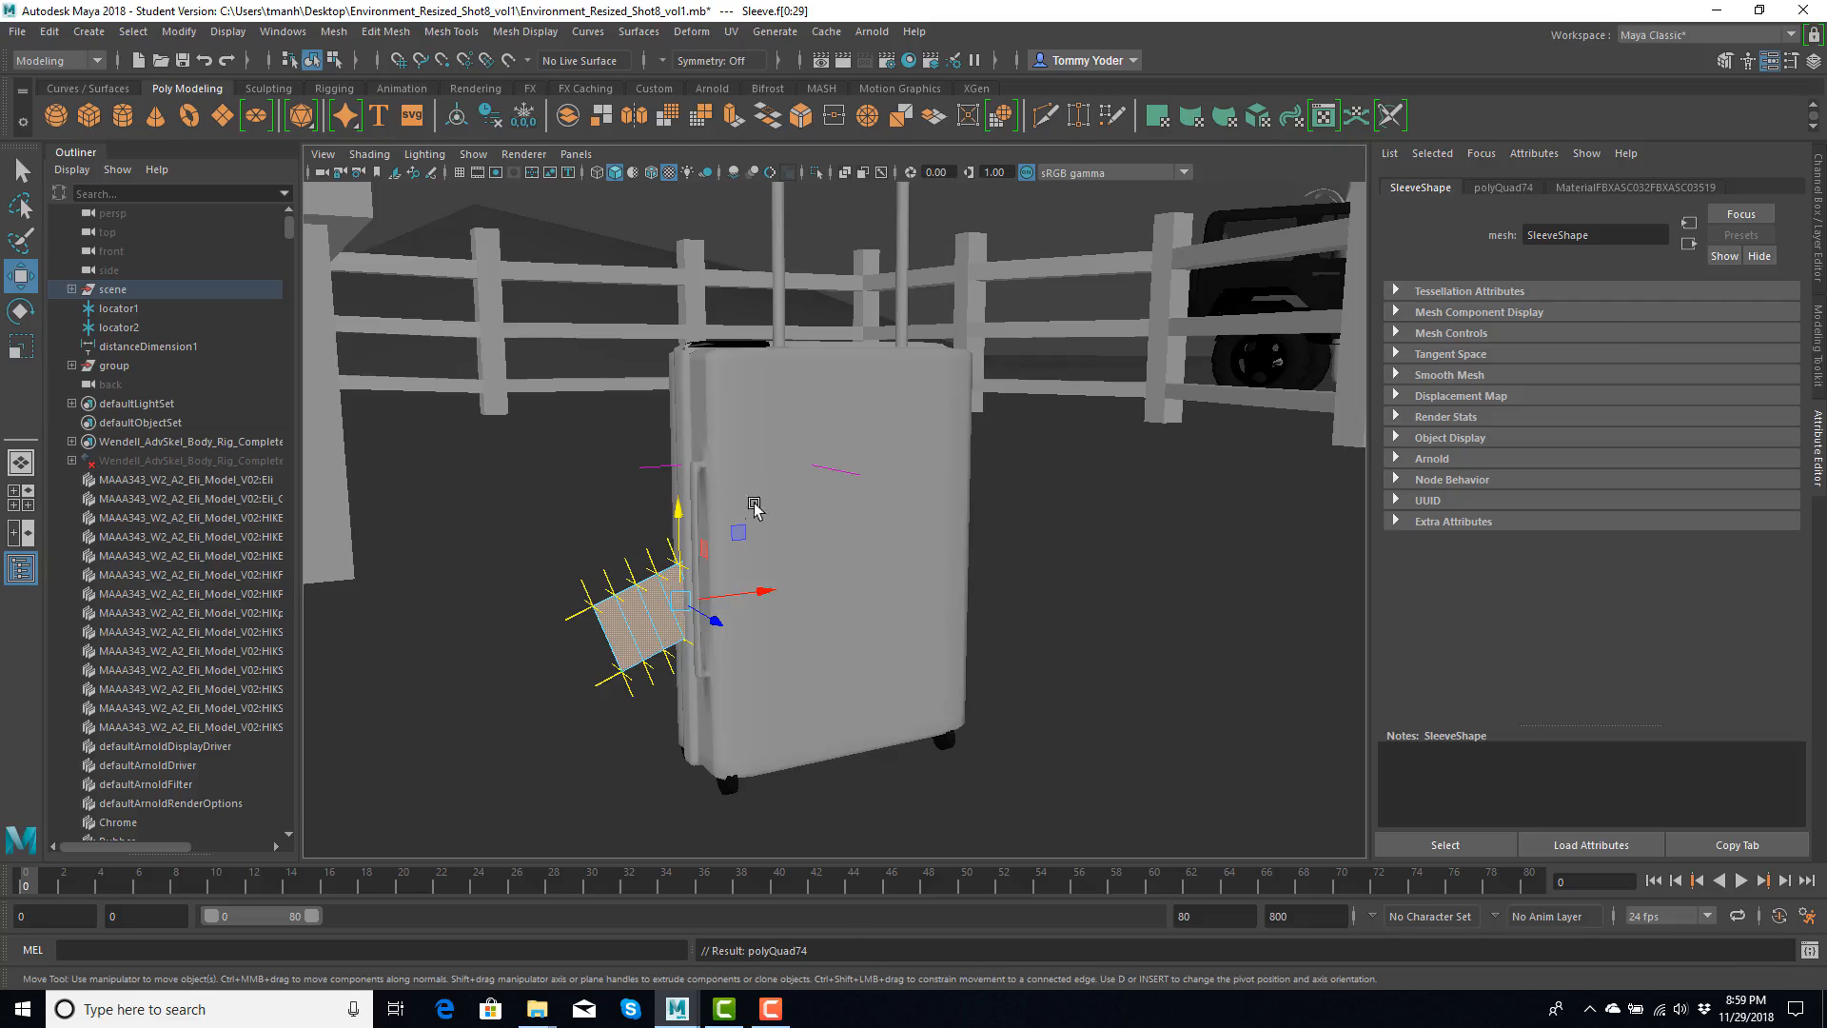
# - Select all faces of the suitcase and quadrangulate them with an angle threshold of 180
pyautogui.moveTo(754, 514); pyautogui.dragTo(801, 485, button='right')
pyautogui.click(822, 437)
pyautogui.scroll(-5, 761, 419)
pyautogui.moveTo(693, 290); pyautogui.dragTo(1005, 738)
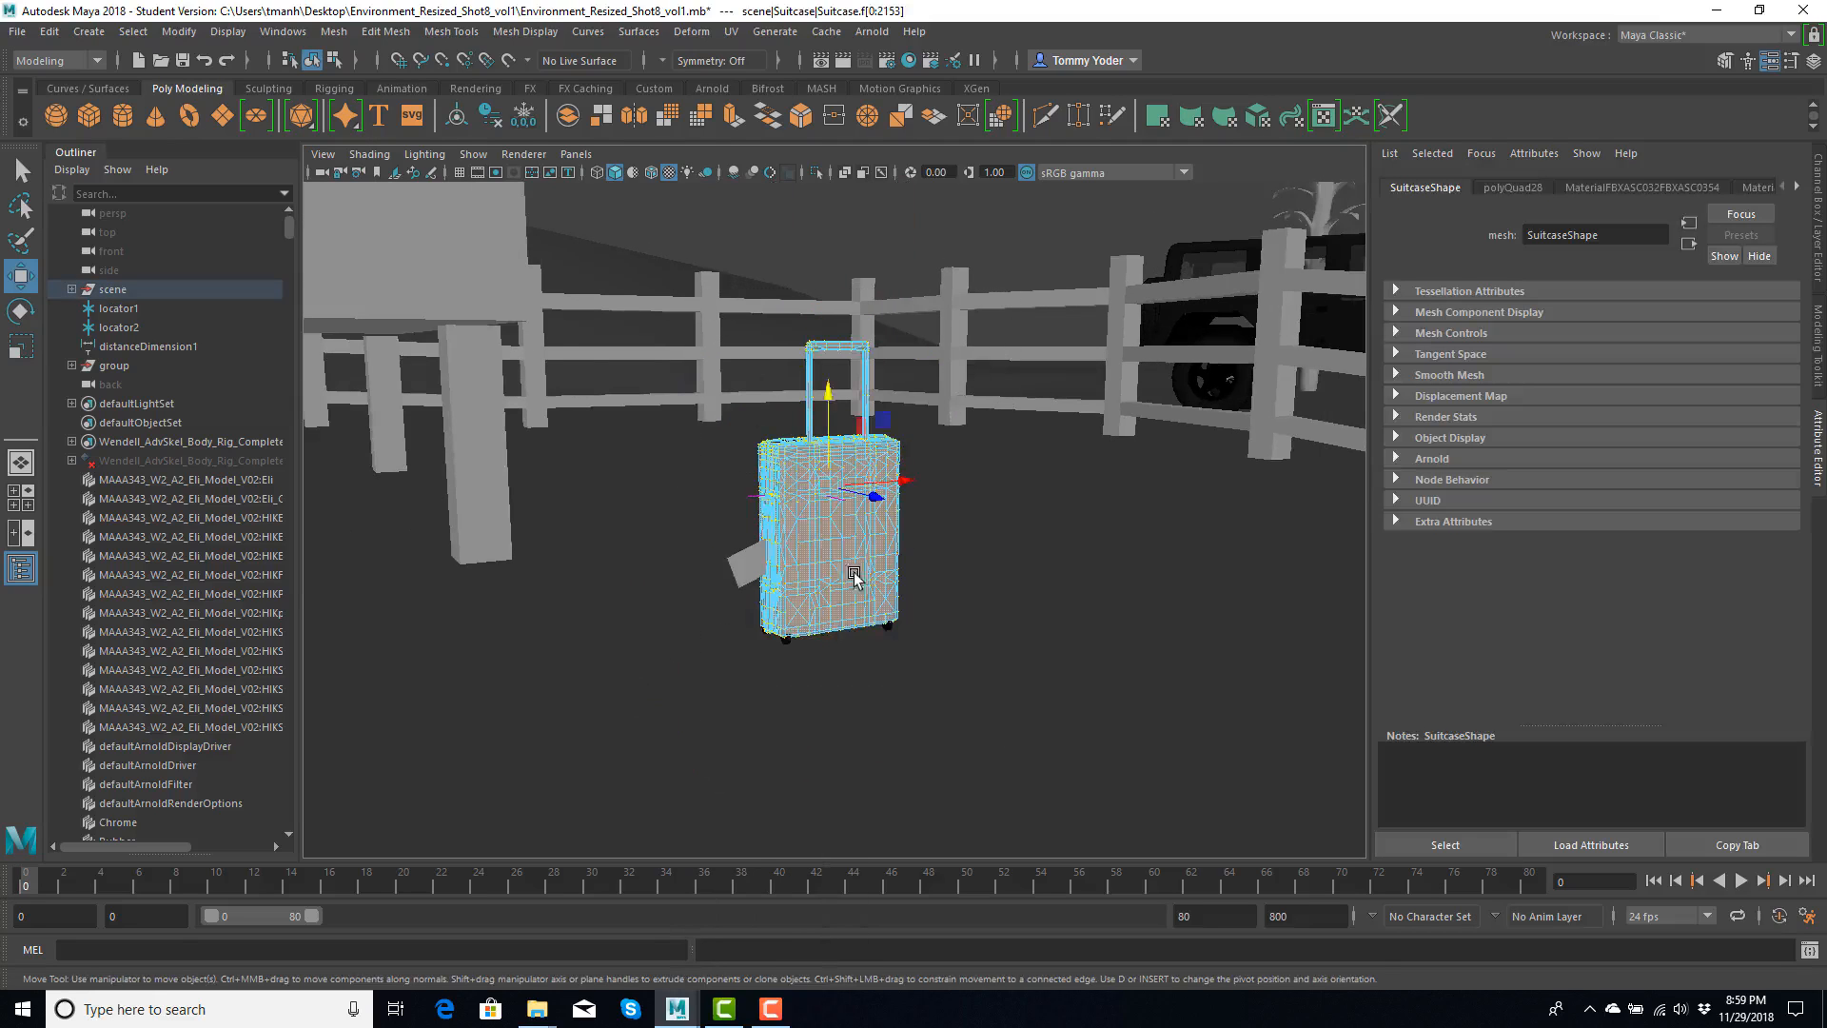
pyautogui.press('f')
pyautogui.click(385, 32)
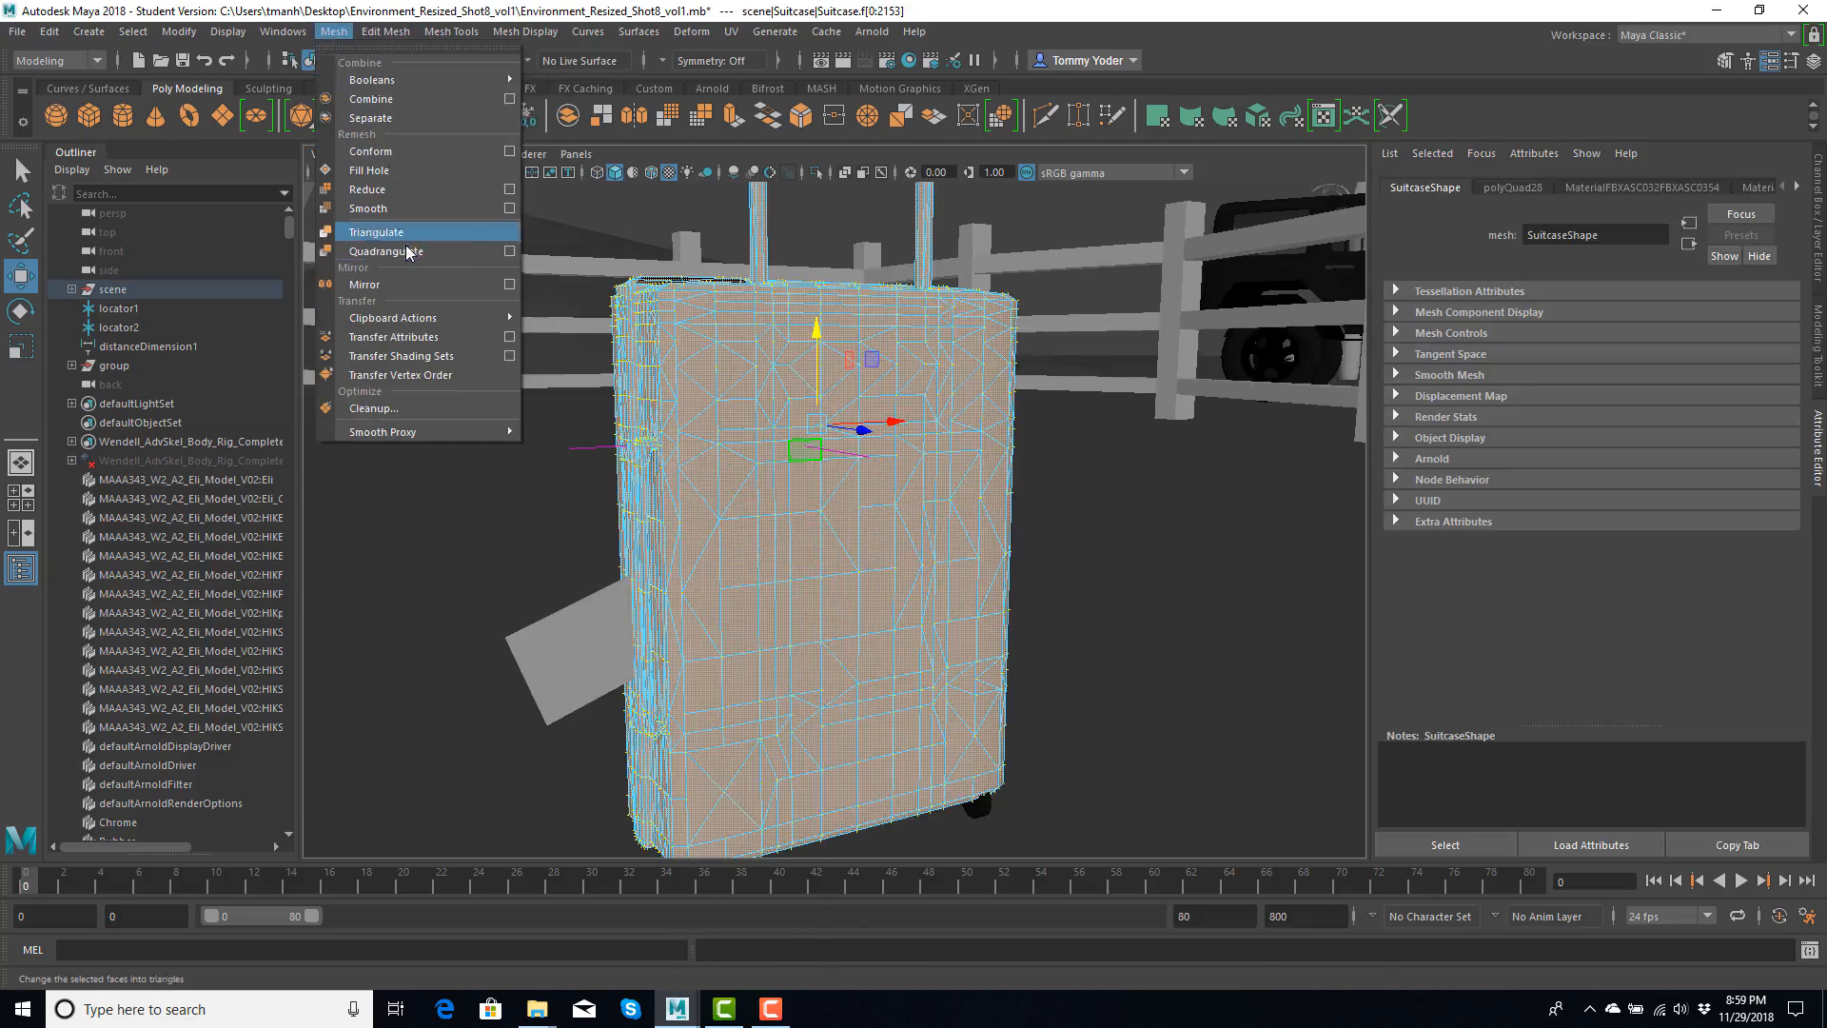
pyautogui.click(509, 251)
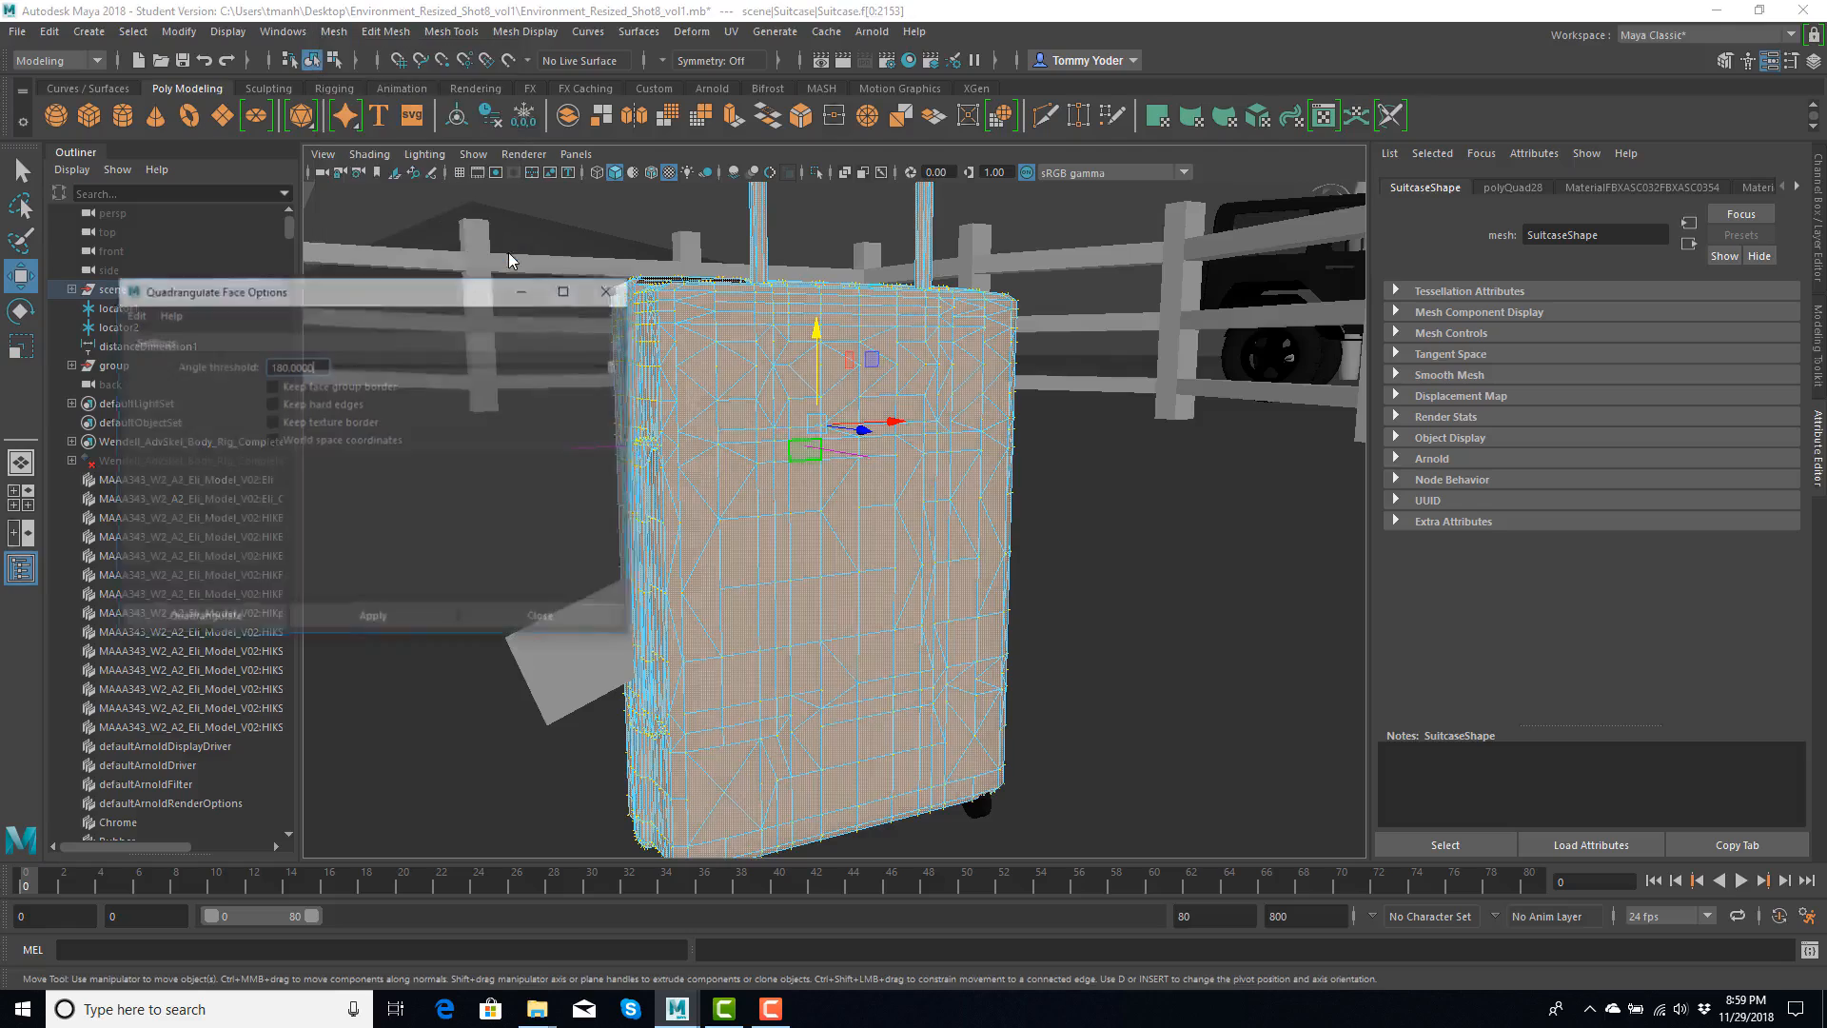
pyautogui.click(414, 619)
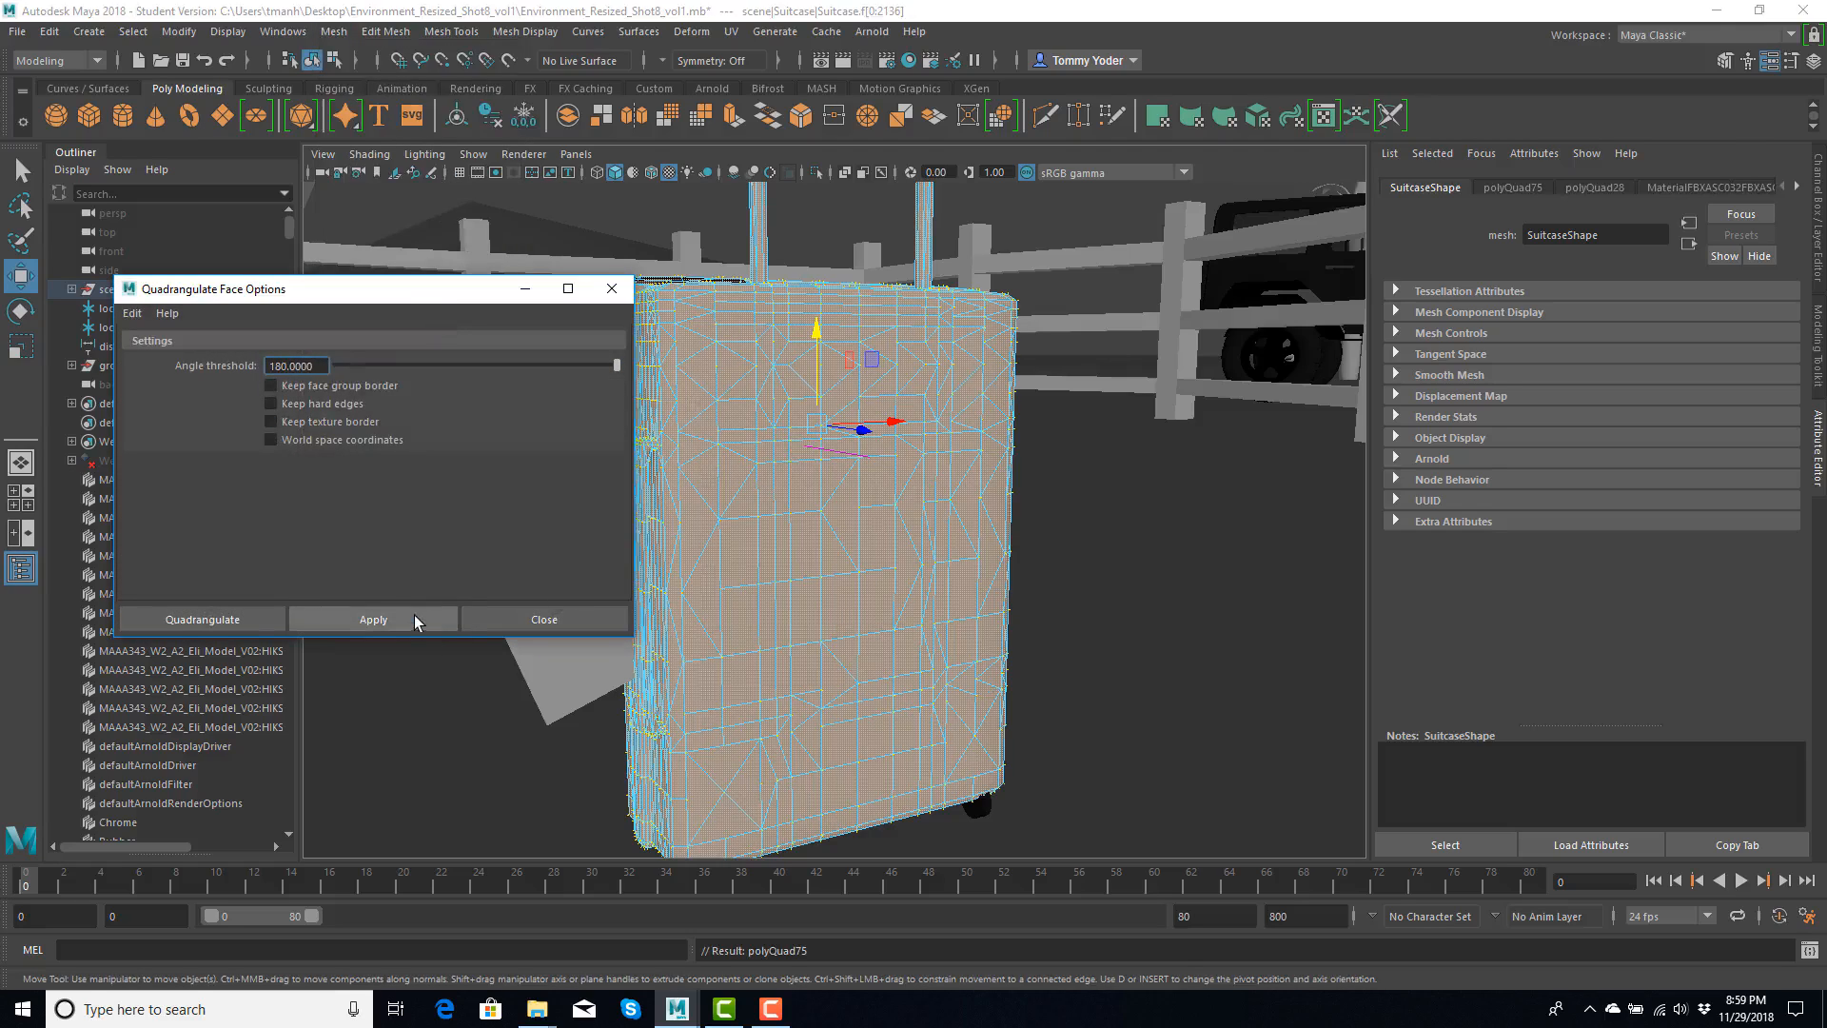
pyautogui.click(573, 618)
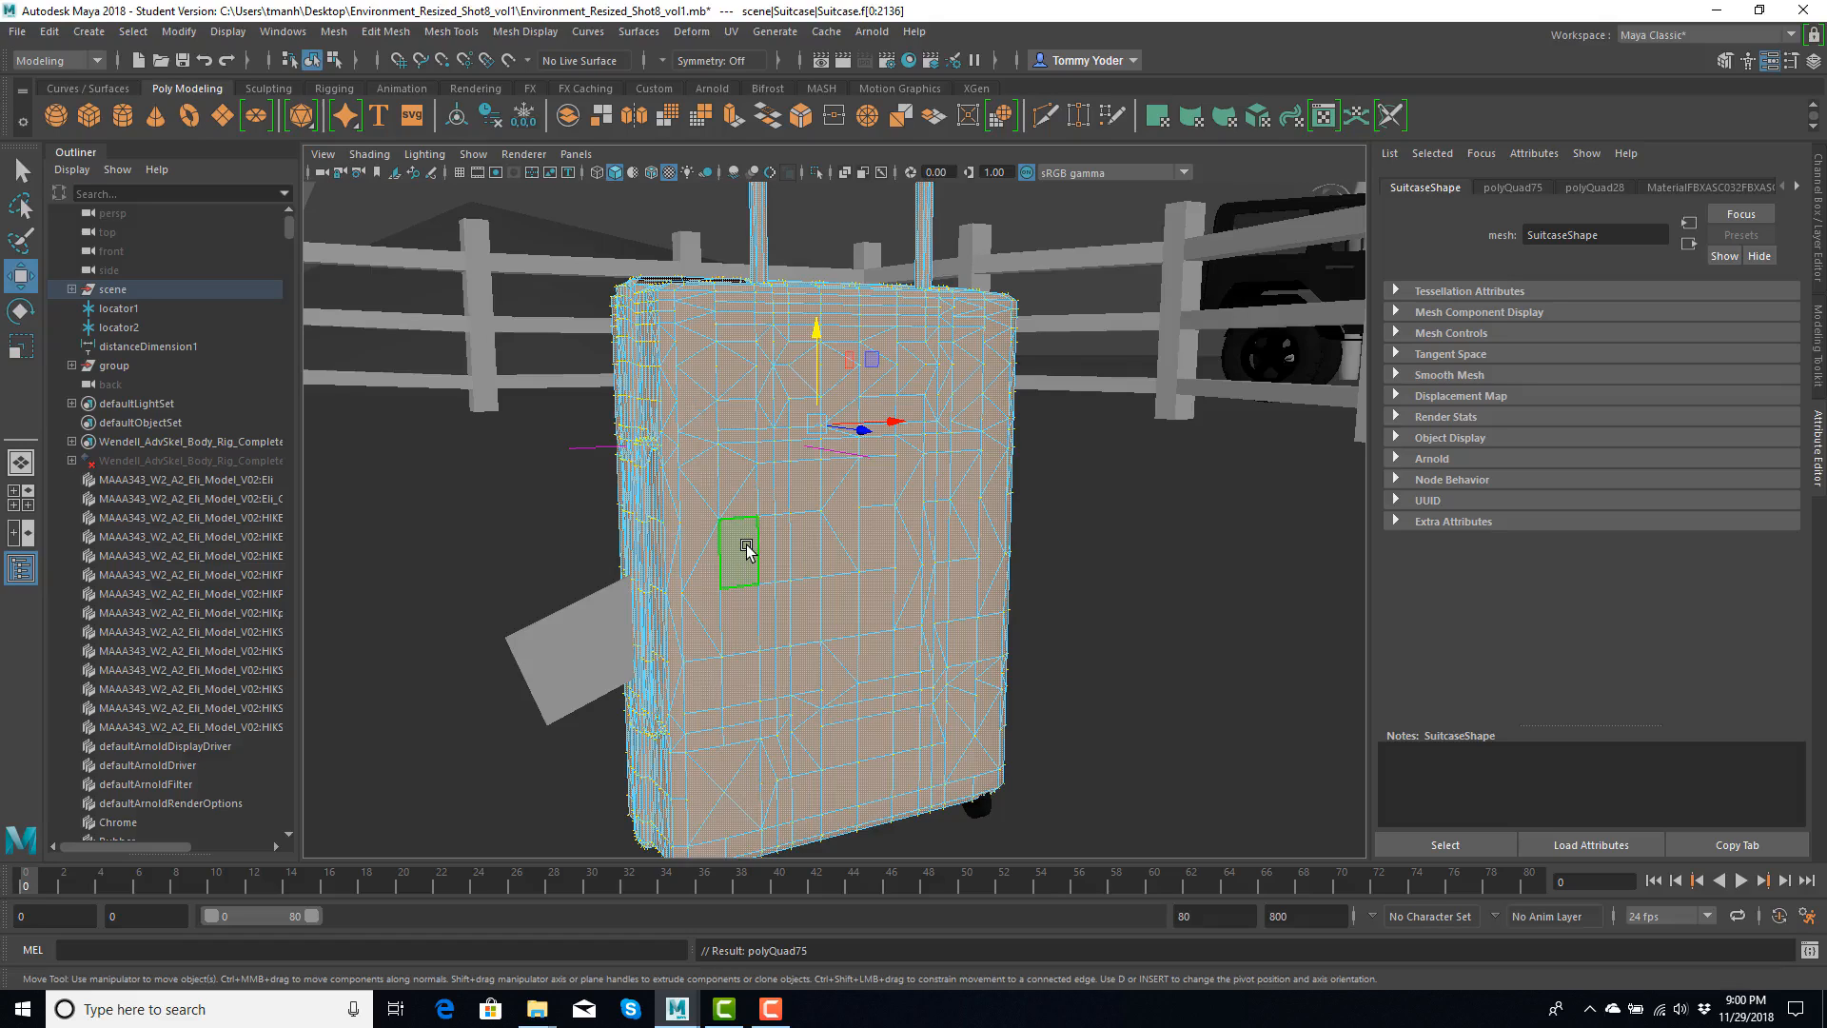
# - Show the suitcase's phong material attributes and select the wooden fence around the coop
pyautogui.click(1730, 186)
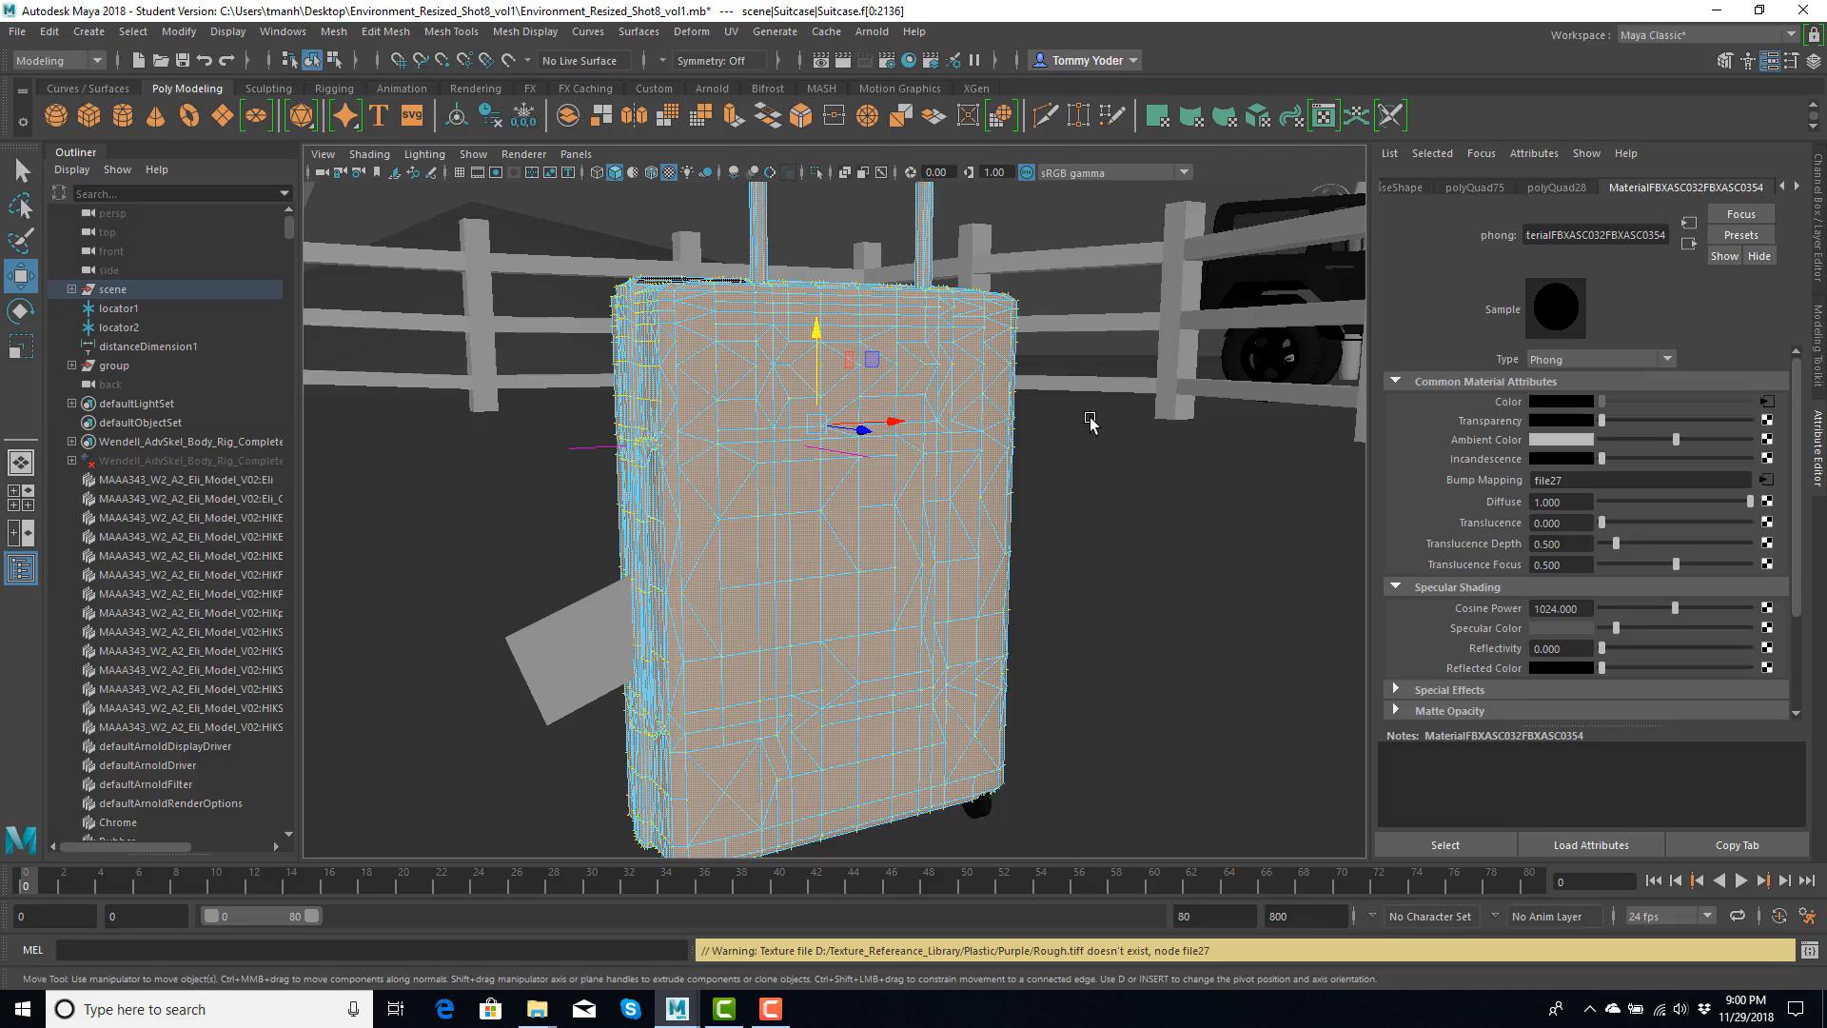
pyautogui.click(1178, 321)
pyautogui.scroll(-5, 912, 402)
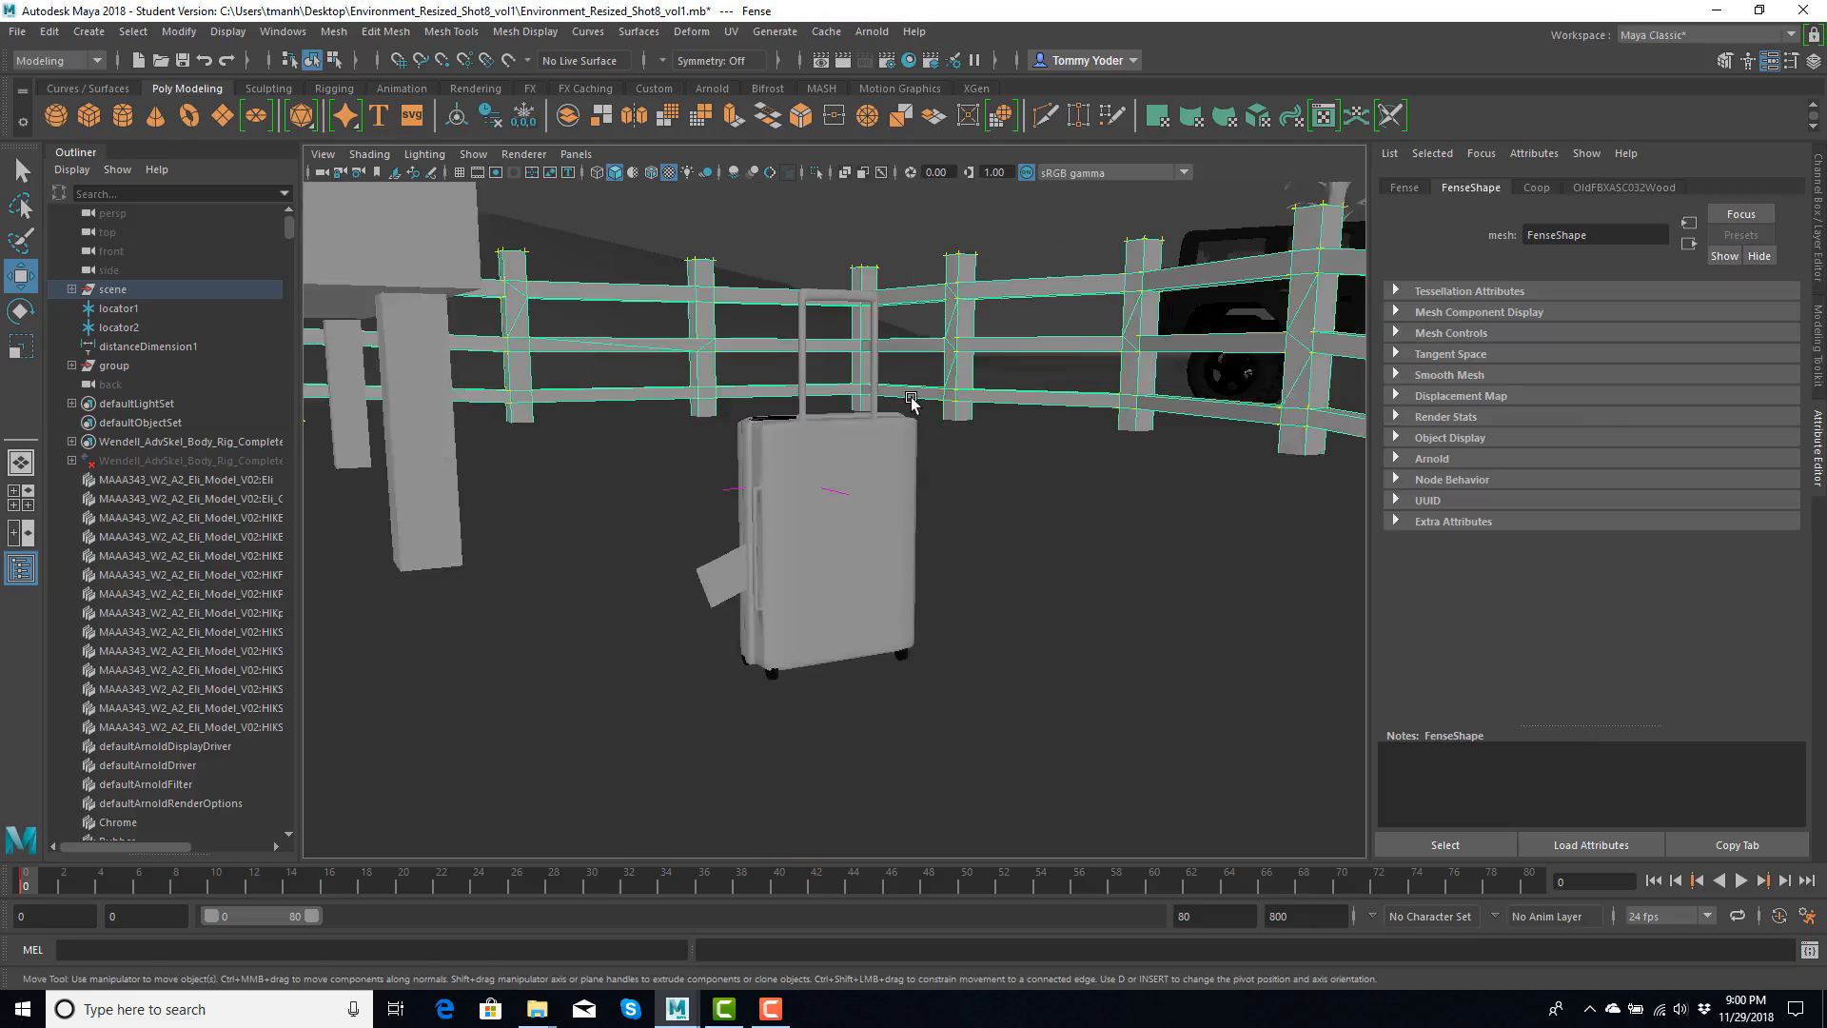
pyautogui.scroll(-6, 1053, 358)
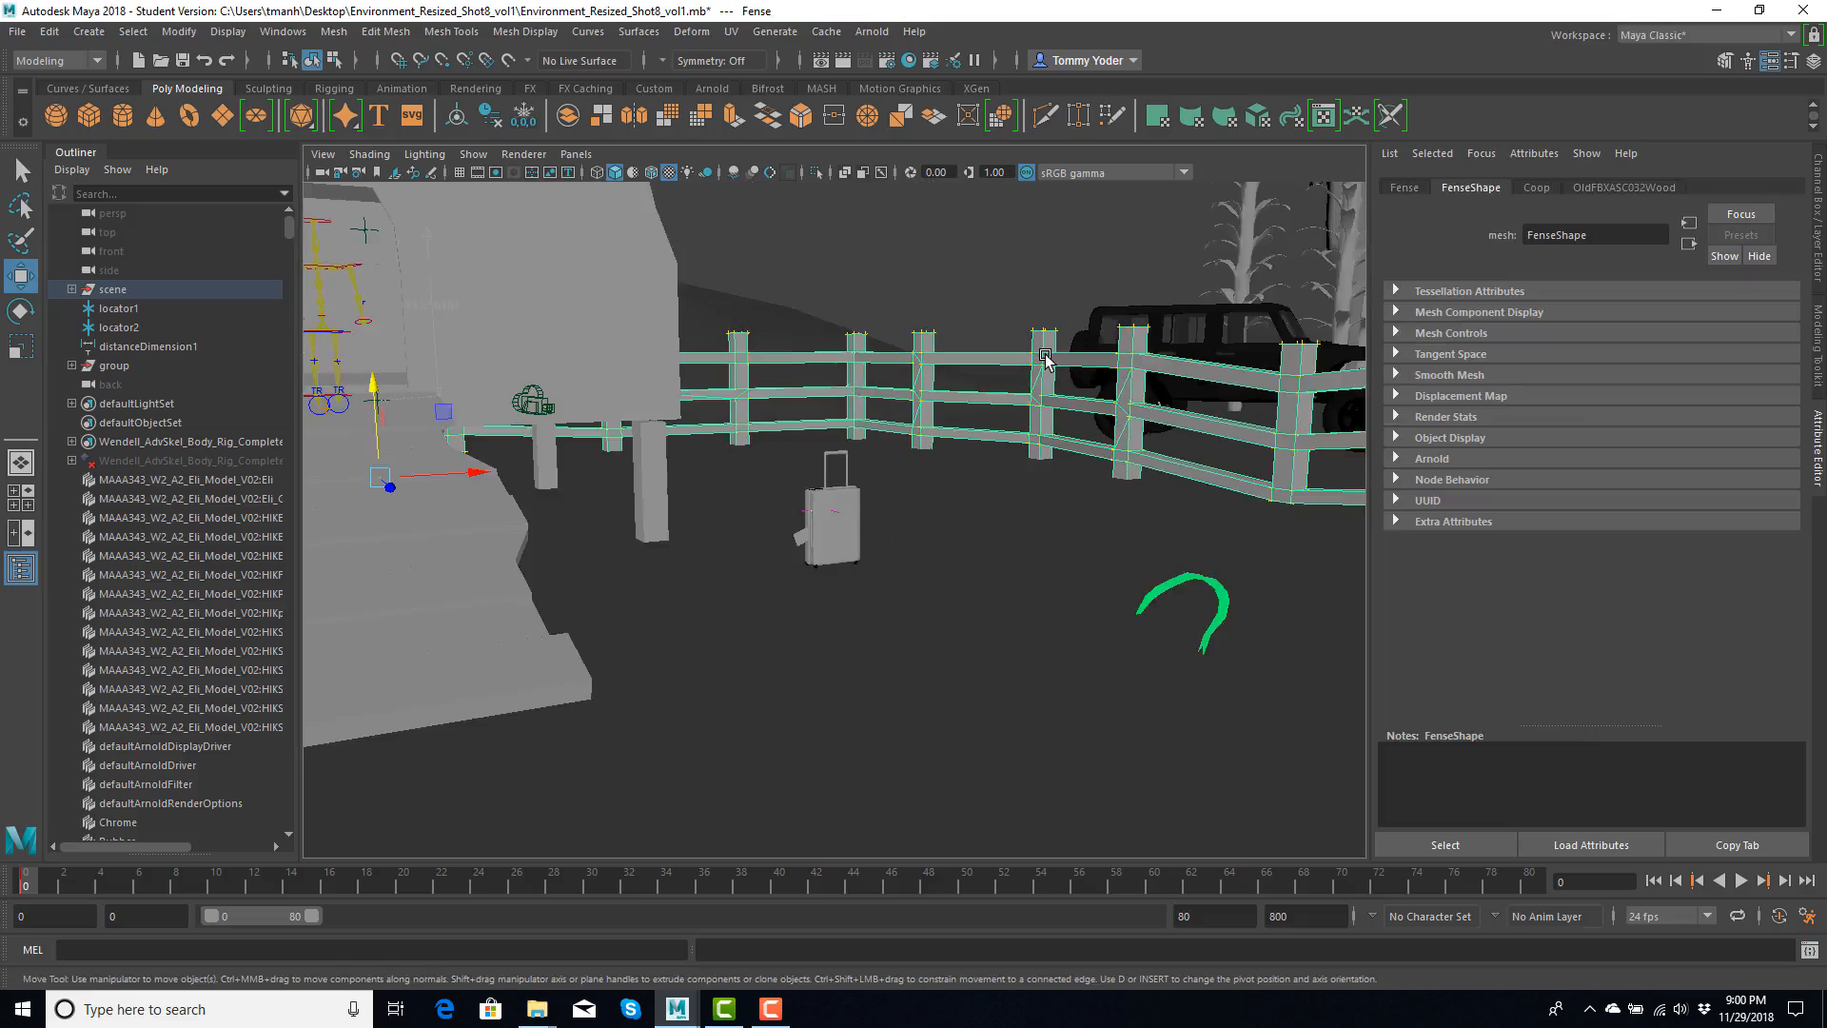
pyautogui.scroll(-5, 1045, 356)
pyautogui.keyDown('alt'); pyautogui.moveTo(1046, 349); pyautogui.dragTo(1011, 363); pyautogui.keyUp('alt')
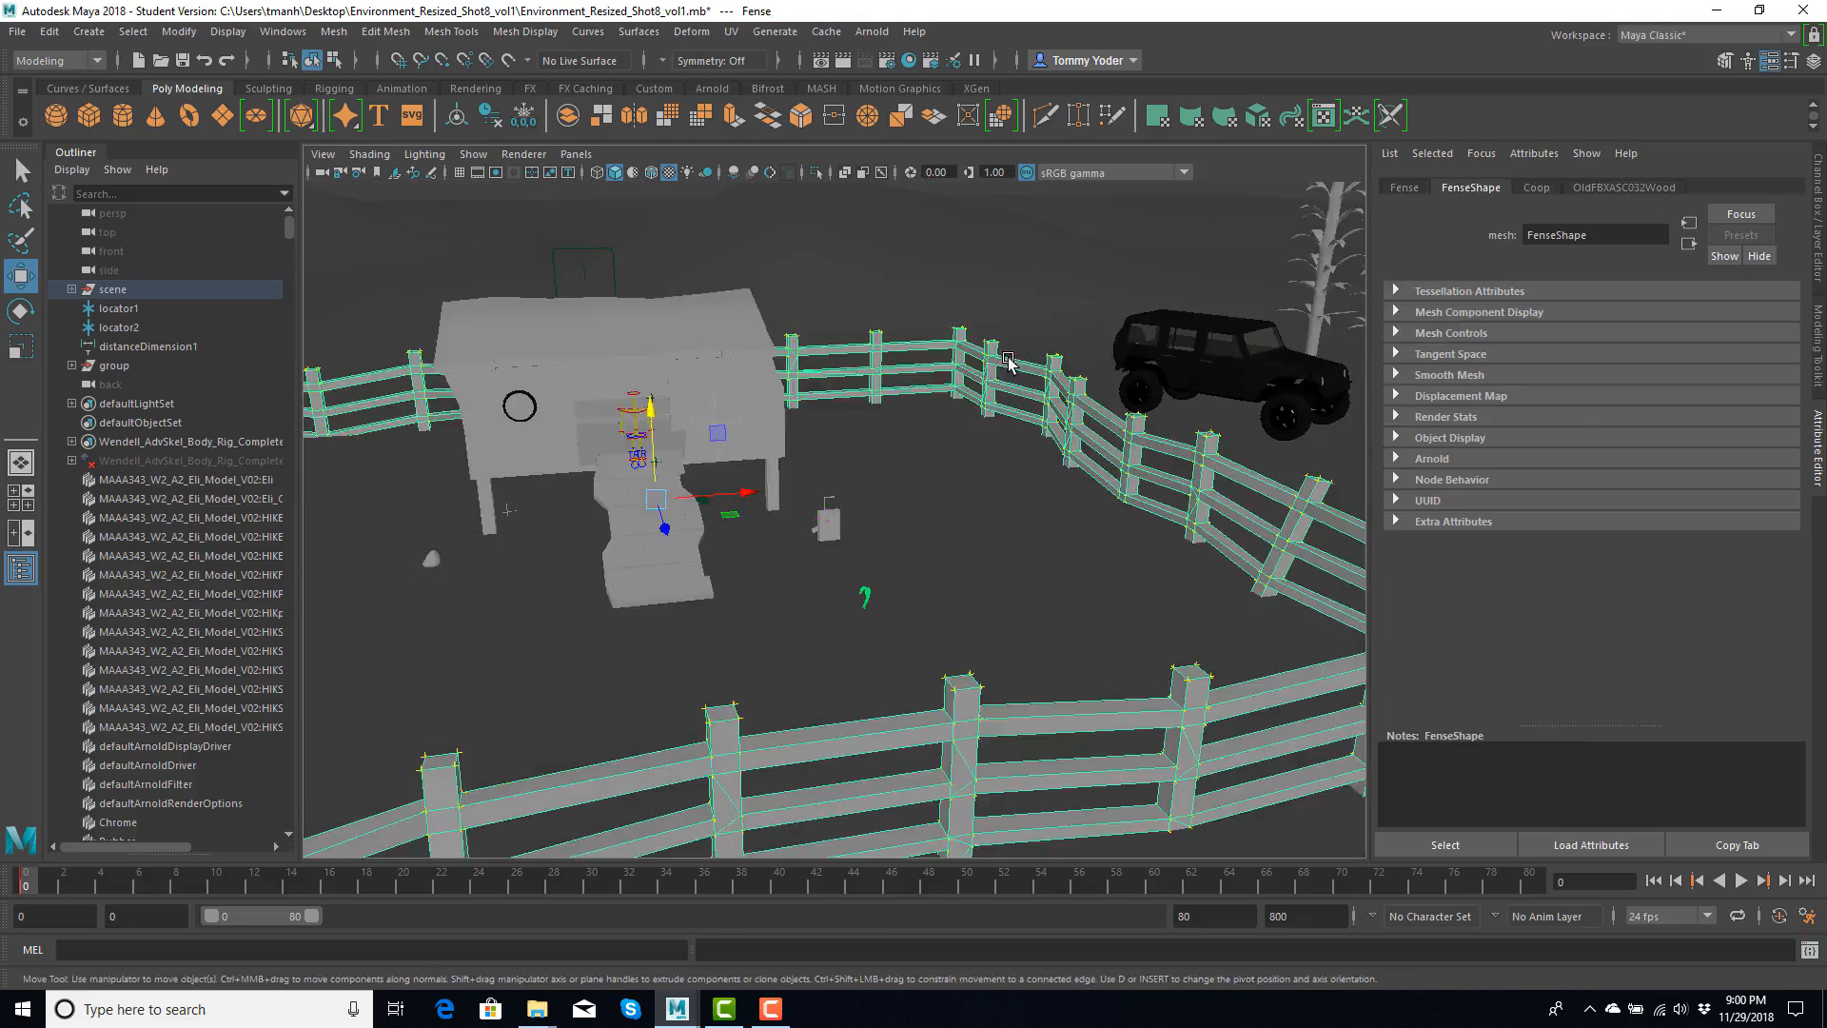
# - Examine the farm buildings beyond the fence and select the wind decoration above the barn
pyautogui.keyDown('alt'); pyautogui.moveTo(602, 423); pyautogui.dragTo(1060, 305, button='middle'); pyautogui.keyUp('alt')
pyautogui.scroll(-5, 1060, 305)
pyautogui.keyDown('alt'); pyautogui.moveTo(1061, 304); pyautogui.dragTo(985, 348); pyautogui.keyUp('alt')
pyautogui.keyDown('alt'); pyautogui.moveTo(775, 344); pyautogui.dragTo(977, 345, button='middle'); pyautogui.keyUp('alt')
pyautogui.scroll(-3, 978, 345)
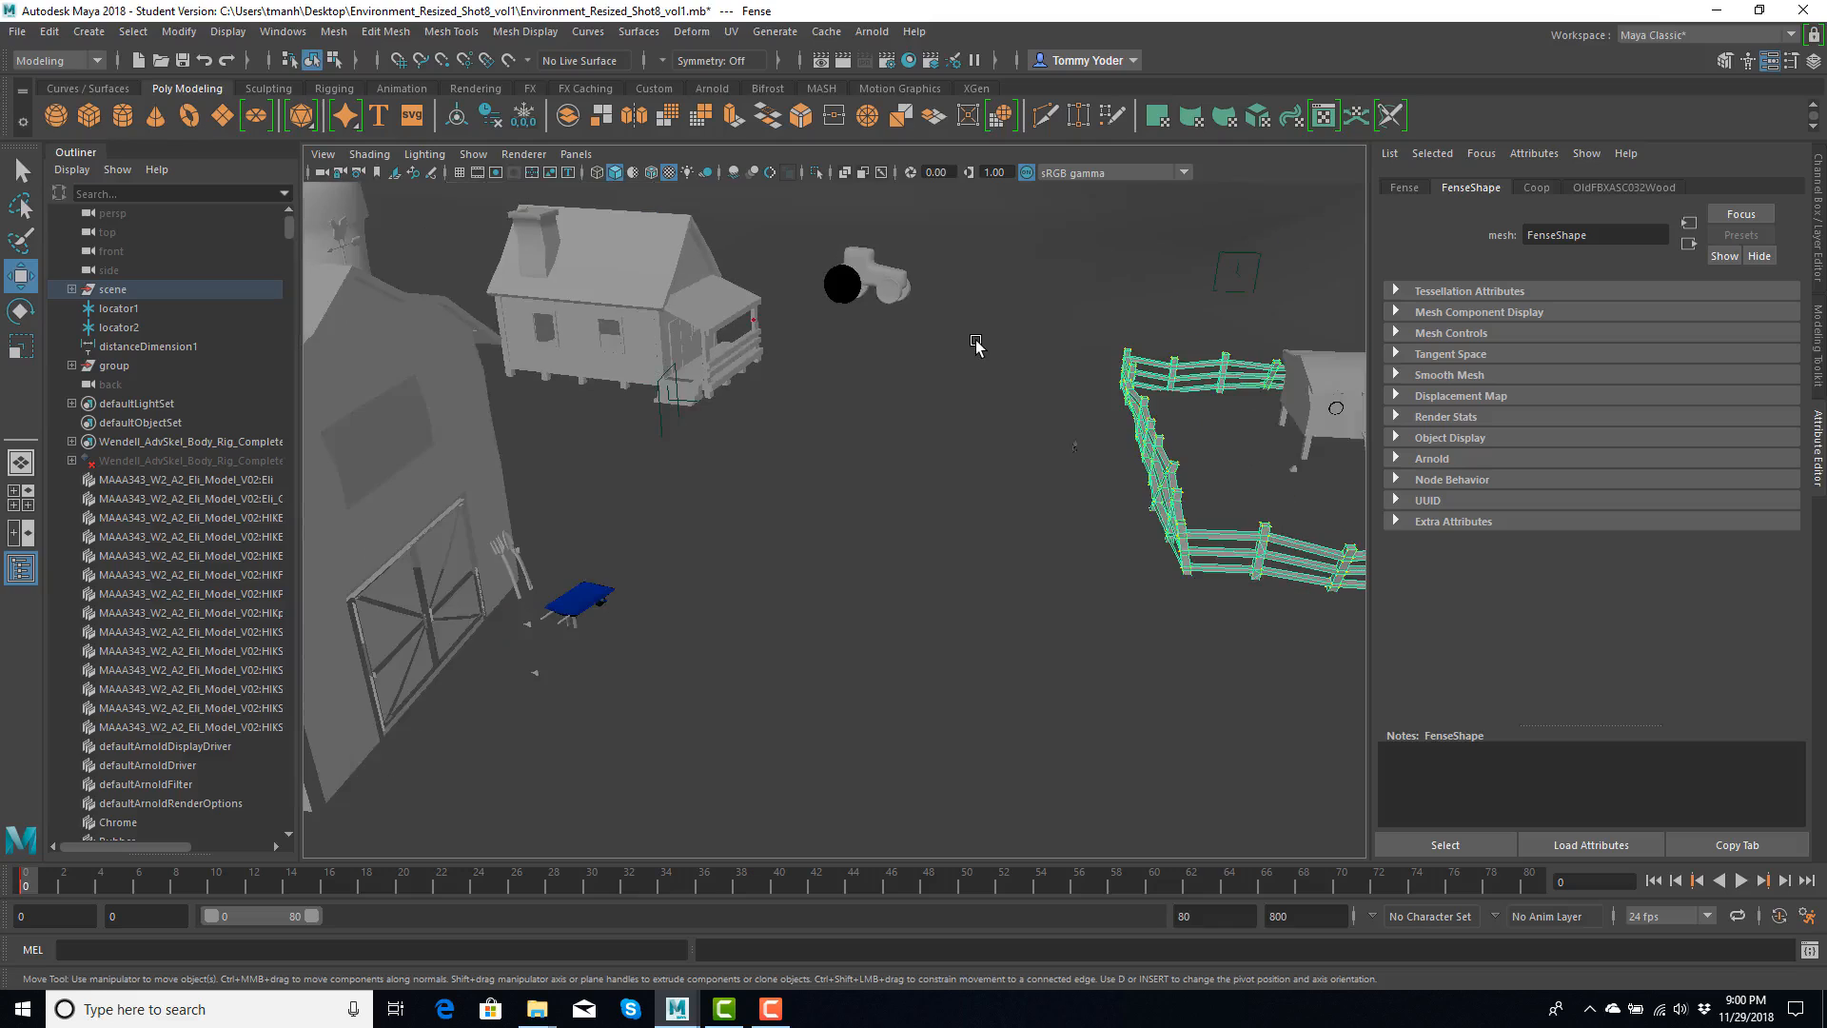
pyautogui.click(341, 231)
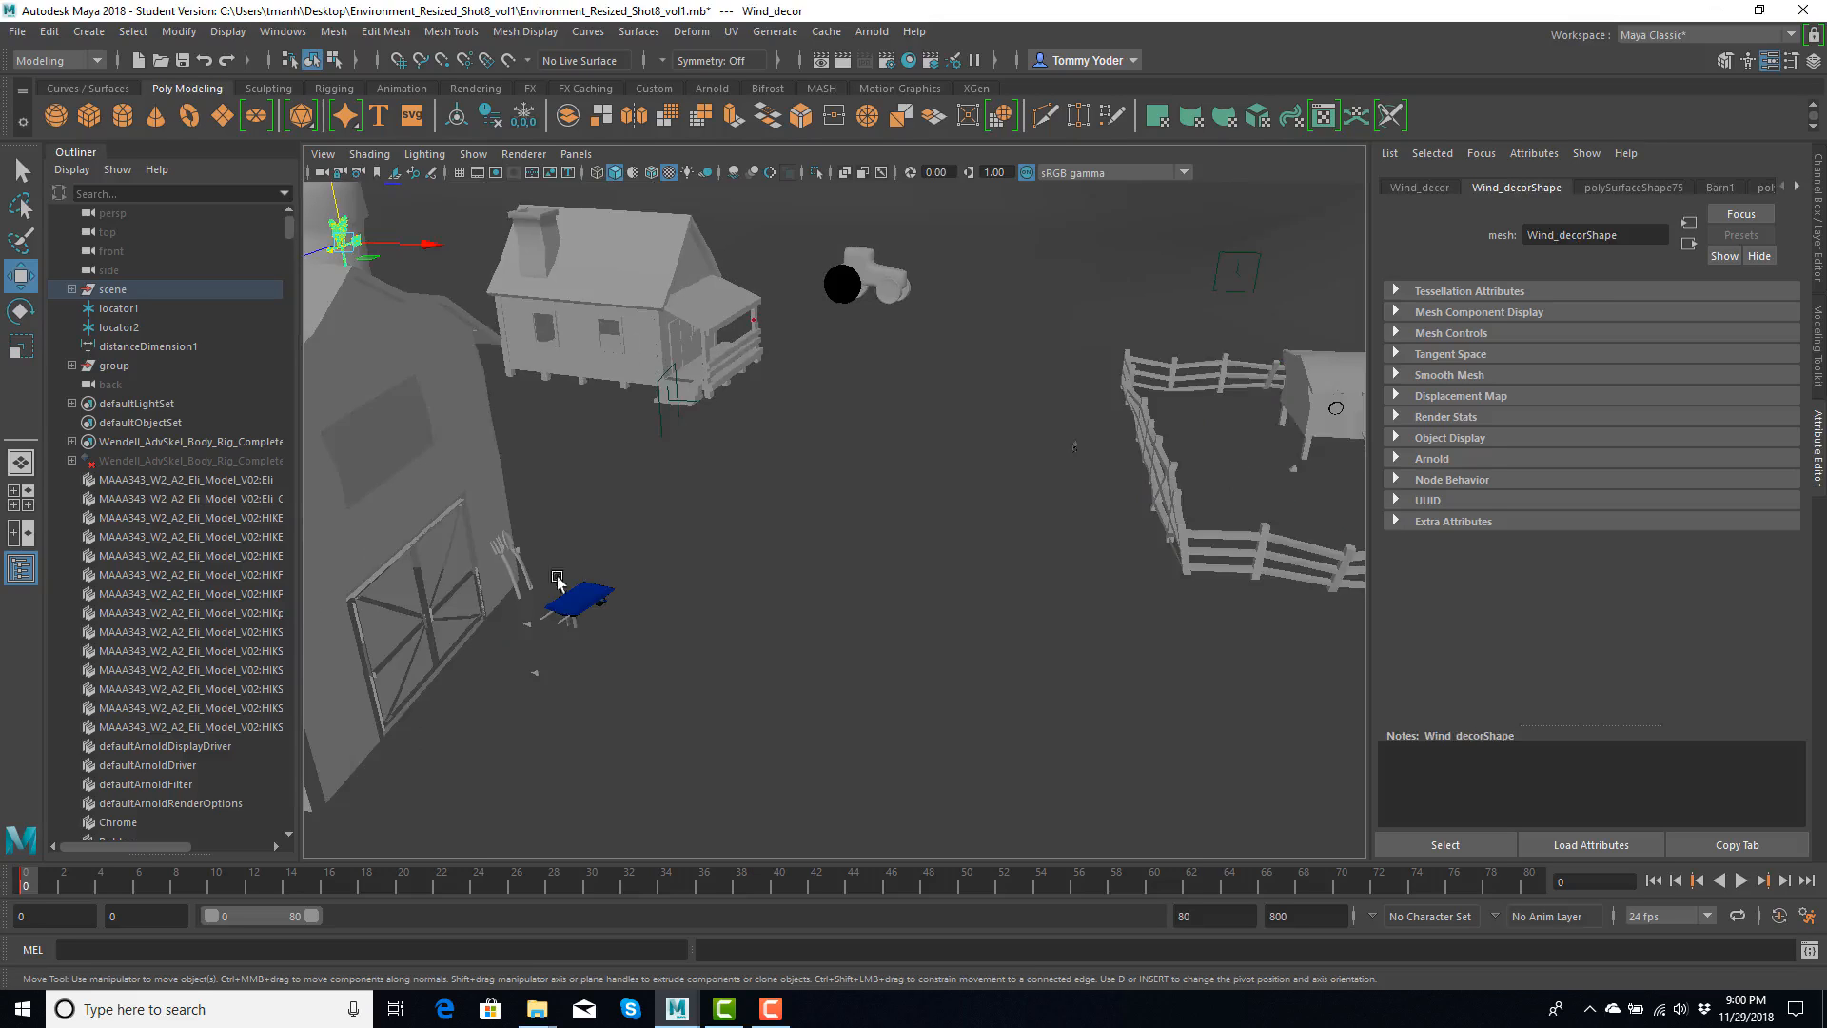
# - Frame the character's hips control, try moving it sideways, and undo the change
pyautogui.keyDown('alt'); pyautogui.moveTo(1017, 465); pyautogui.dragTo(824, 411); pyautogui.keyUp('alt')
pyautogui.click(901, 391)
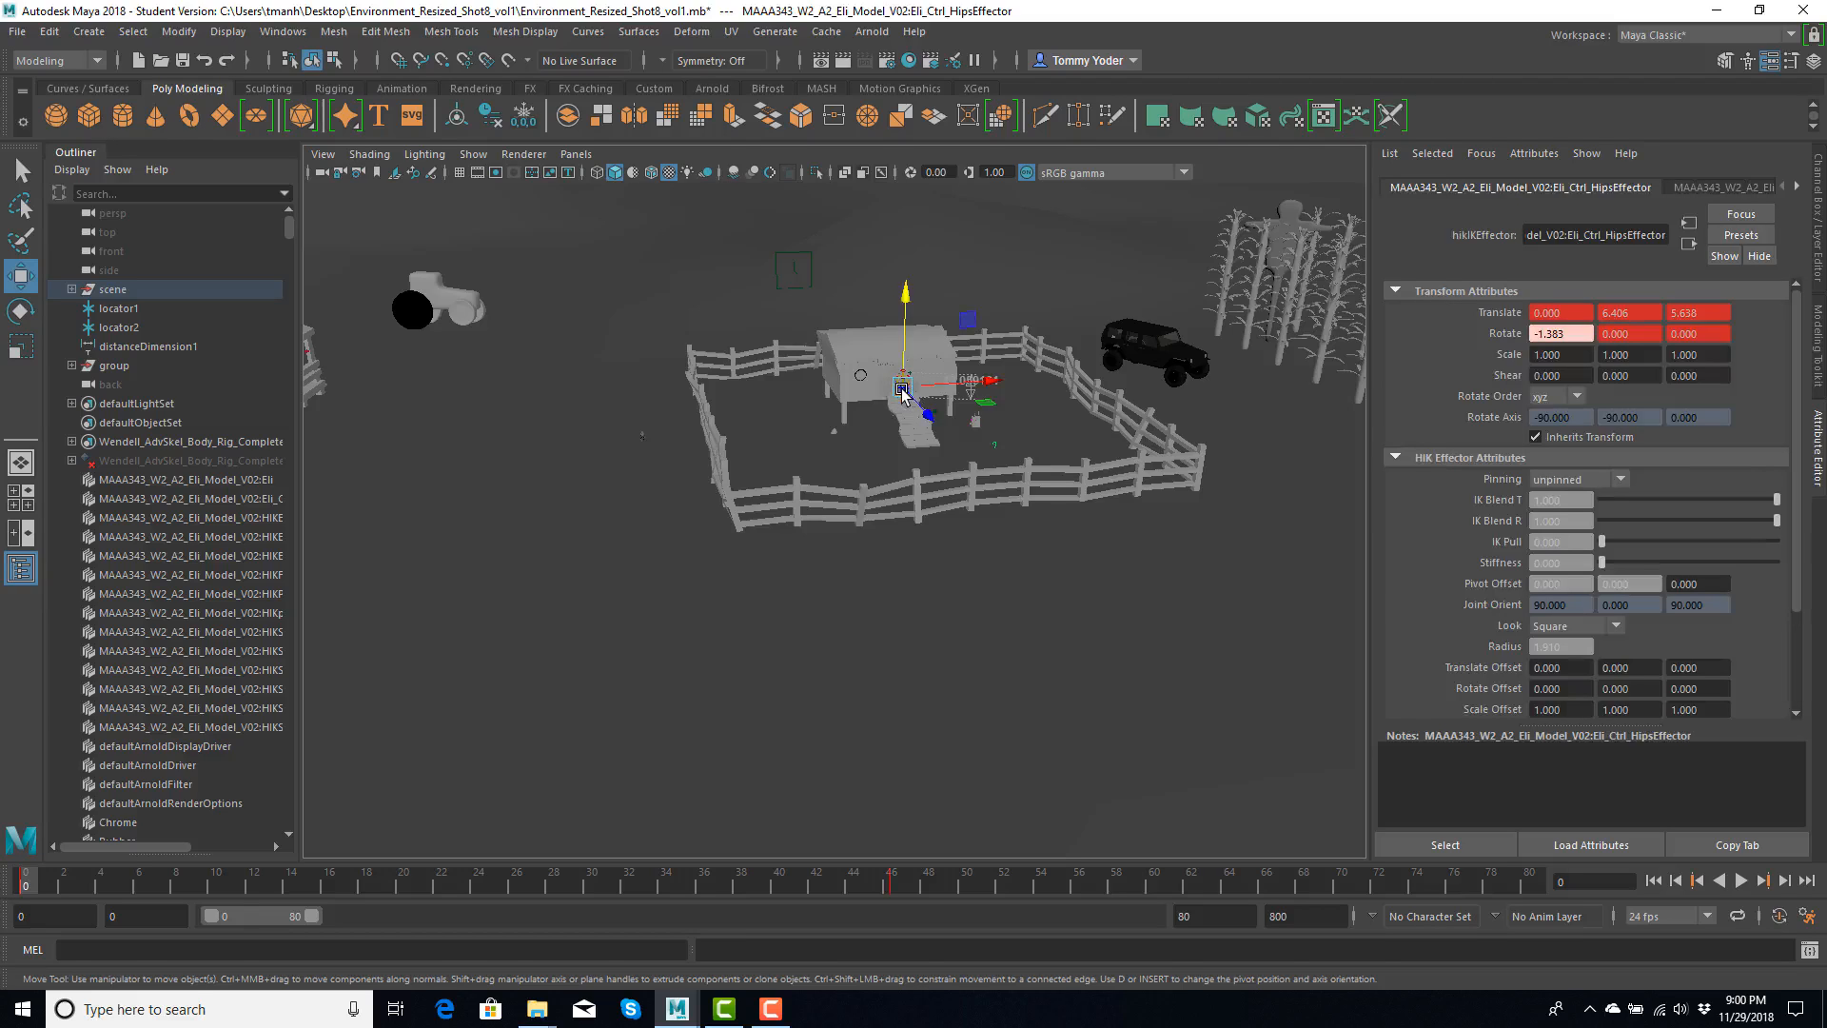
pyautogui.press('f')
pyautogui.click(655, 502)
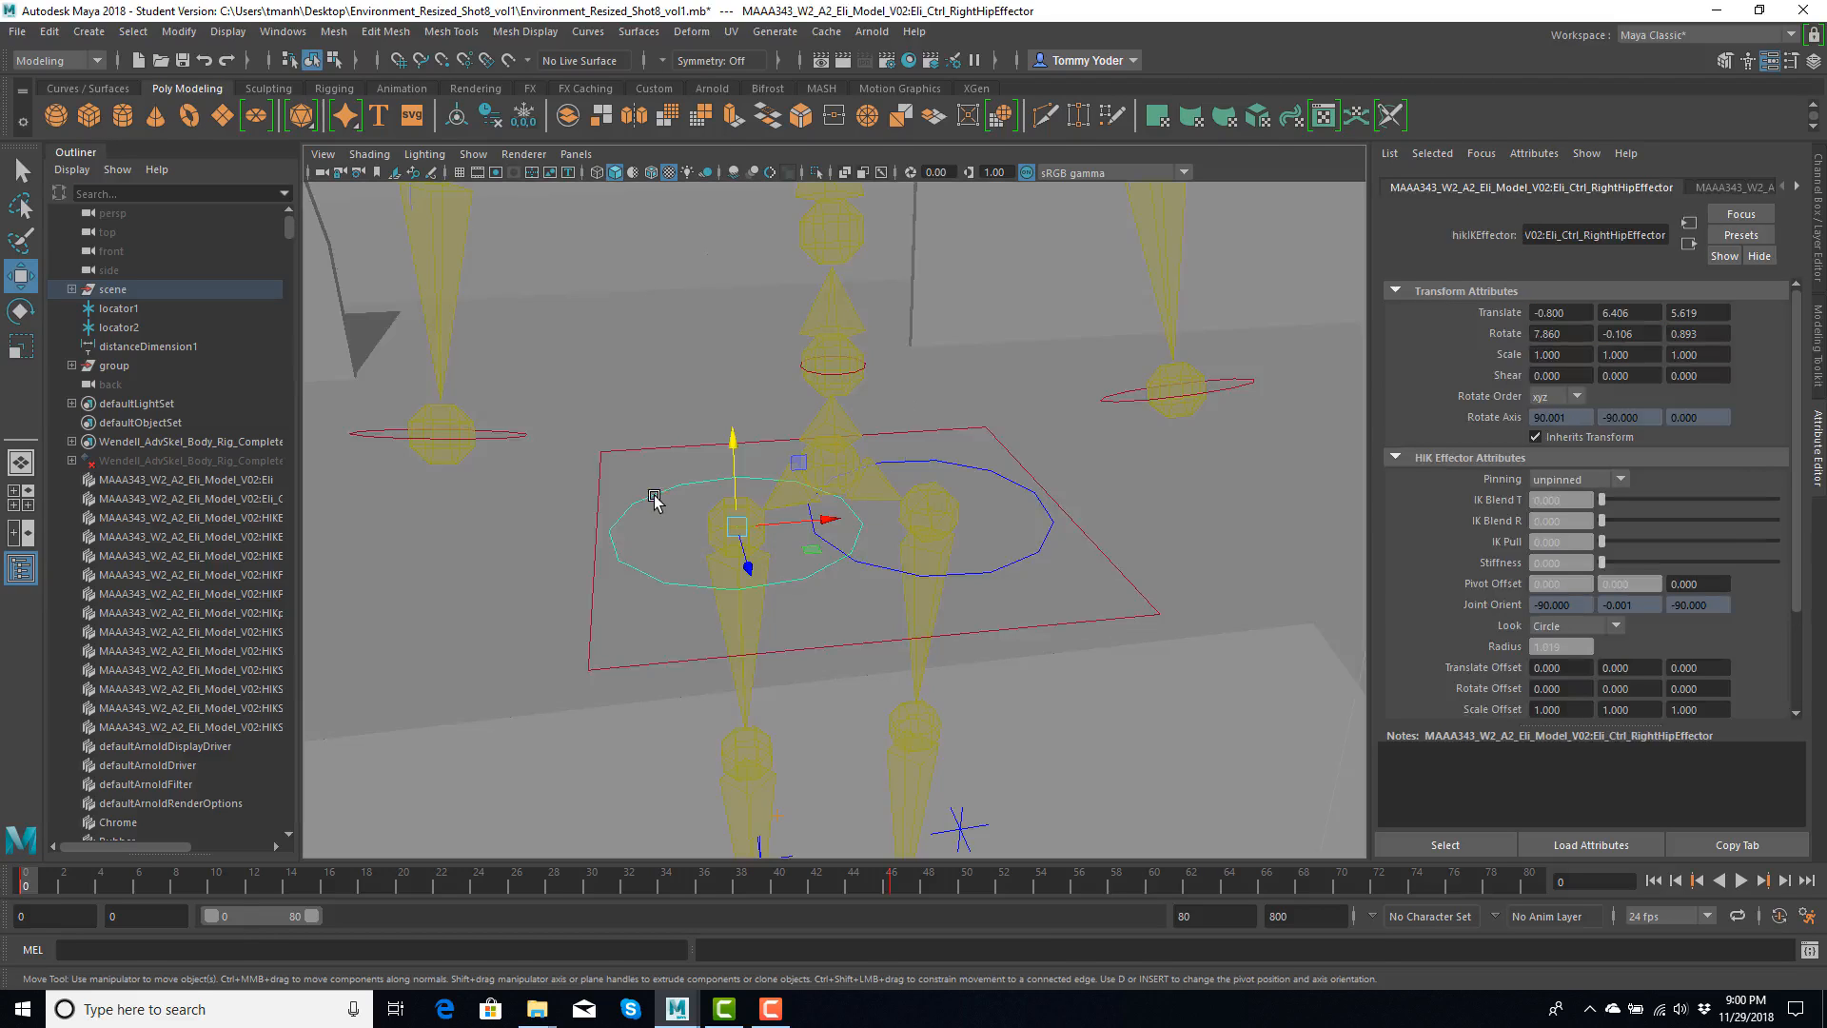
pyautogui.click(689, 439)
pyautogui.click(736, 448)
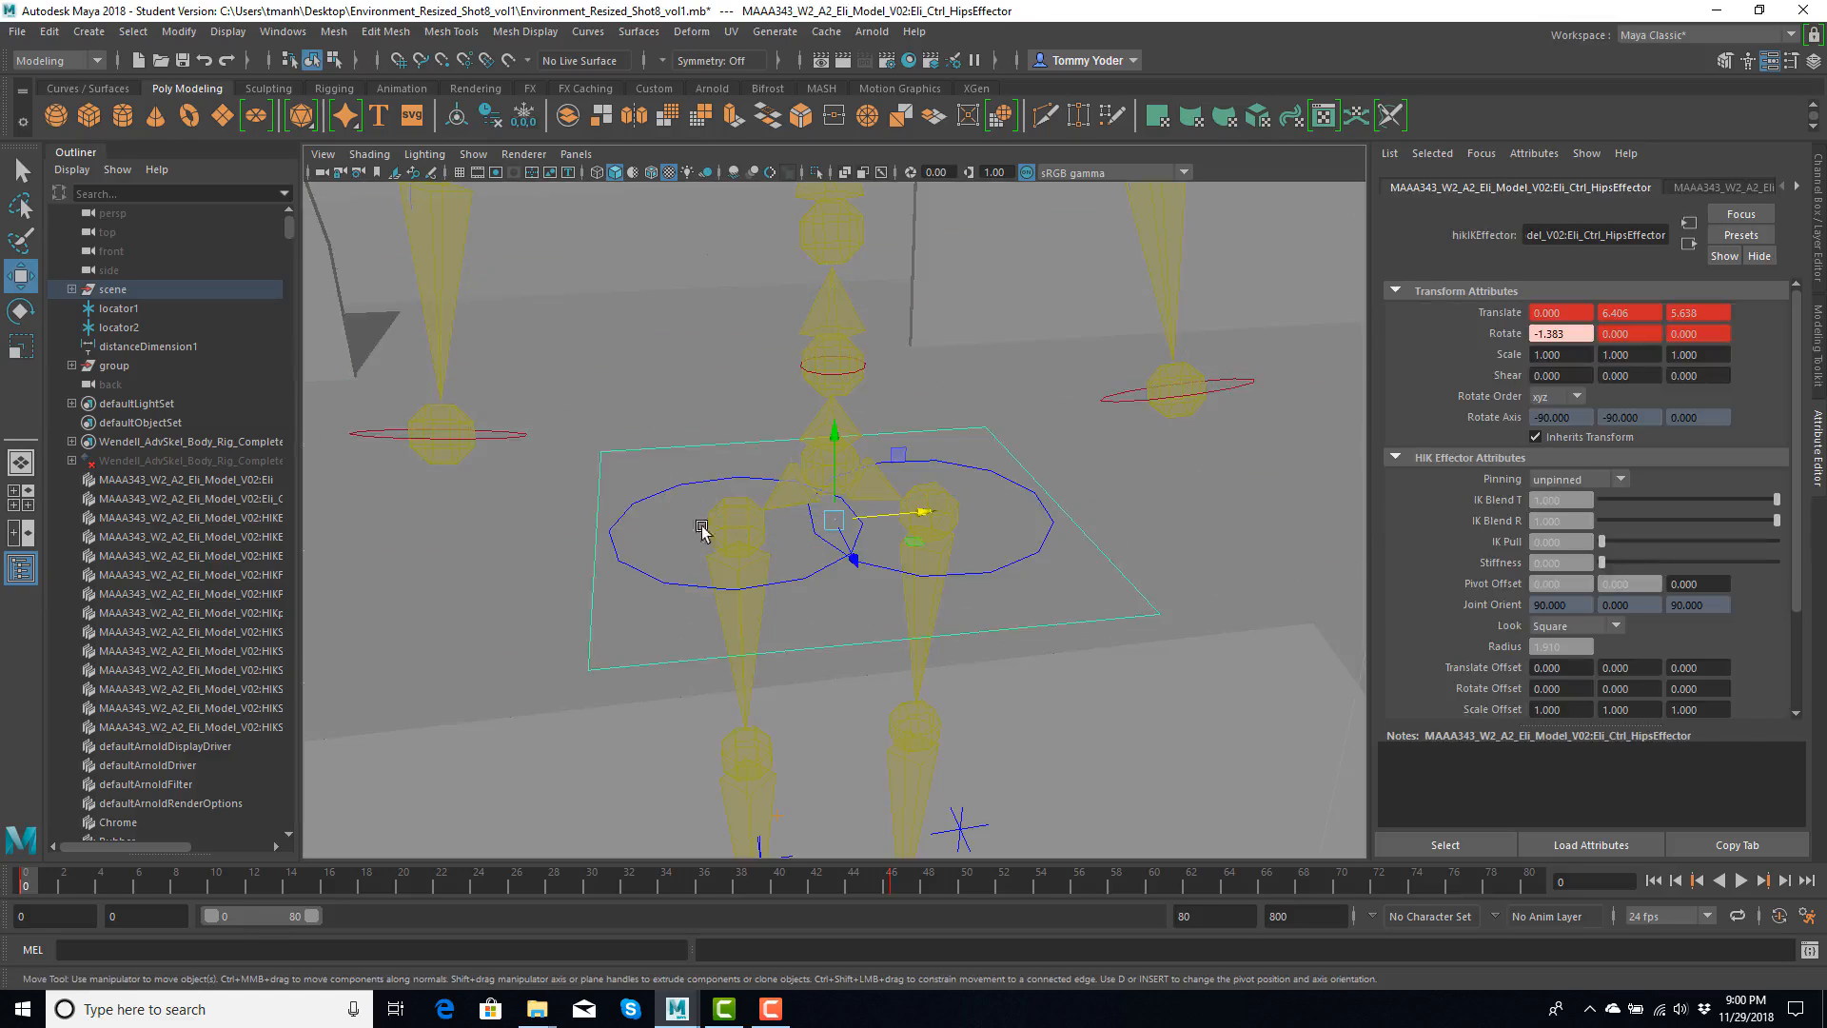
pyautogui.moveTo(925, 514)
pyautogui.mouseDown()
pyautogui.moveTo(863, 522)
pyautogui.moveTo(987, 515)
pyautogui.moveTo(767, 522)
pyautogui.moveTo(918, 510)
pyautogui.mouseUp()
pyautogui.hotkey('ctrl', 'z')
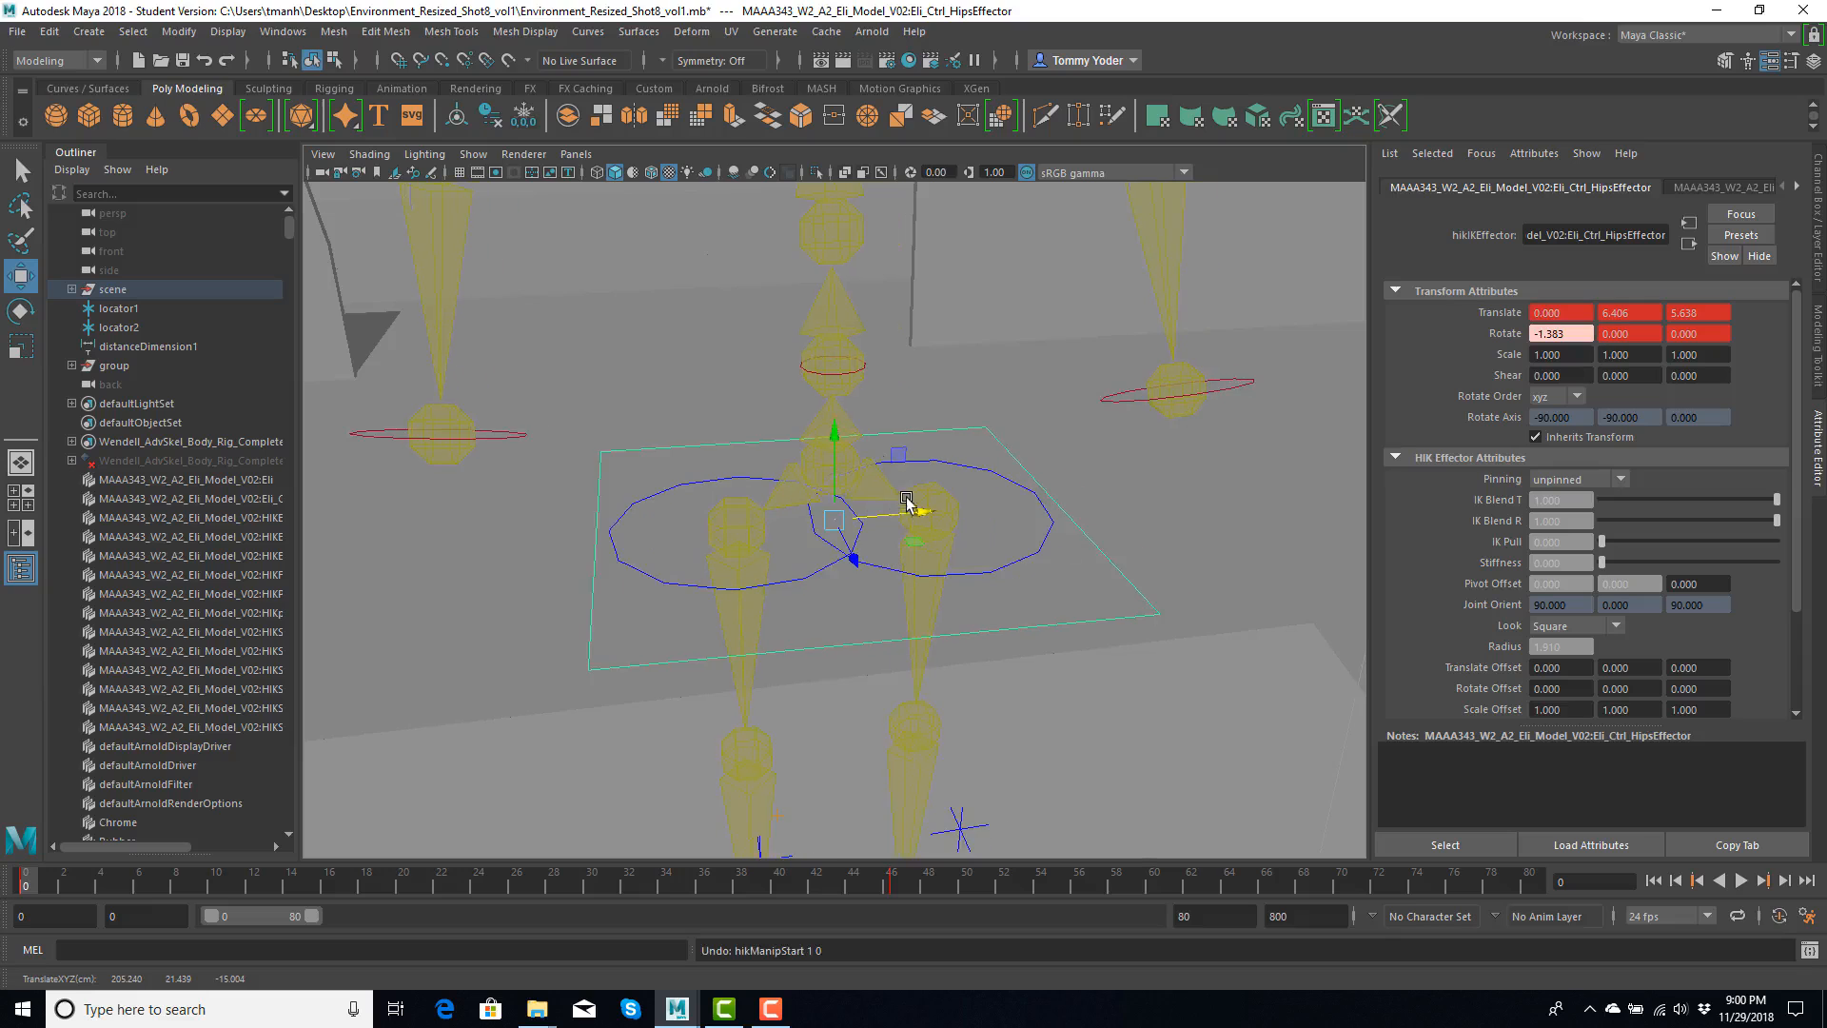
# - Select the chest origin control on the spine, try rotating it, and undo the rotation
pyautogui.click(802, 370)
pyautogui.press('e')
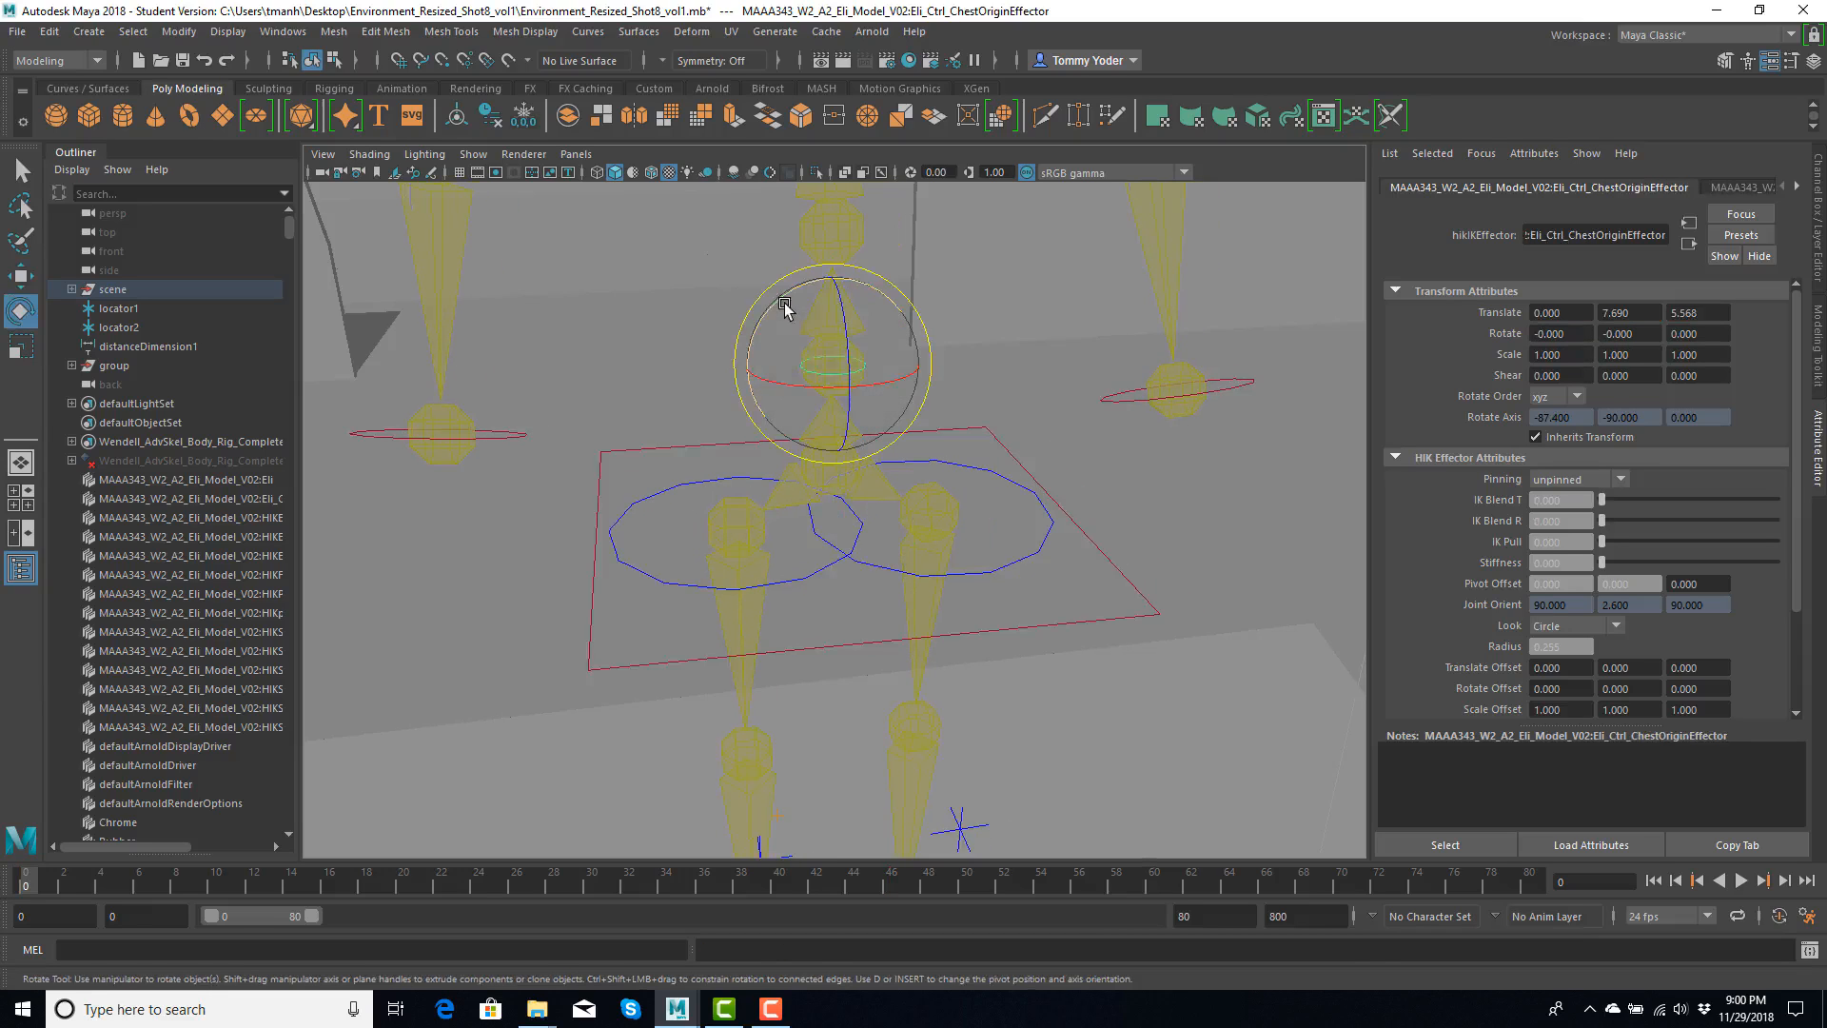
pyautogui.moveTo(802, 370); pyautogui.dragTo(802, 327)
pyautogui.hotkey('ctrl', 'z')
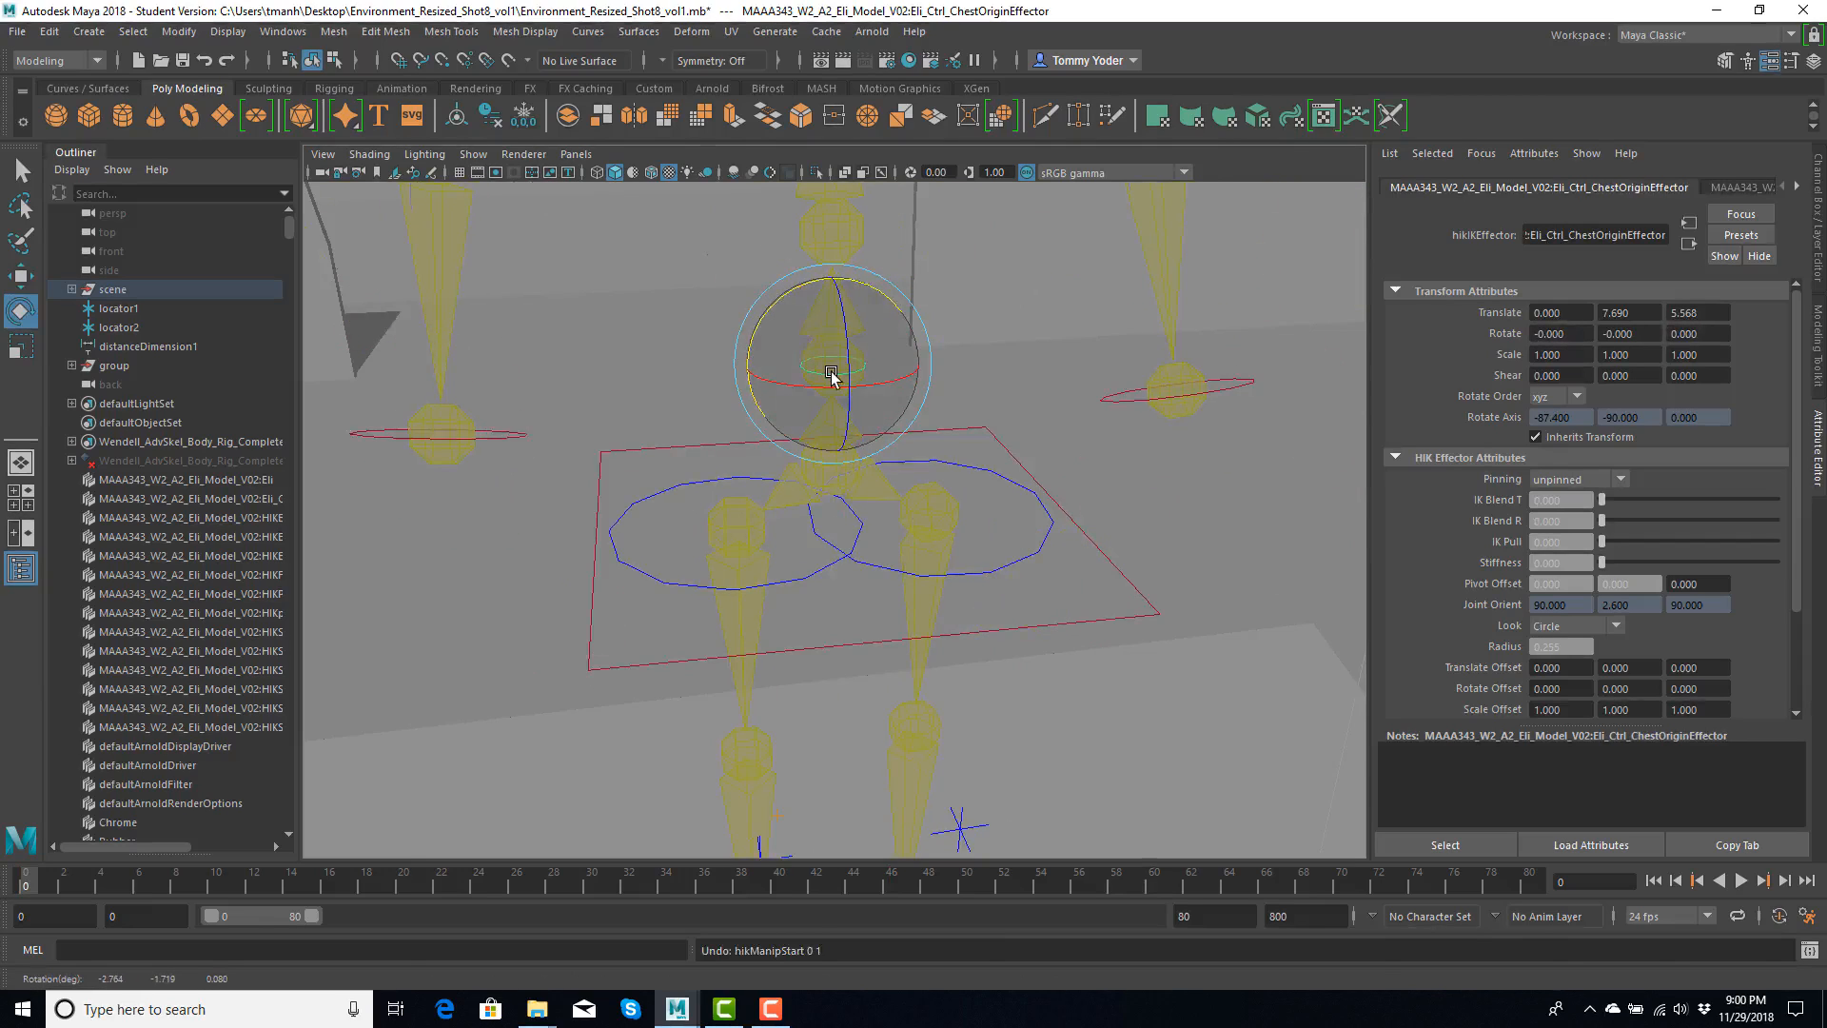
# - Set the chest origin control's IK Blend T and IK Blend R to 1
pyautogui.scroll(-5, 832, 380)
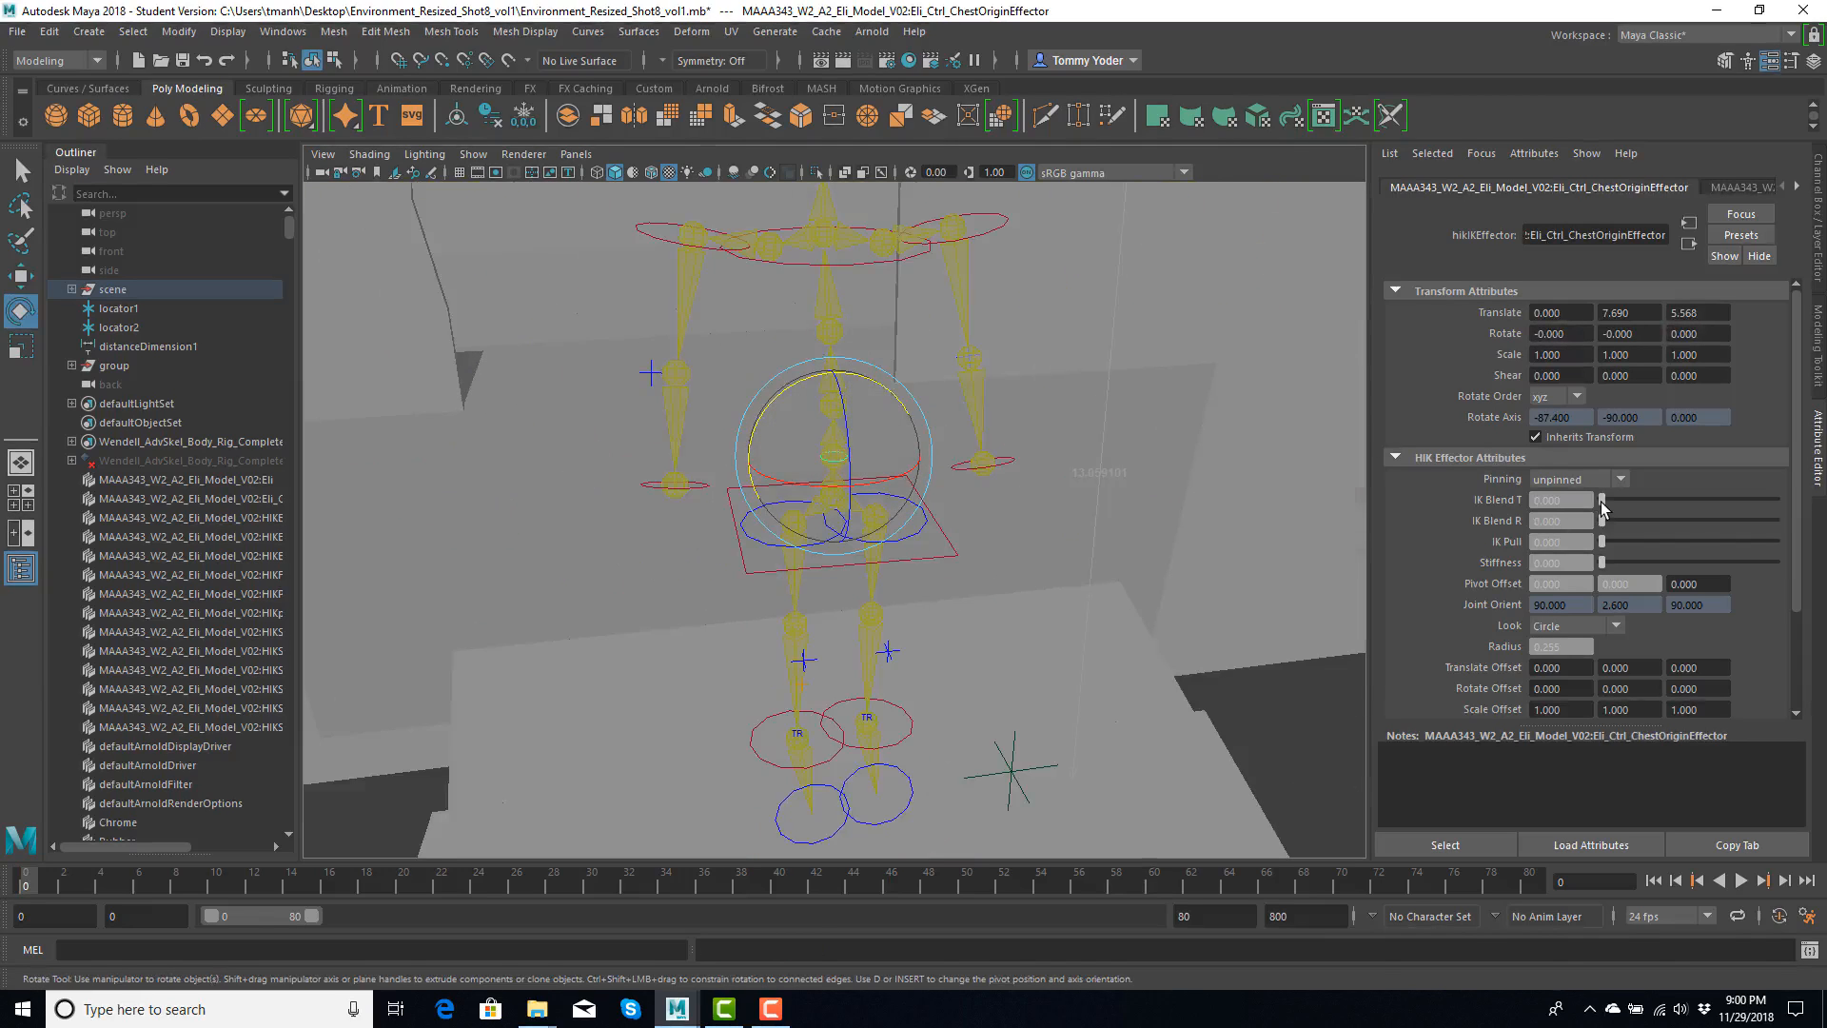
pyautogui.moveTo(1601, 500); pyautogui.dragTo(1807, 502)
pyautogui.scroll(-8, 930, 449)
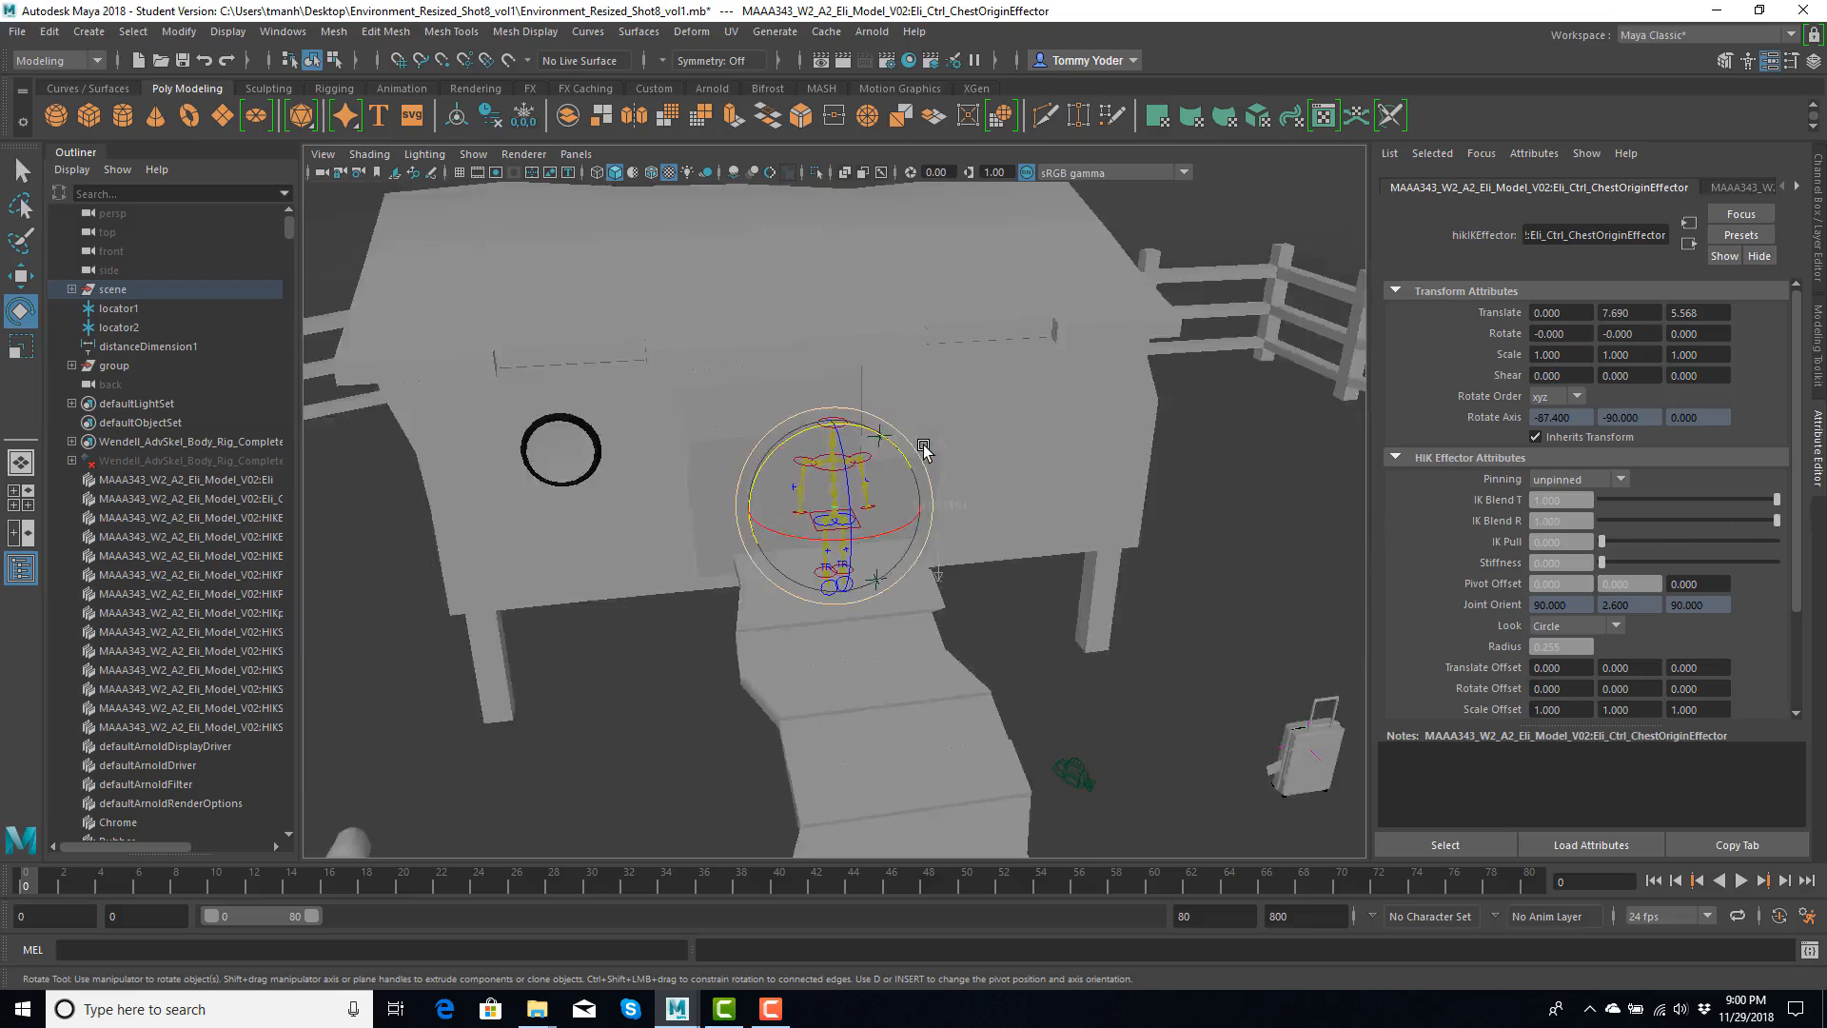
# - Select the barn mesh and examine its edge layout from the front and side
pyautogui.keyDown('alt'); pyautogui.moveTo(733, 542); pyautogui.dragTo(578, 466); pyautogui.keyUp('alt')
pyautogui.keyDown('alt'); pyautogui.moveTo(458, 510); pyautogui.dragTo(836, 509); pyautogui.keyUp('alt')
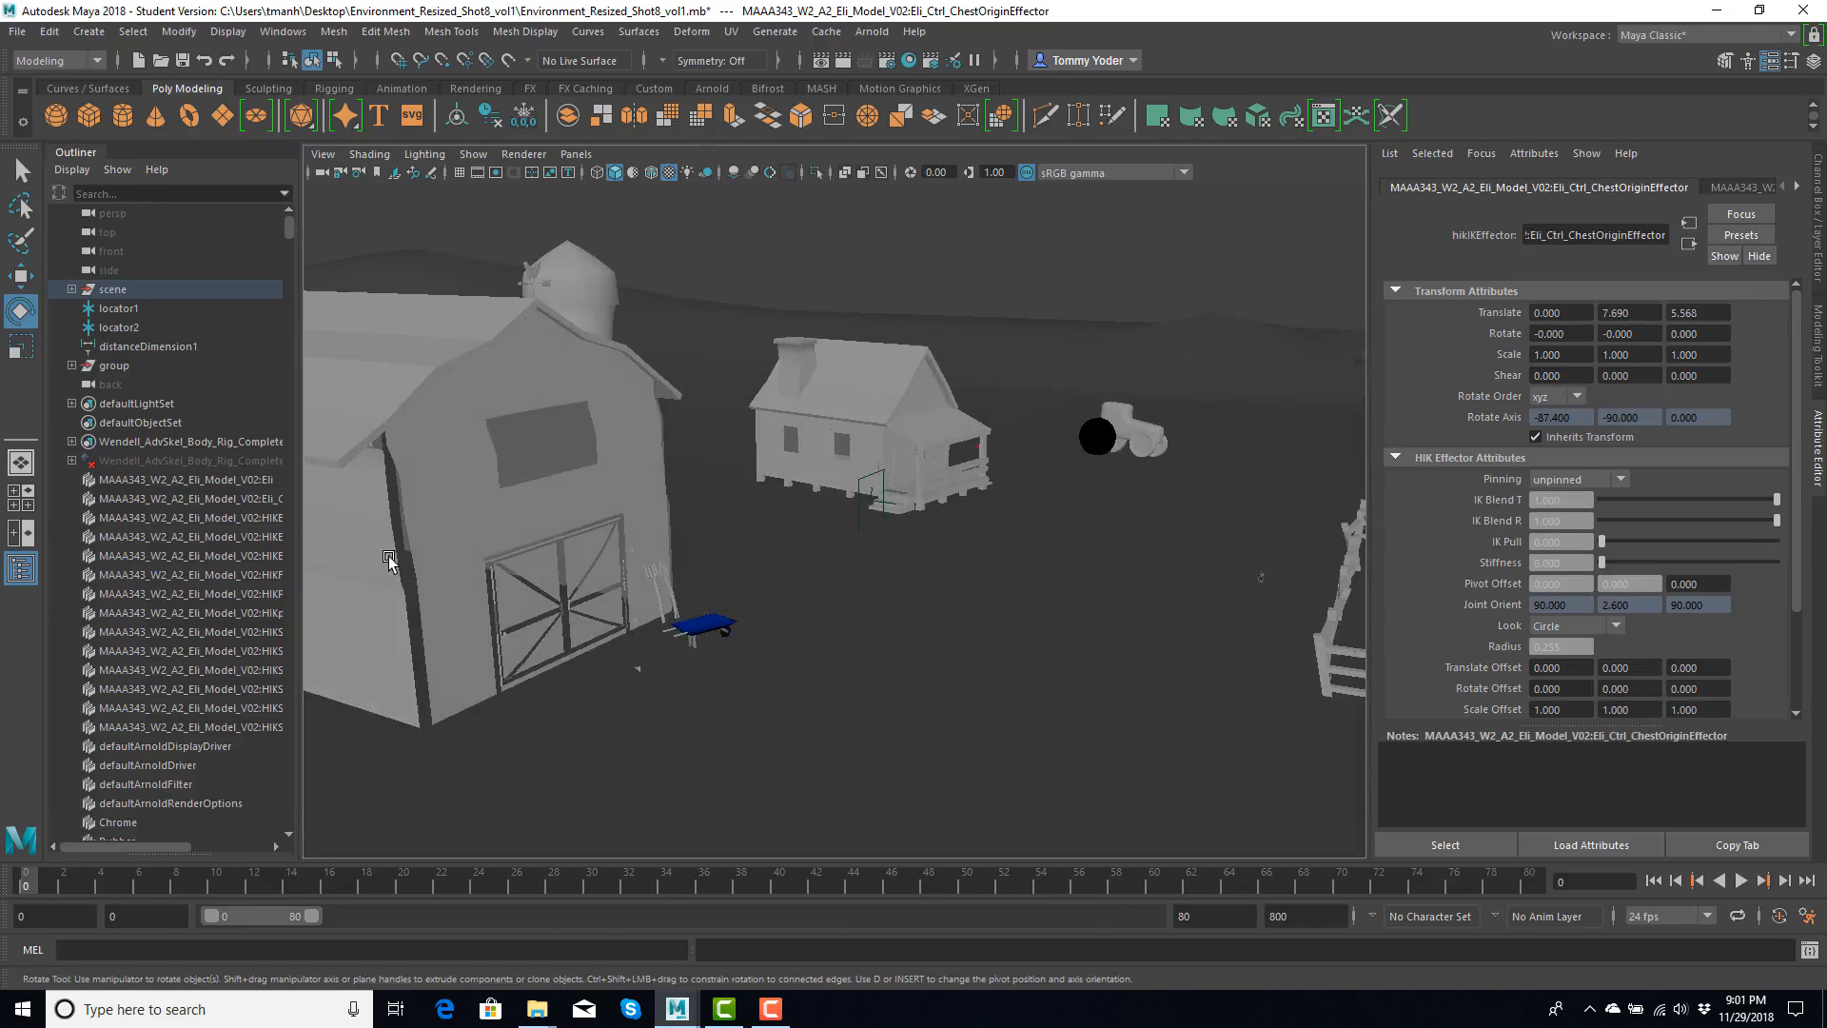
pyautogui.click(415, 519)
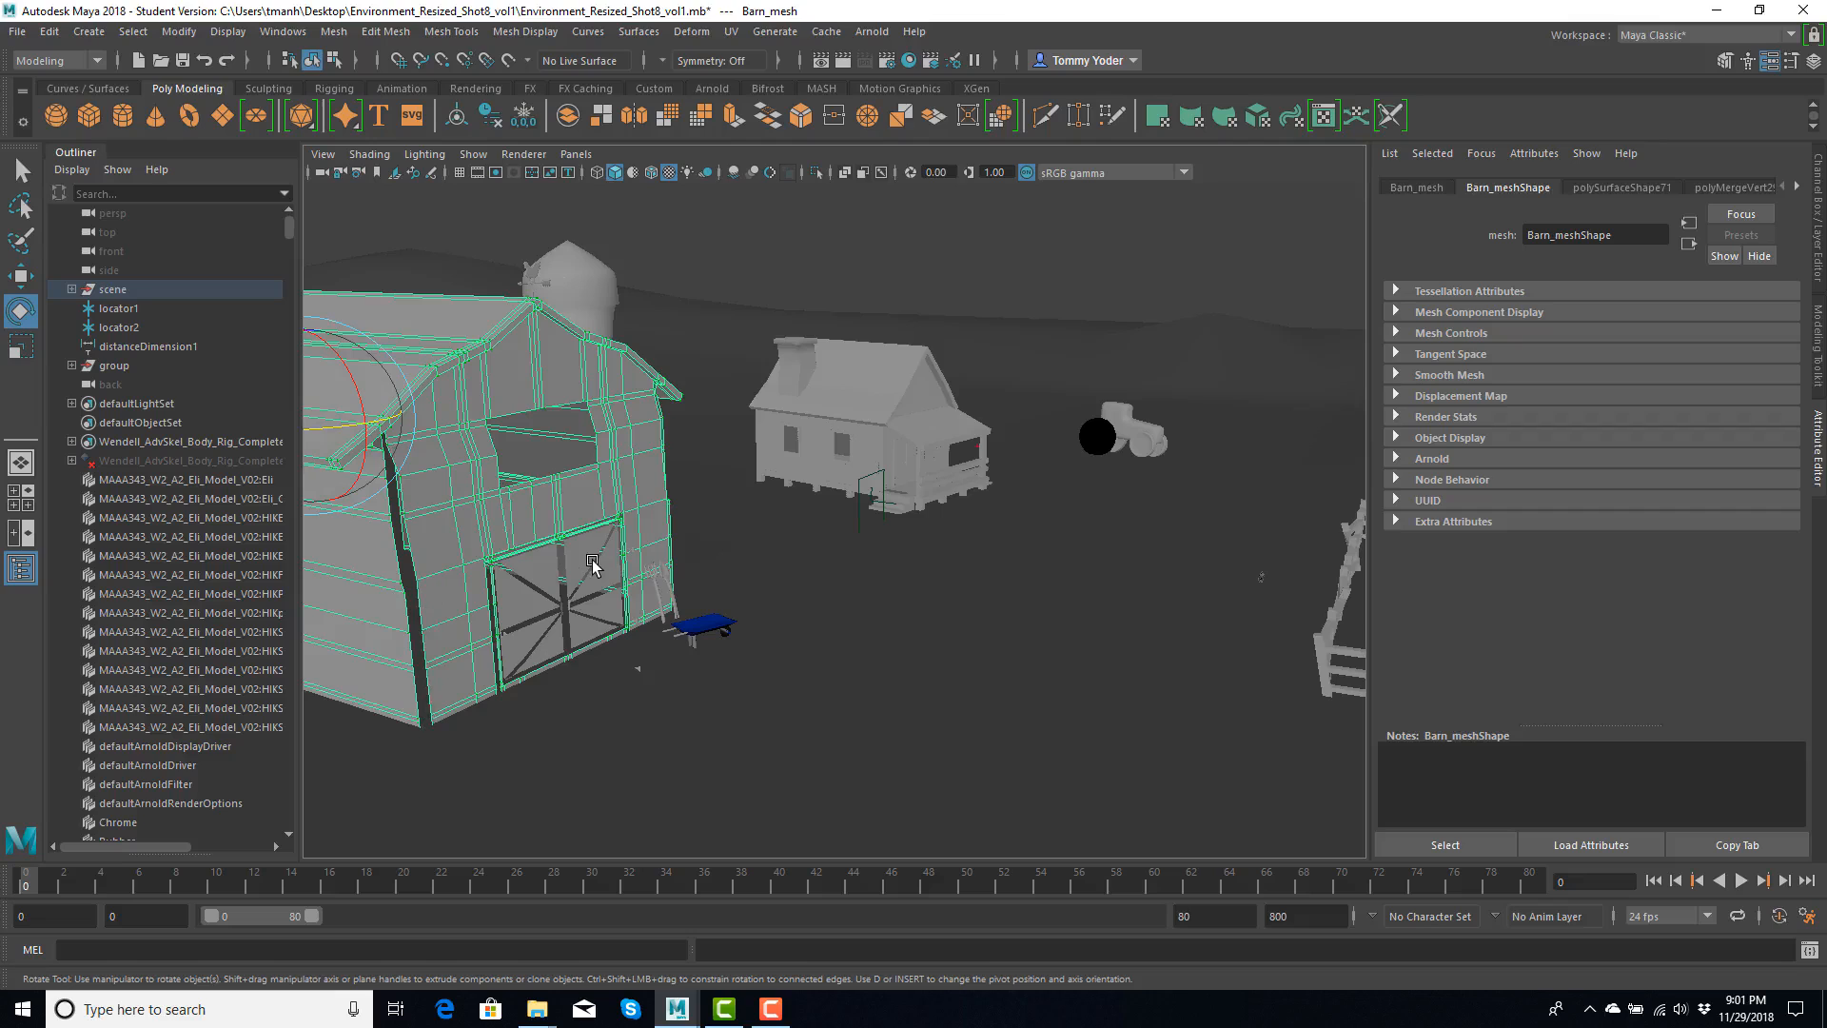
pyautogui.keyDown('alt'); pyautogui.moveTo(819, 574); pyautogui.dragTo(869, 572); pyautogui.keyUp('alt')
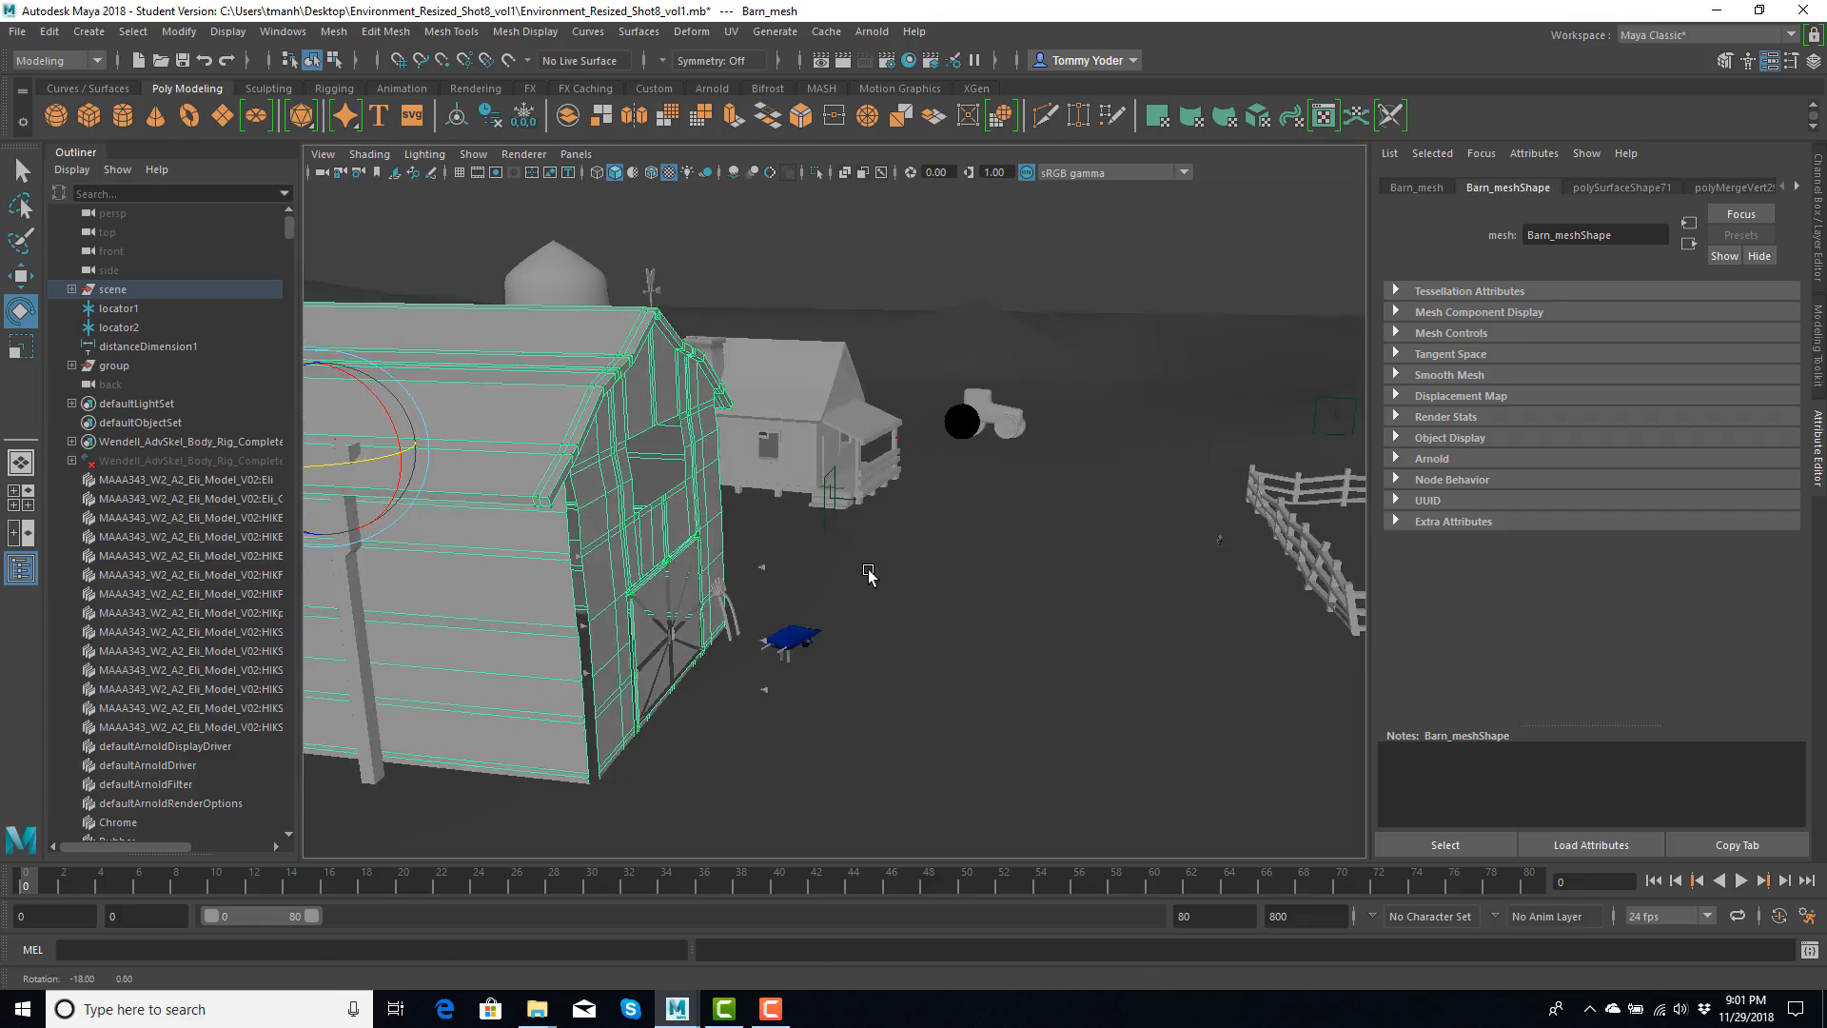